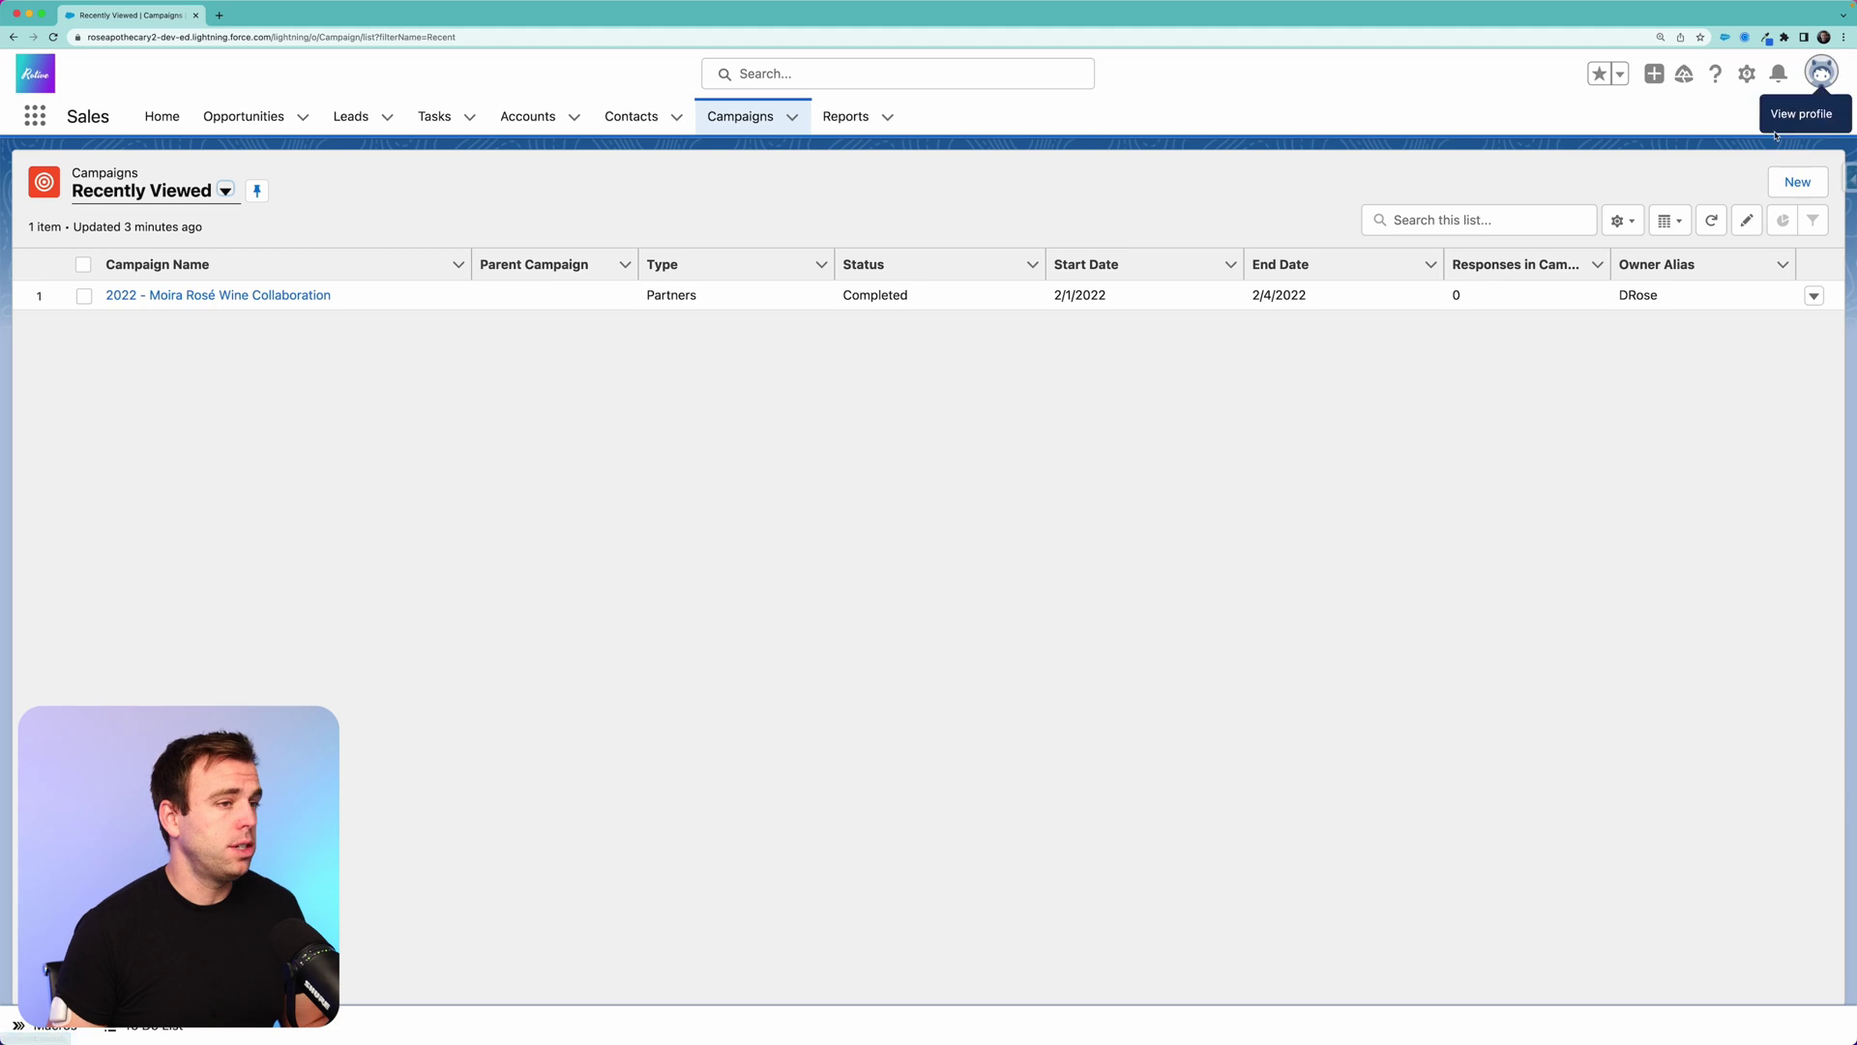
# Create an active campaign named Example Funnel with the type Other and save it
pyautogui.click(1796, 183)
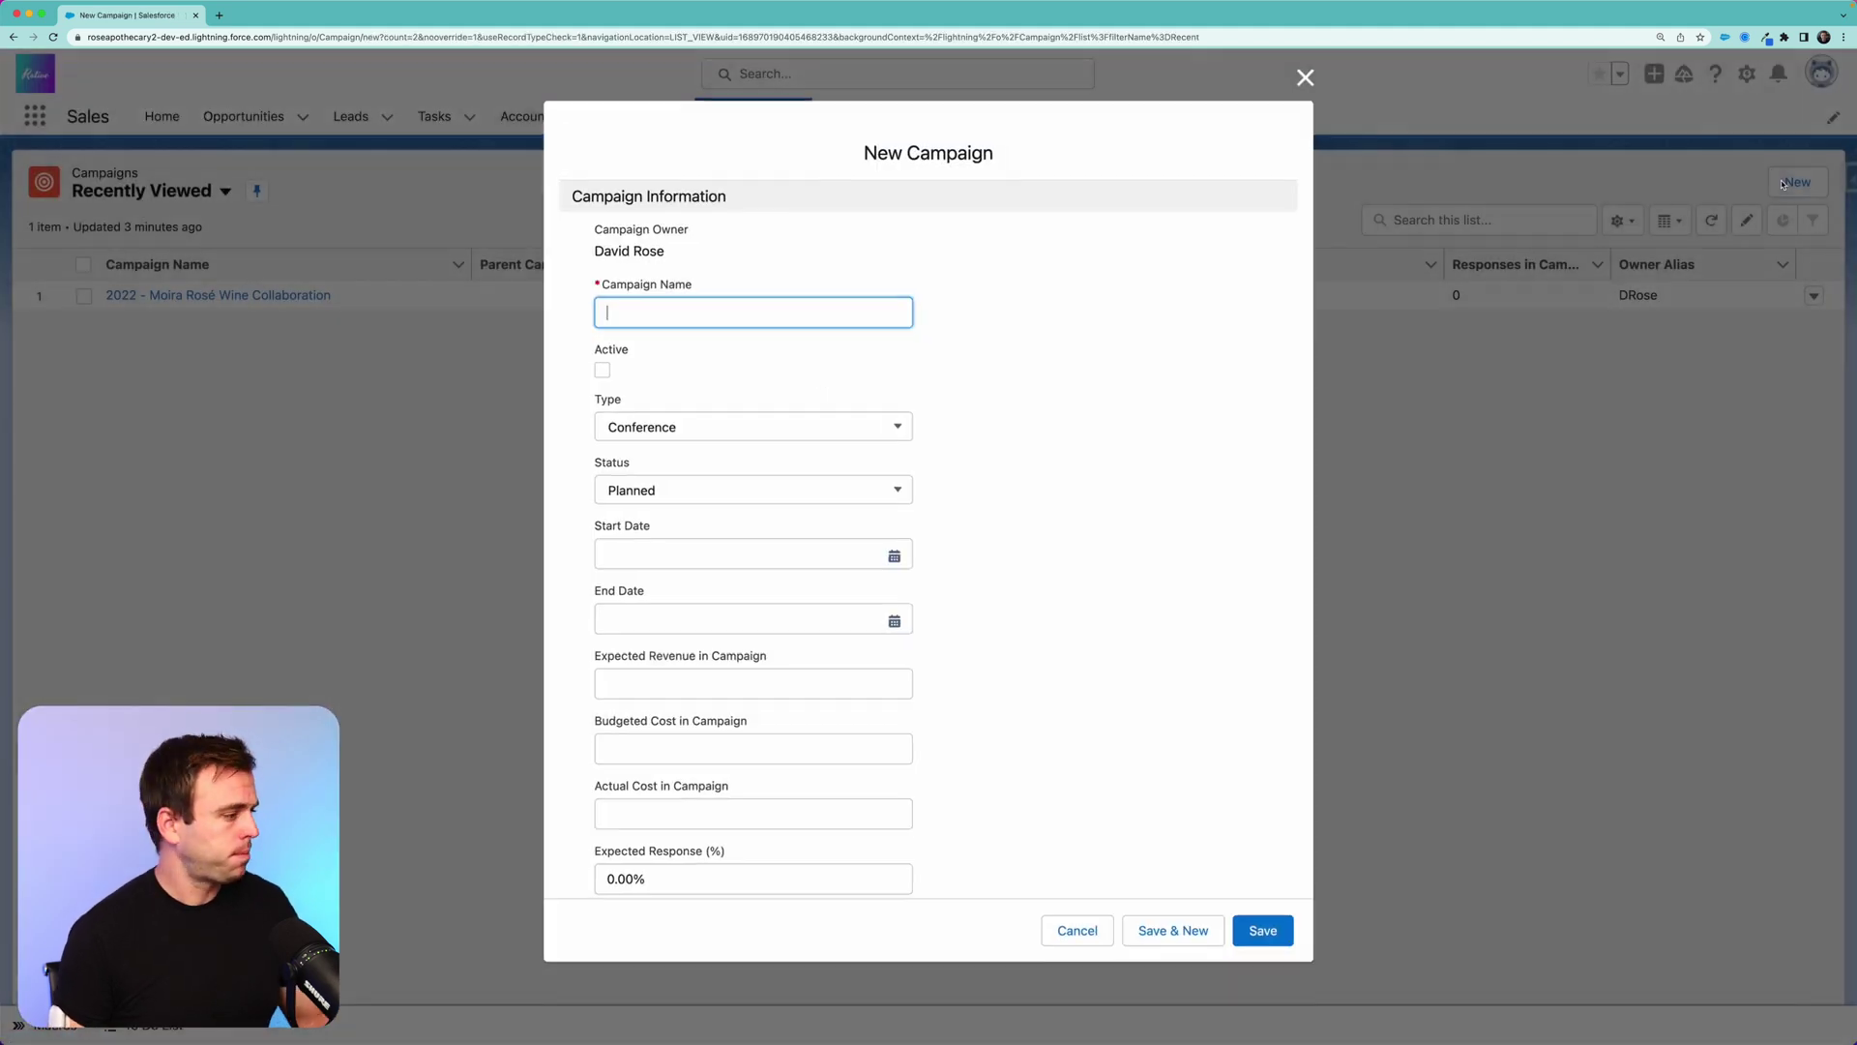
pyautogui.write('Example Funnel')
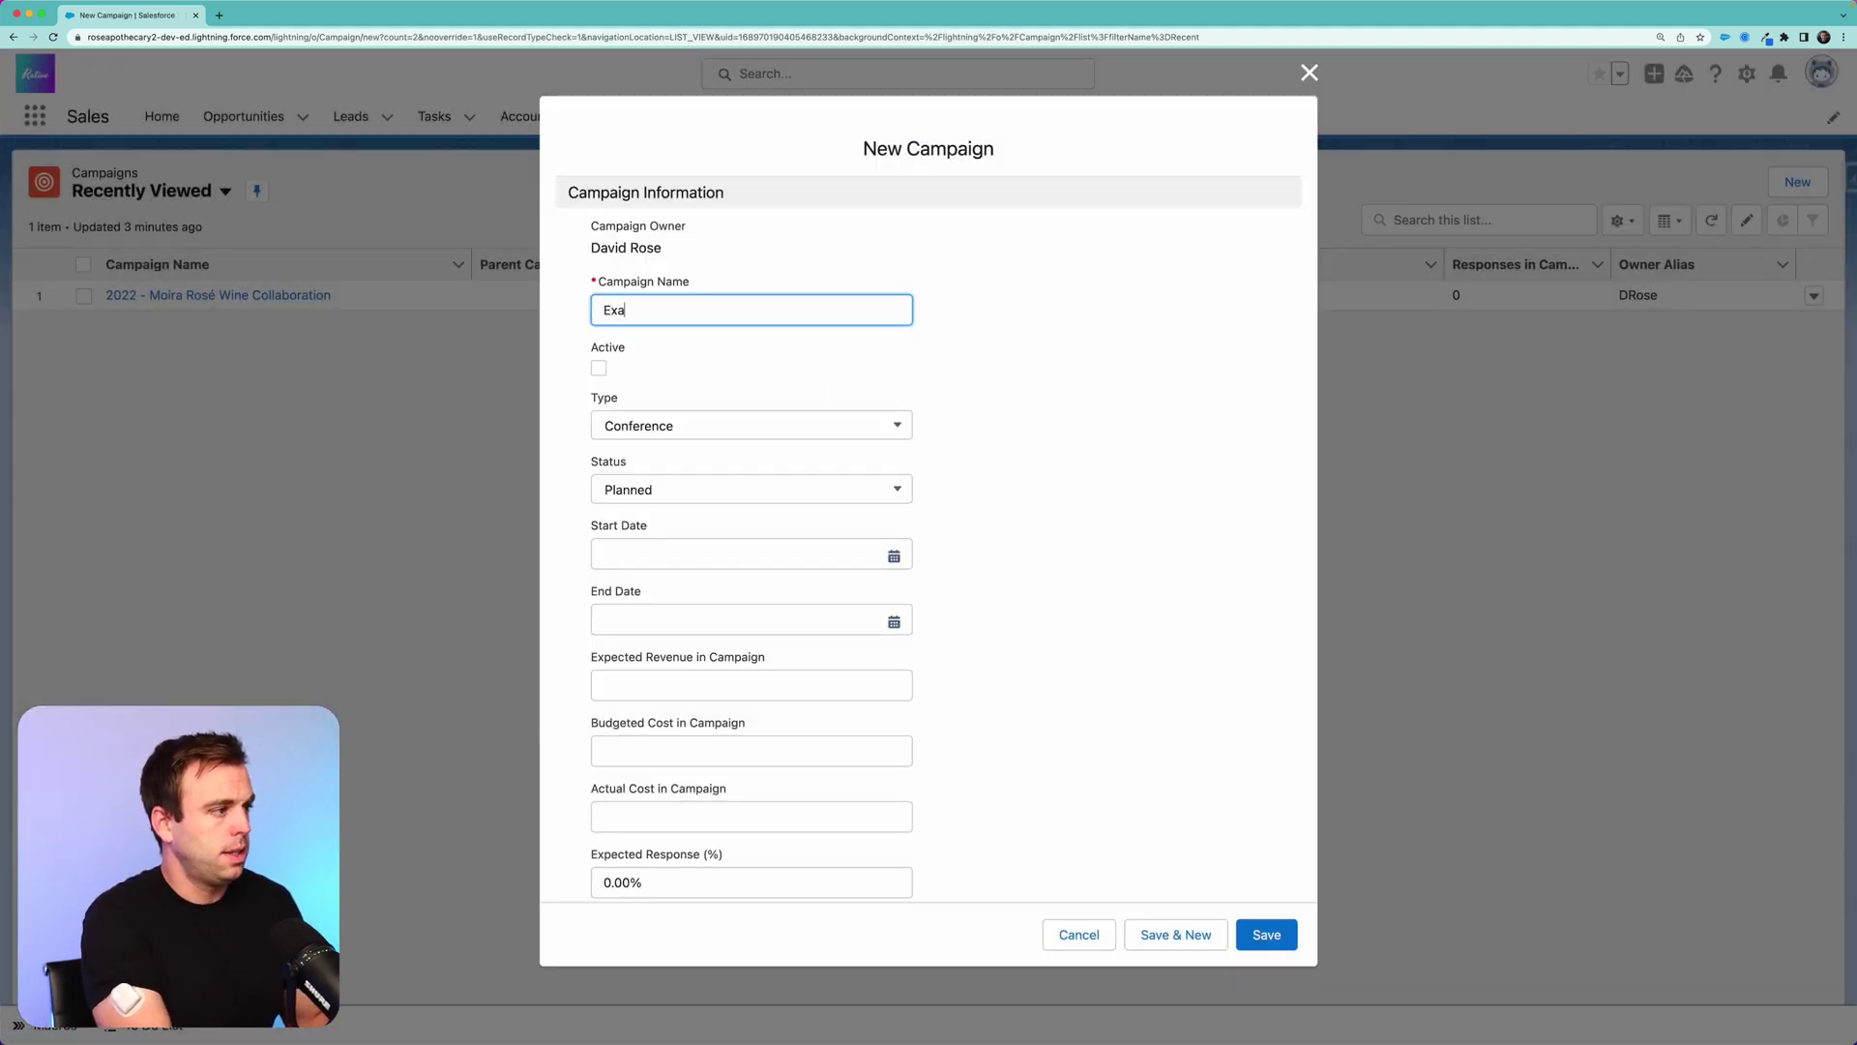
pyautogui.click(599, 369)
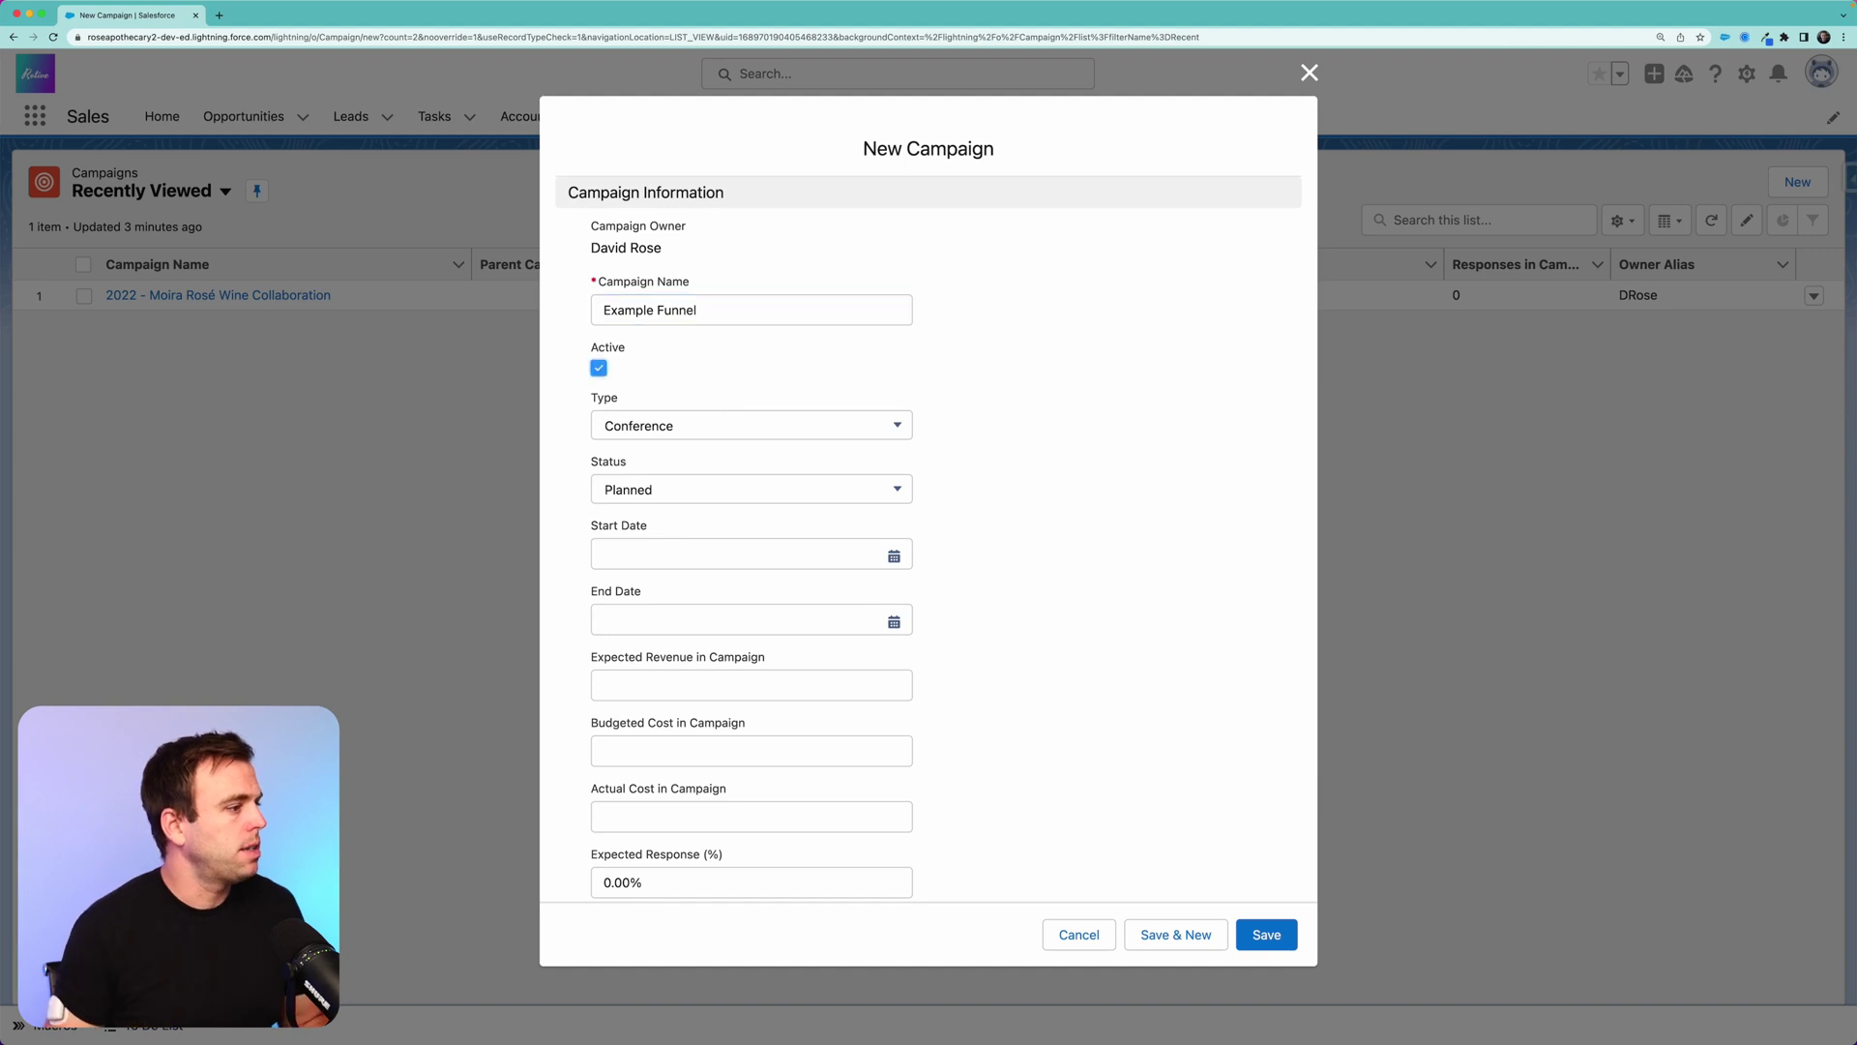
pyautogui.click(721, 426)
pyautogui.scroll(-3, 730, 577)
pyautogui.click(692, 669)
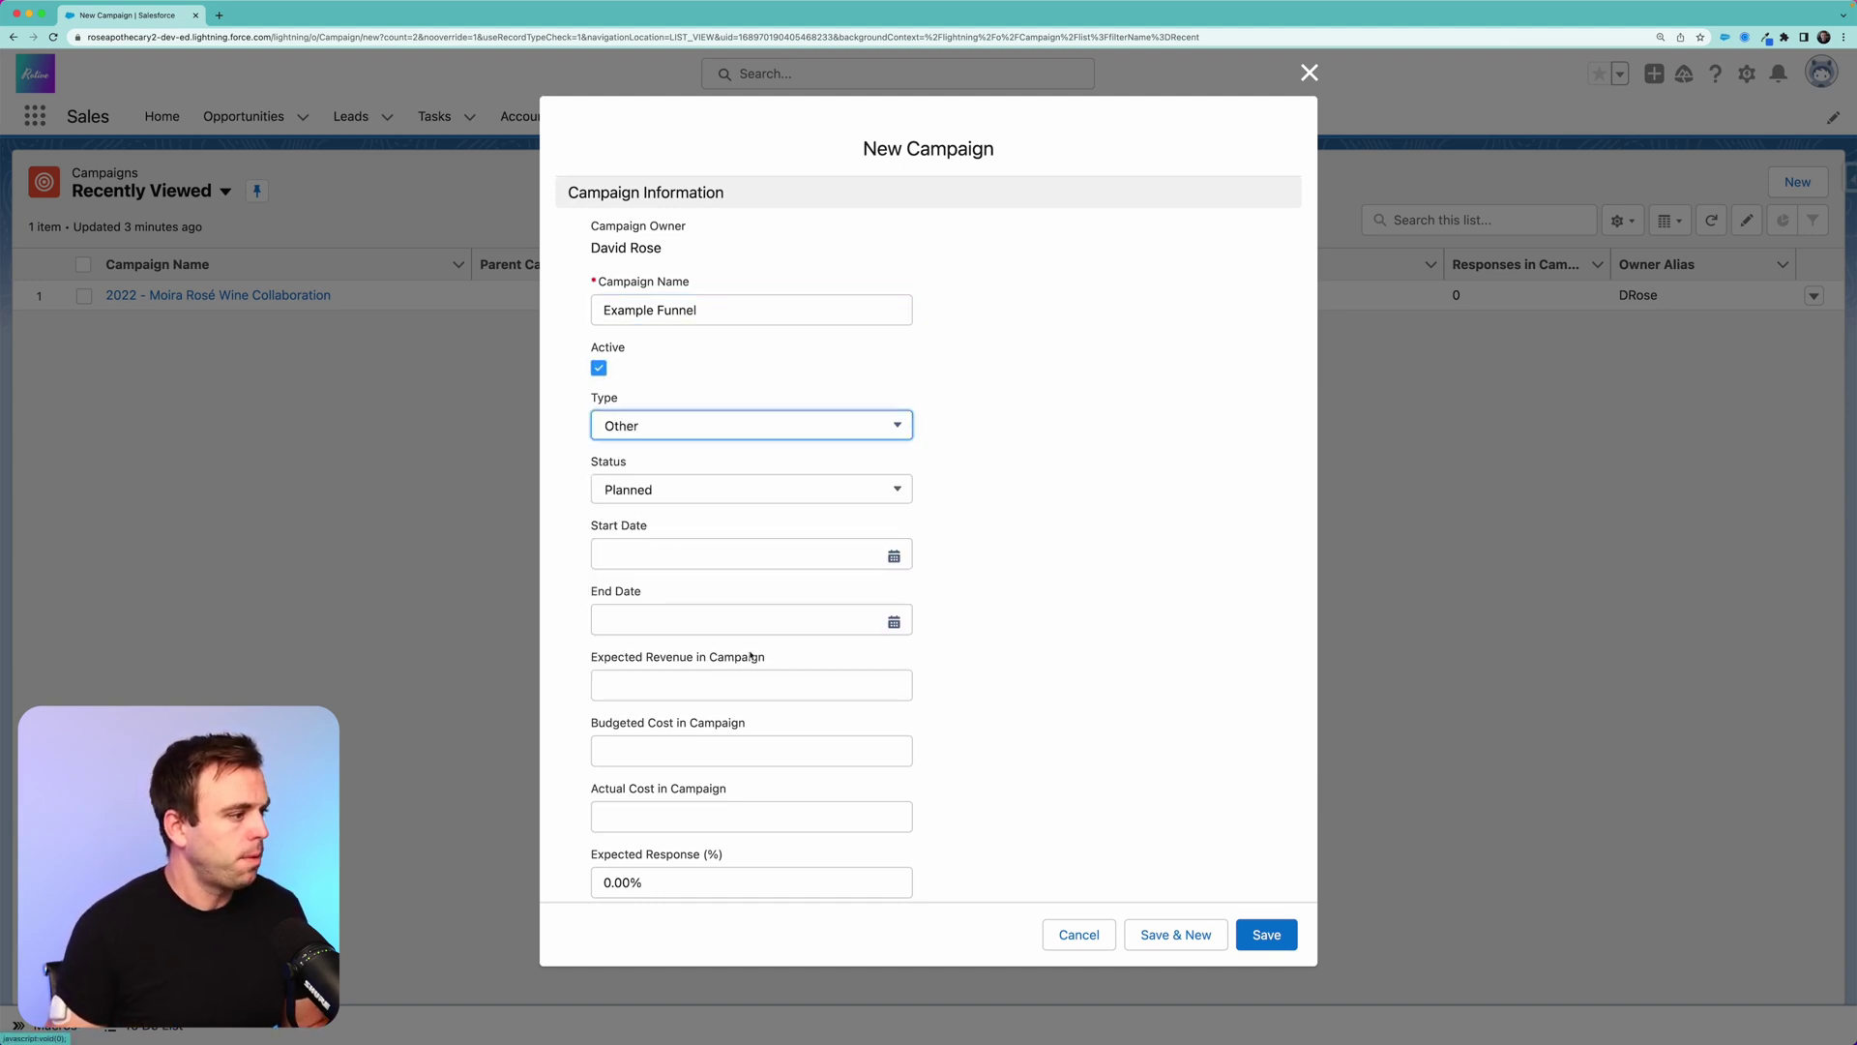
pyautogui.click(1271, 937)
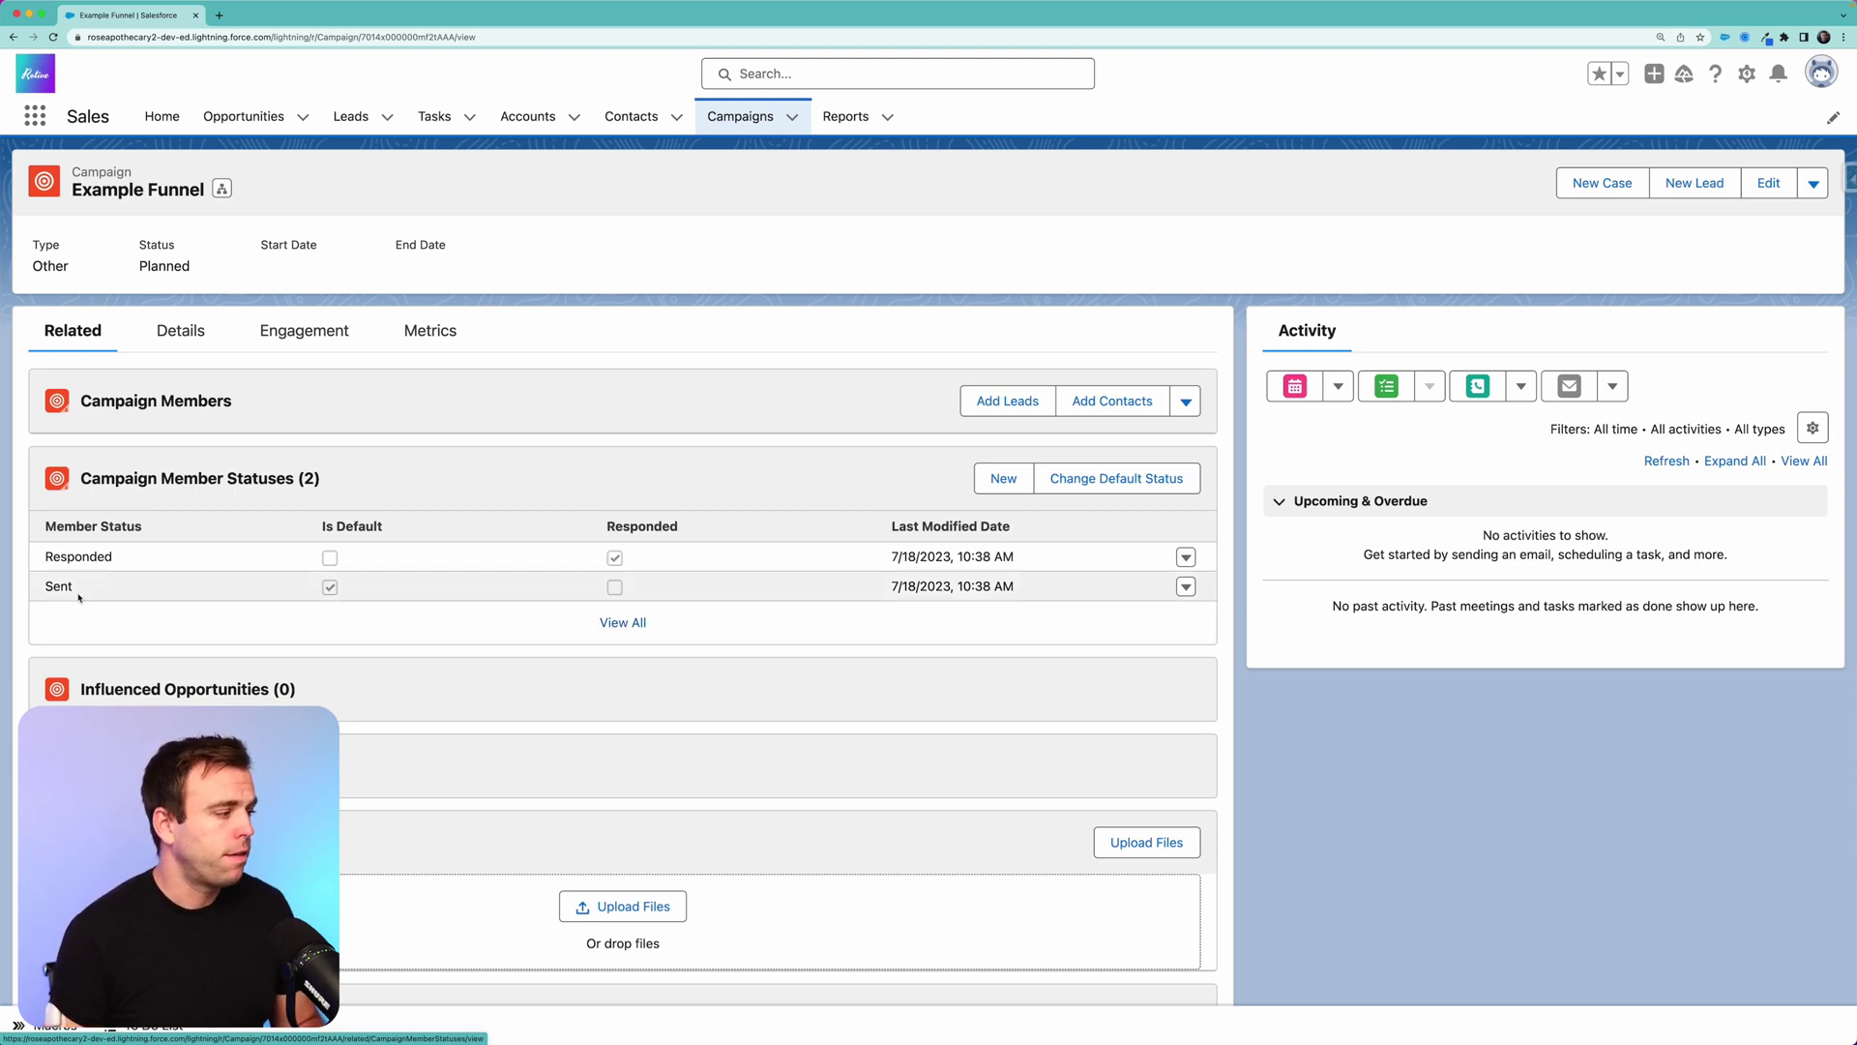
# Rename the campaign's Sent member status to Enrolled
pyautogui.click(1185, 586)
pyautogui.click(1172, 549)
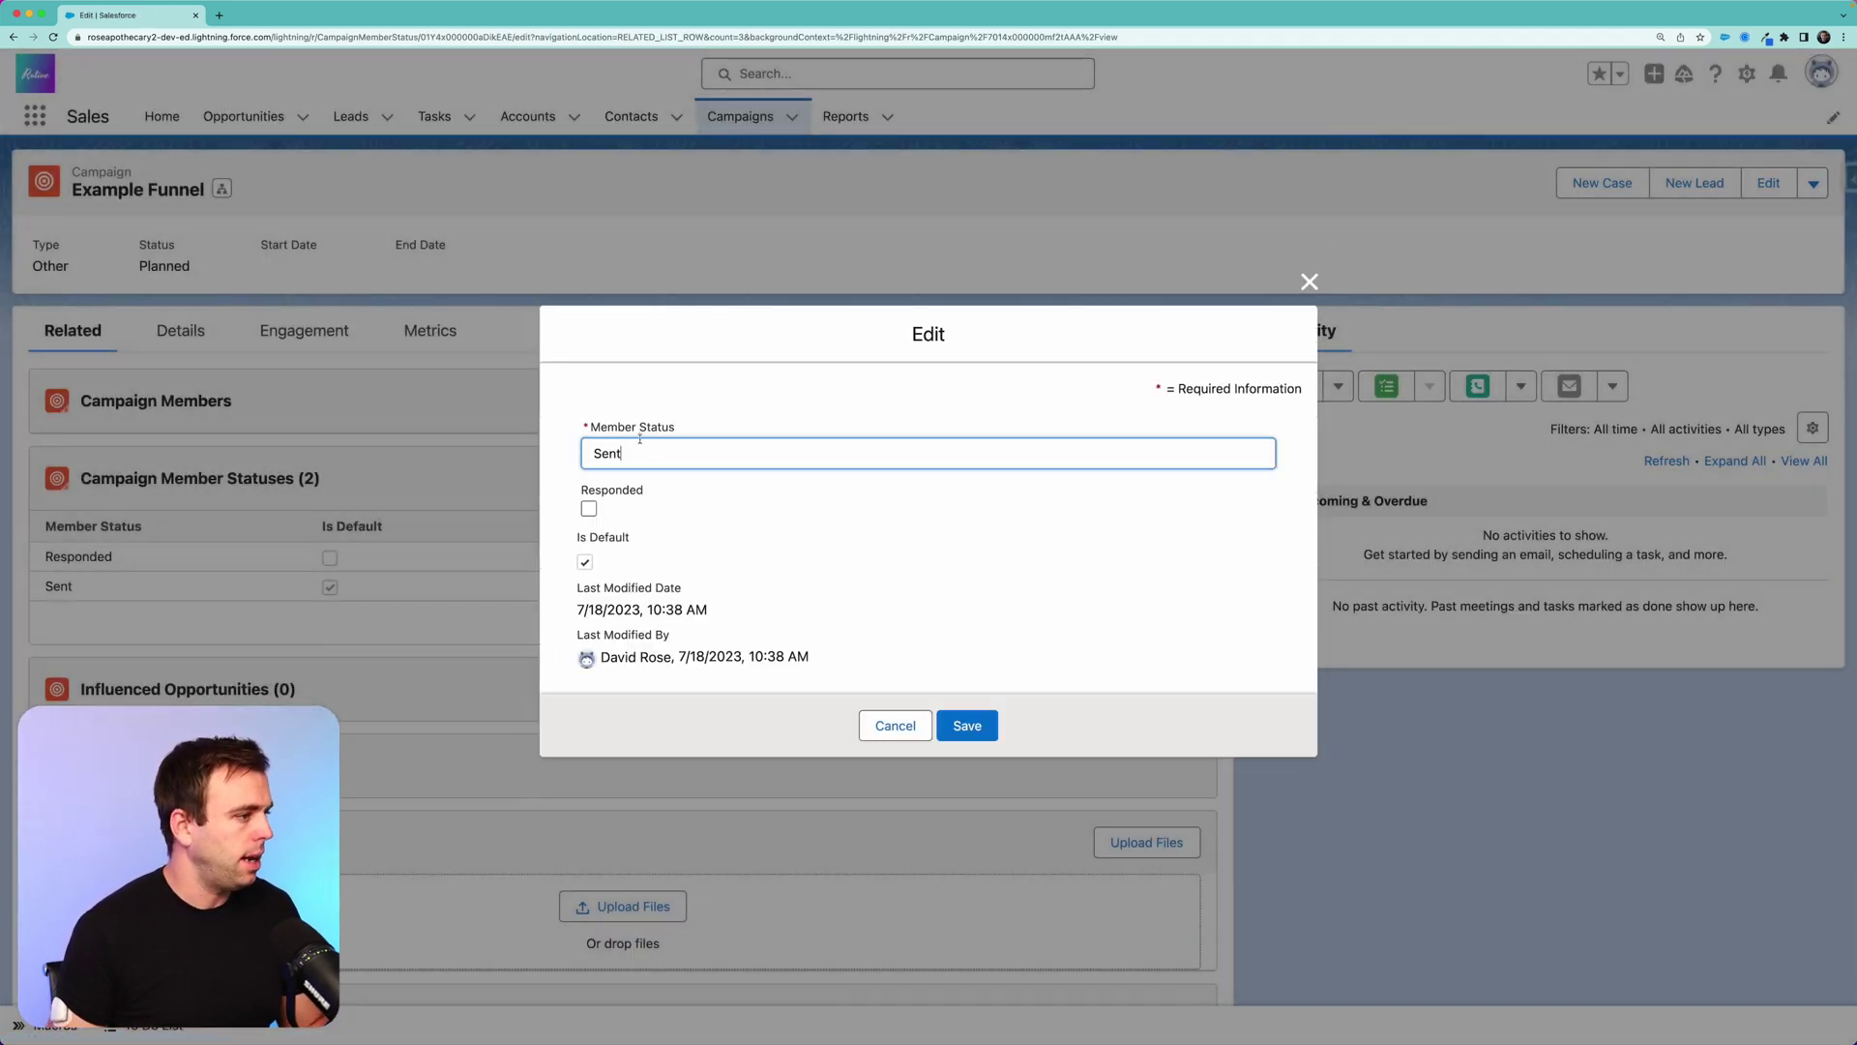
pyautogui.doubleClick(607, 453)
pyautogui.write('Enrolled')
pyautogui.click(968, 726)
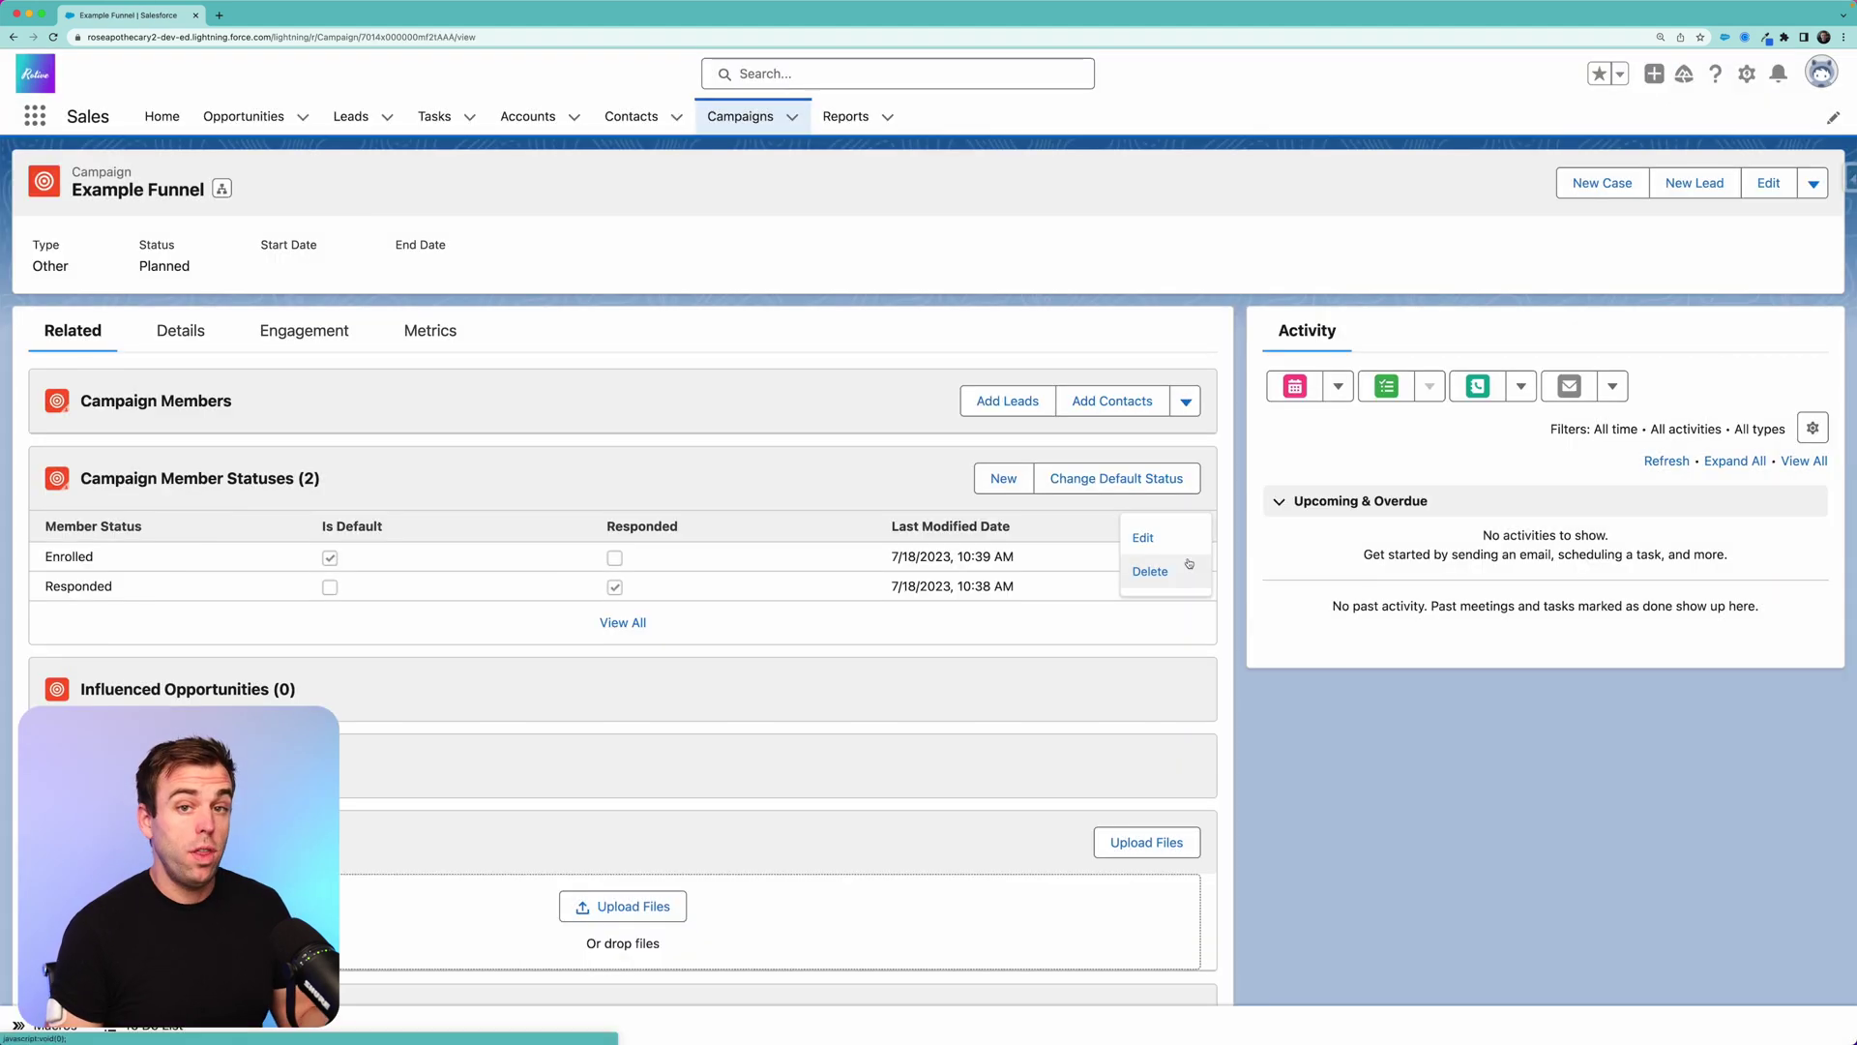
# Add a sequence number to the Enrolled member status so it reads "1. Enrolled" and save it
pyautogui.click(1144, 537)
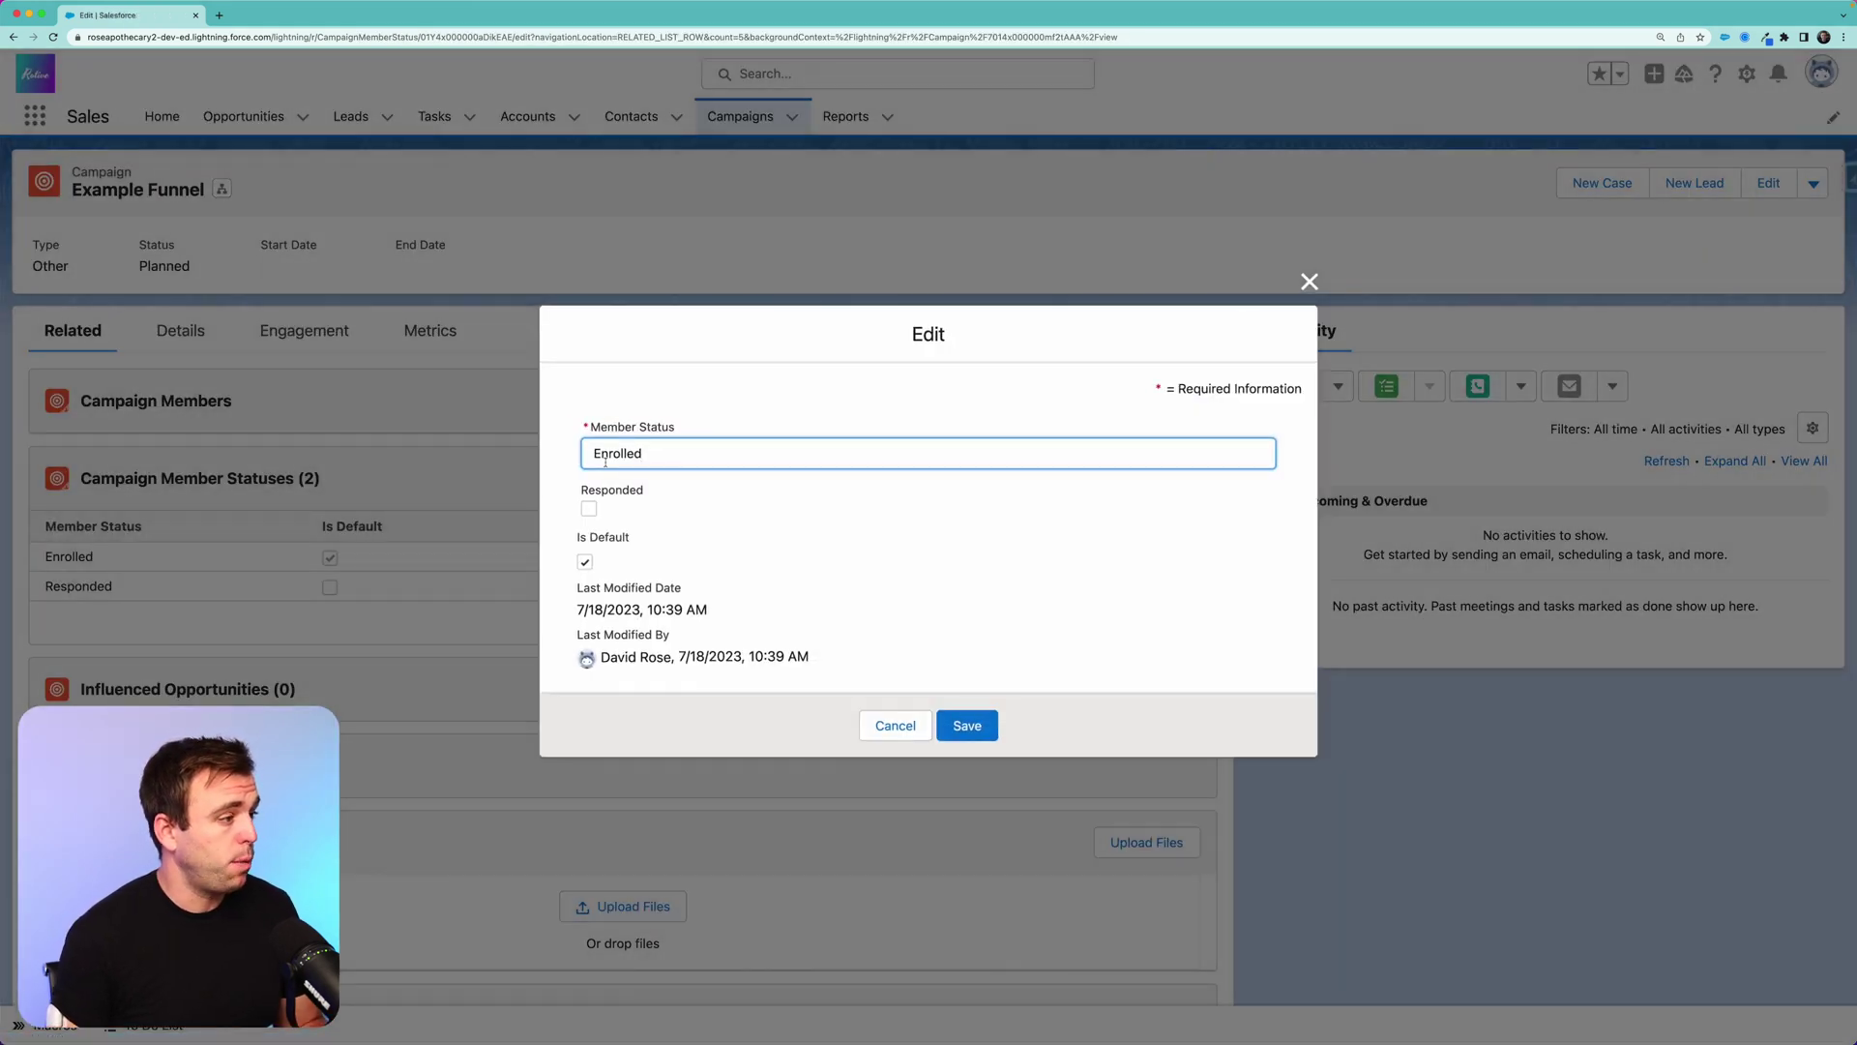
pyautogui.write('1.')
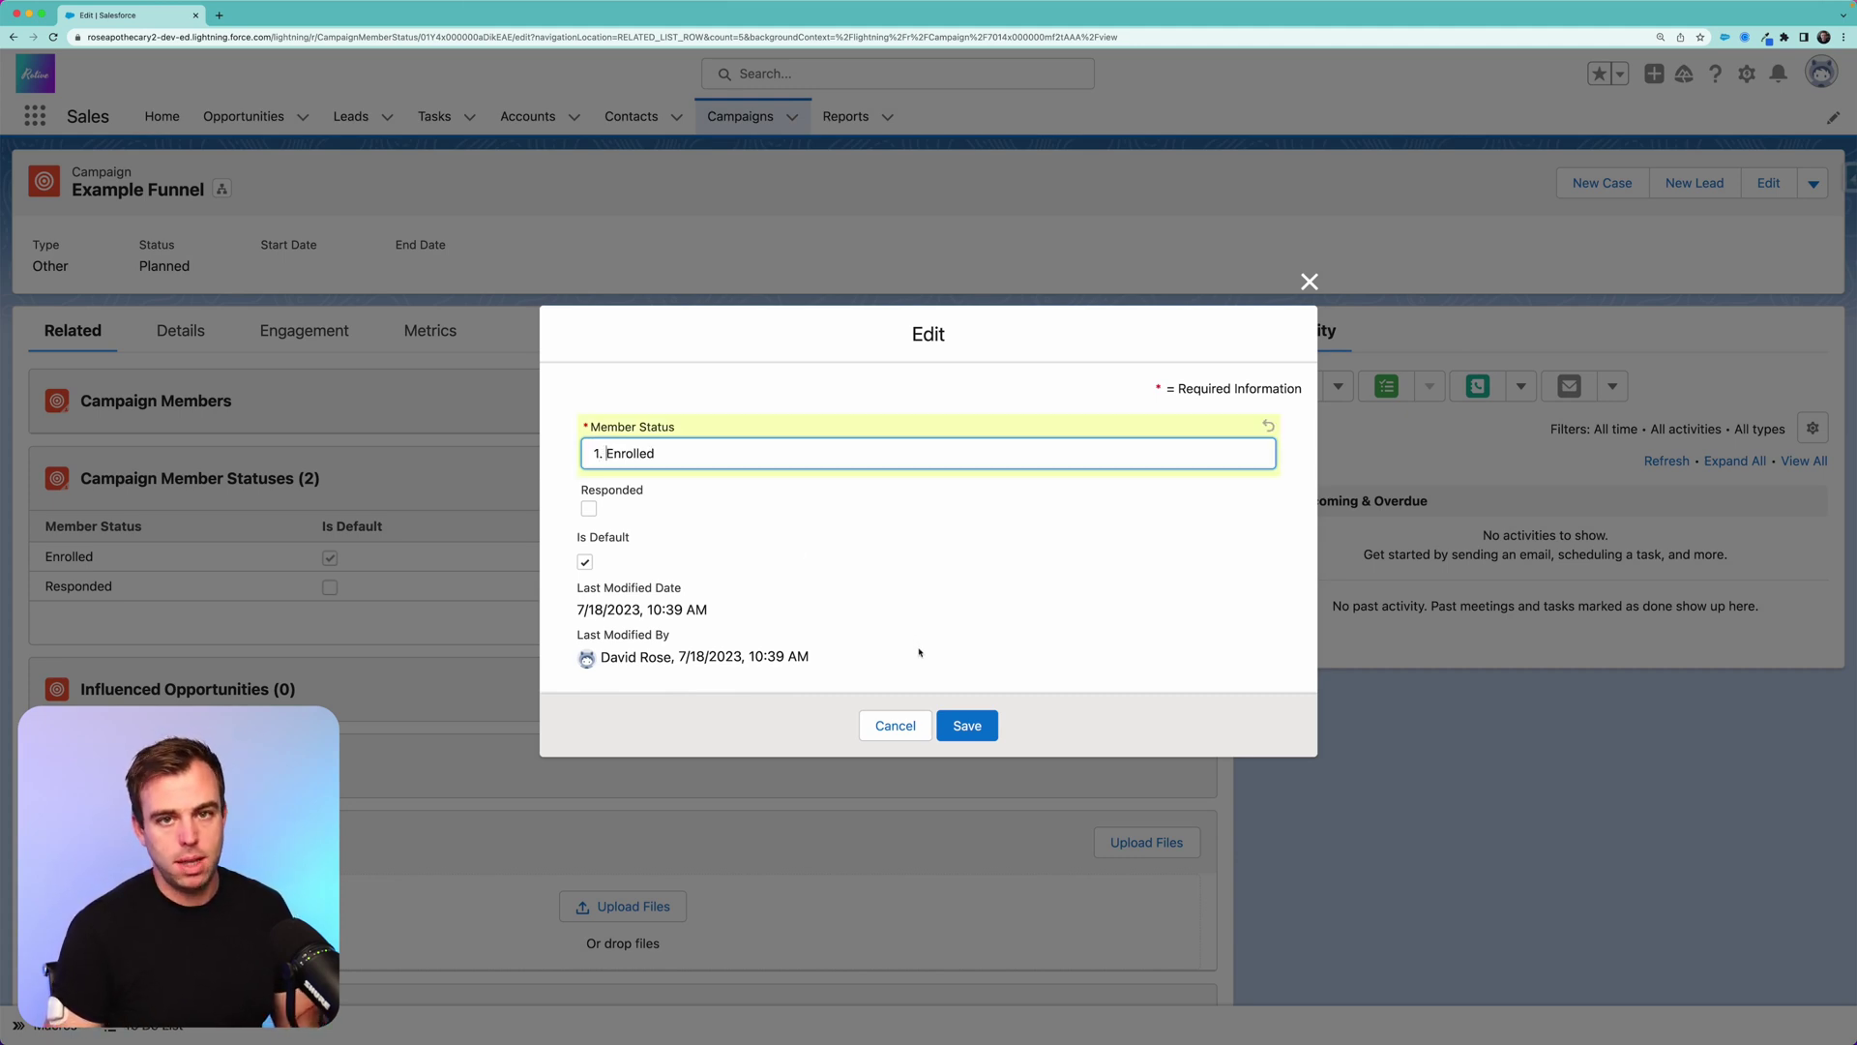
pyautogui.click(967, 726)
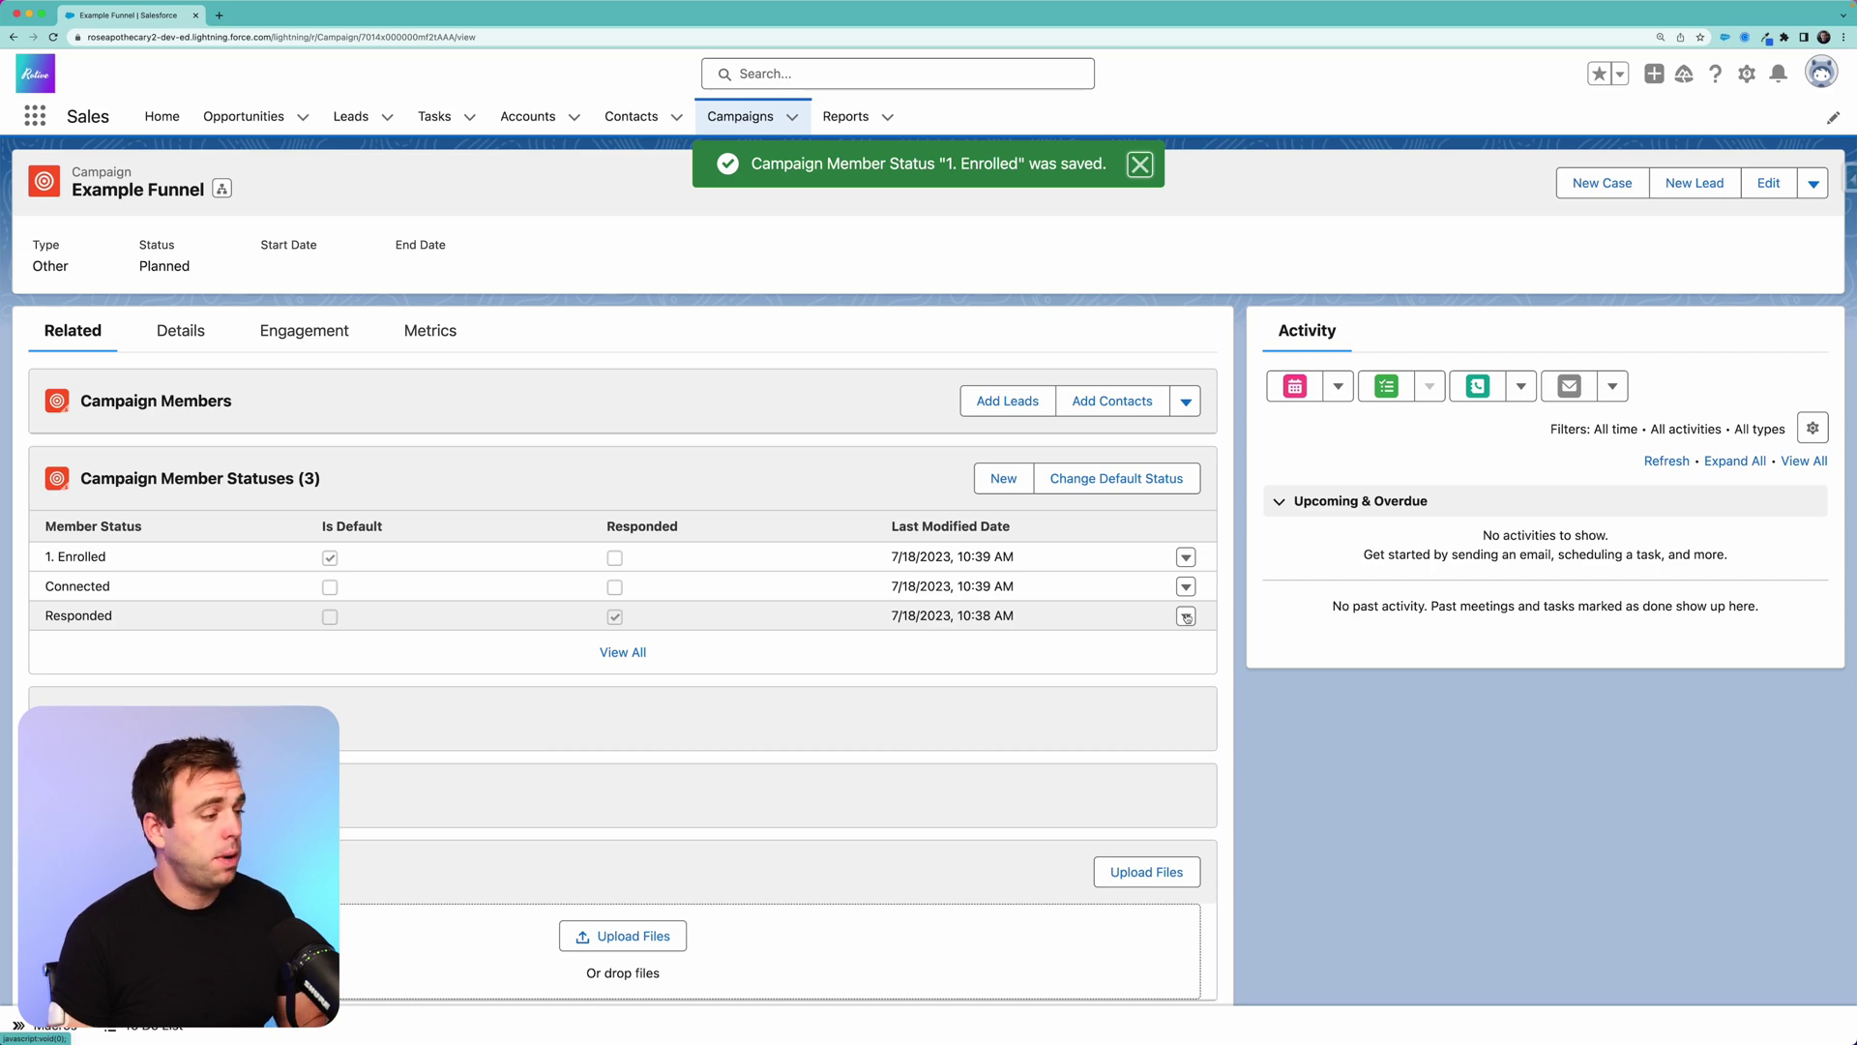
# Rename the Responded member status to "2. MQL" and save it
pyautogui.click(1185, 617)
pyautogui.click(1140, 570)
pyautogui.doubleClick(693, 450)
pyautogui.write('2. MQL')
pyautogui.press('Return')
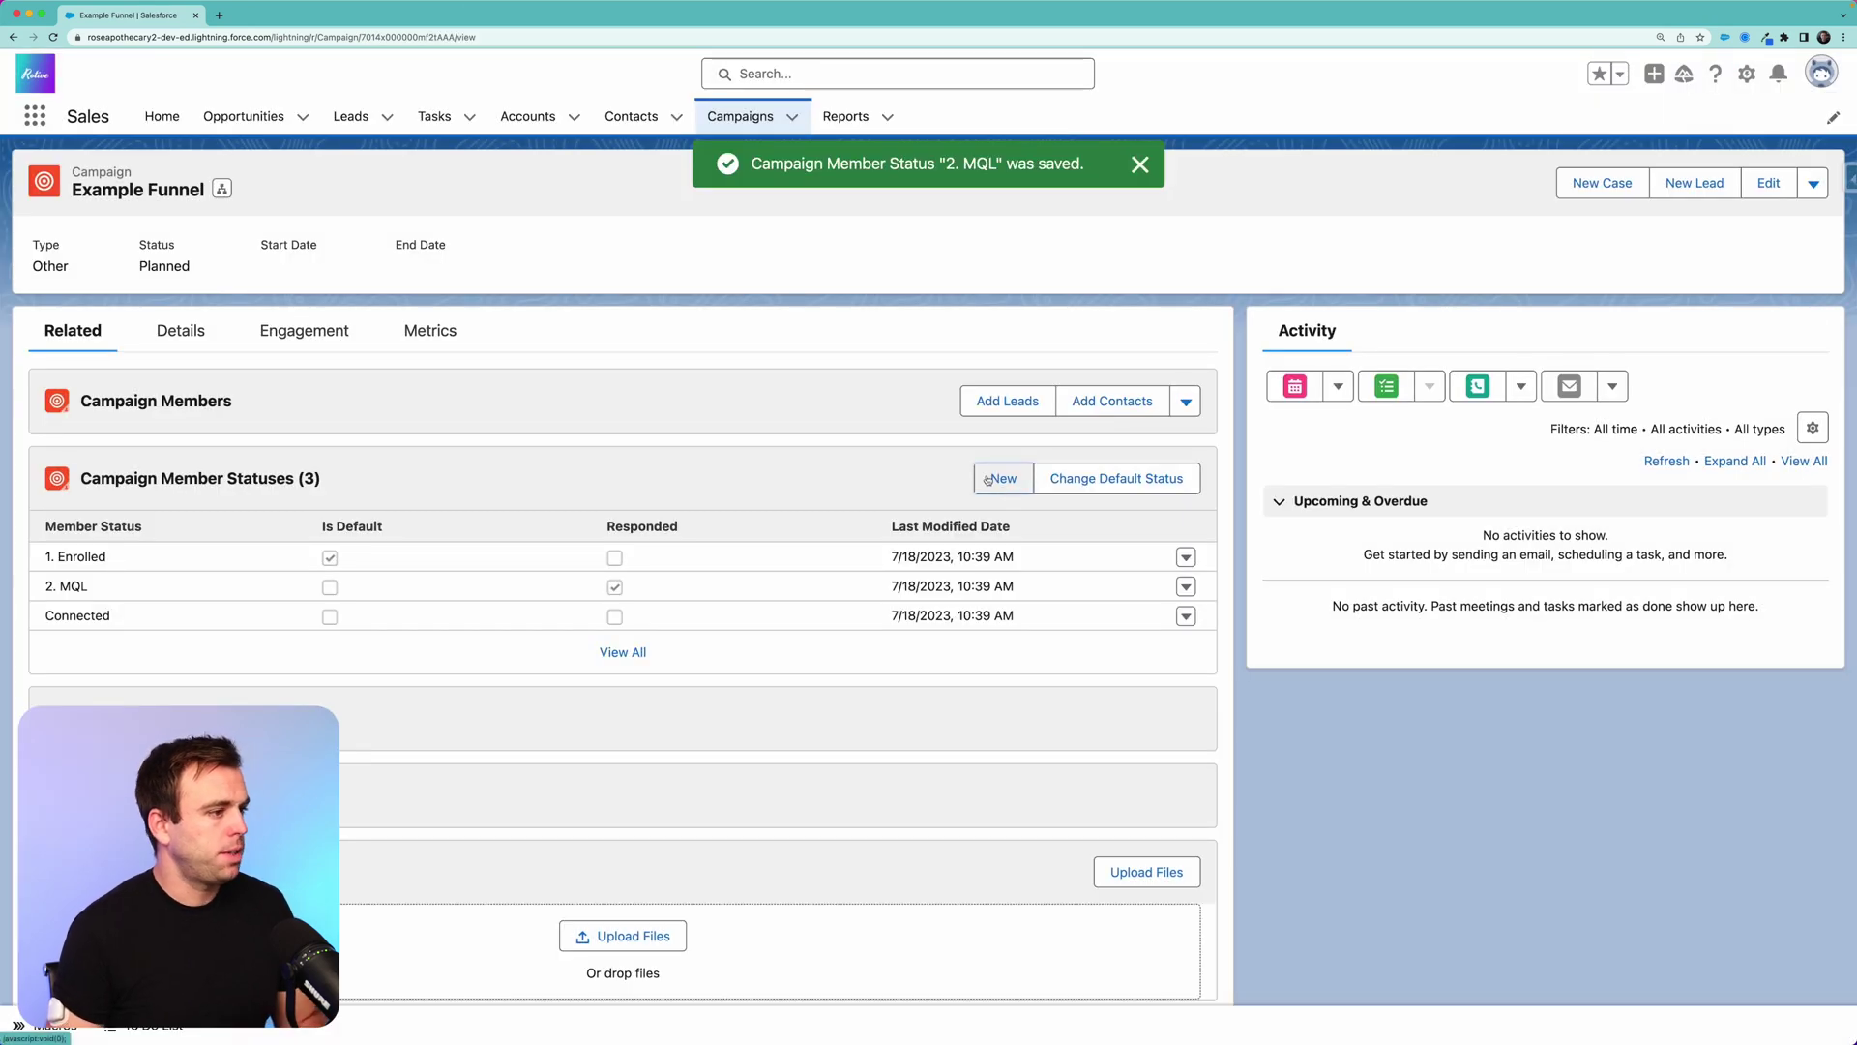
# Create a campaign member status named "3. SQL" that counts as responded
pyautogui.click(987, 479)
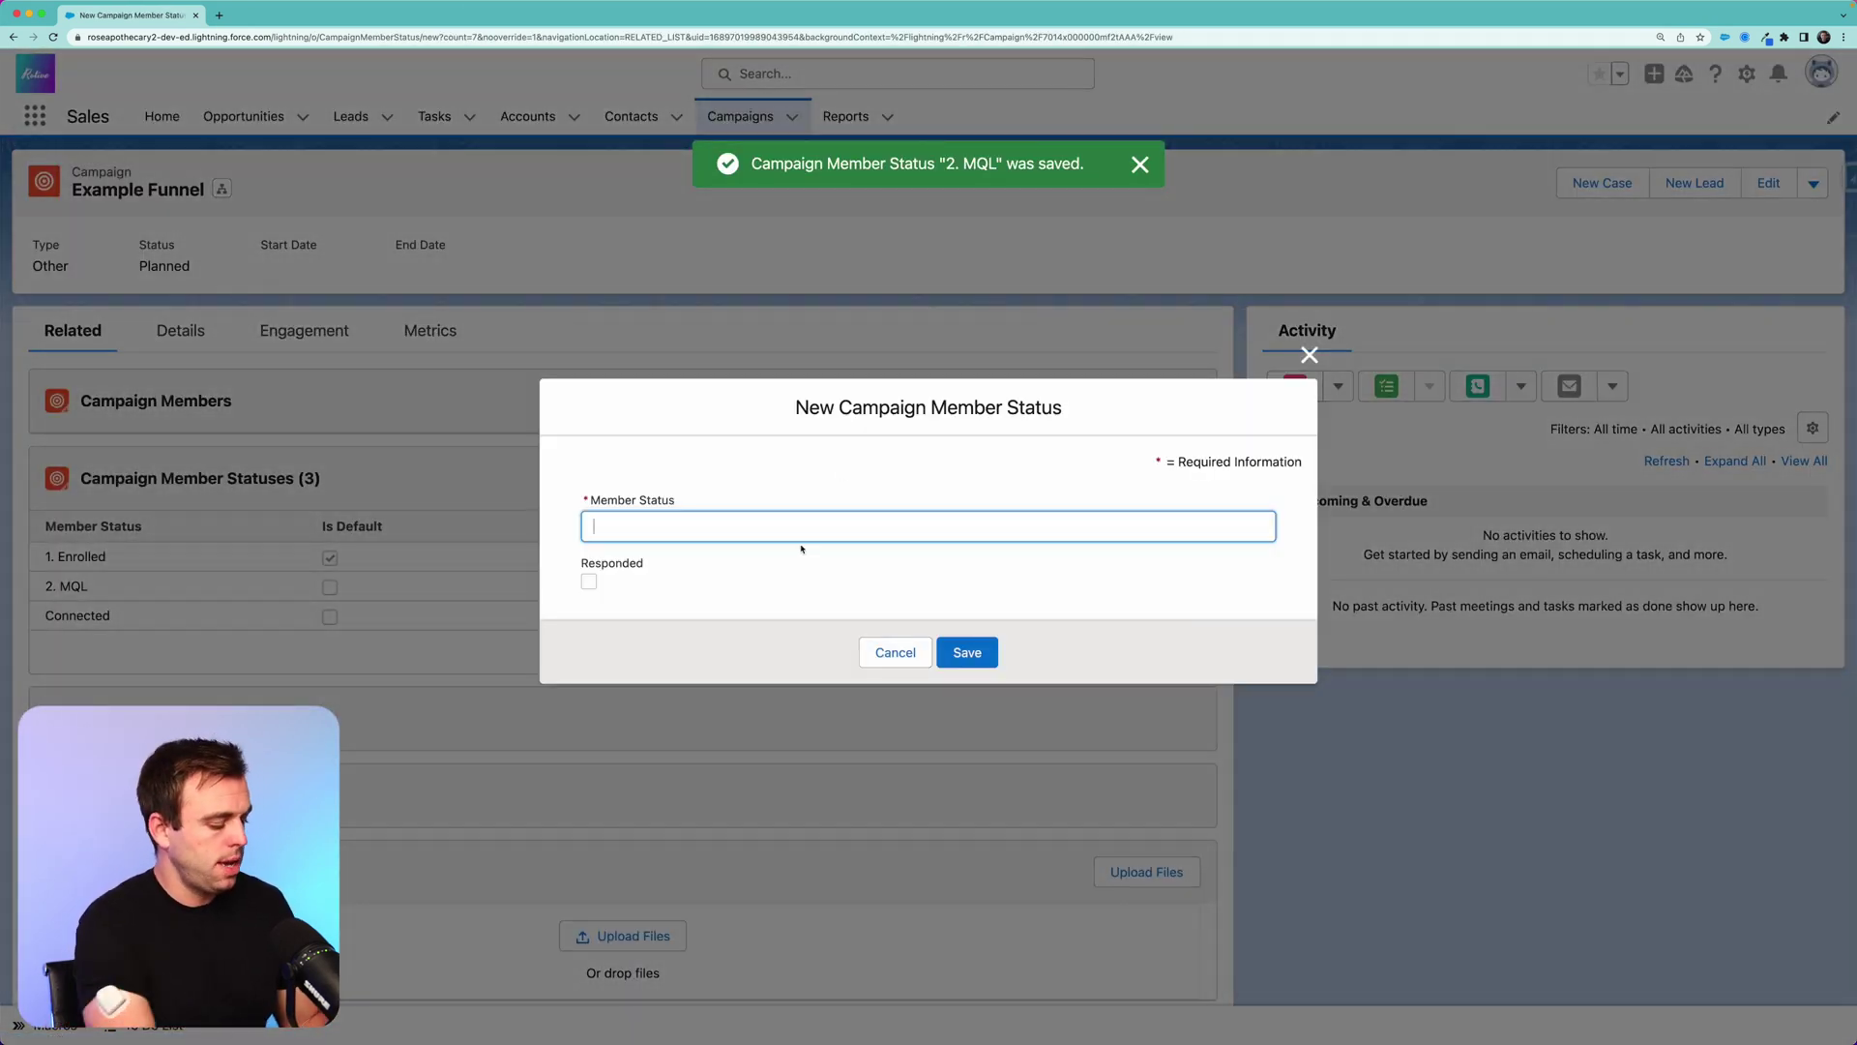
pyautogui.write('3. SQL')
pyautogui.click(588, 581)
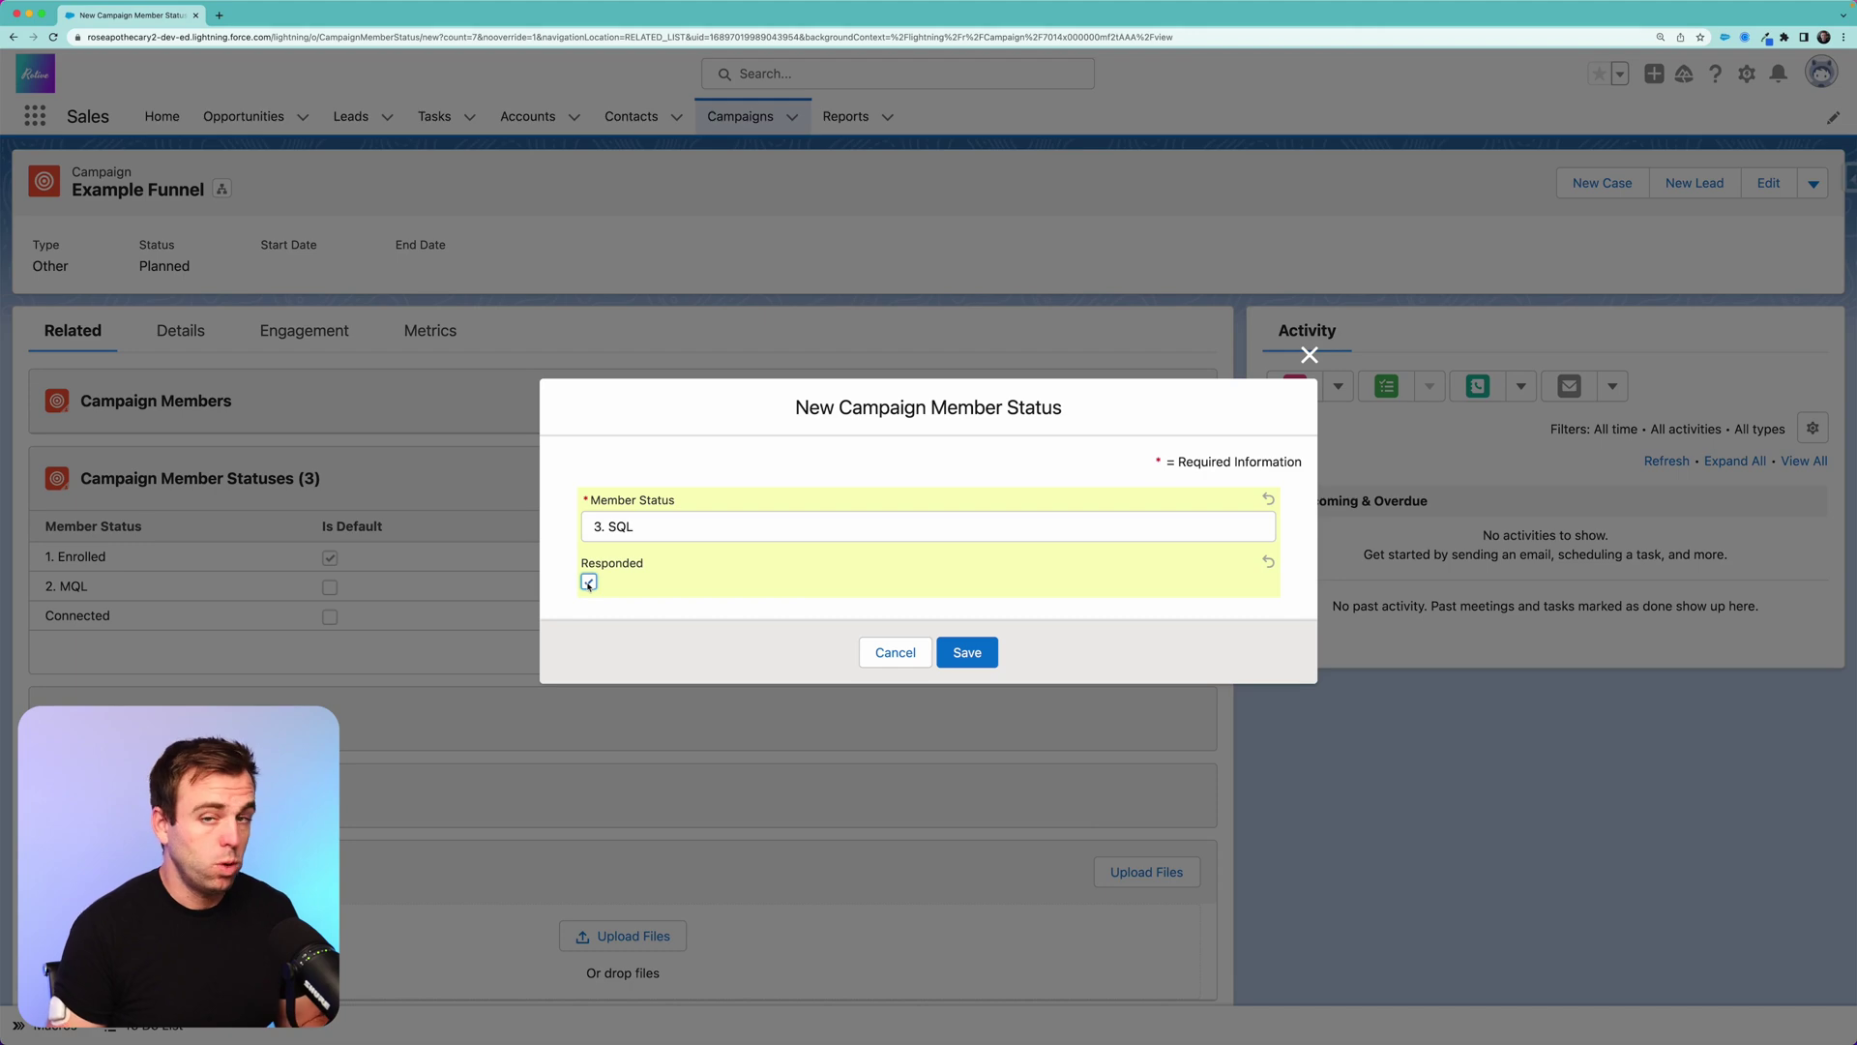
pyautogui.click(979, 655)
# Create a campaign member status named "4. SD" without marking it as responded
pyautogui.click(997, 480)
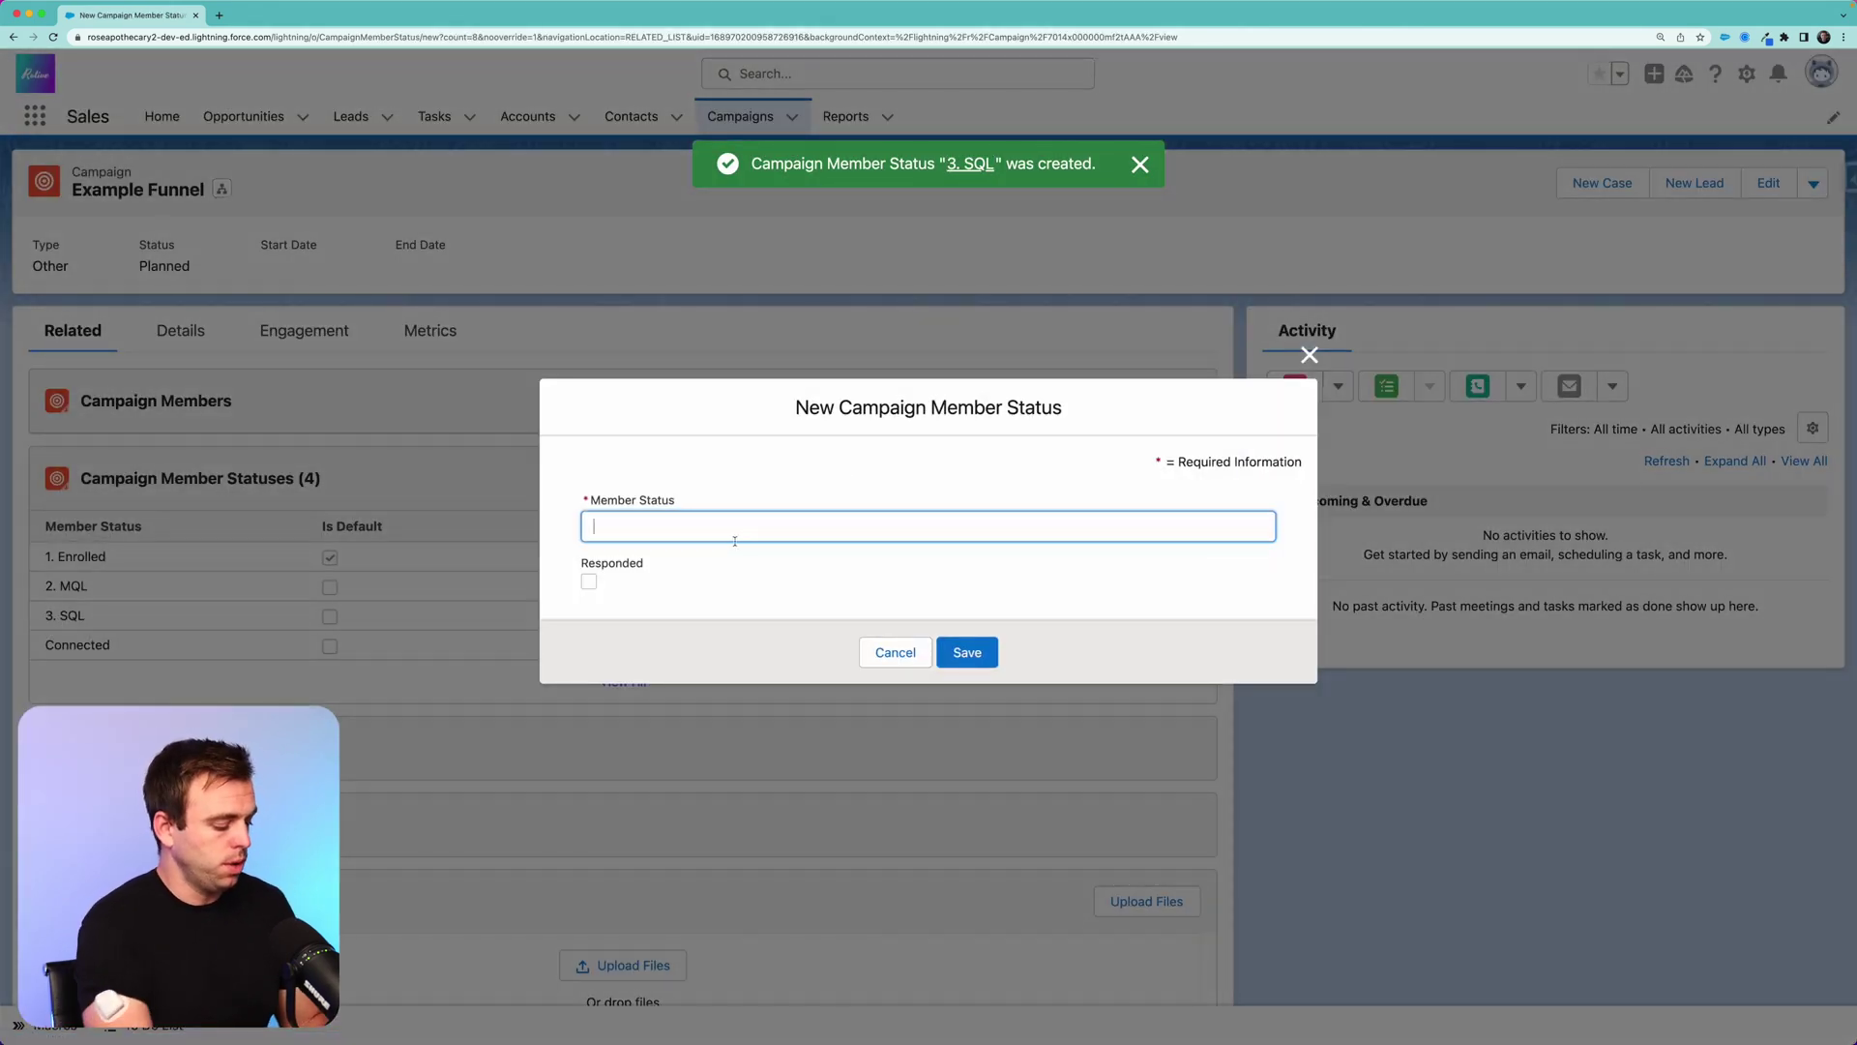
pyautogui.write('4. SD')
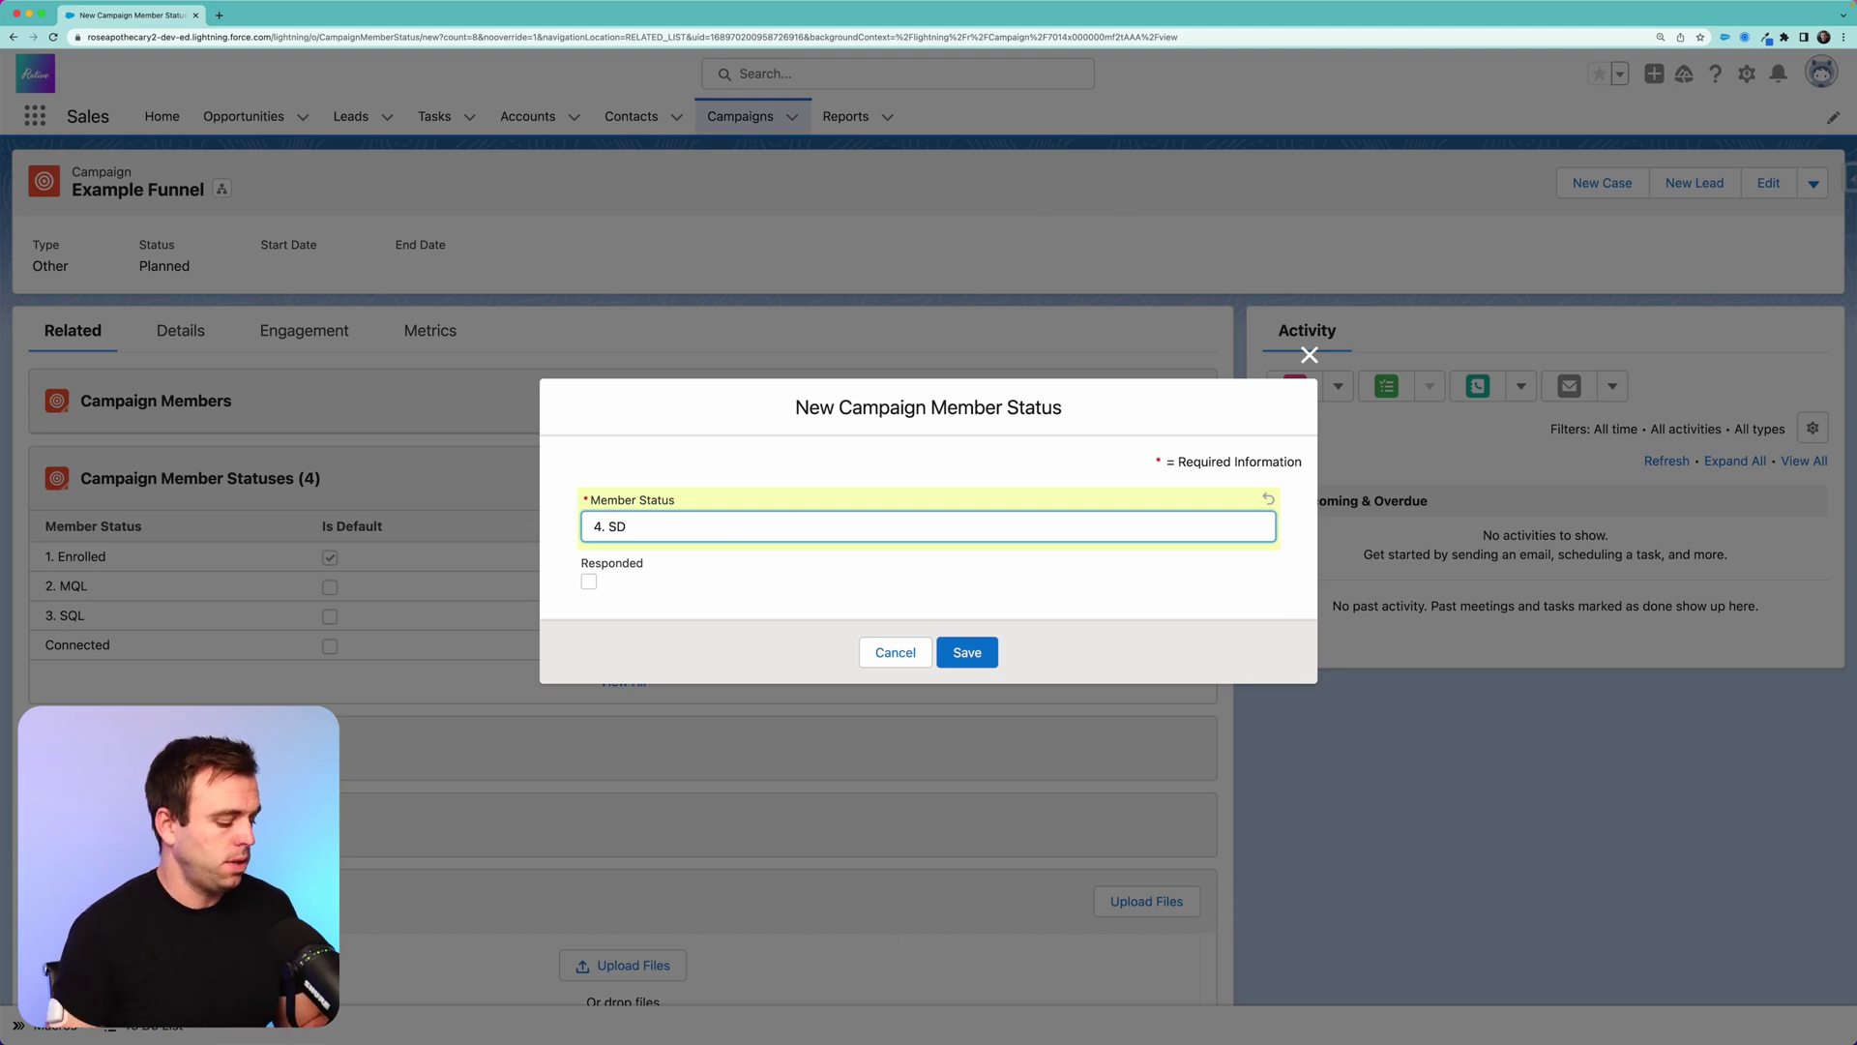
pyautogui.press('Return')
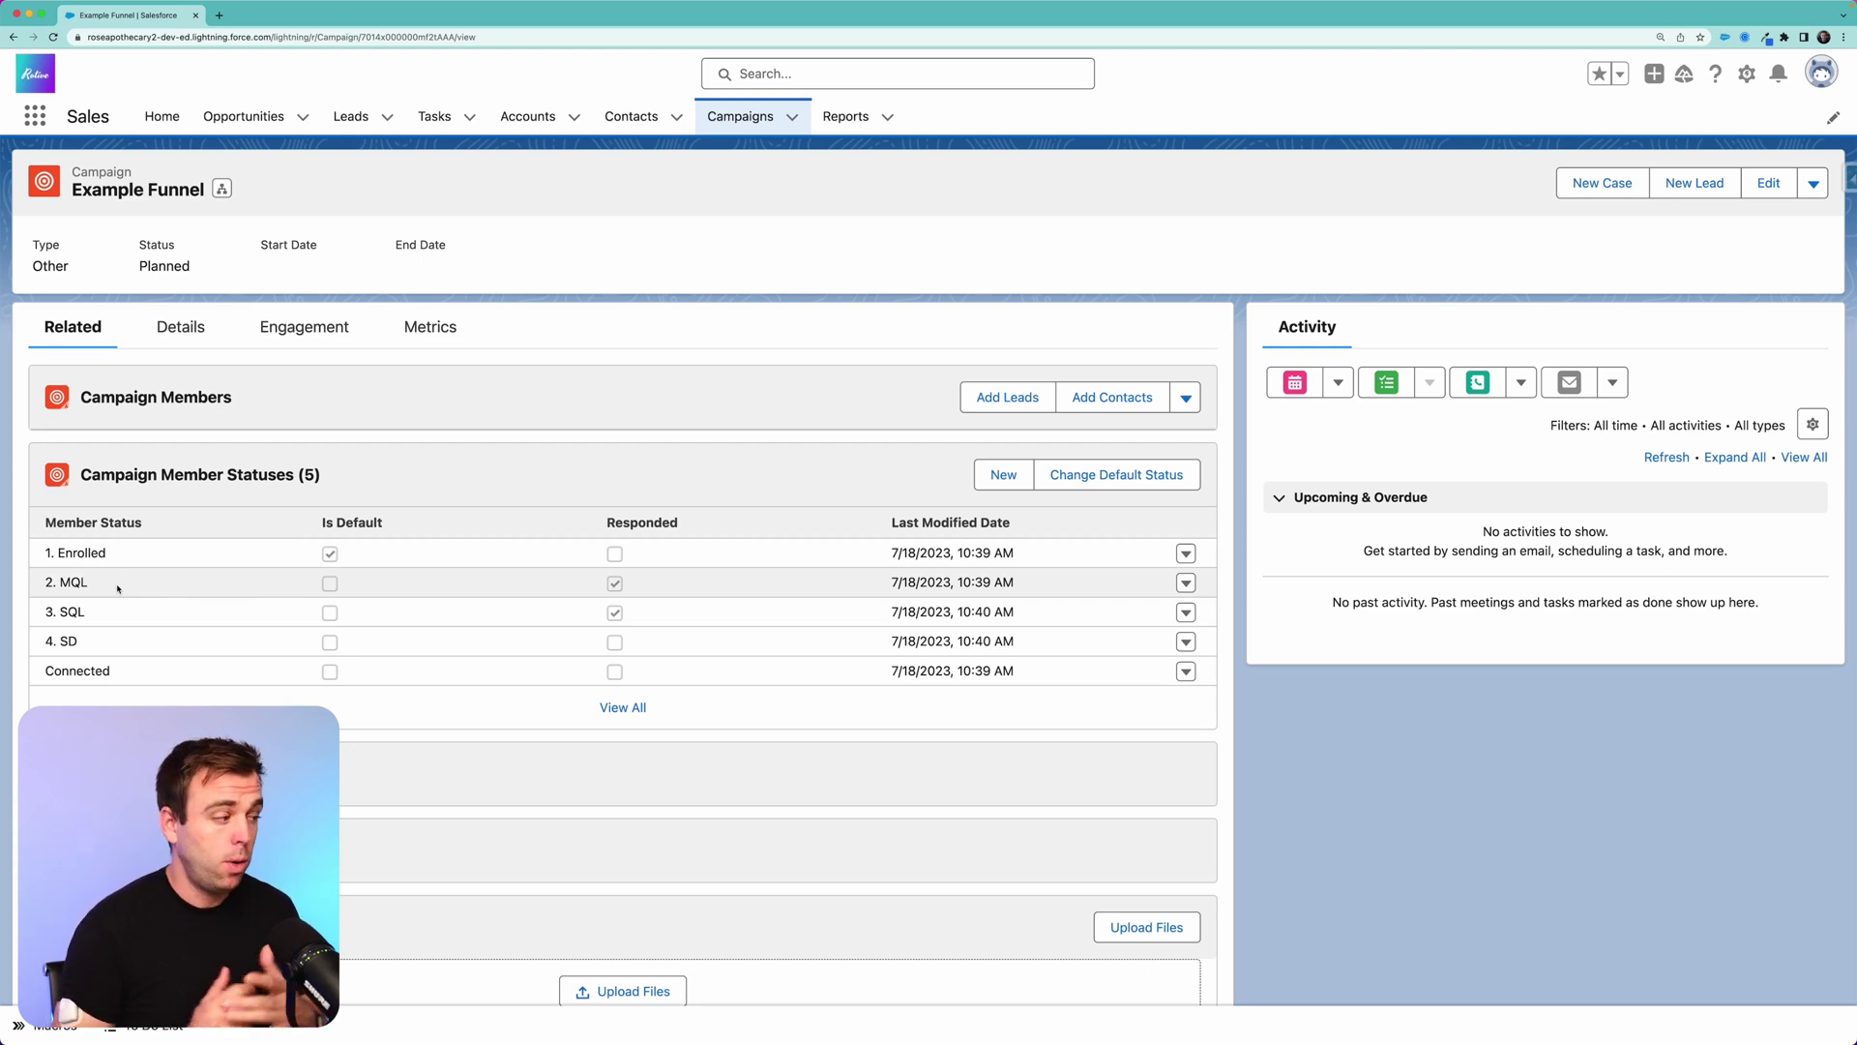
pyautogui.moveTo(118, 588); pyautogui.dragTo(64, 585)
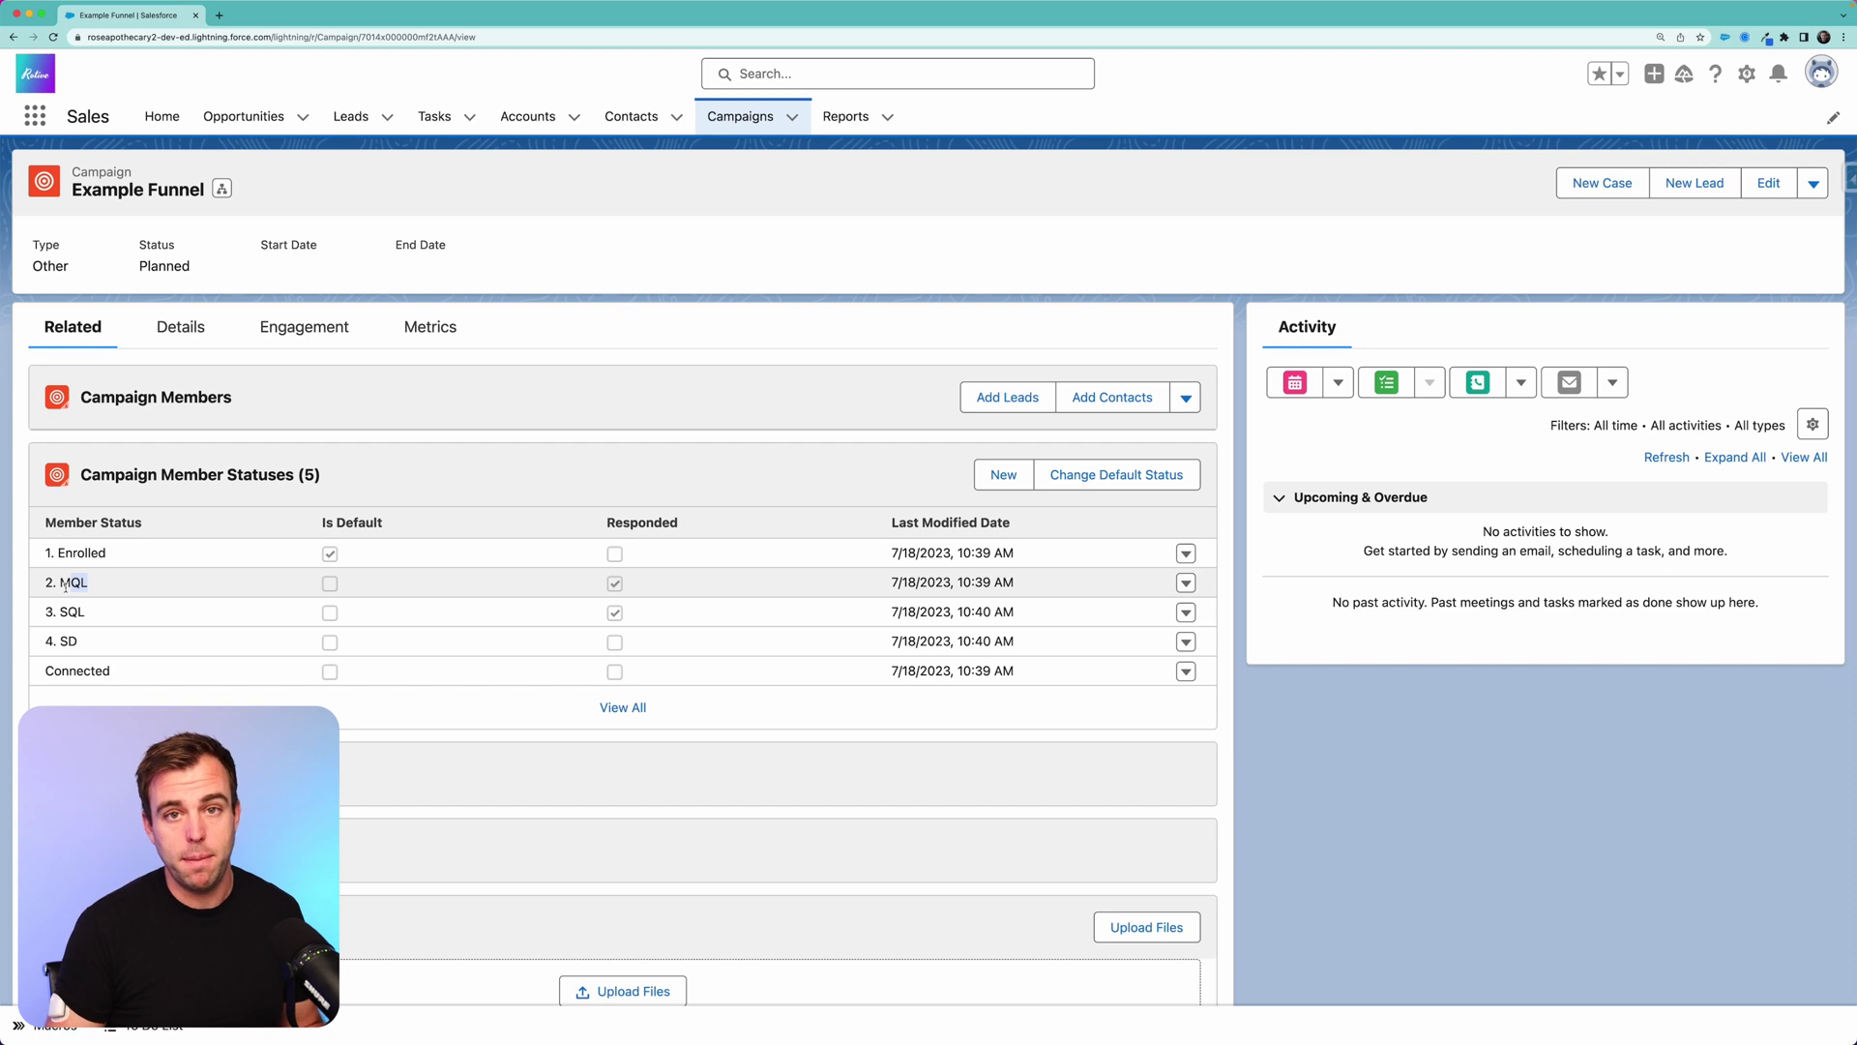
pyautogui.click(67, 585)
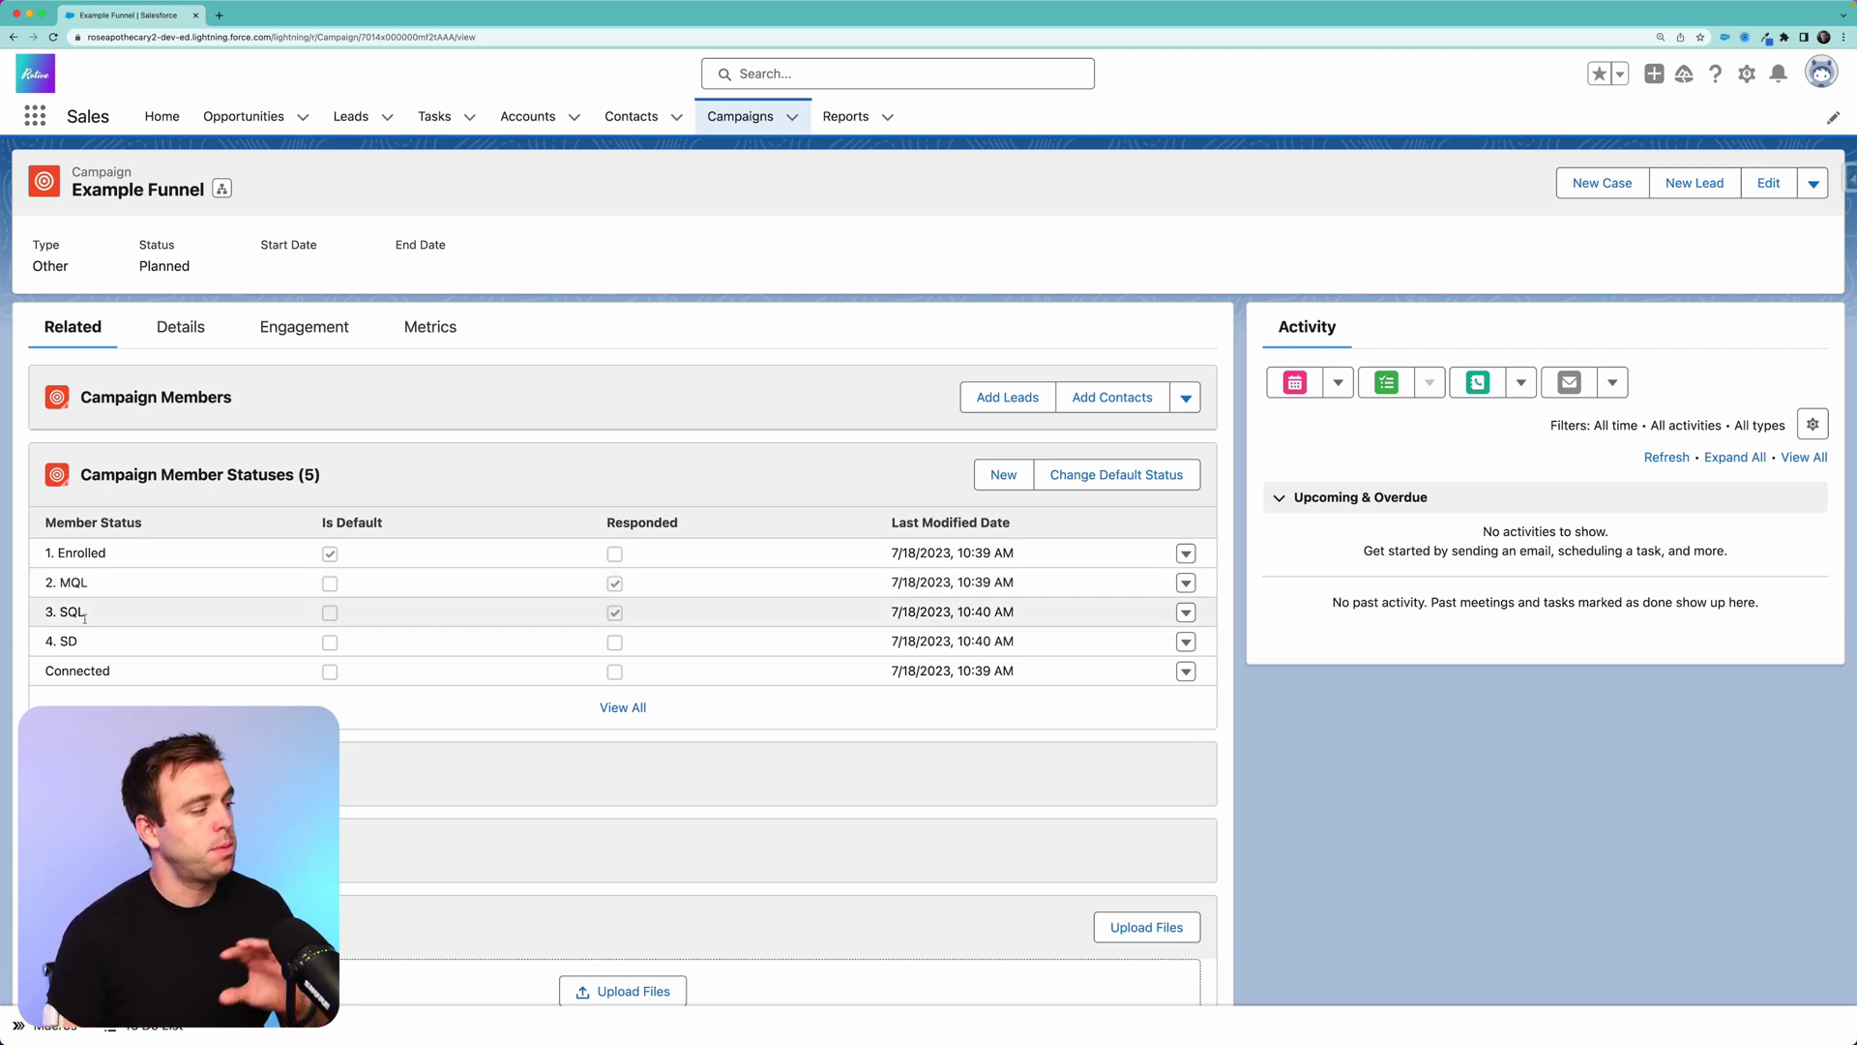
pyautogui.doubleClick(85, 611)
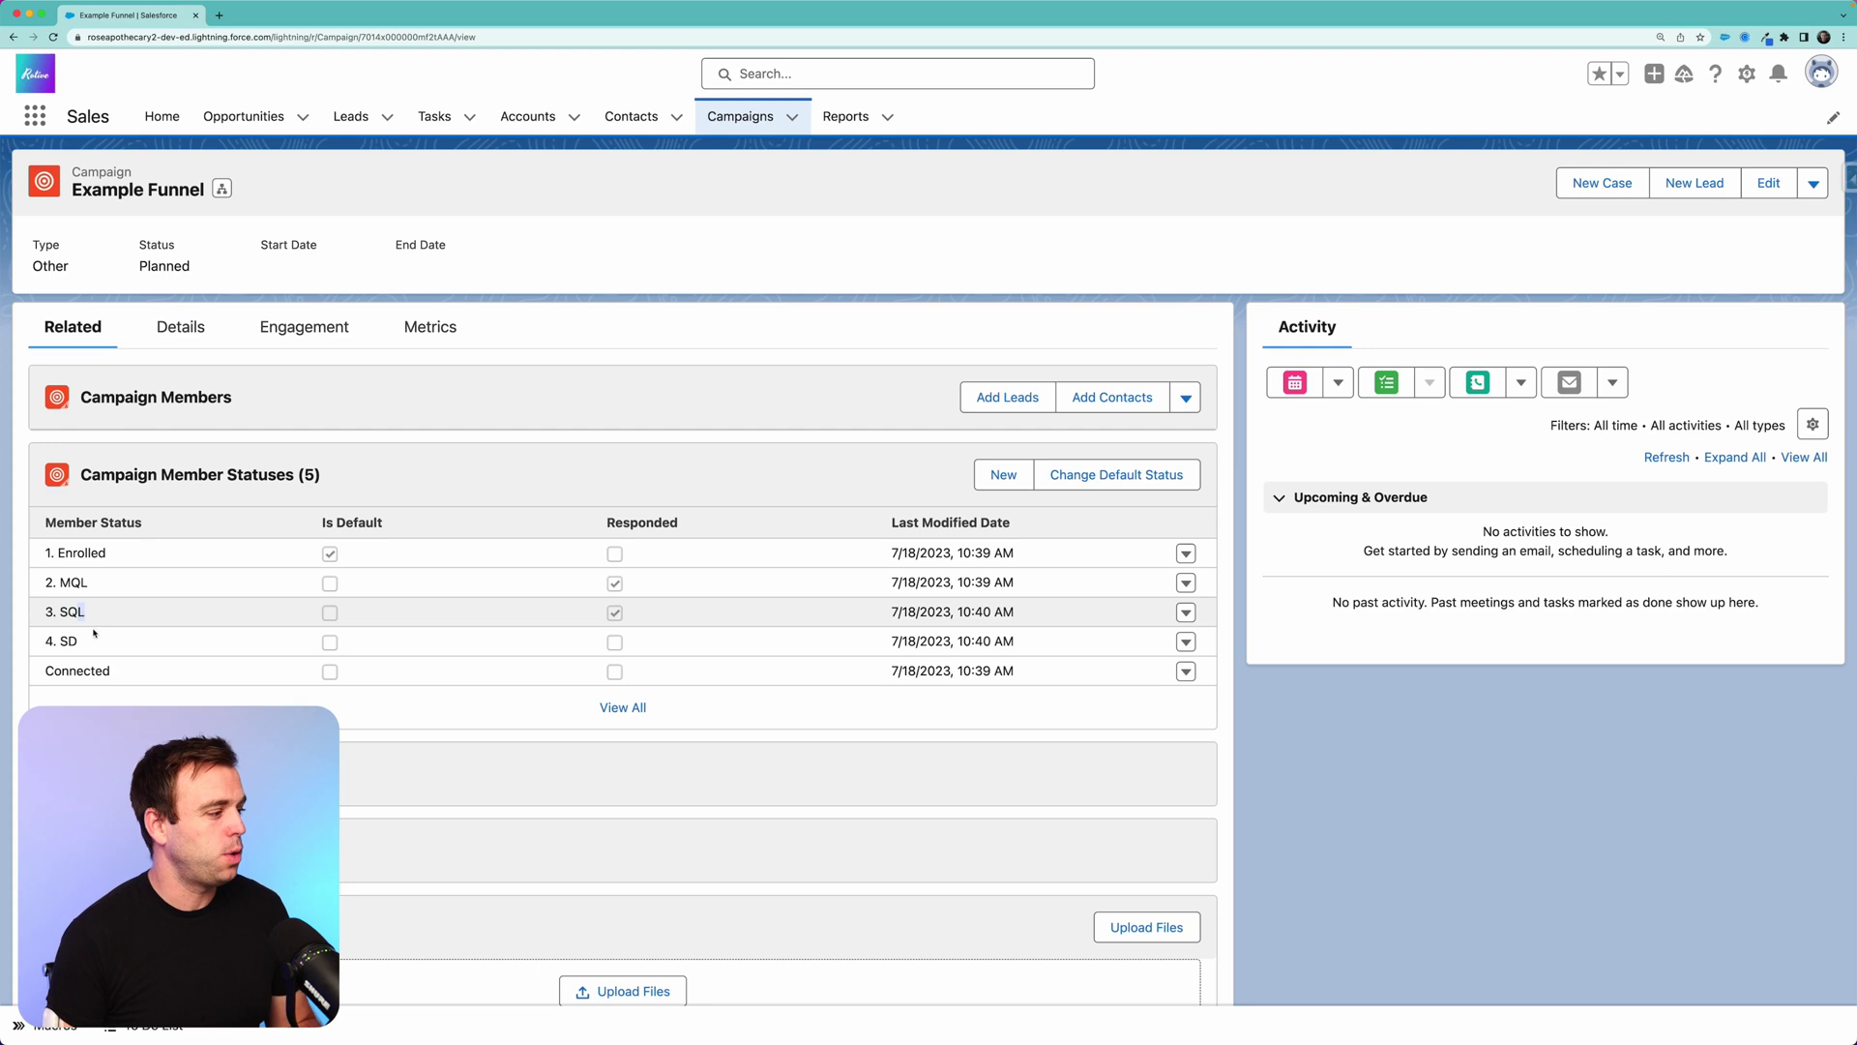
pyautogui.doubleClick(64, 640)
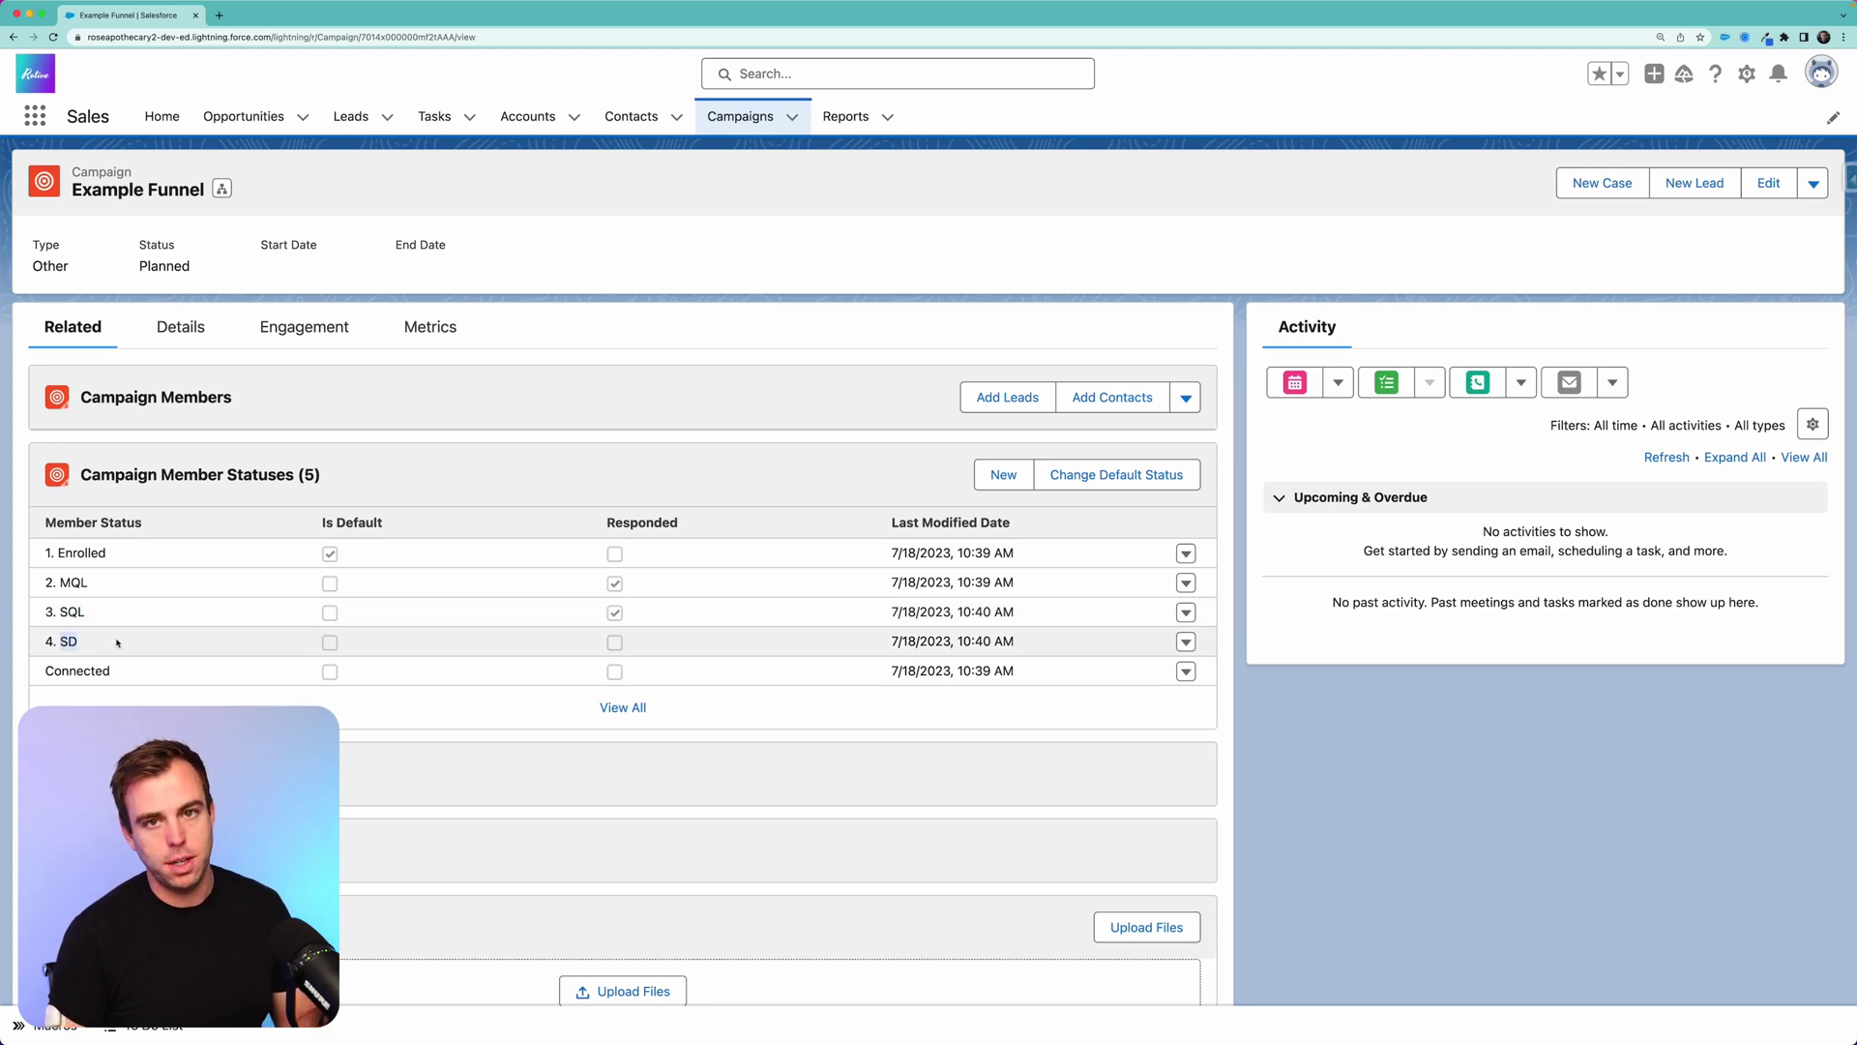
pyautogui.click(140, 620)
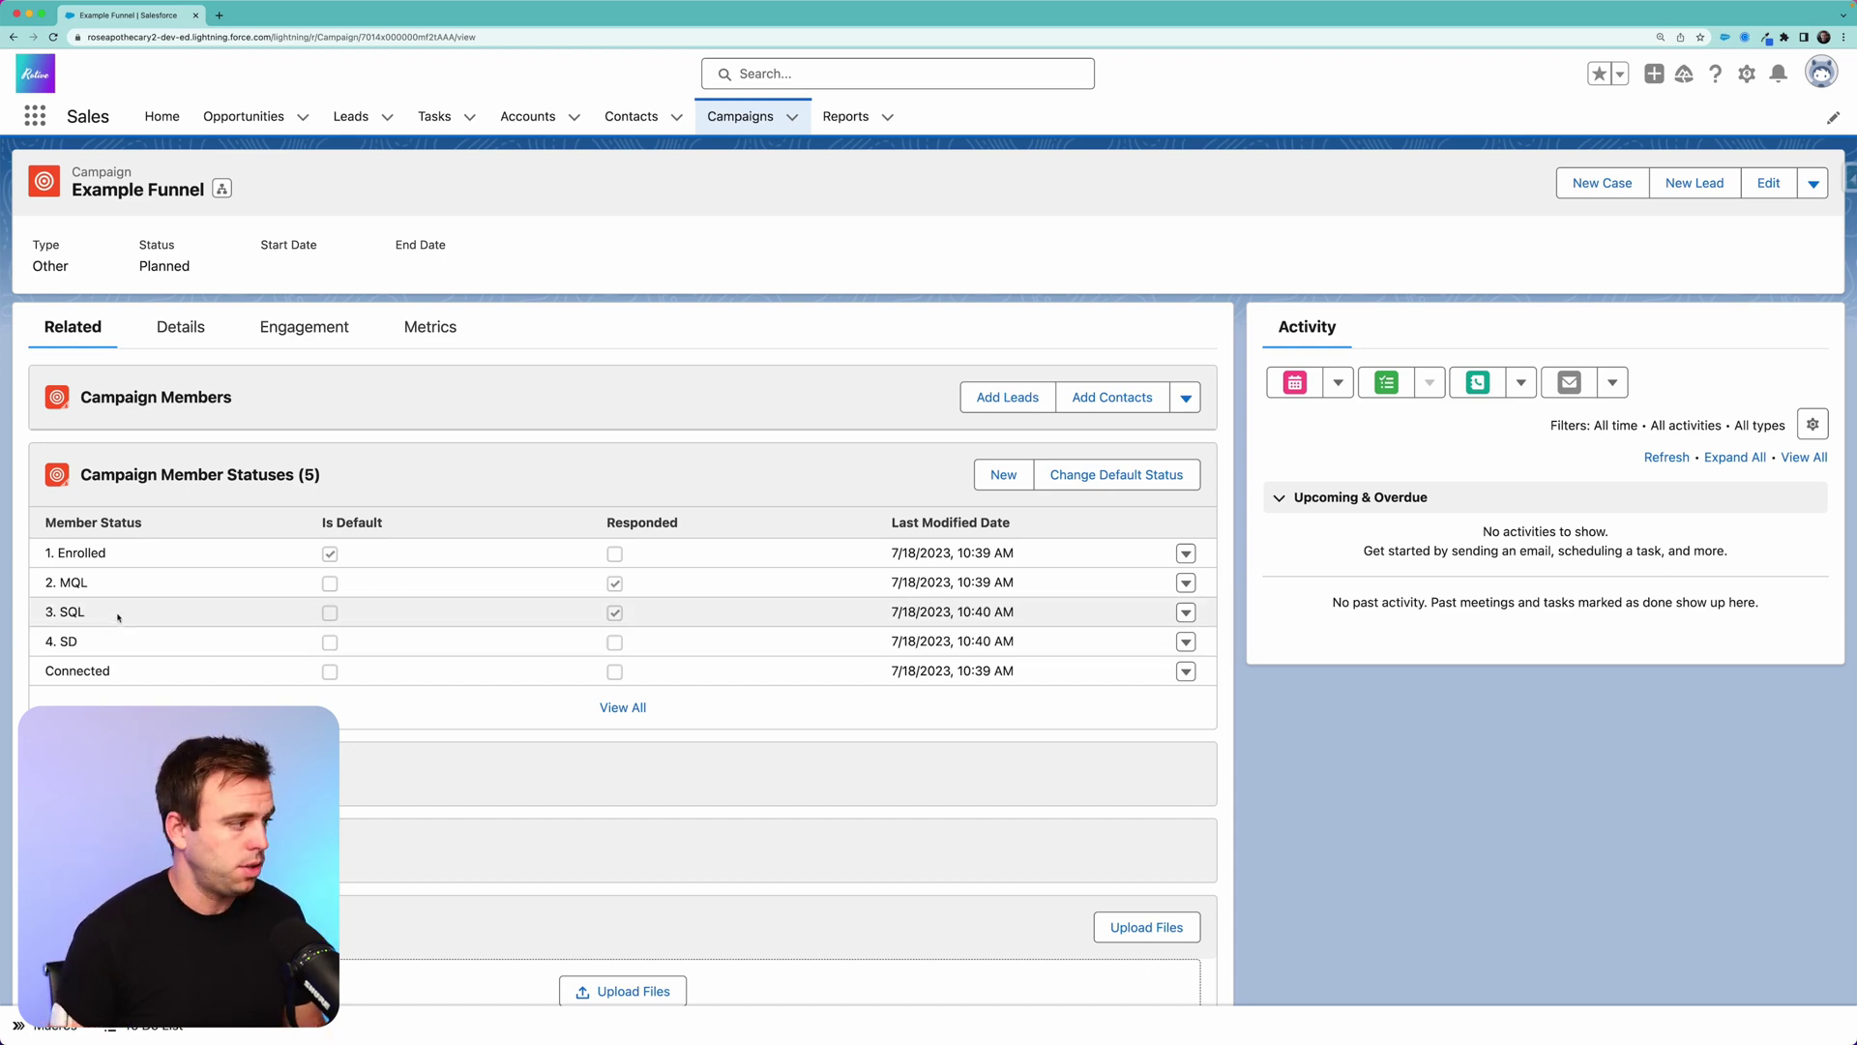
# Open the lead record titled SVP, Procurement and add it to the Example Funnel campaign with status "1. Enrolled"
pyautogui.click(350, 116)
pyautogui.click(167, 302)
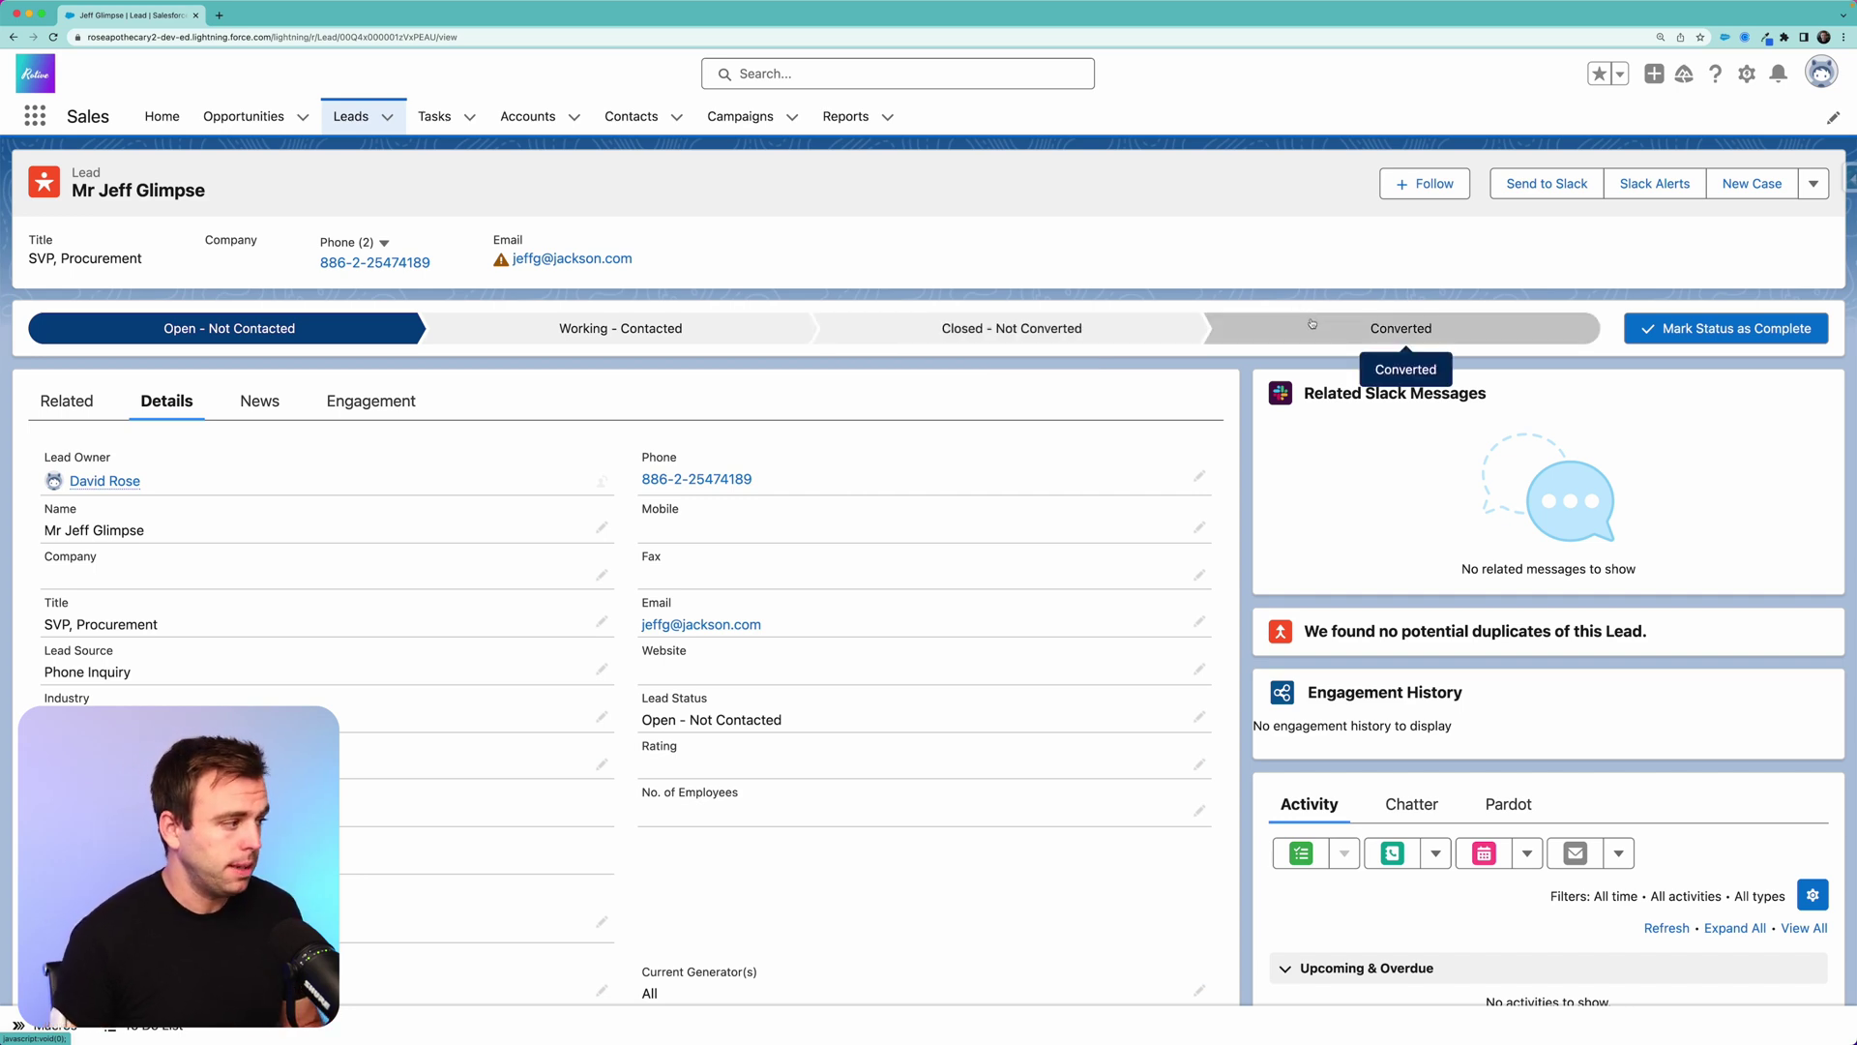
pyautogui.click(66, 400)
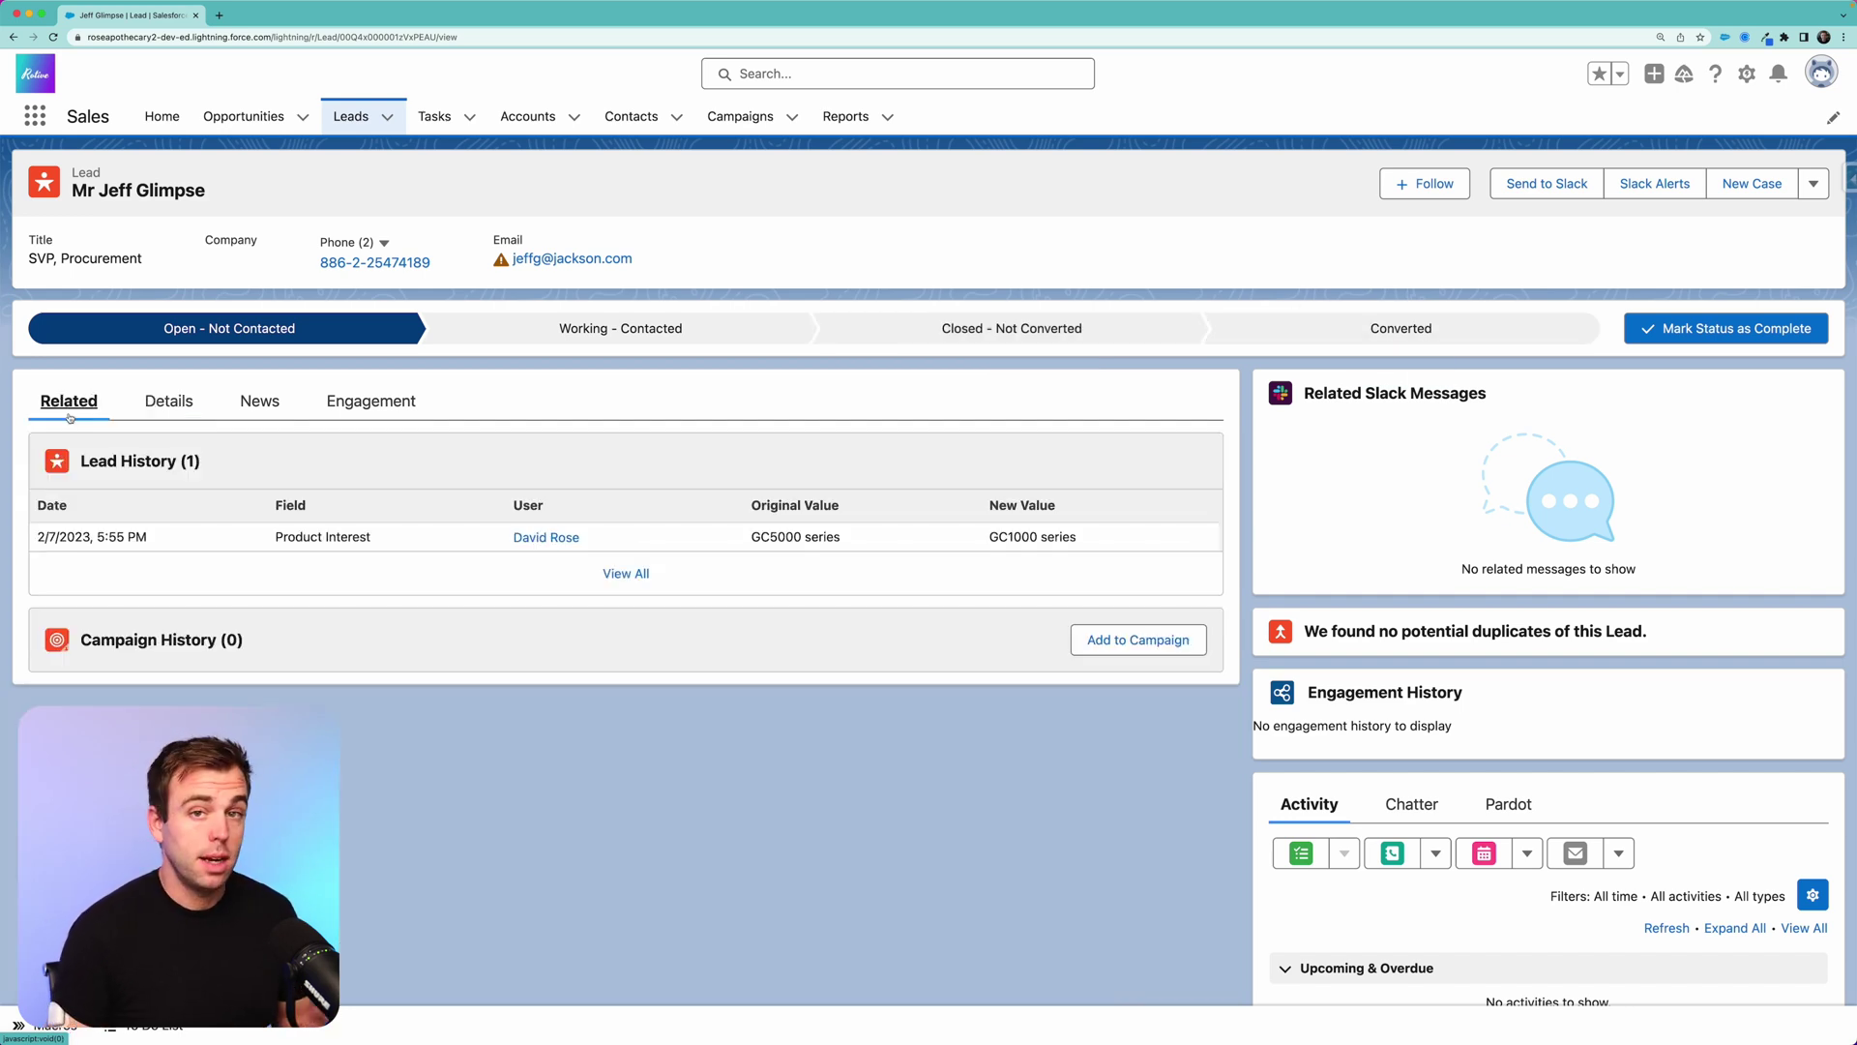
pyautogui.click(1142, 651)
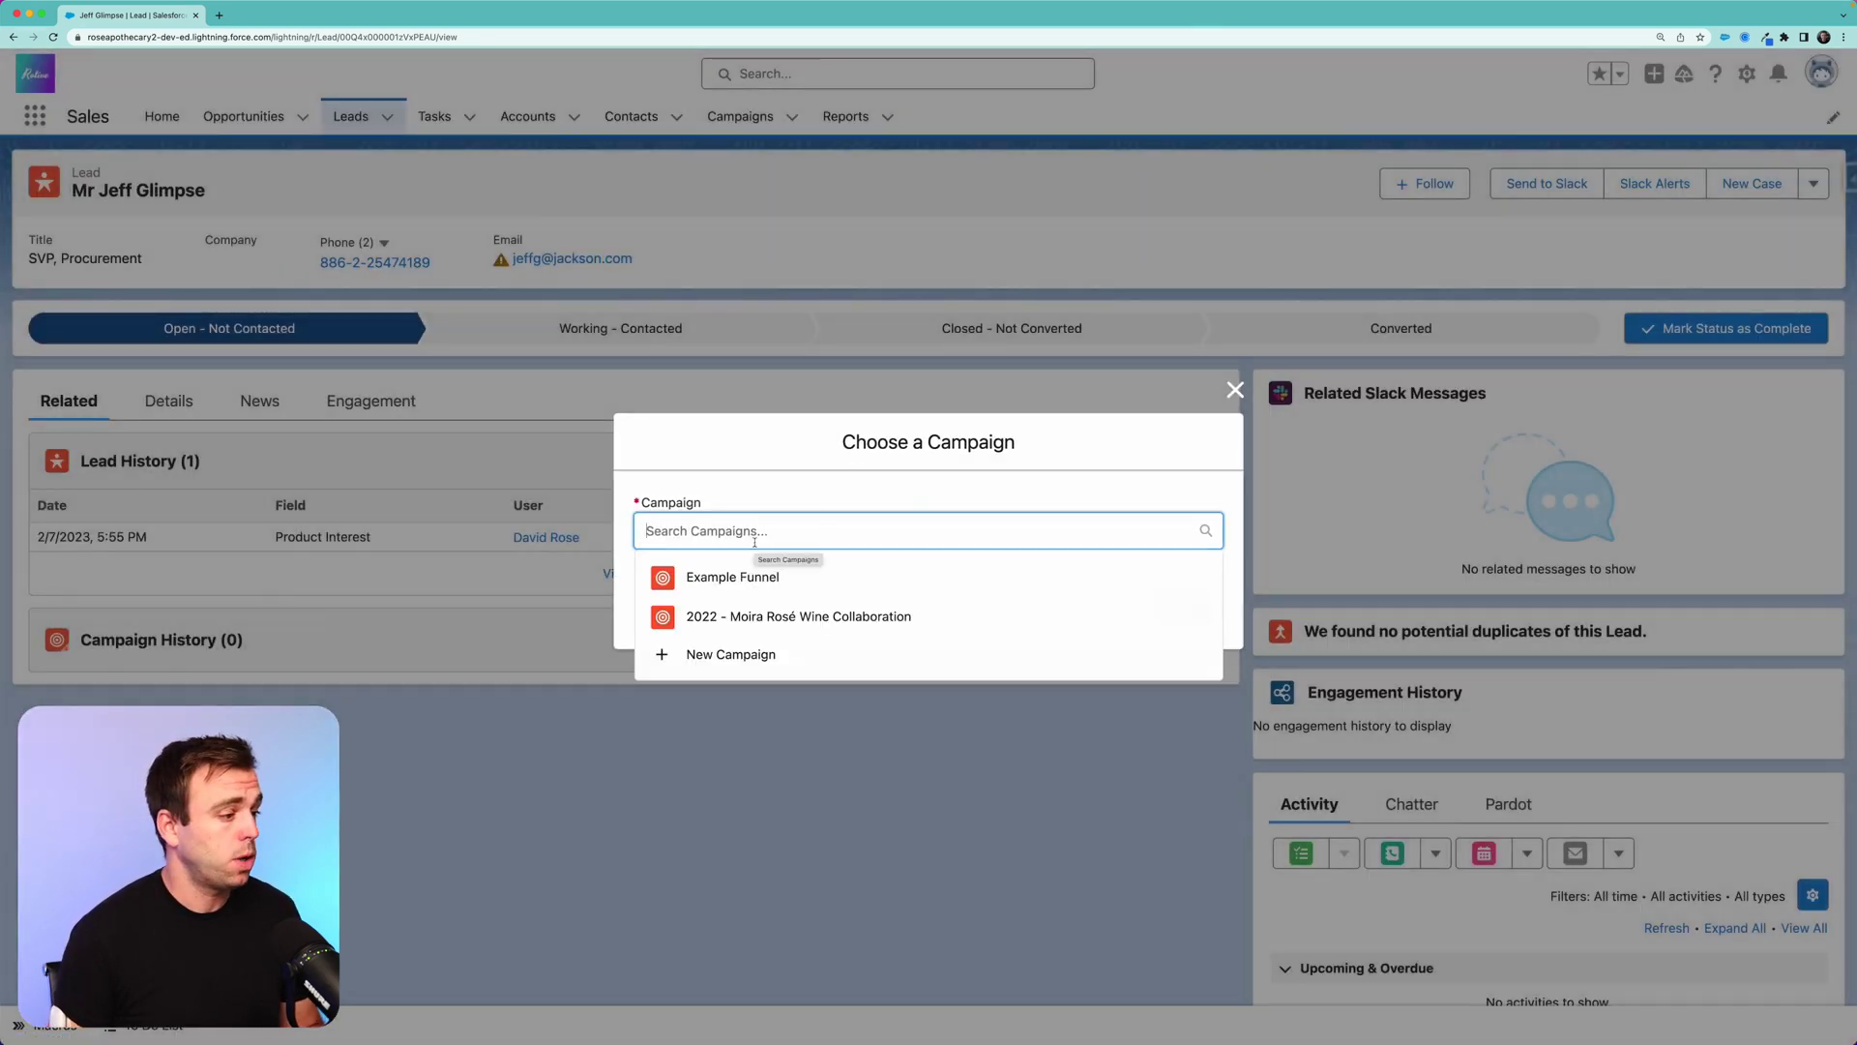
pyautogui.click(730, 579)
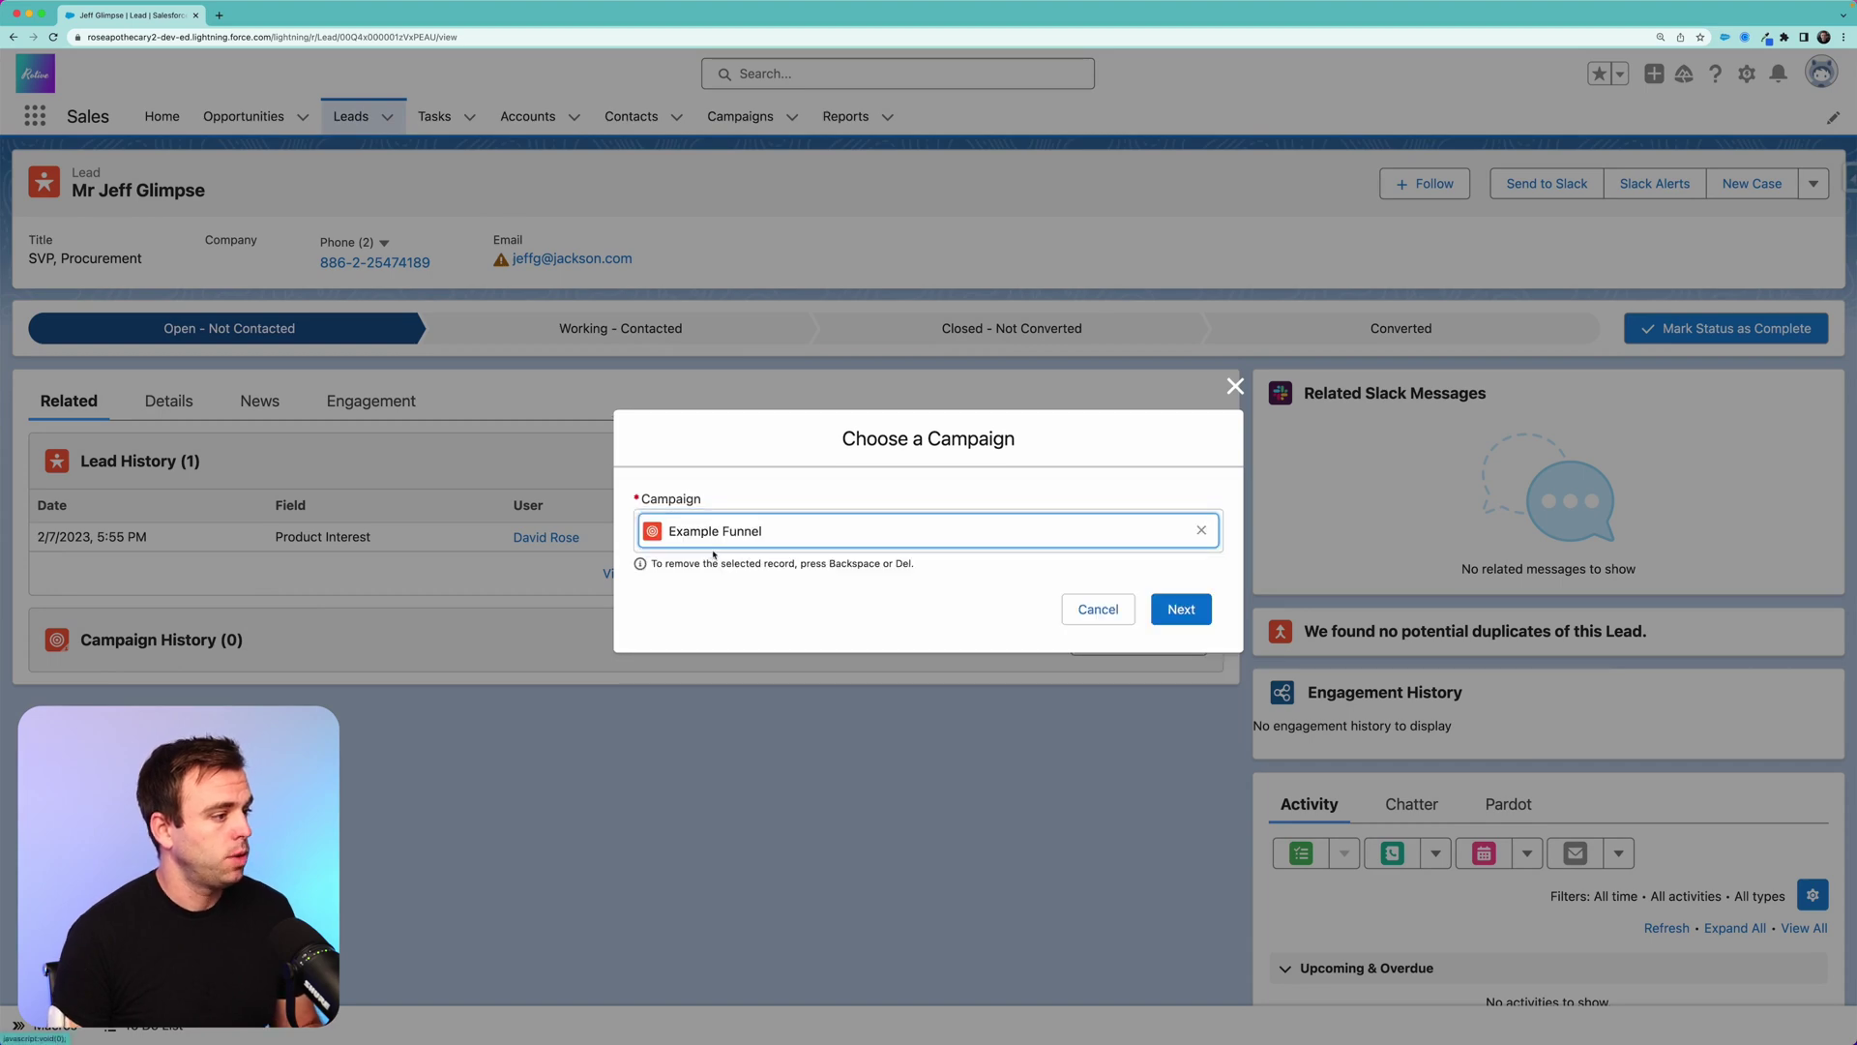
pyautogui.click(1181, 608)
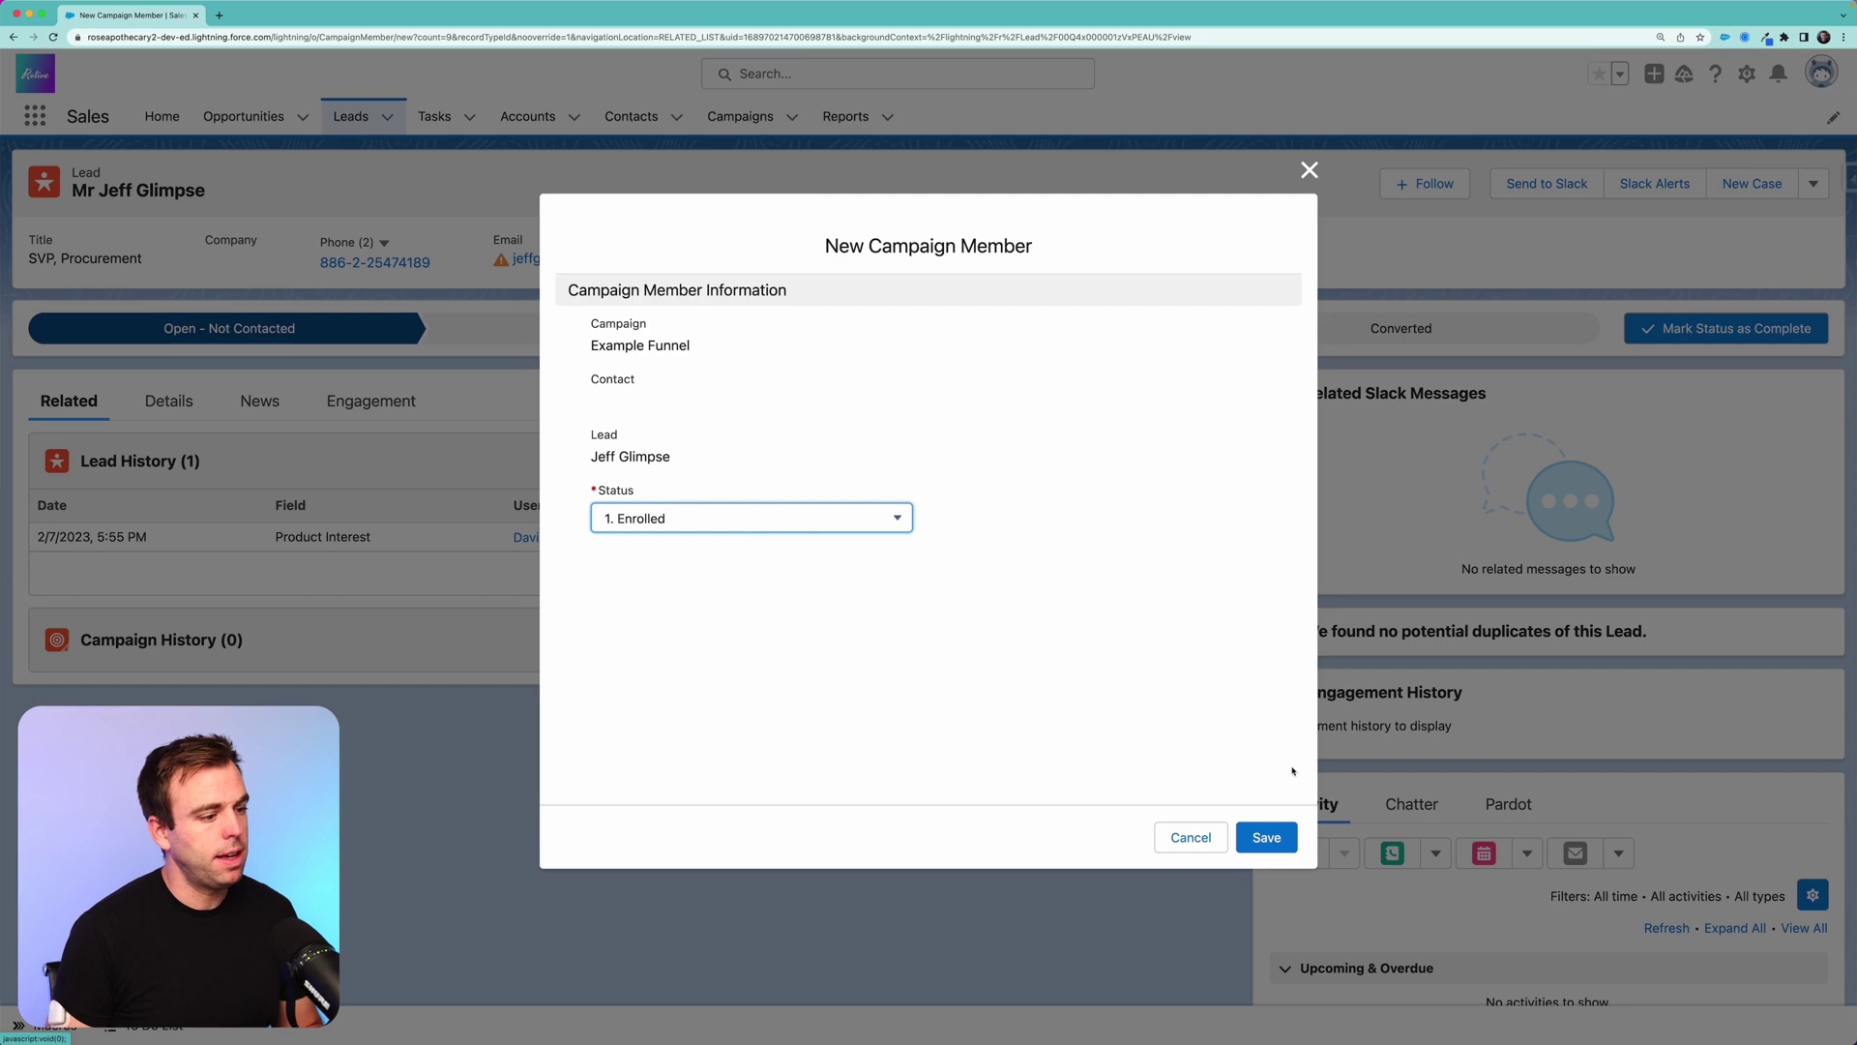
pyautogui.click(1273, 843)
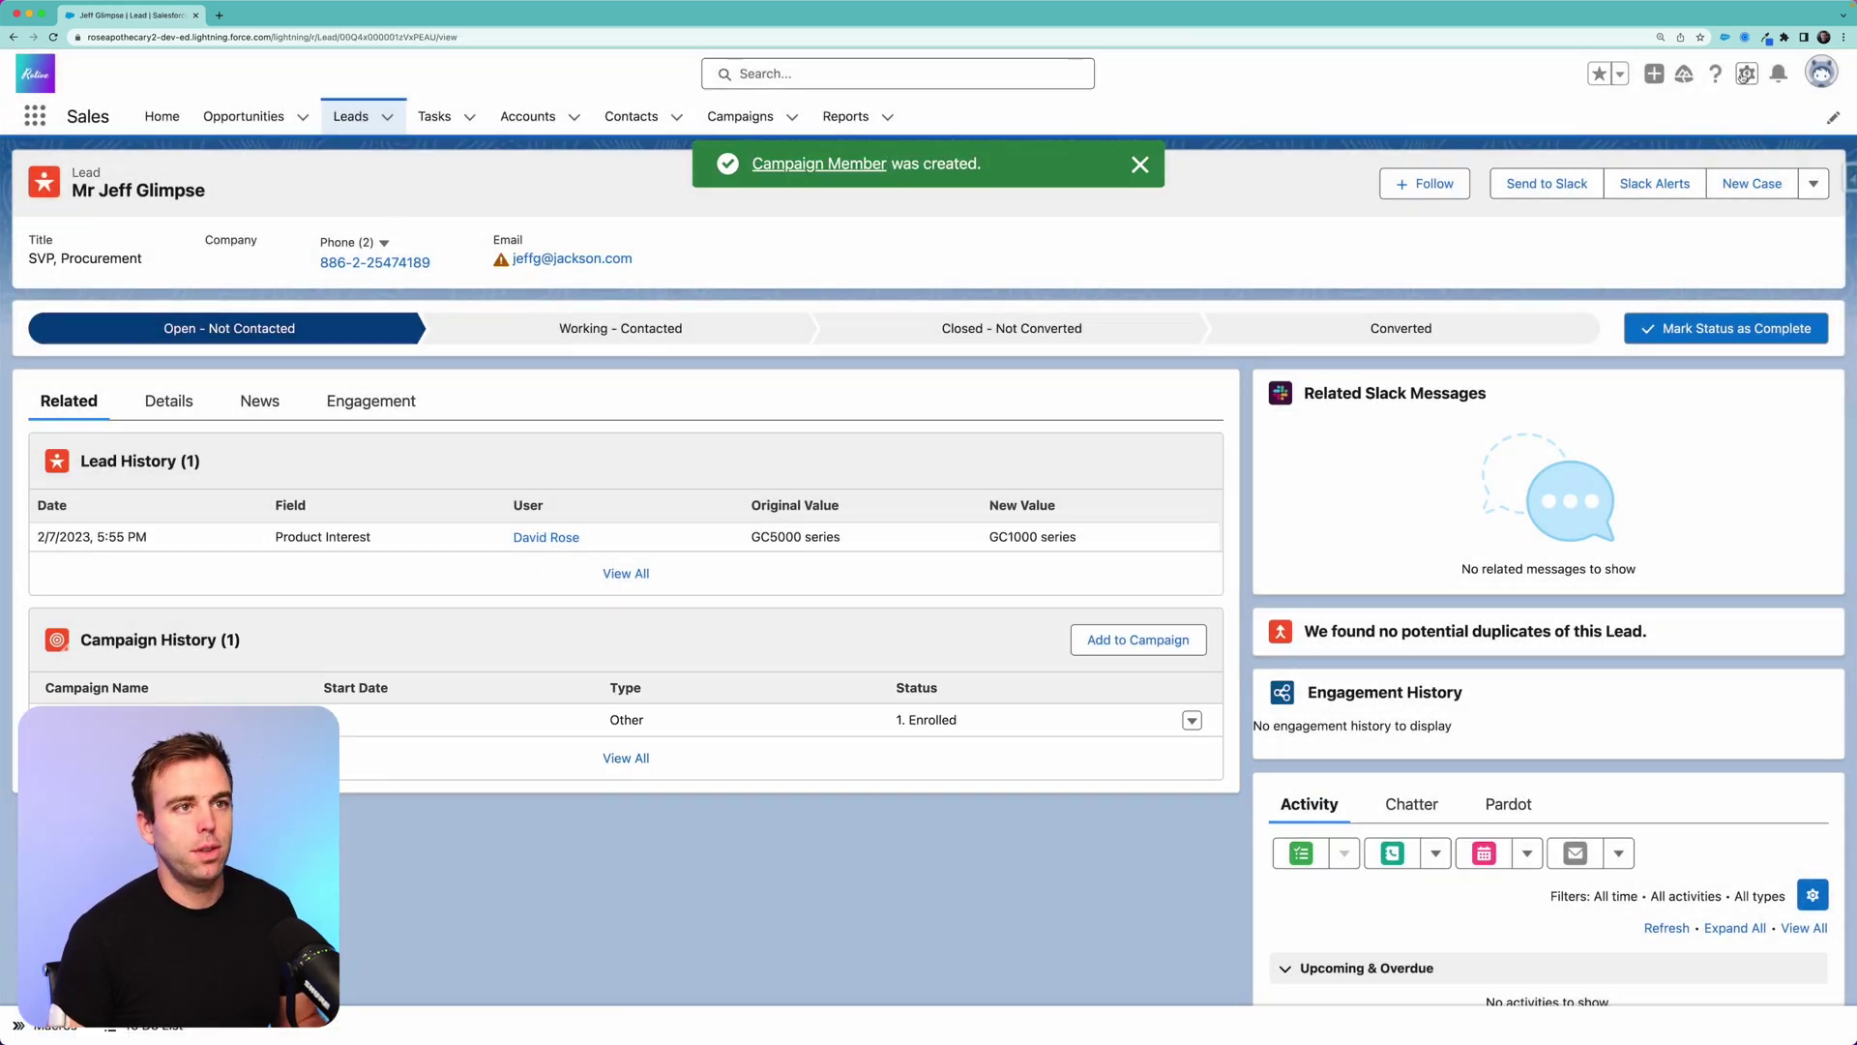
# Go to Setup for the current app, search for "flow" and open the Flows page
pyautogui.click(1747, 73)
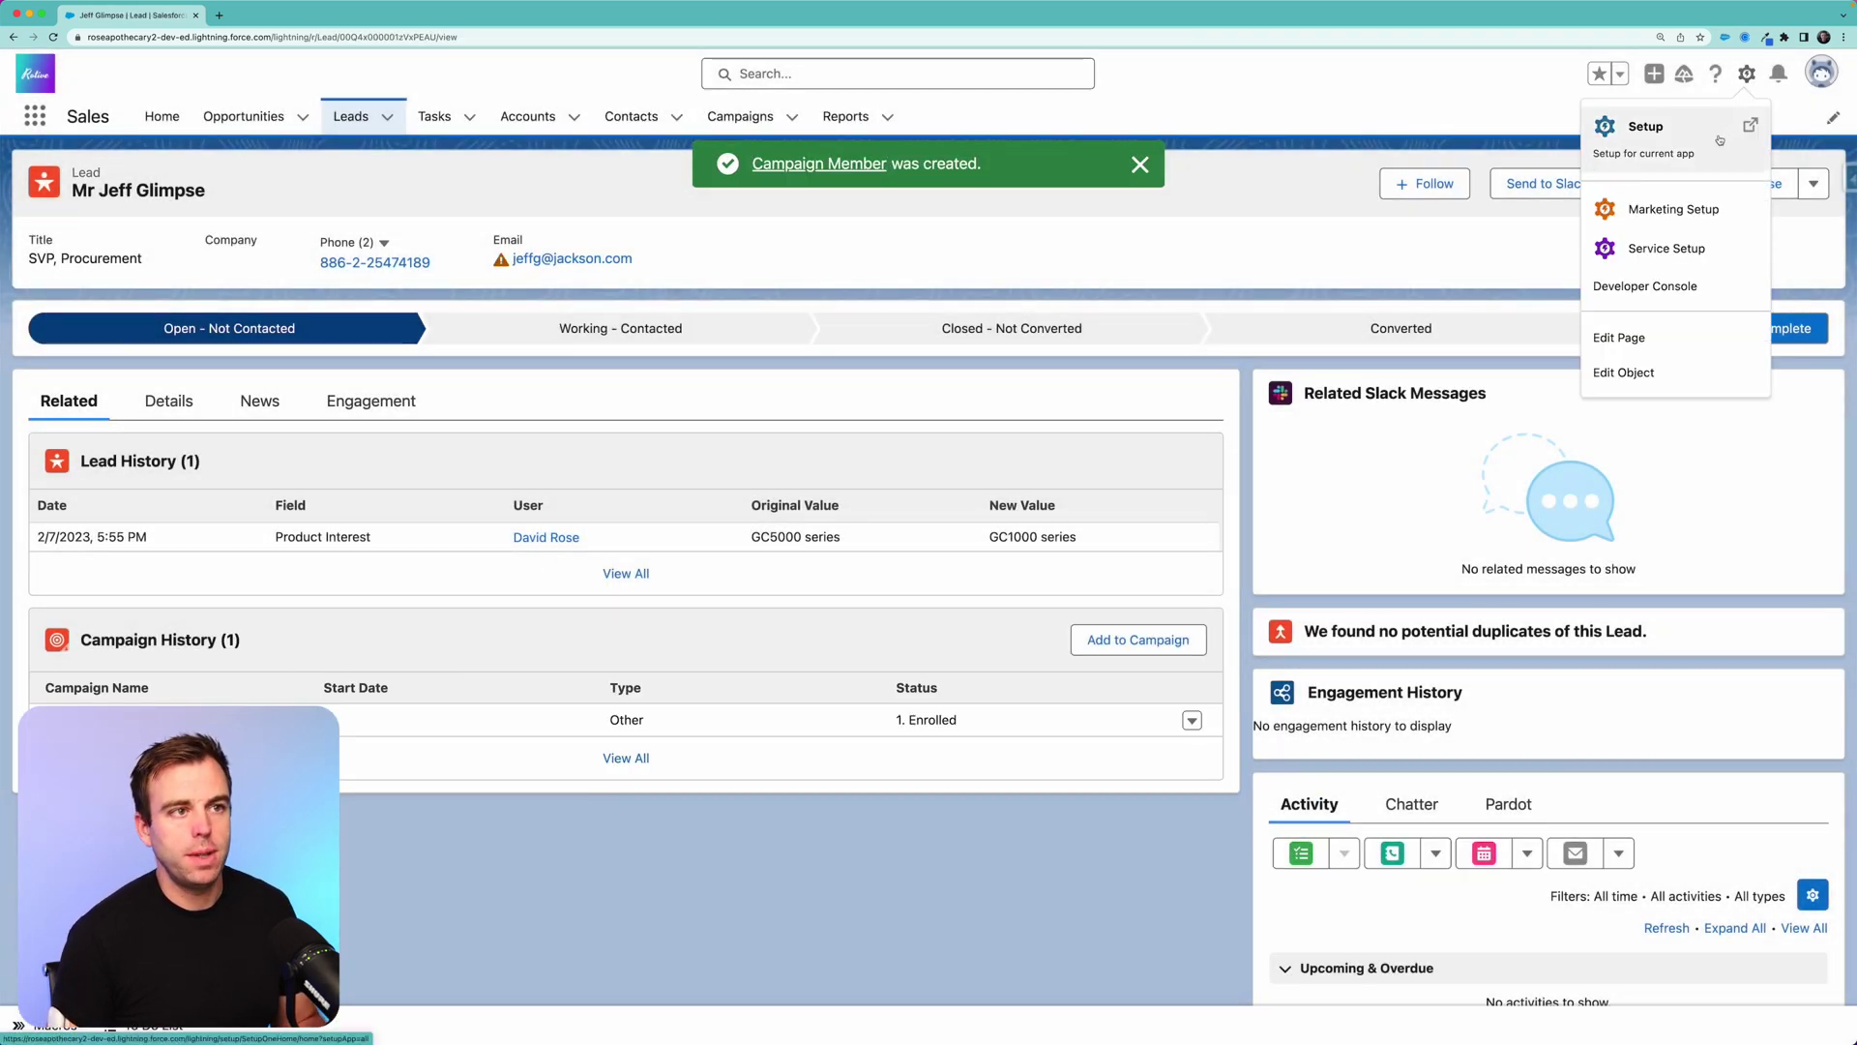
pyautogui.click(1716, 138)
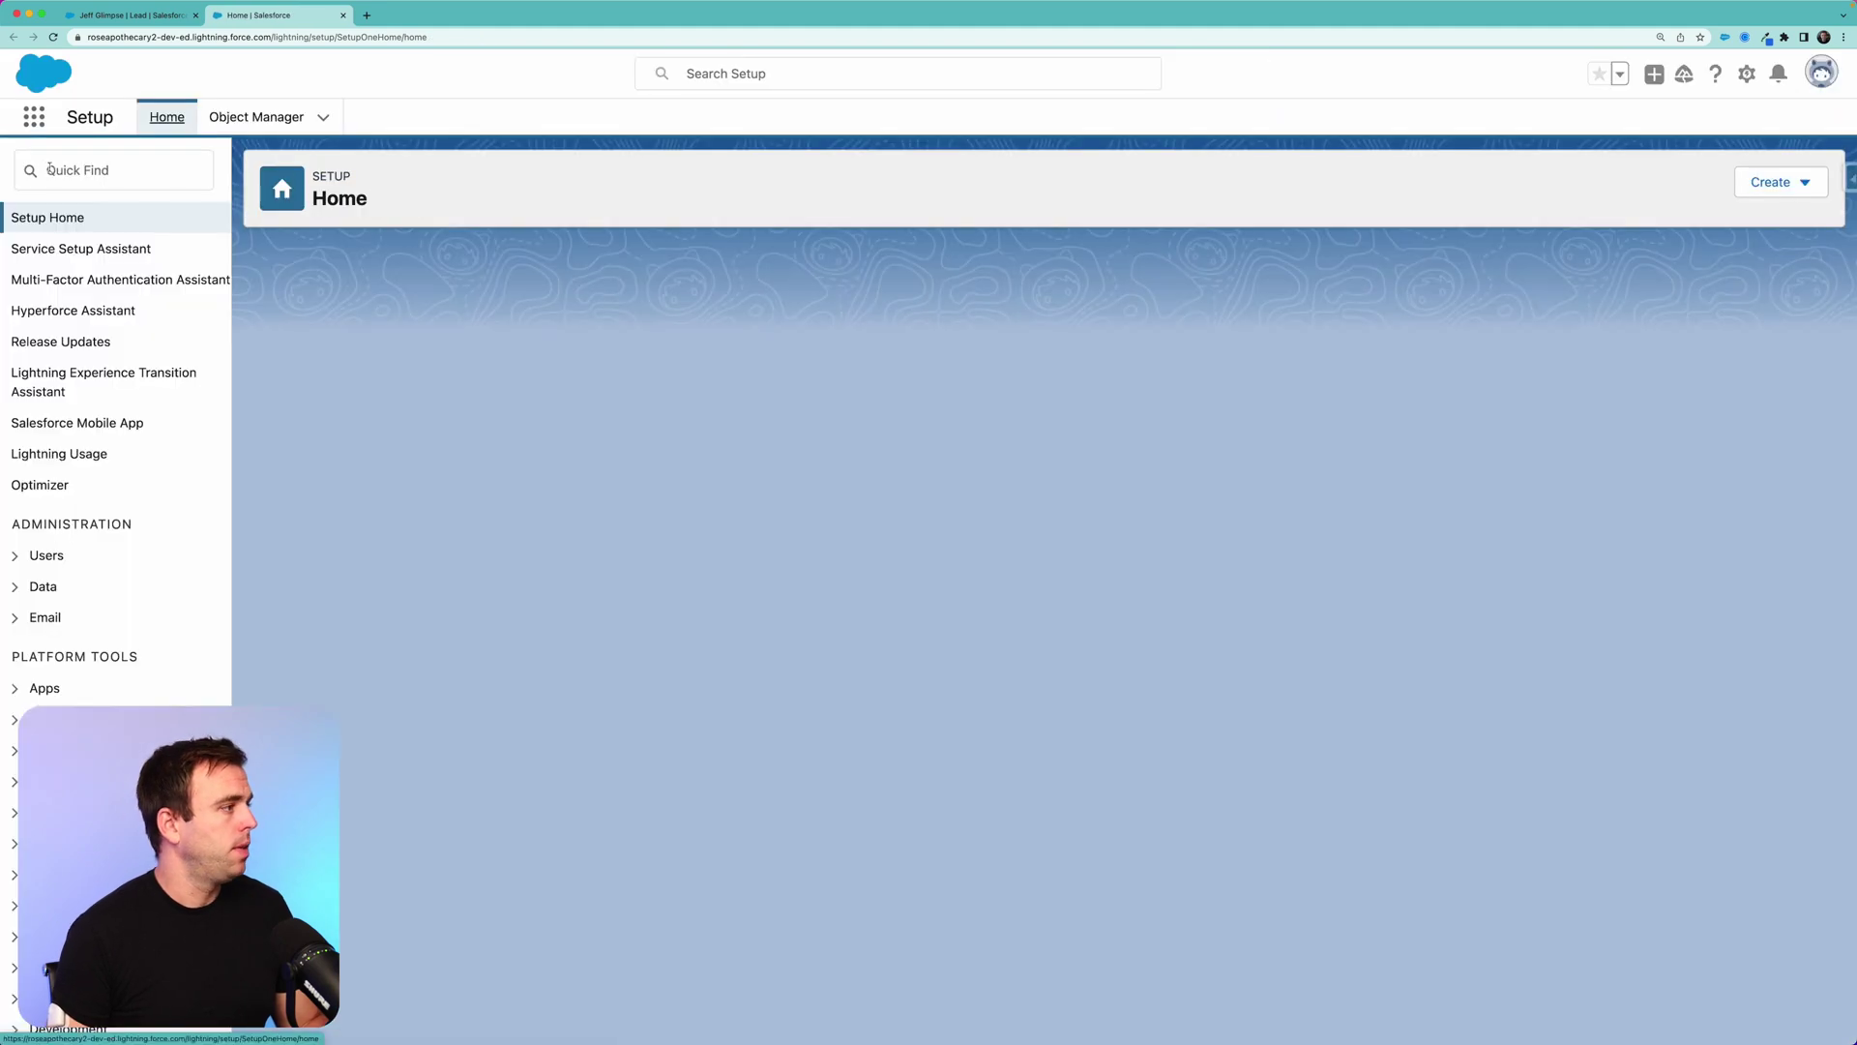
pyautogui.click(49, 170)
pyautogui.write('flow')
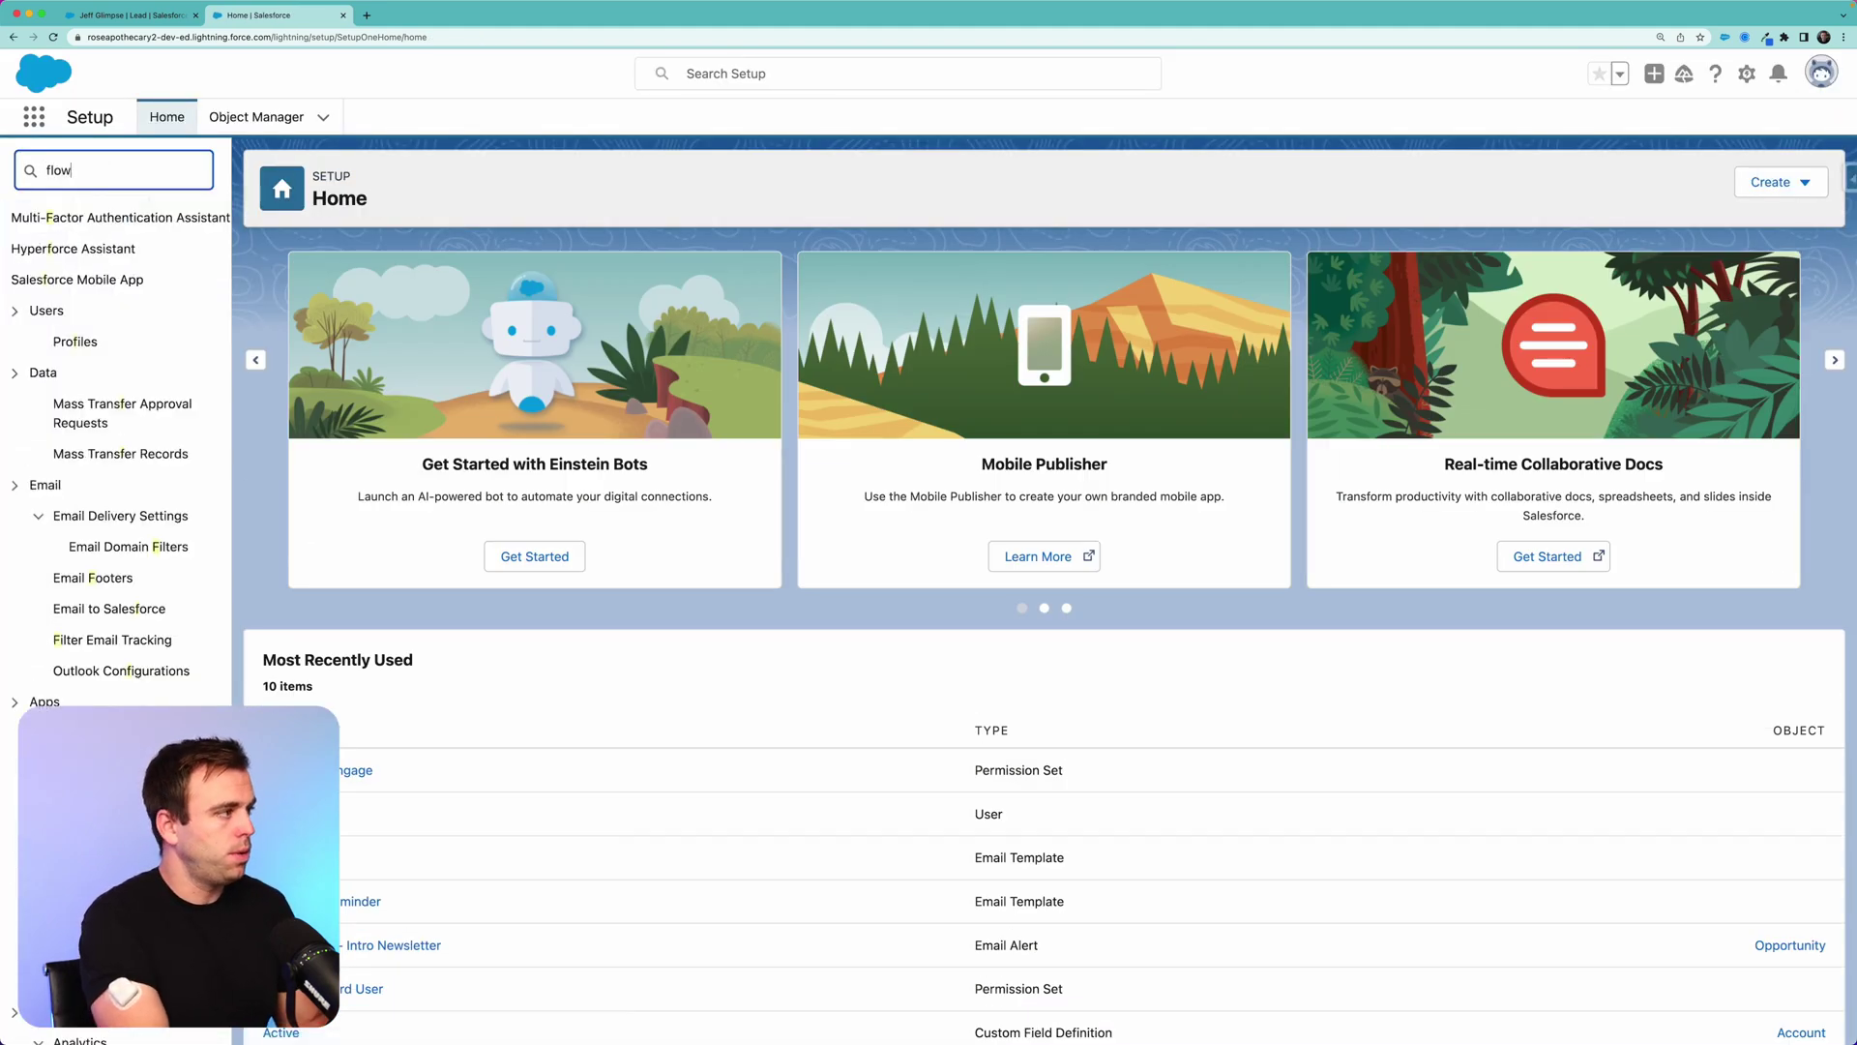
pyautogui.click(69, 373)
# Create a new record-triggered flow in Flow Builder
pyautogui.click(1782, 181)
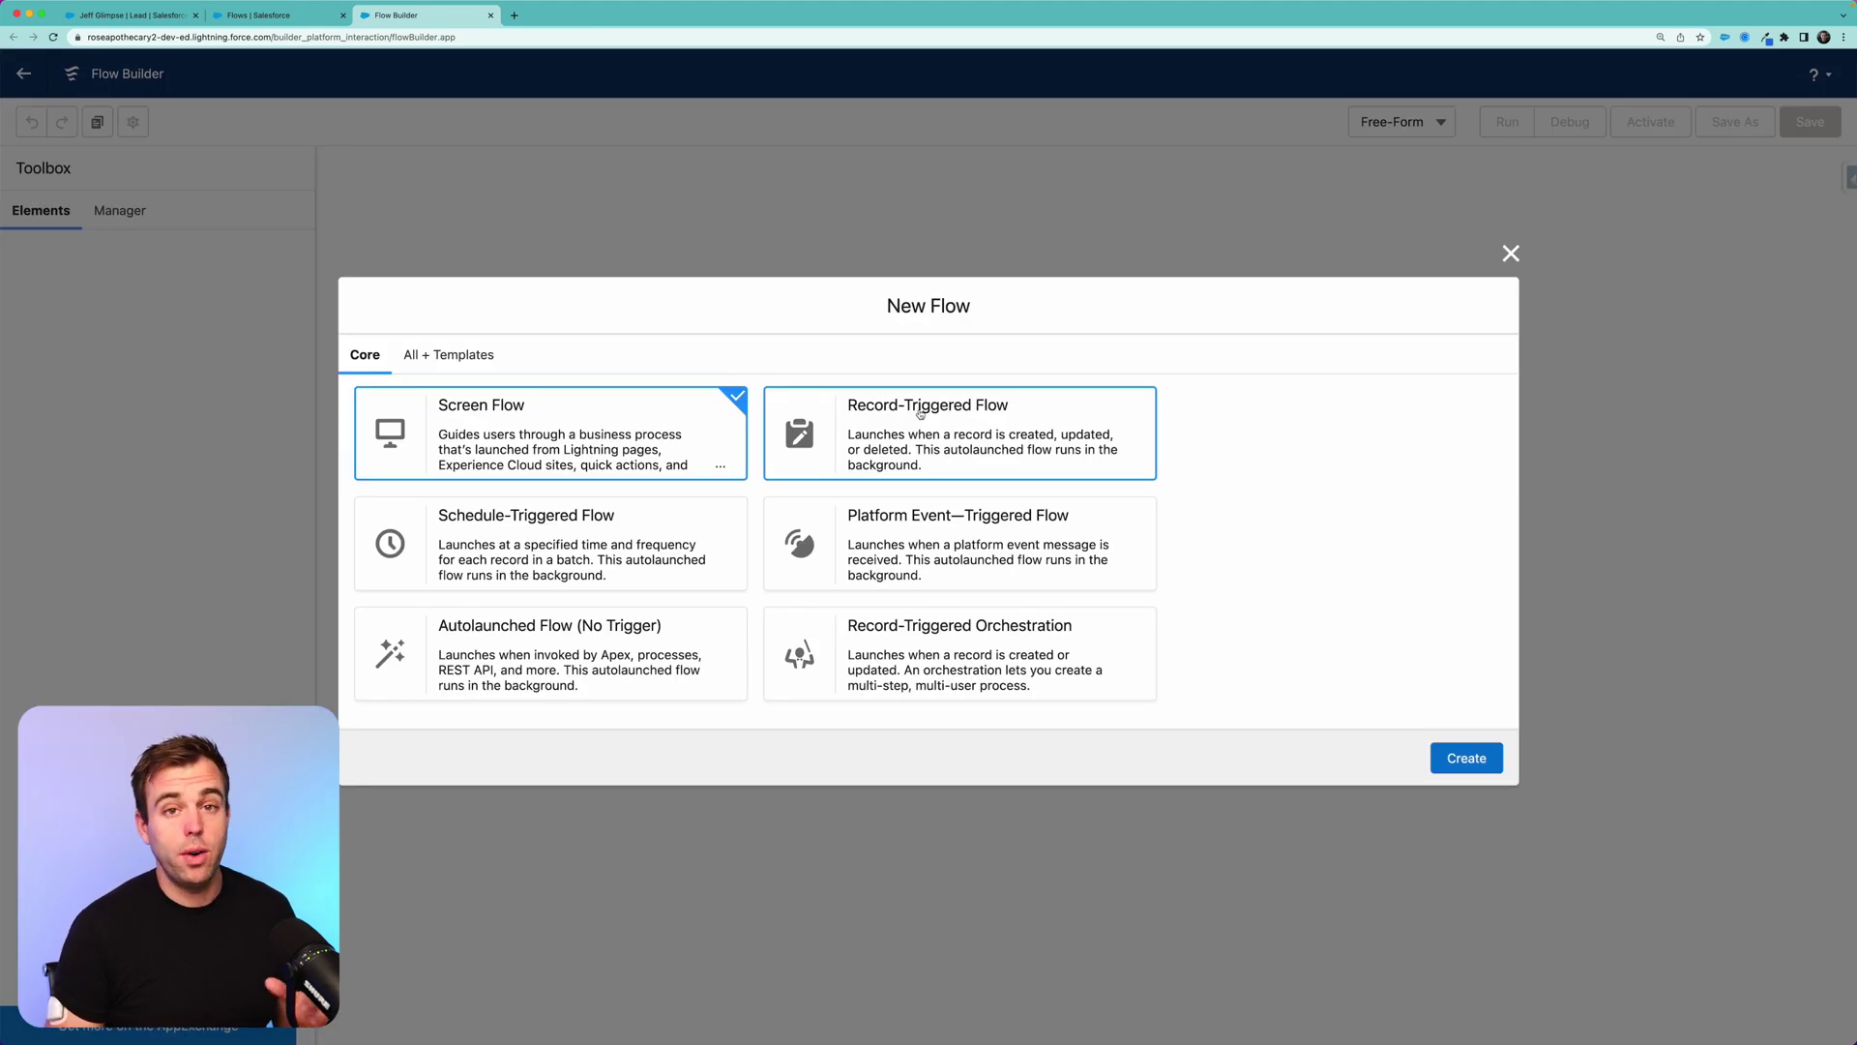
pyautogui.click(920, 414)
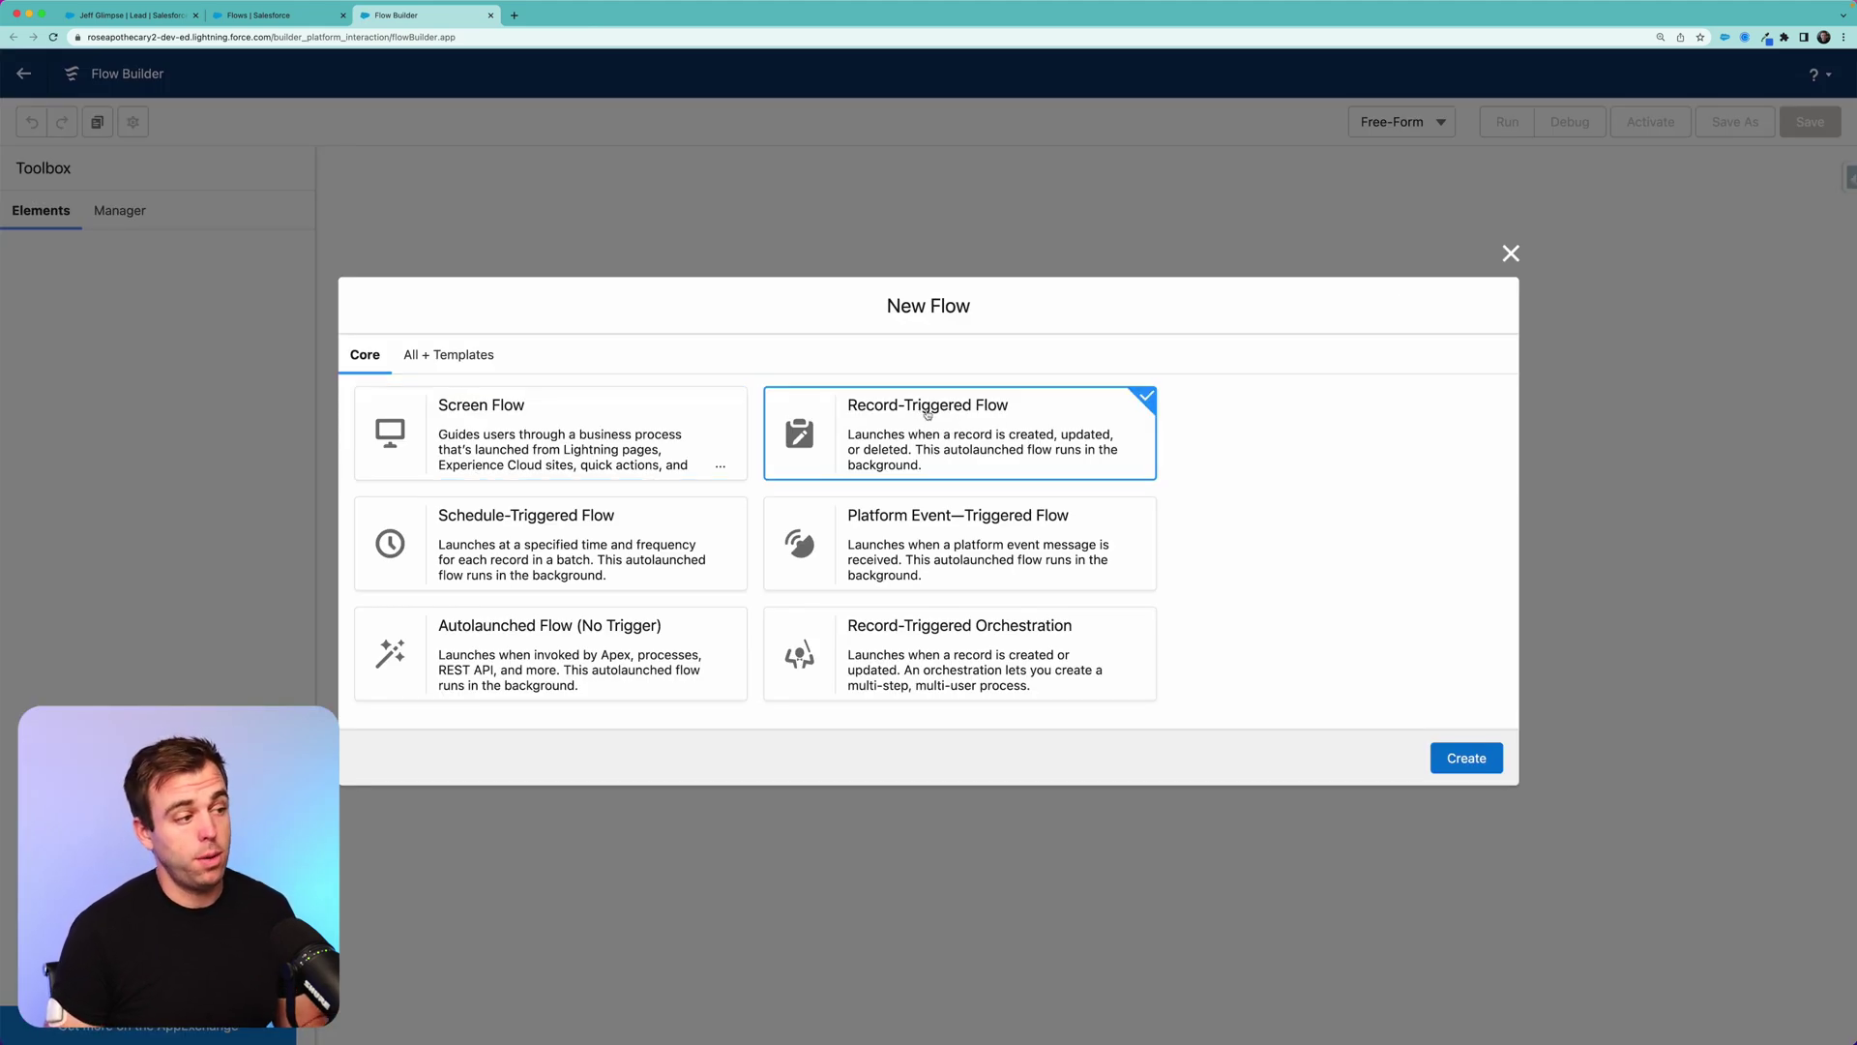
pyautogui.click(1481, 752)
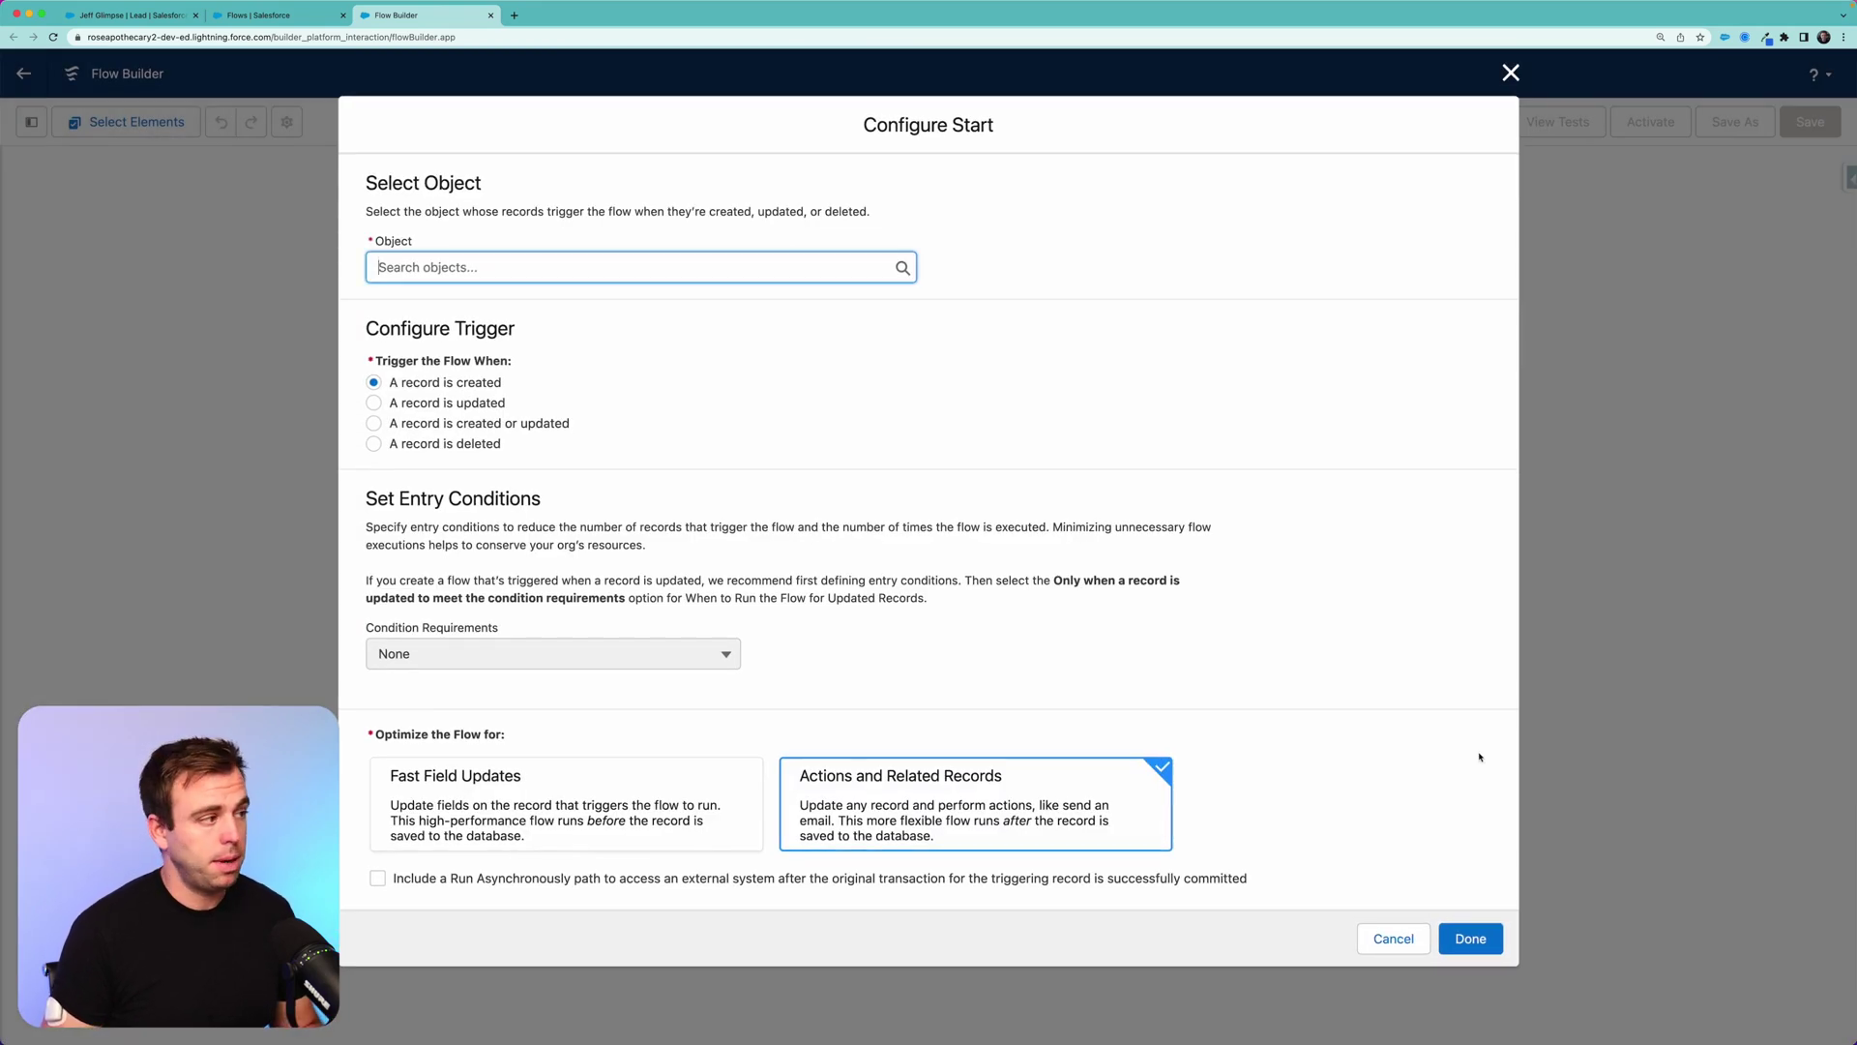
# Set the flow's object to Lead and trigger it when a record is updated
pyautogui.write('lead')
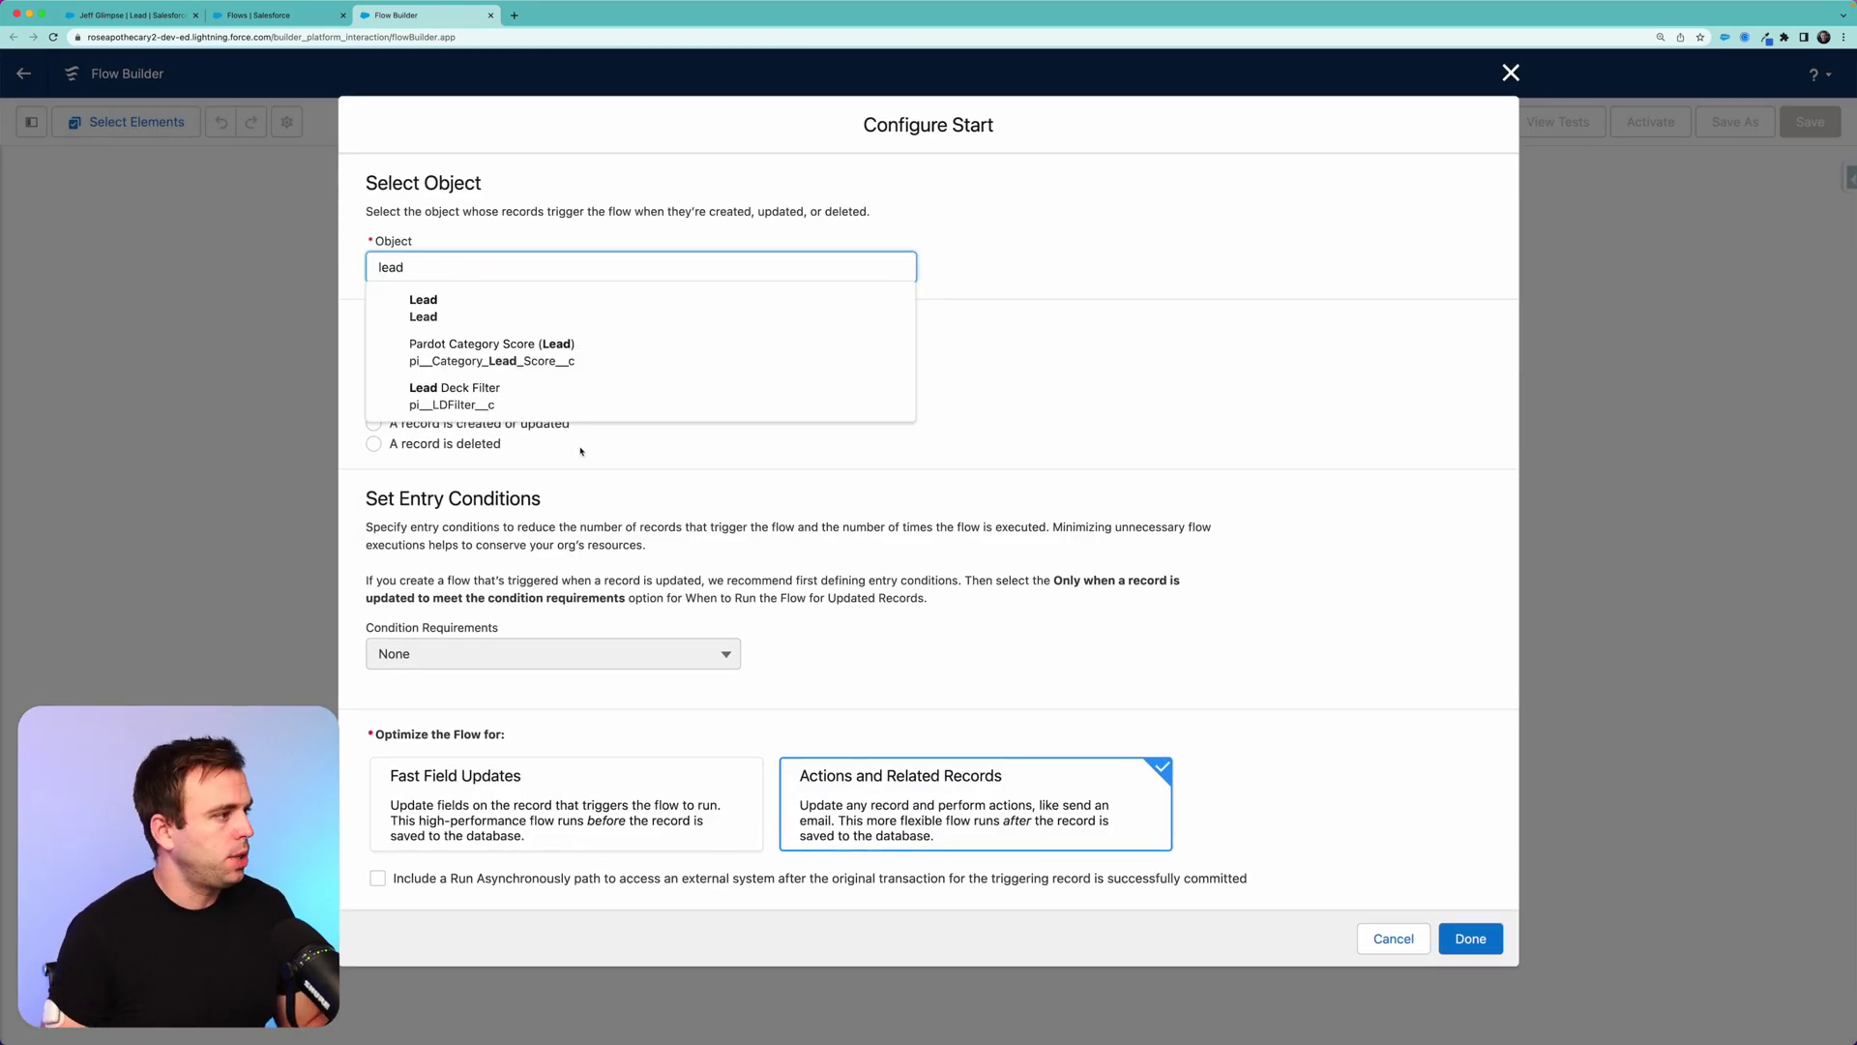
pyautogui.click(493, 311)
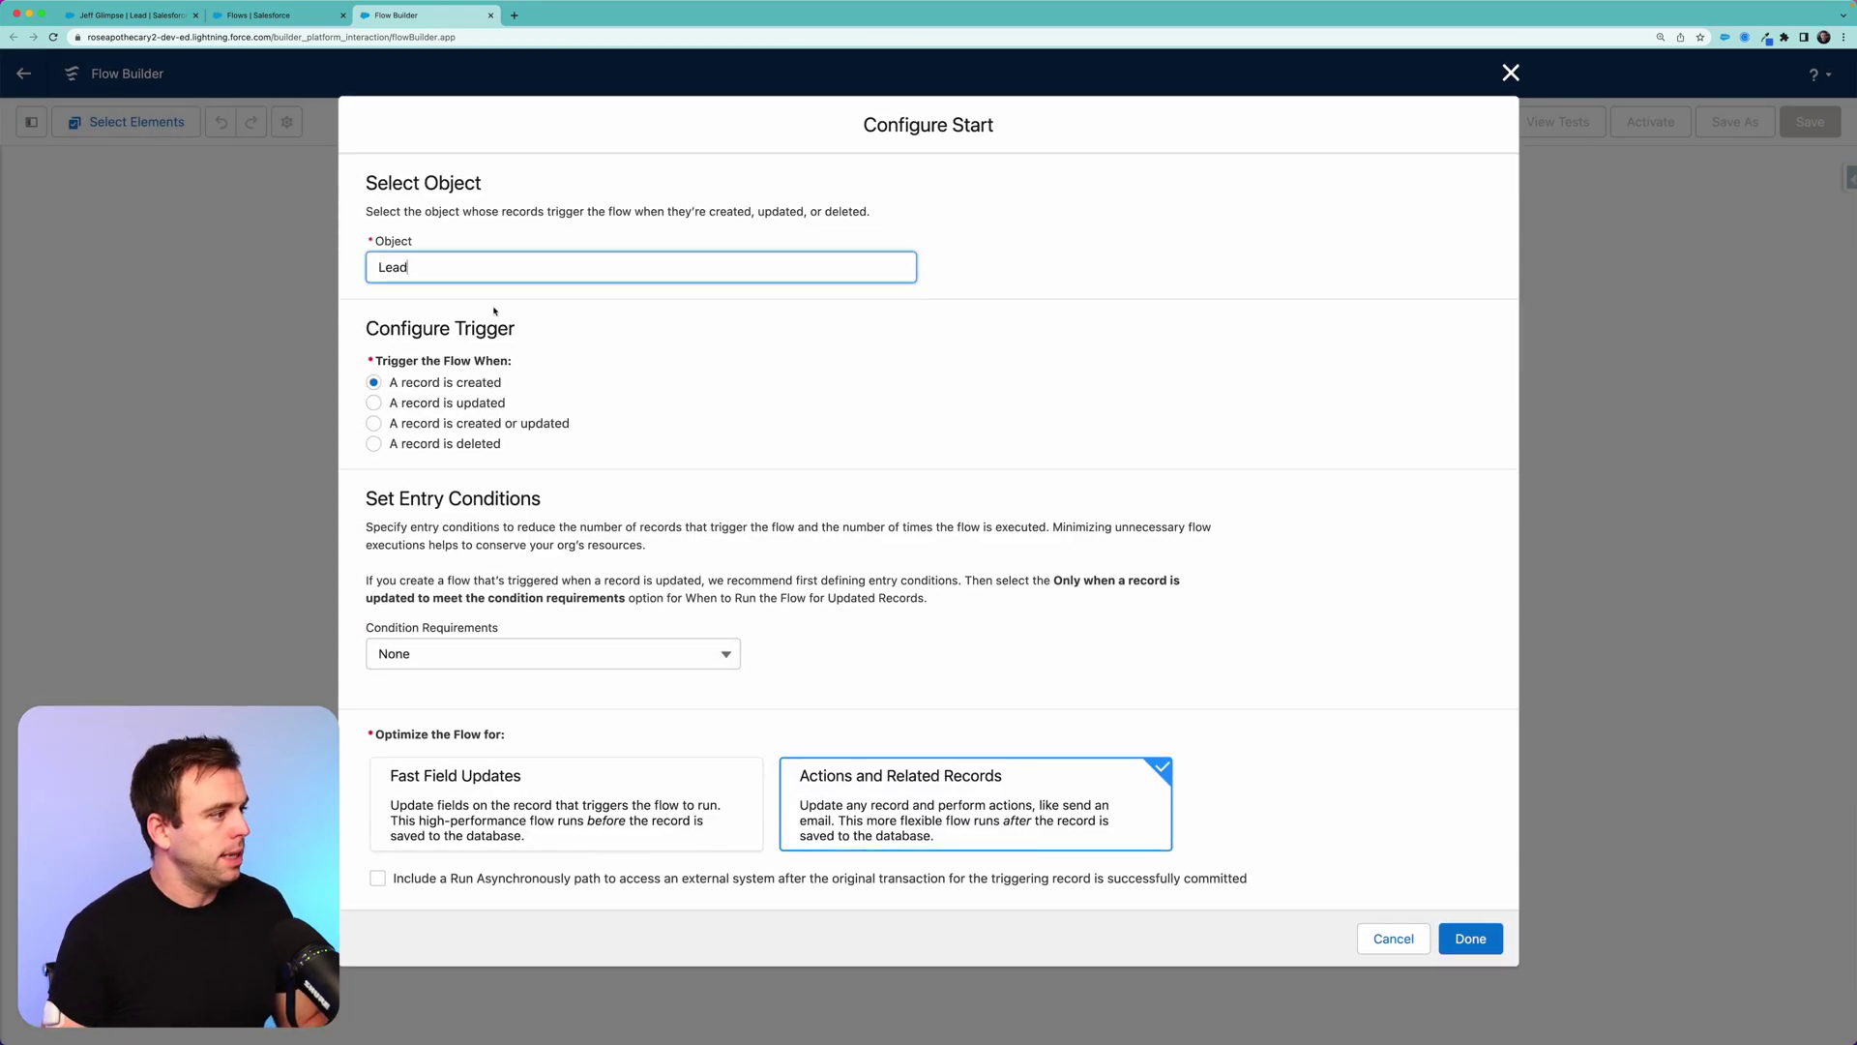
pyautogui.click(374, 403)
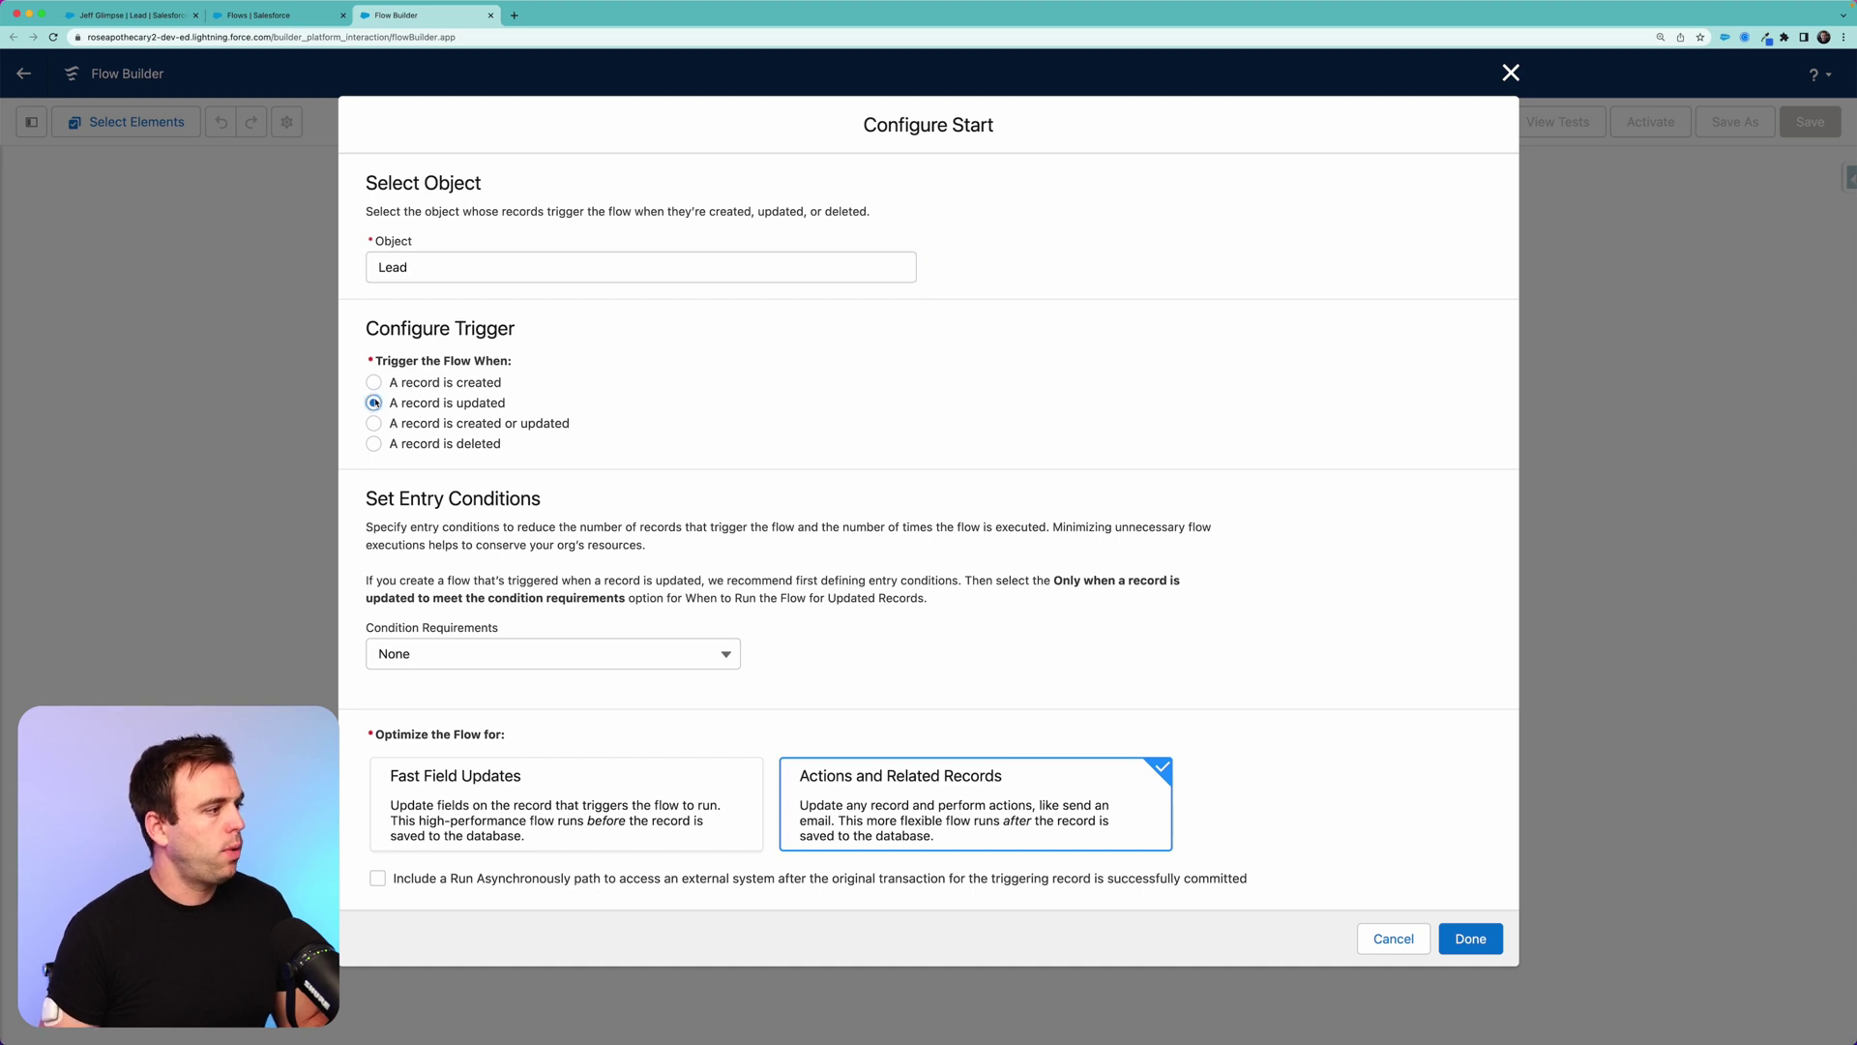
# Require all entry conditions to be met and add the condition Status Equals "Closed - Converted"
pyautogui.click(580, 655)
pyautogui.click(551, 724)
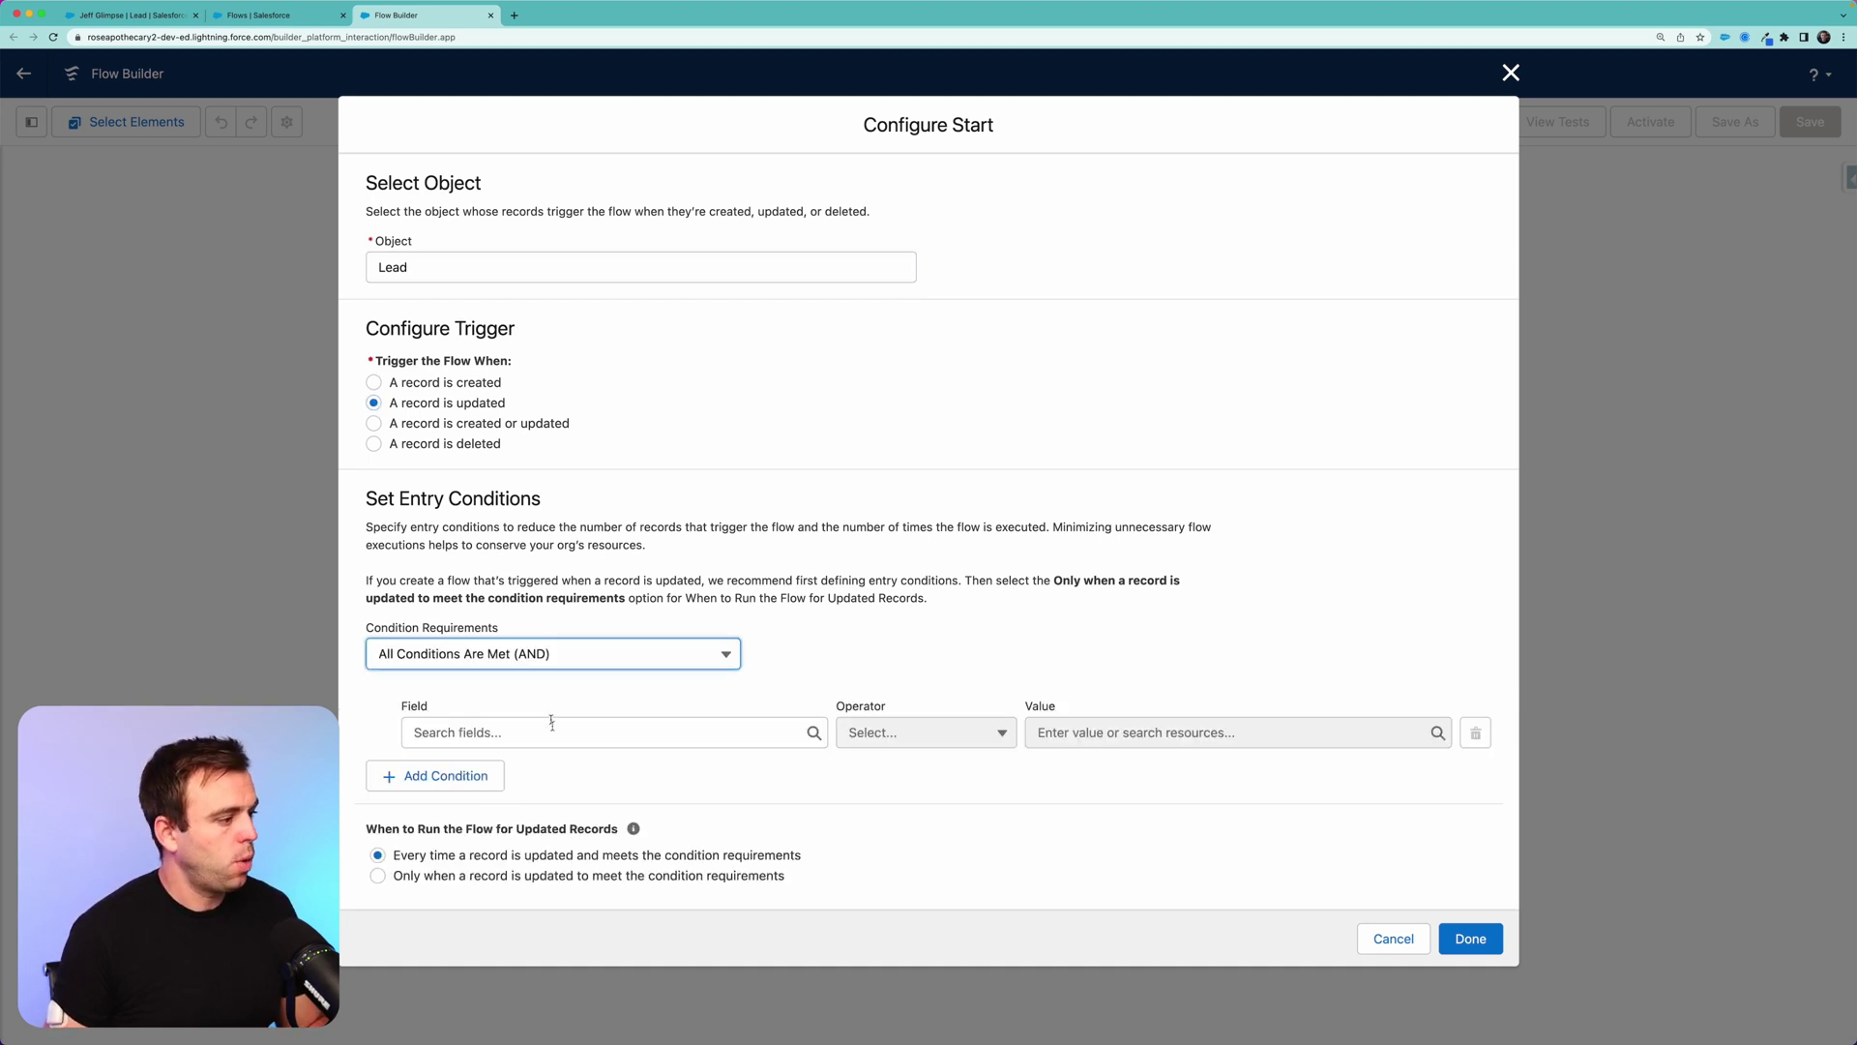
pyautogui.click(552, 732)
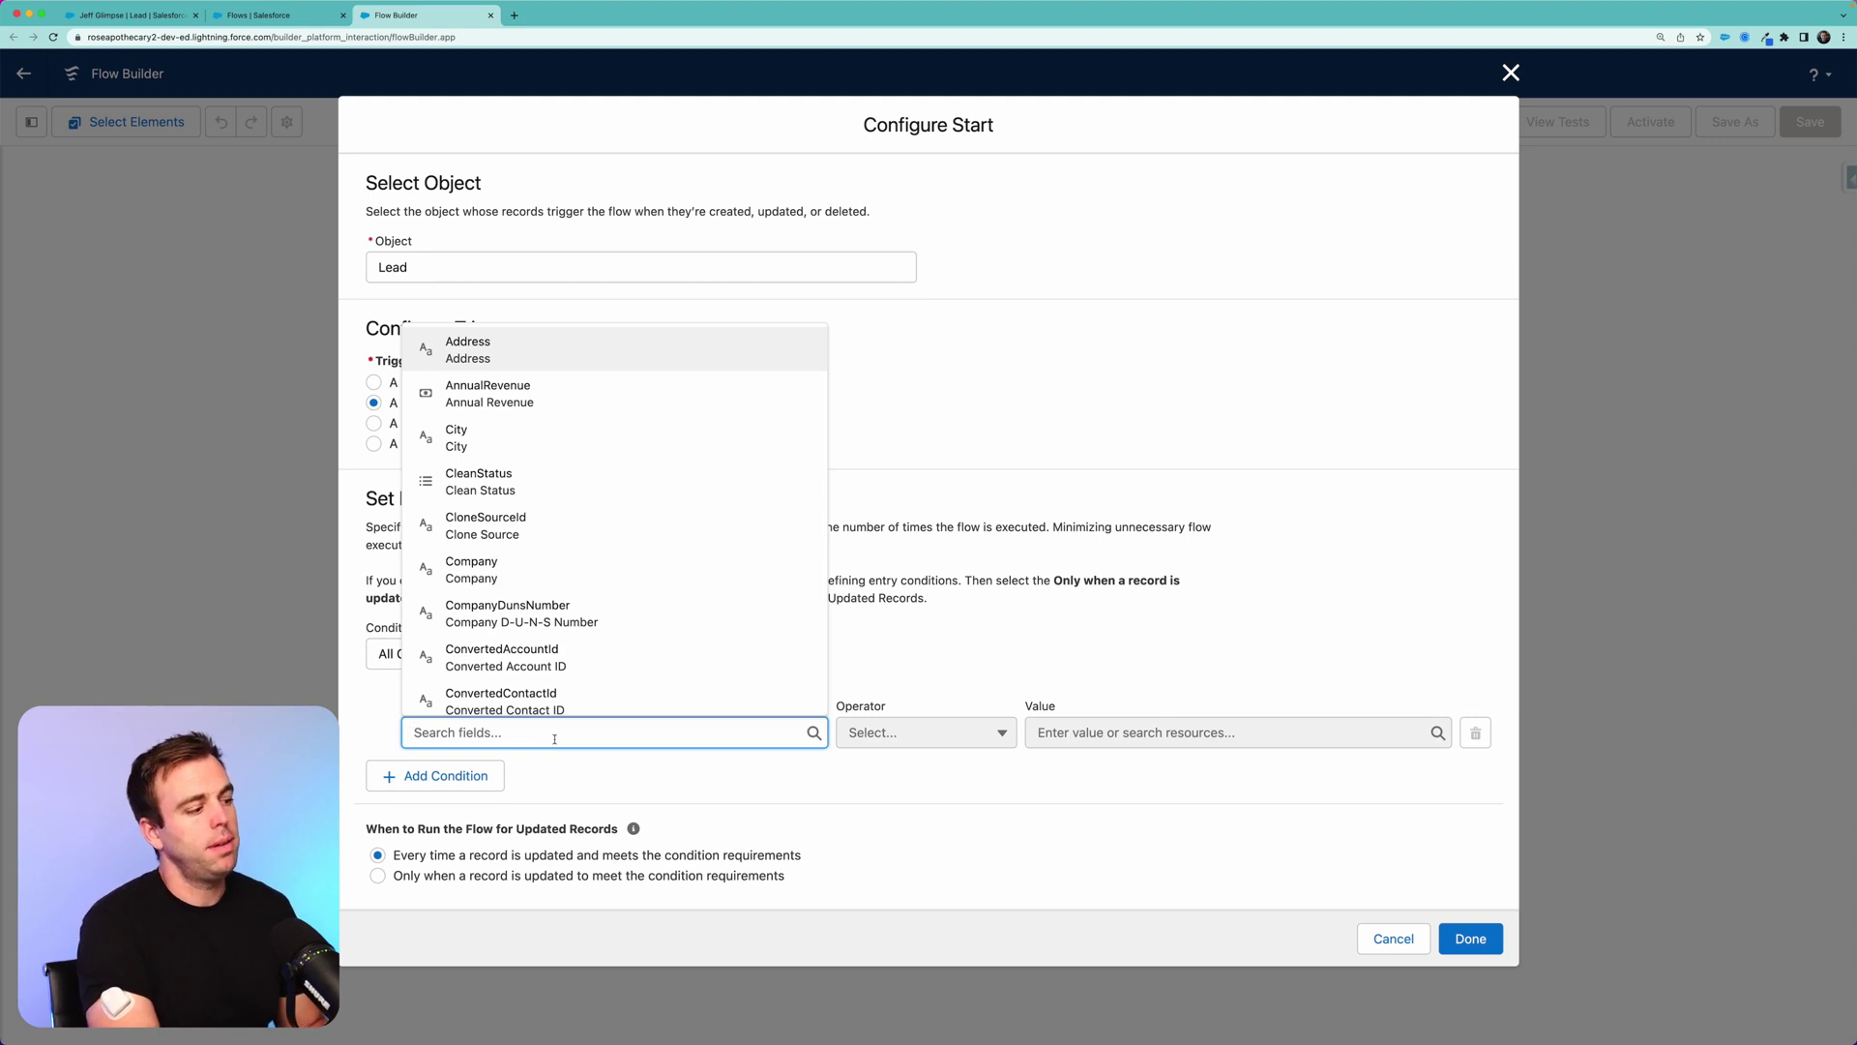
pyautogui.write('stat')
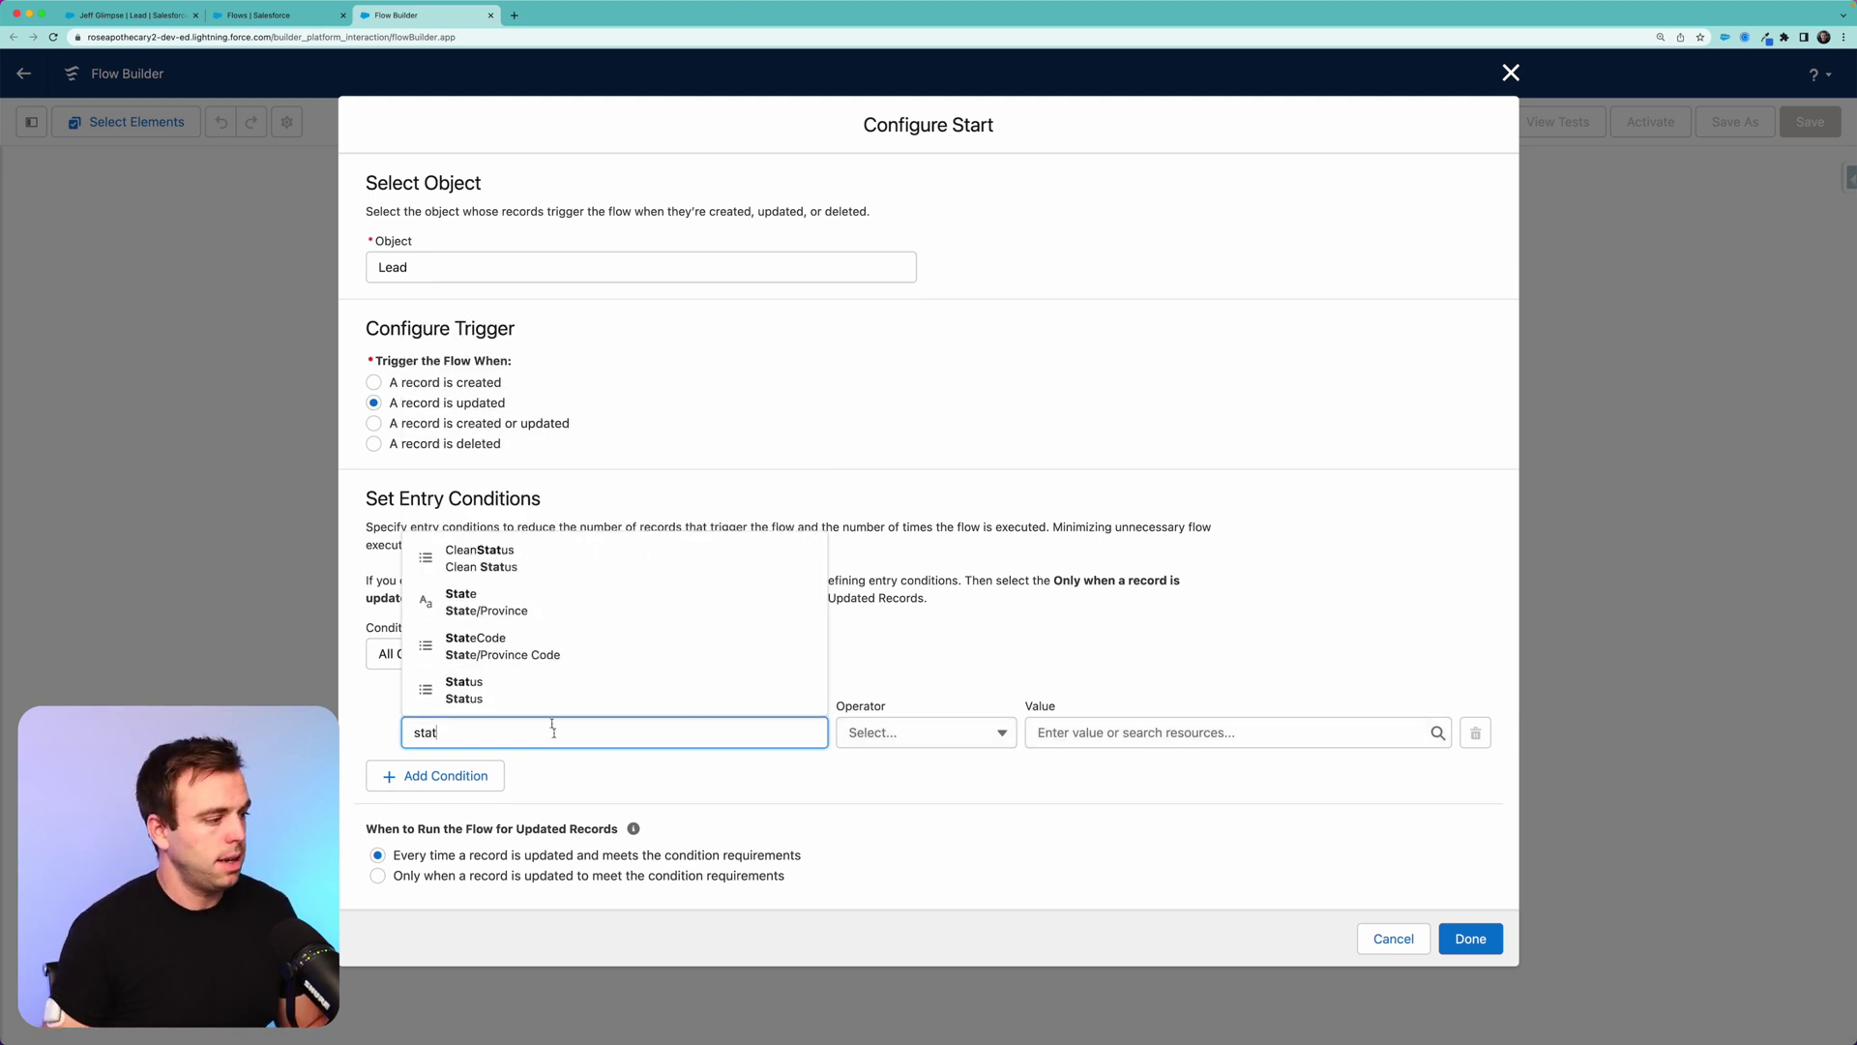
pyautogui.click(479, 690)
pyautogui.scroll(-1, 822, 718)
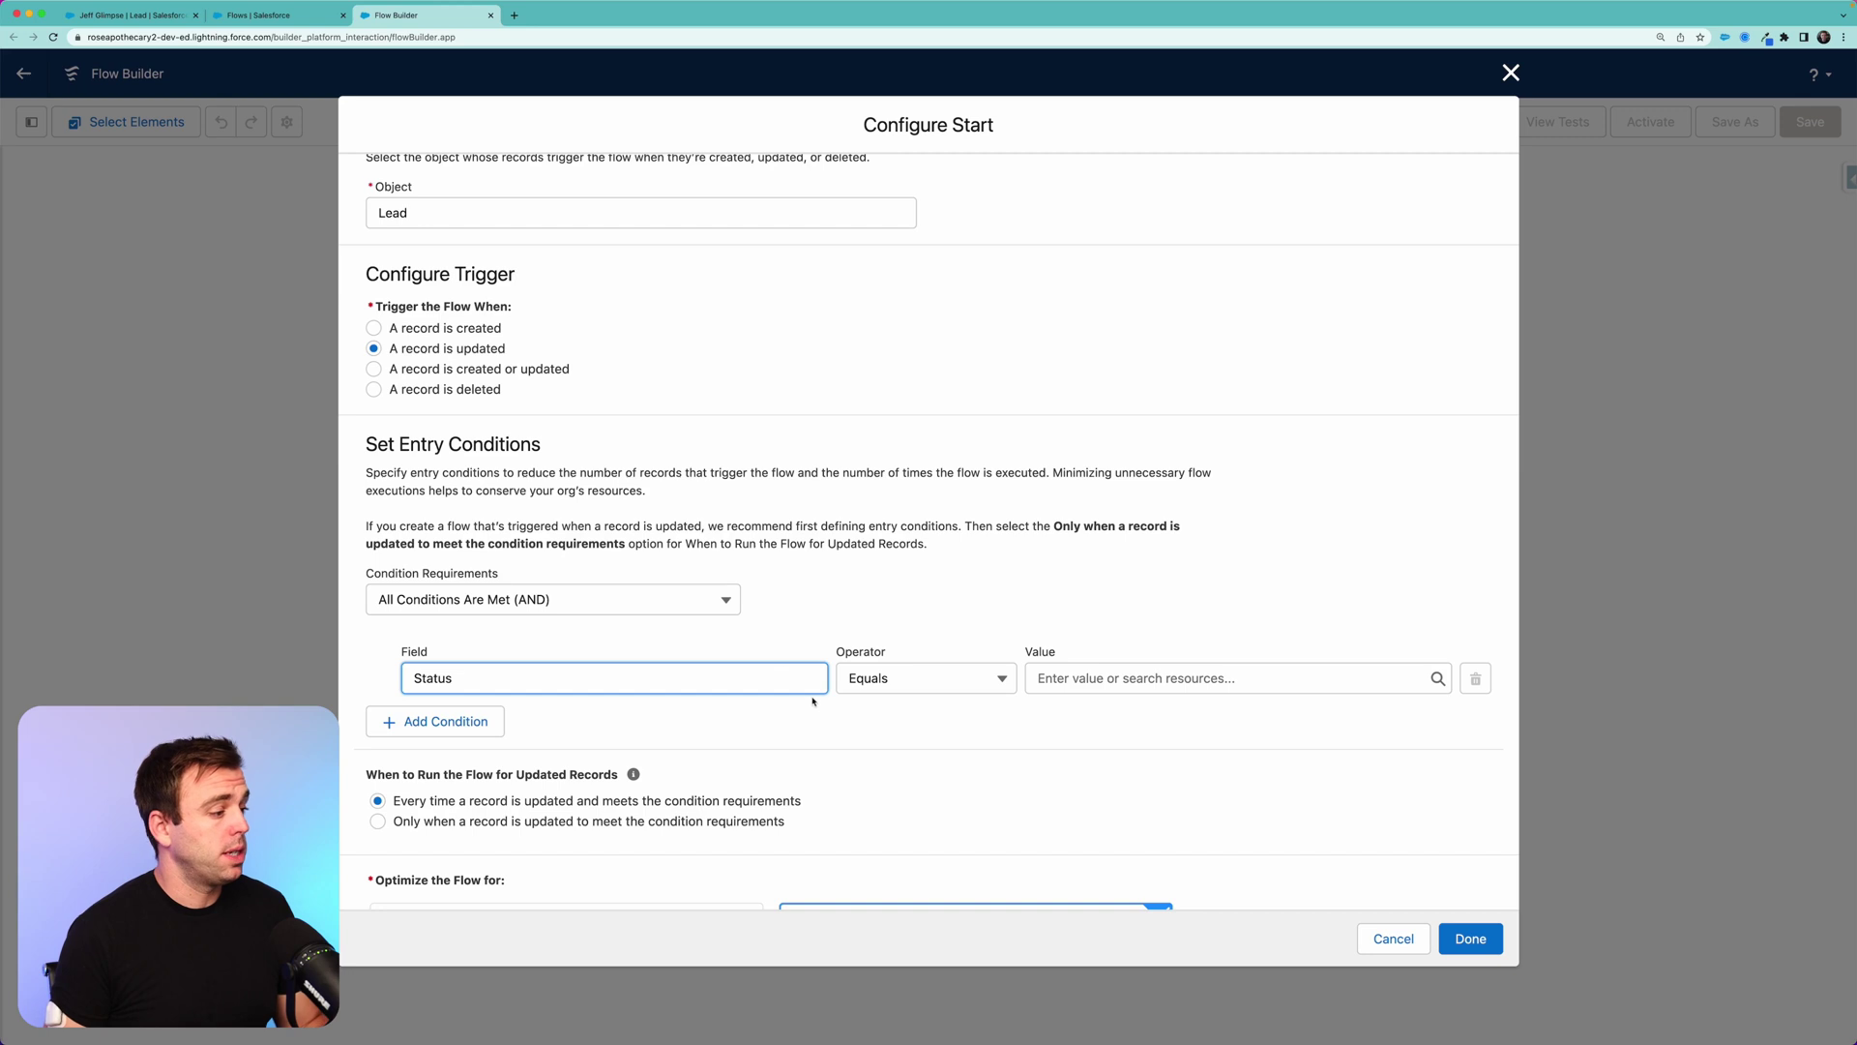
pyautogui.click(1092, 679)
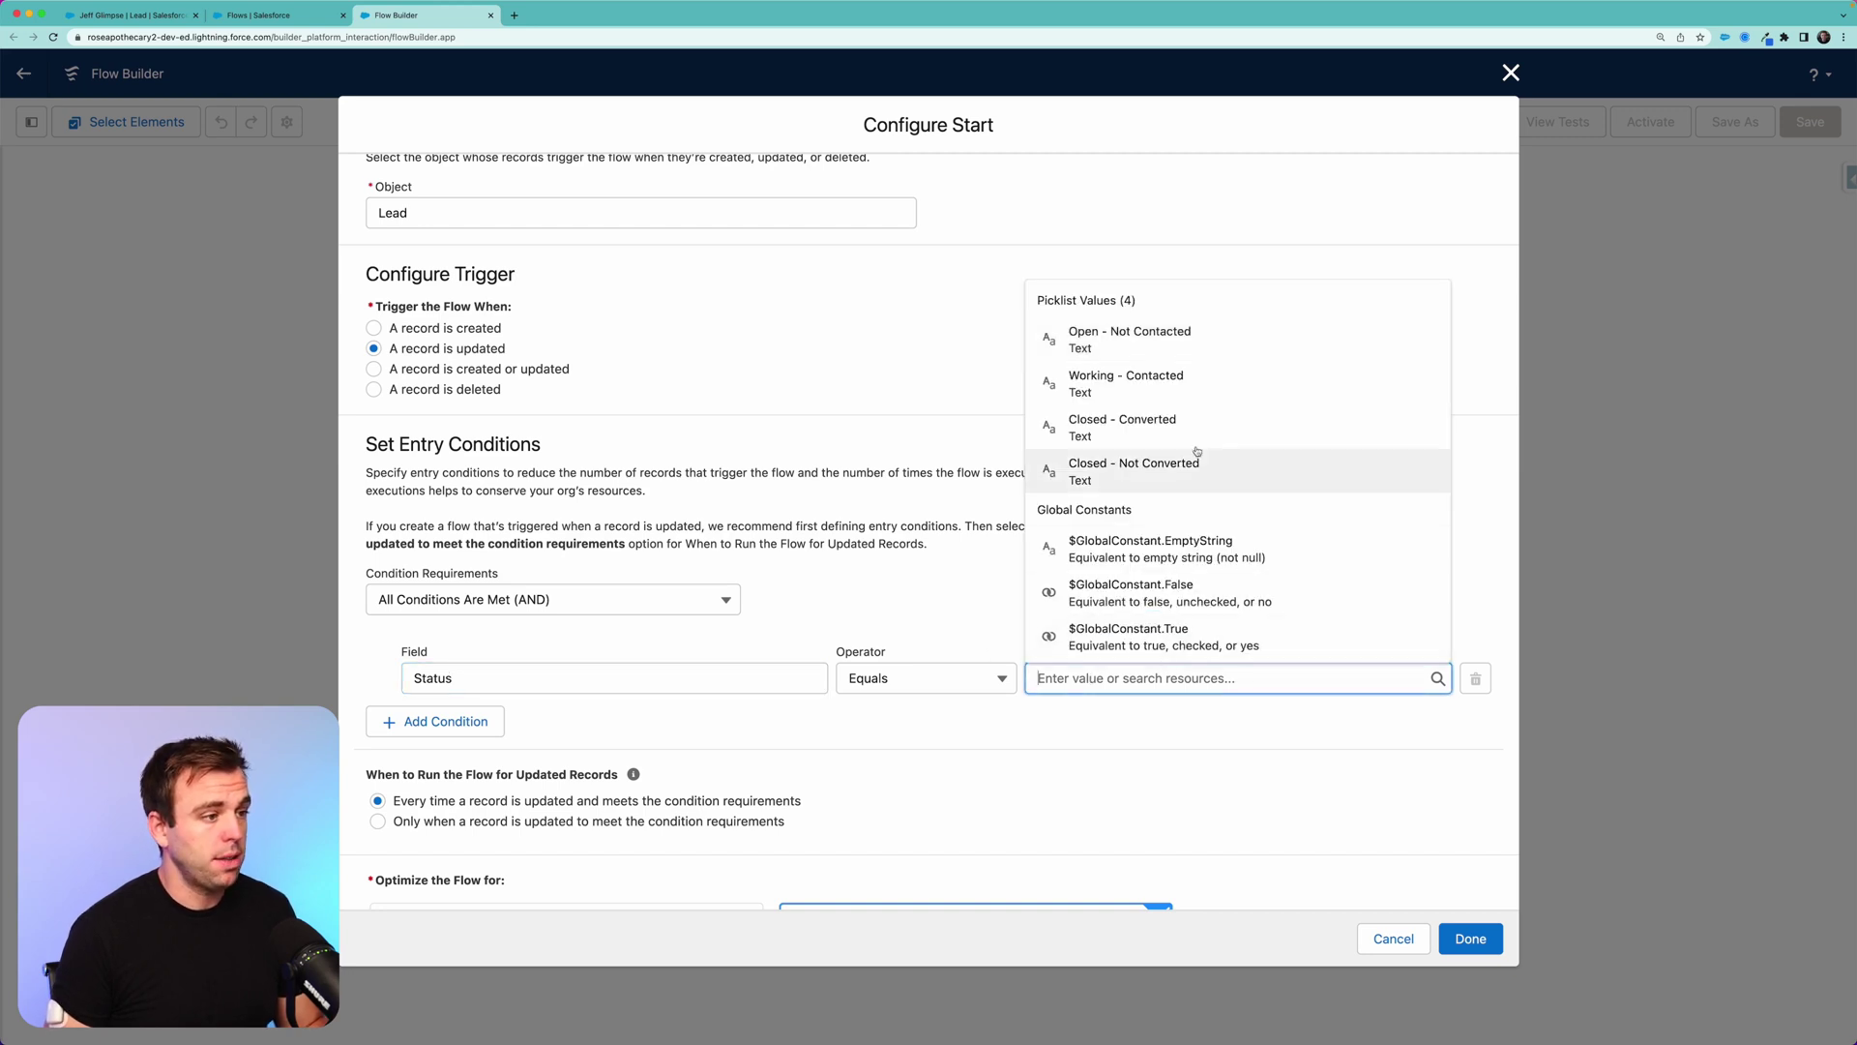
pyautogui.click(1122, 423)
# Add a second entry condition, Status Equals "Closed - Not Converted", and change the requirement to Any Condition Is Met (OR)
pyautogui.click(437, 721)
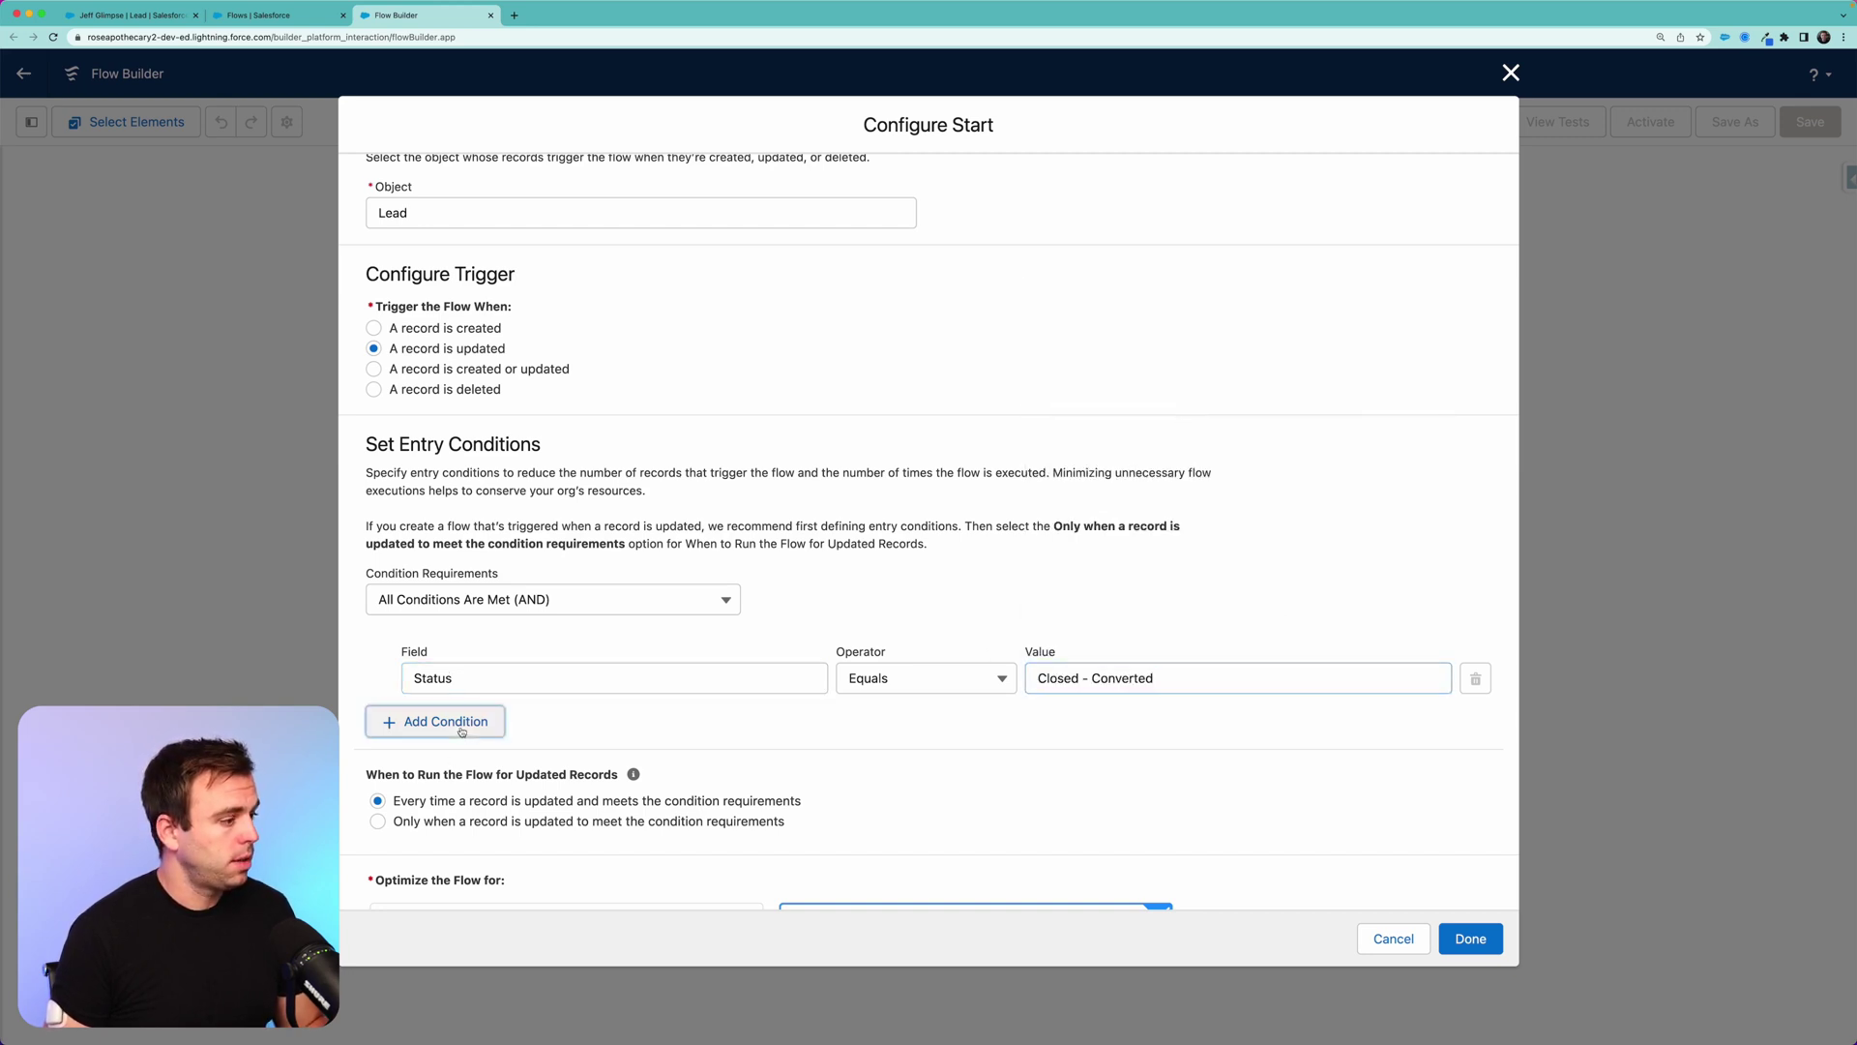
pyautogui.click(1161, 741)
pyautogui.click(1164, 527)
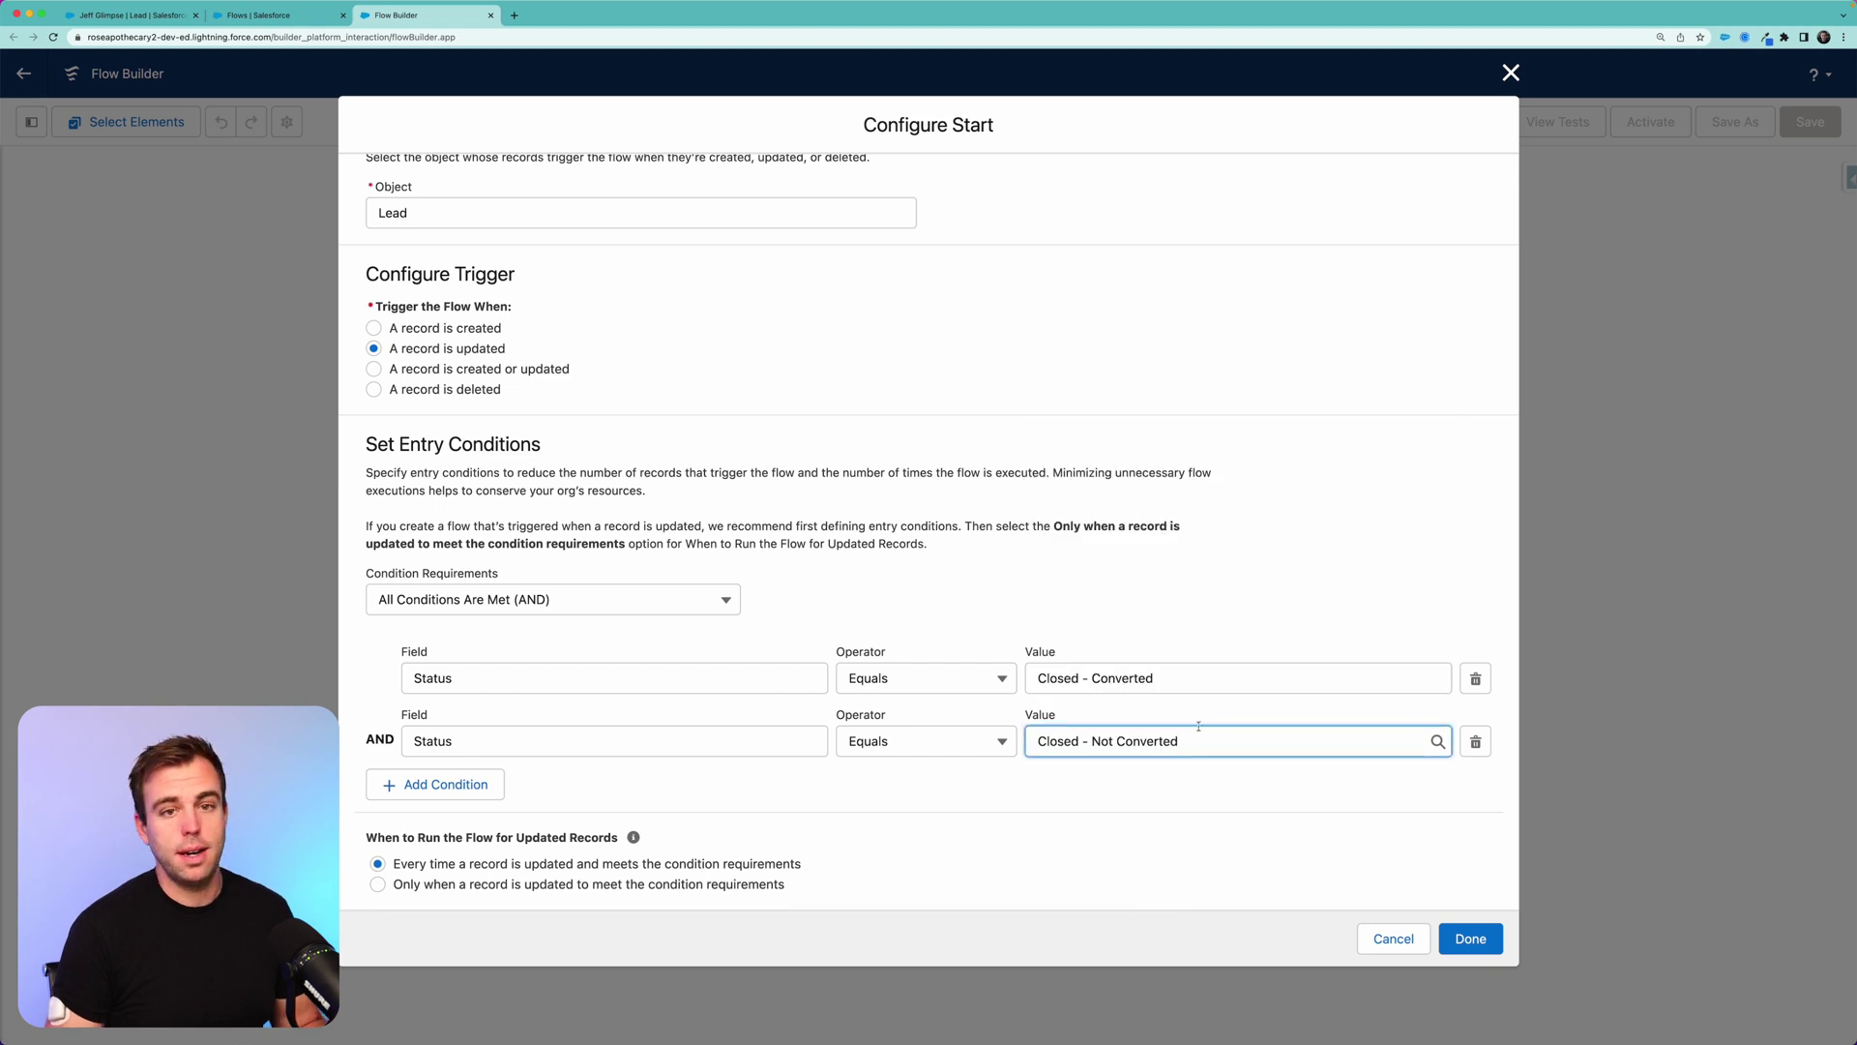
pyautogui.click(617, 601)
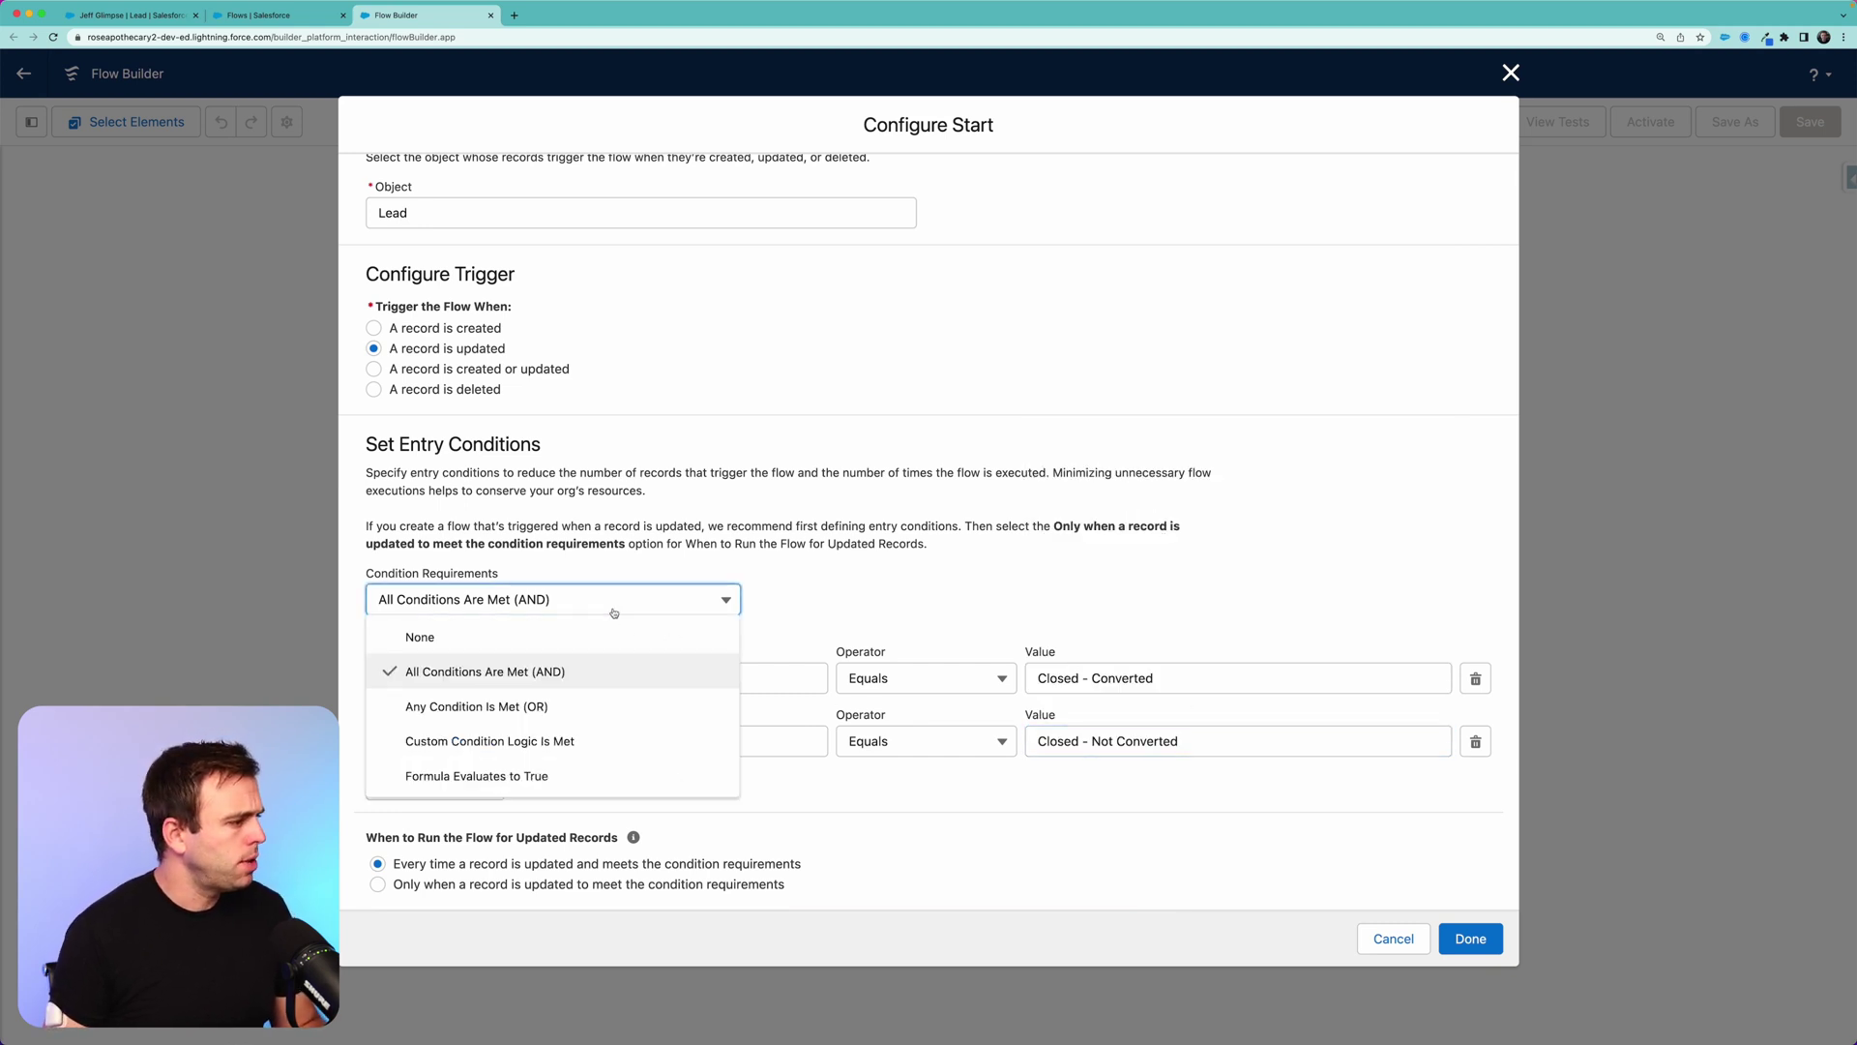
pyautogui.click(571, 706)
# Run the flow only when a record is updated to meet the condition requirements
pyautogui.scroll(-2, 781, 581)
pyautogui.scroll(-1, 780, 580)
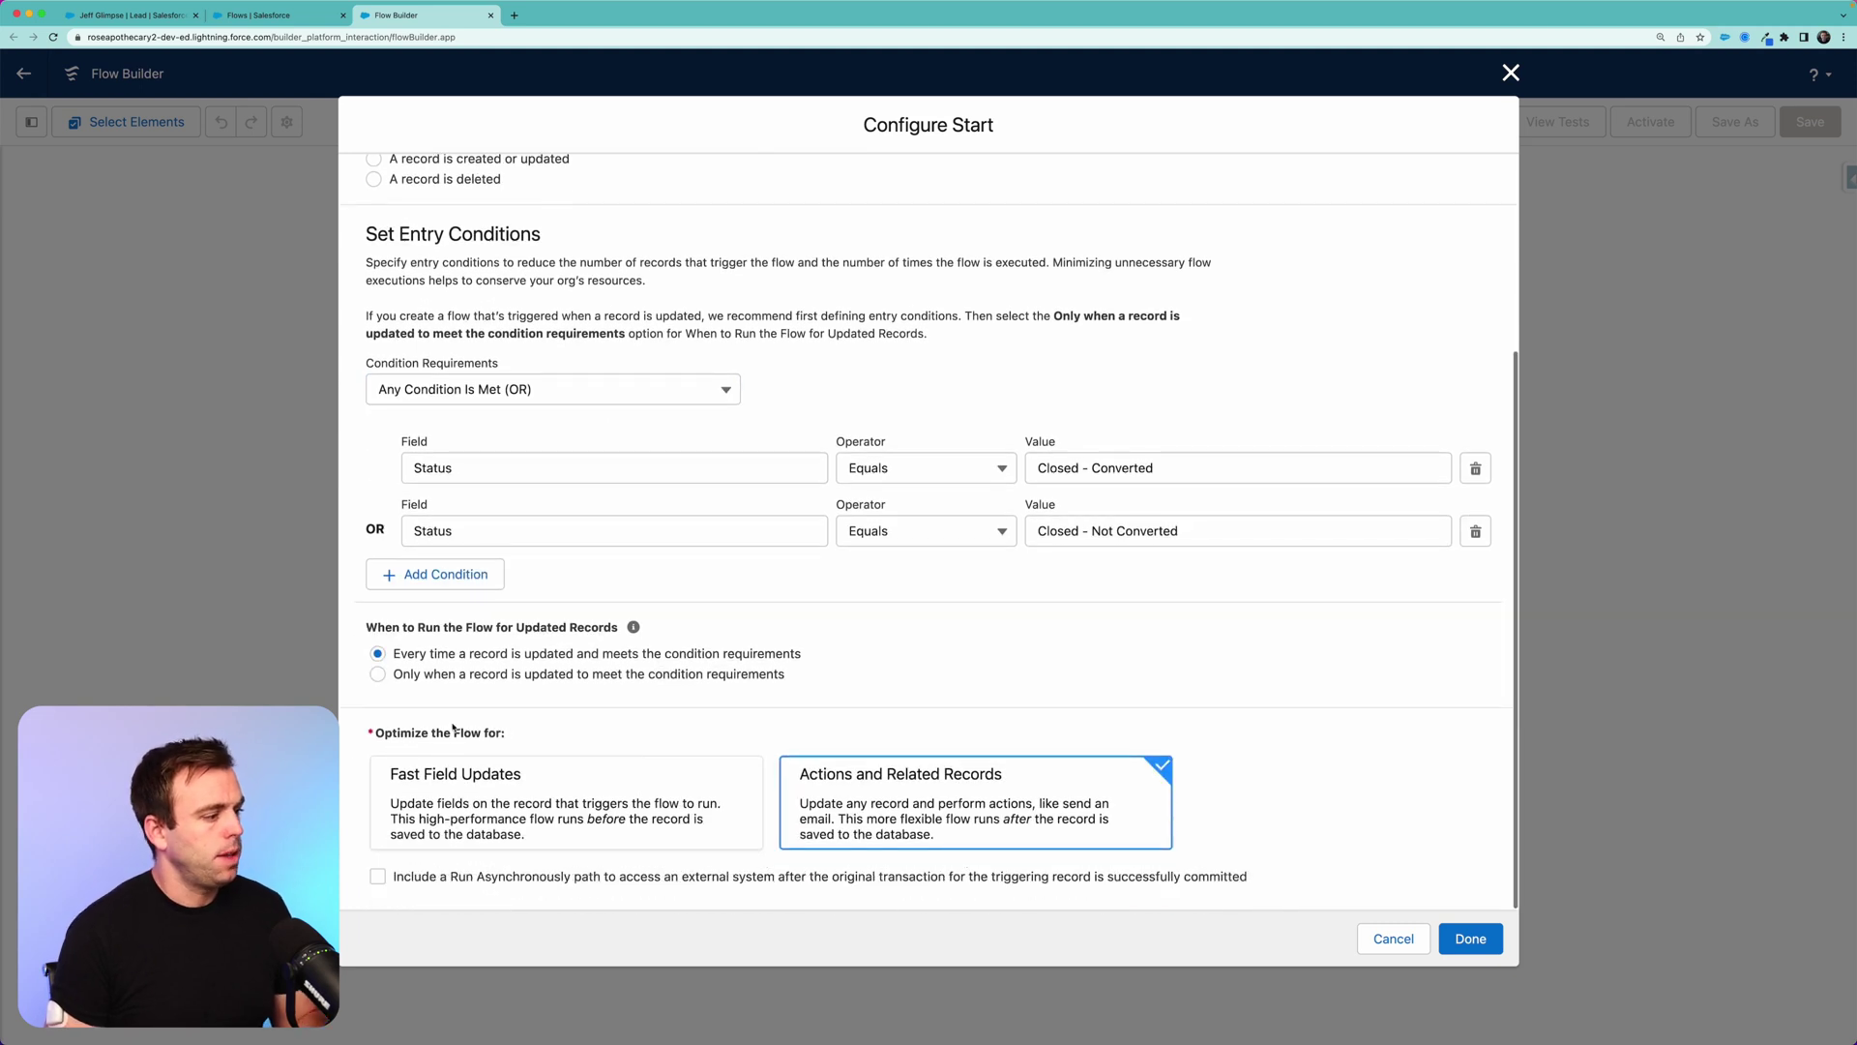
pyautogui.click(396, 678)
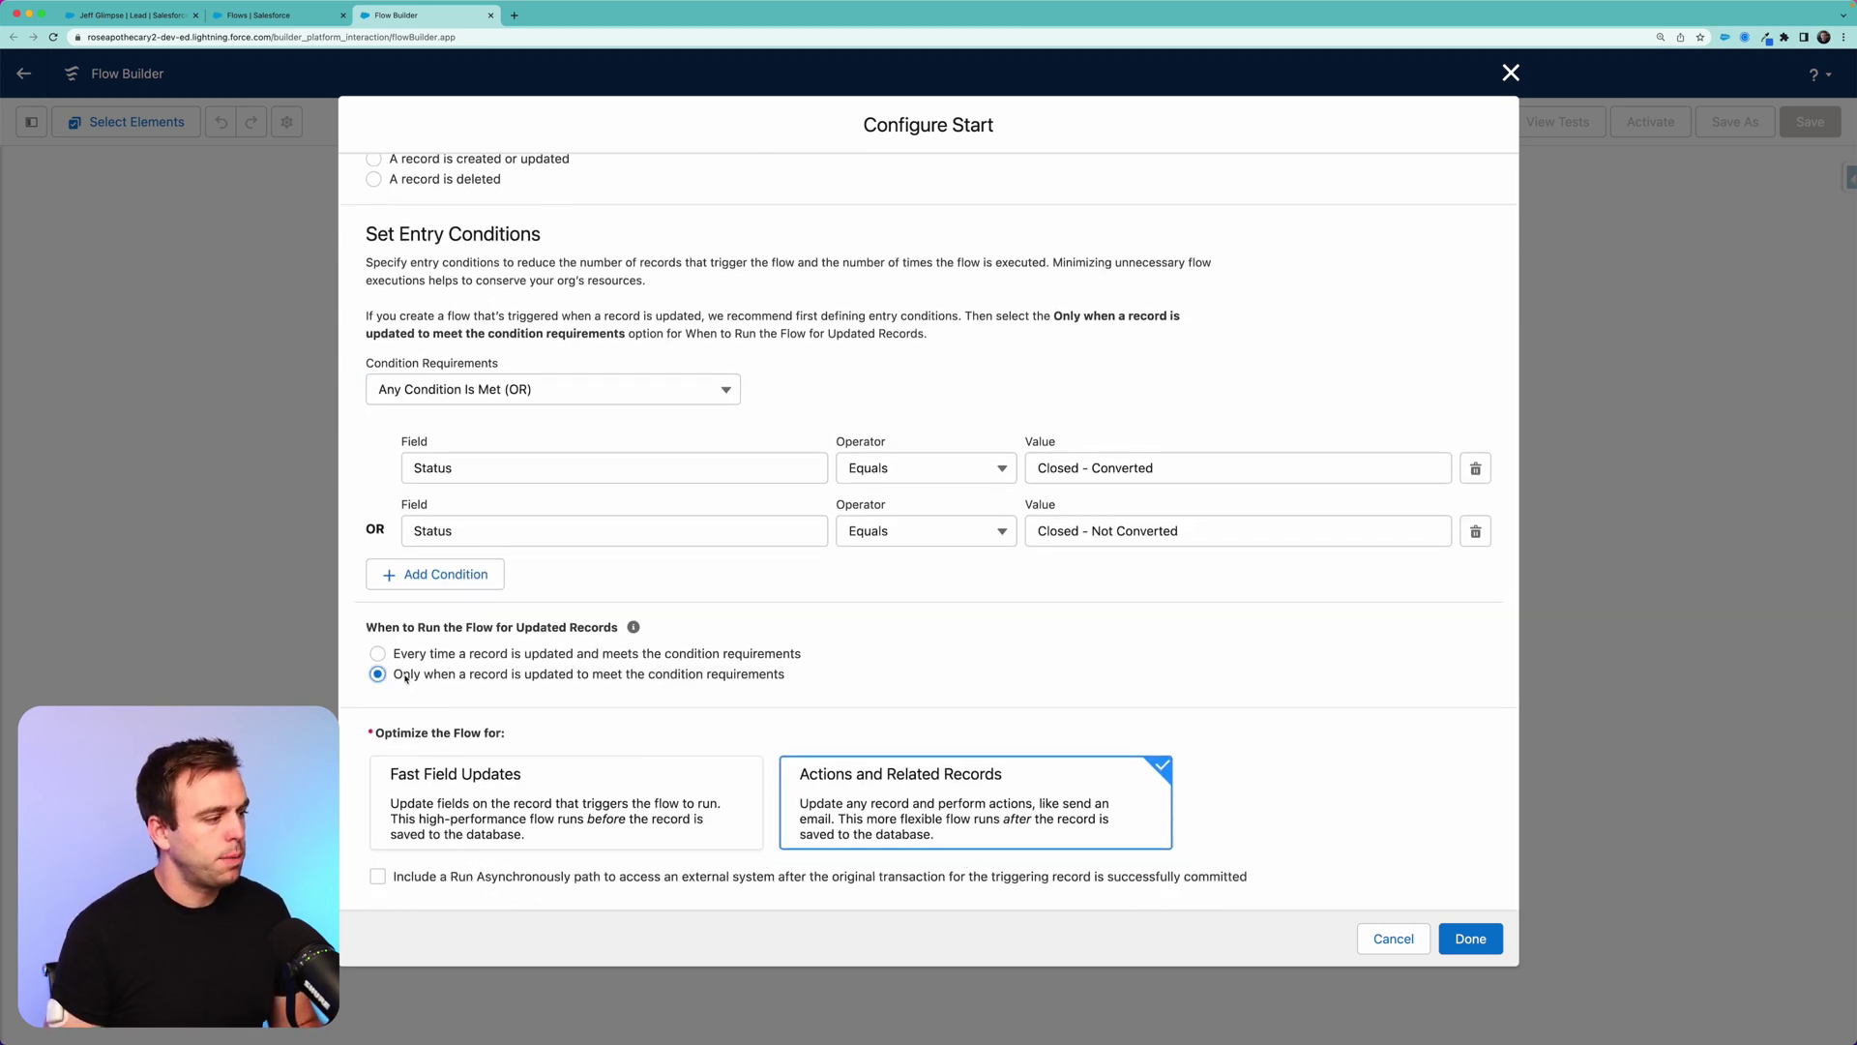
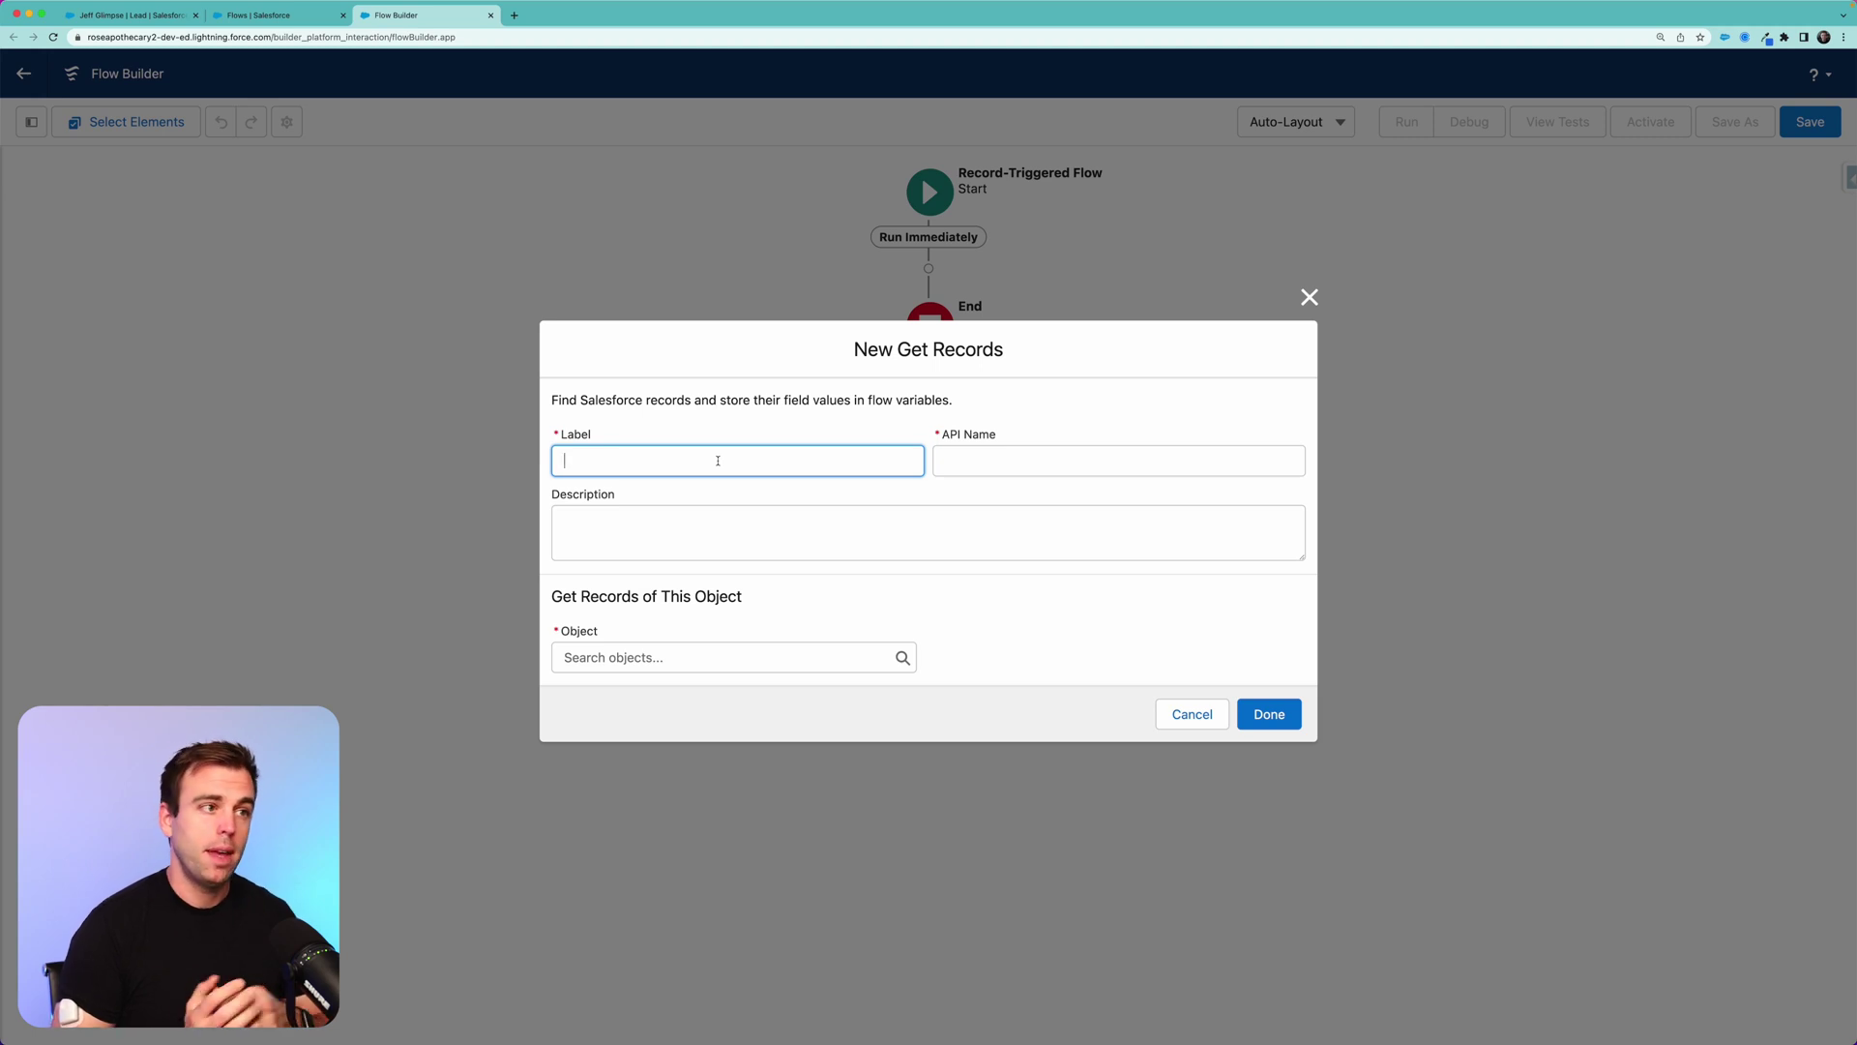
# Label the new Get Records element "Get Campaign" and set its object to Campaign
pyautogui.write('Get Campaign')
pyautogui.press('Tab')
pyautogui.press('Tab')
pyautogui.press('Tab')
pyautogui.write('campaig')
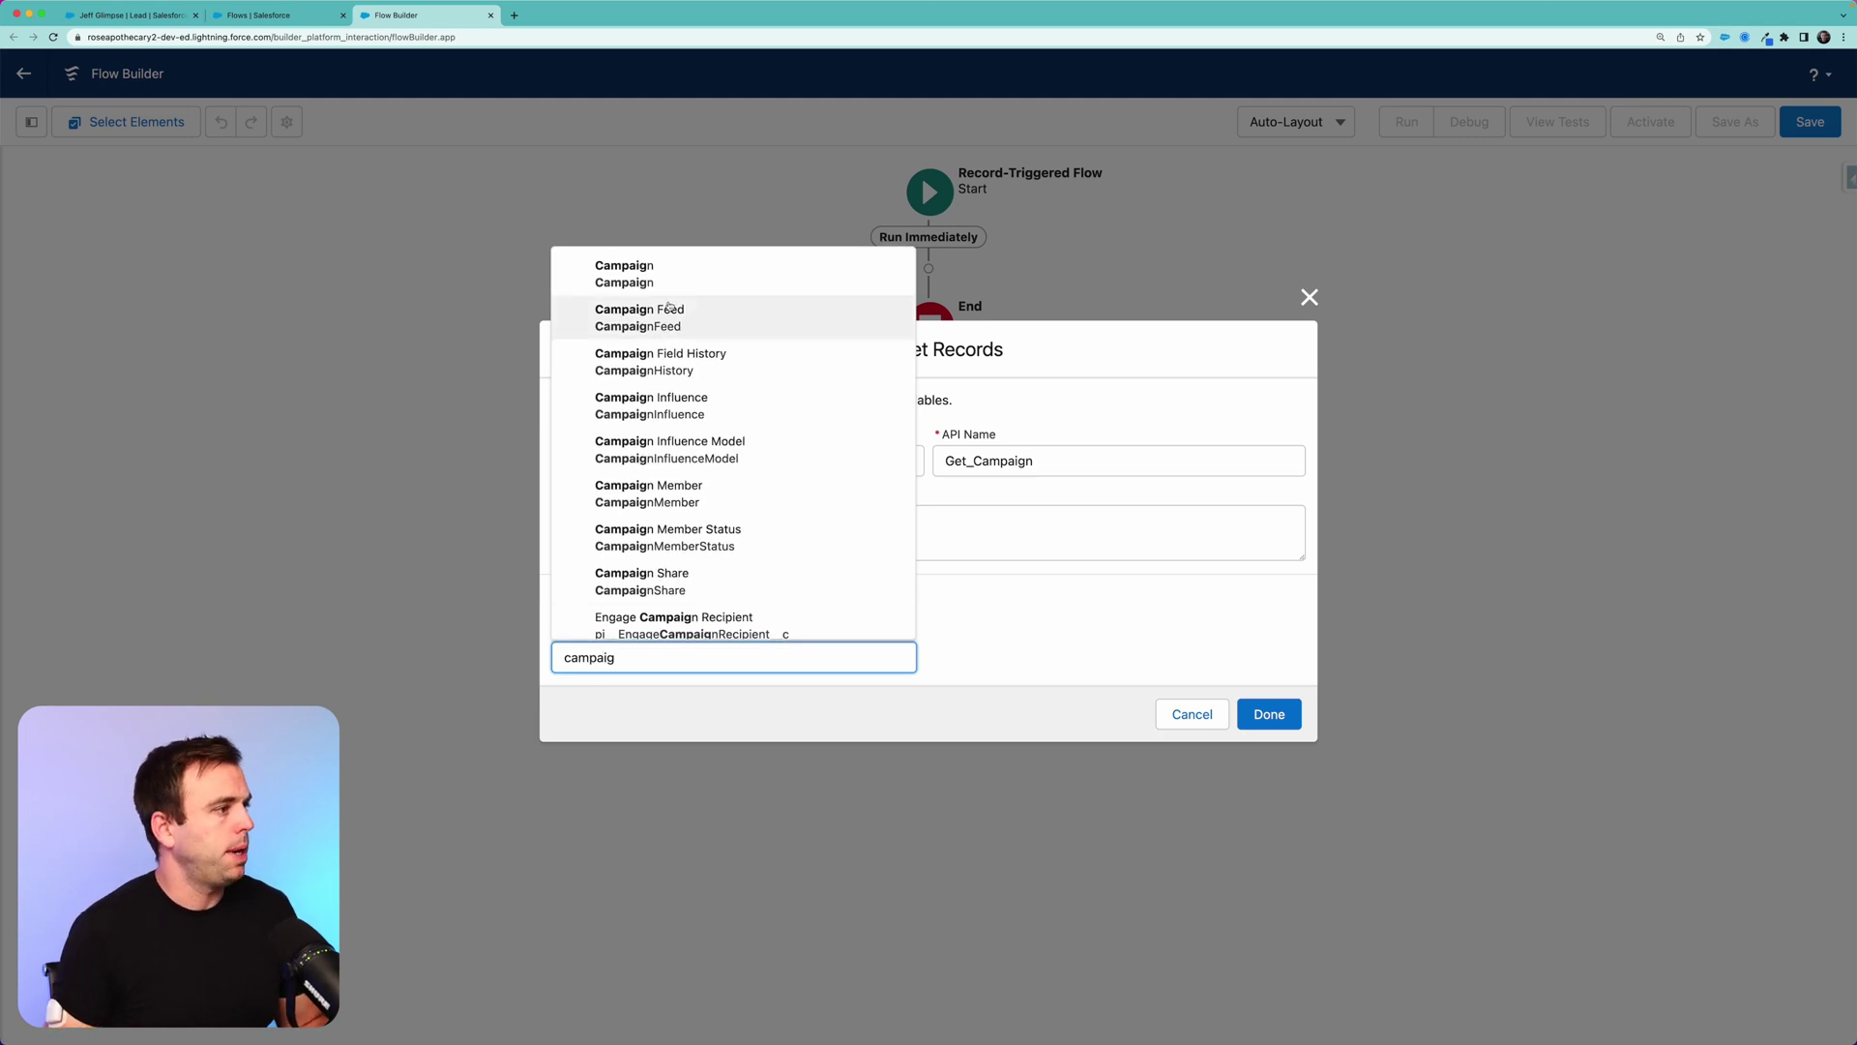
pyautogui.click(624, 273)
# Filter the campaign records by Name Equals "Example Funnel"
pyautogui.click(684, 620)
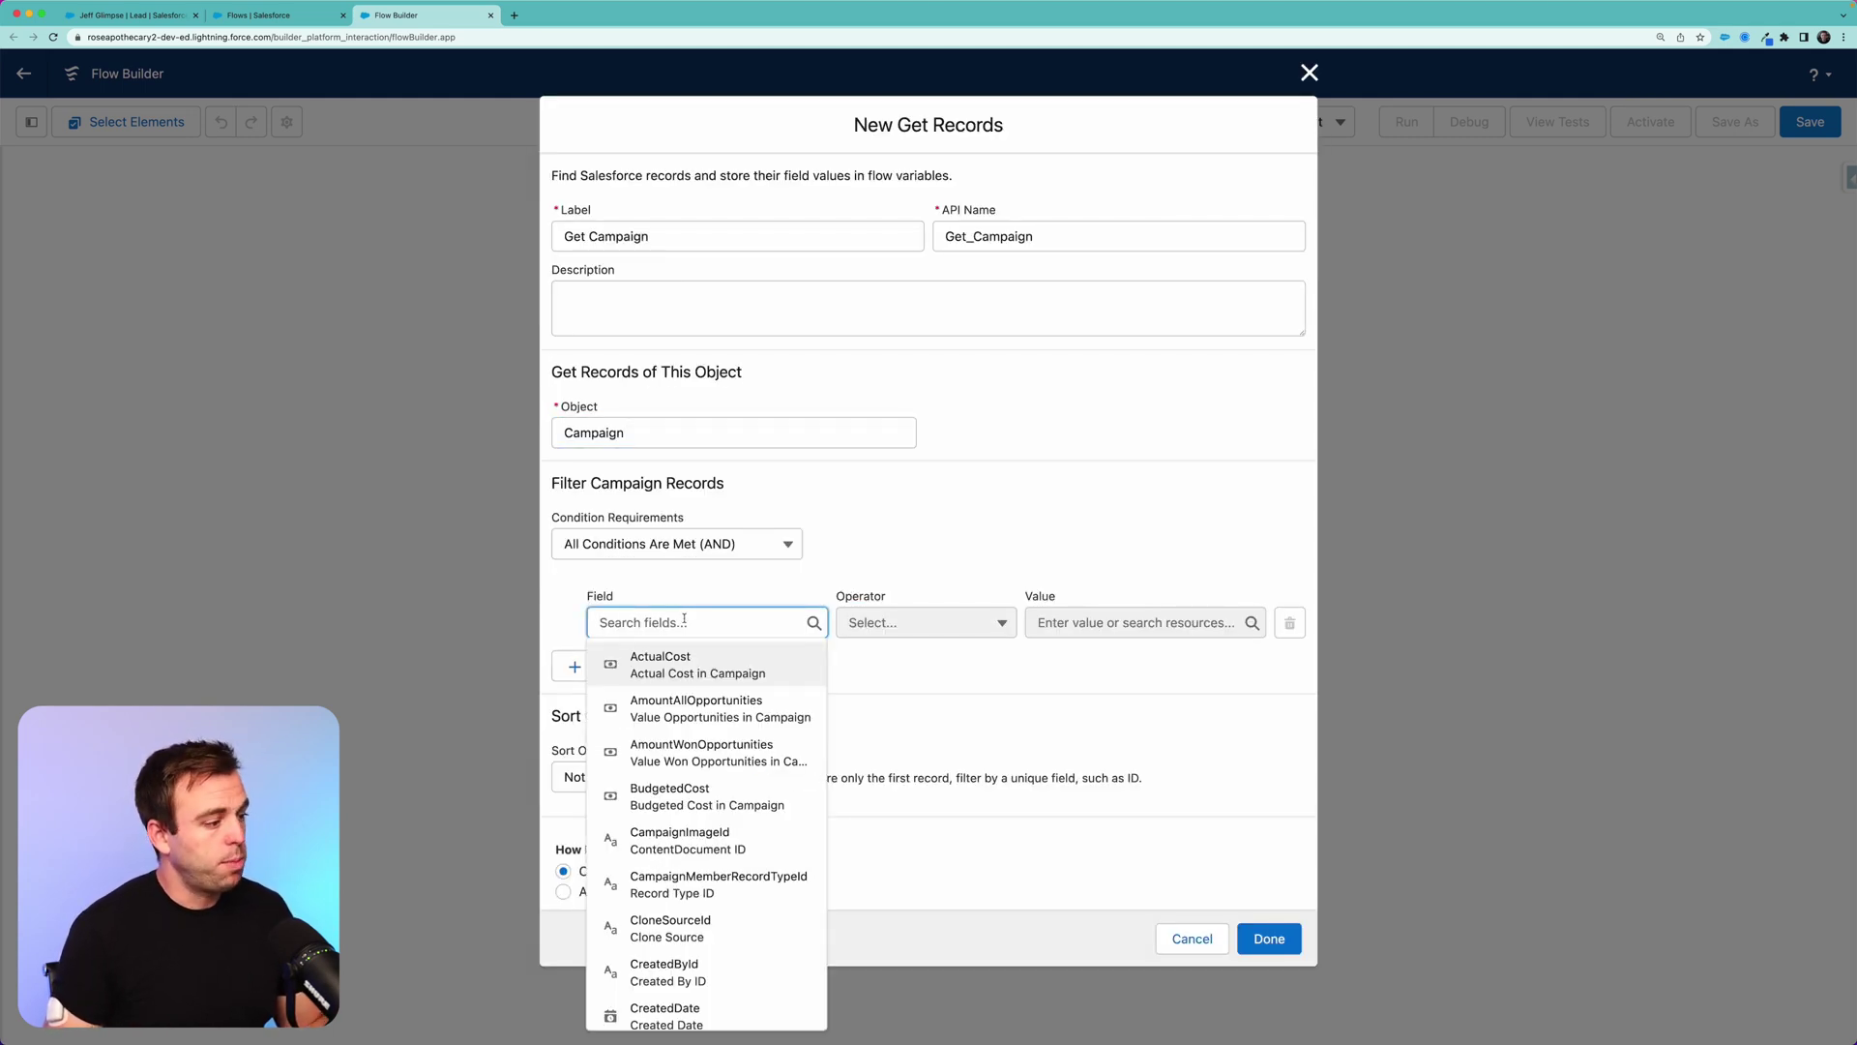
pyautogui.write('name')
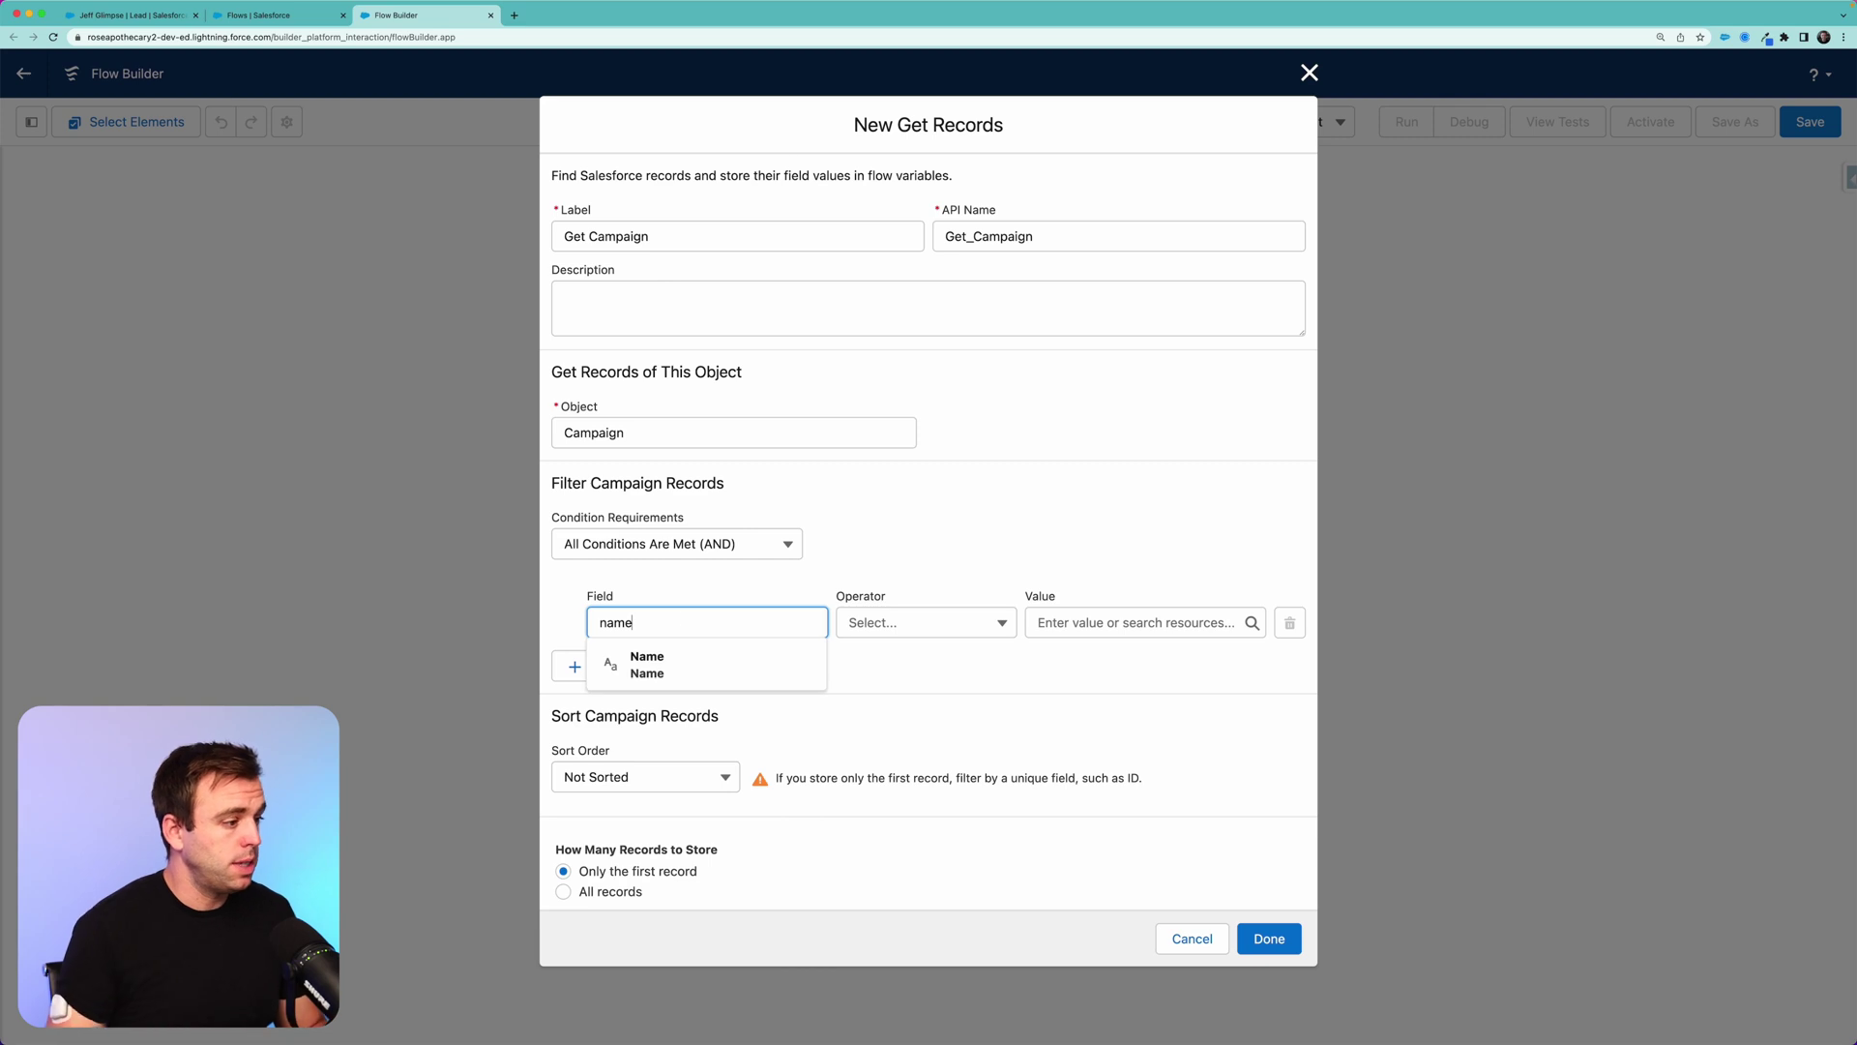
pyautogui.click(684, 665)
pyautogui.click(1113, 622)
pyautogui.write('Example Funnel')
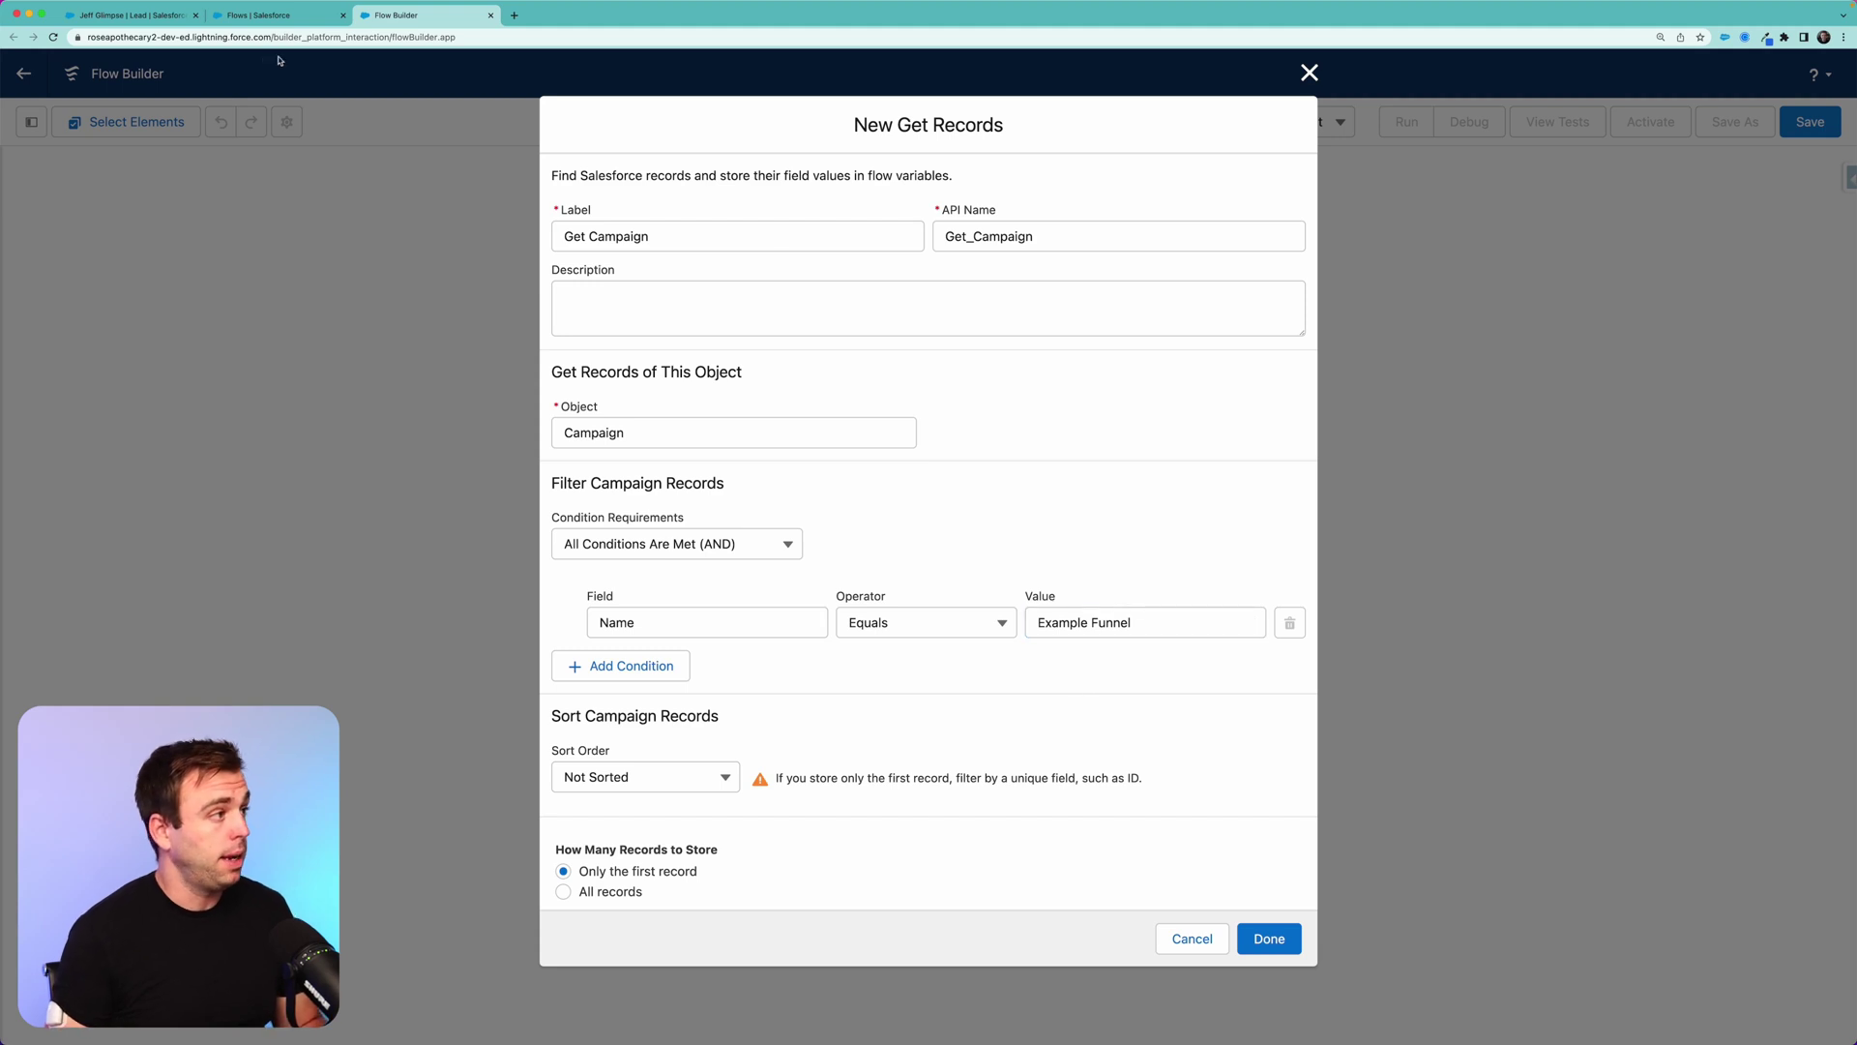
# Open the Example Funnel campaign from the lead record, highlight the record ID in its URL, and return to Flow Builder
pyautogui.click(130, 14)
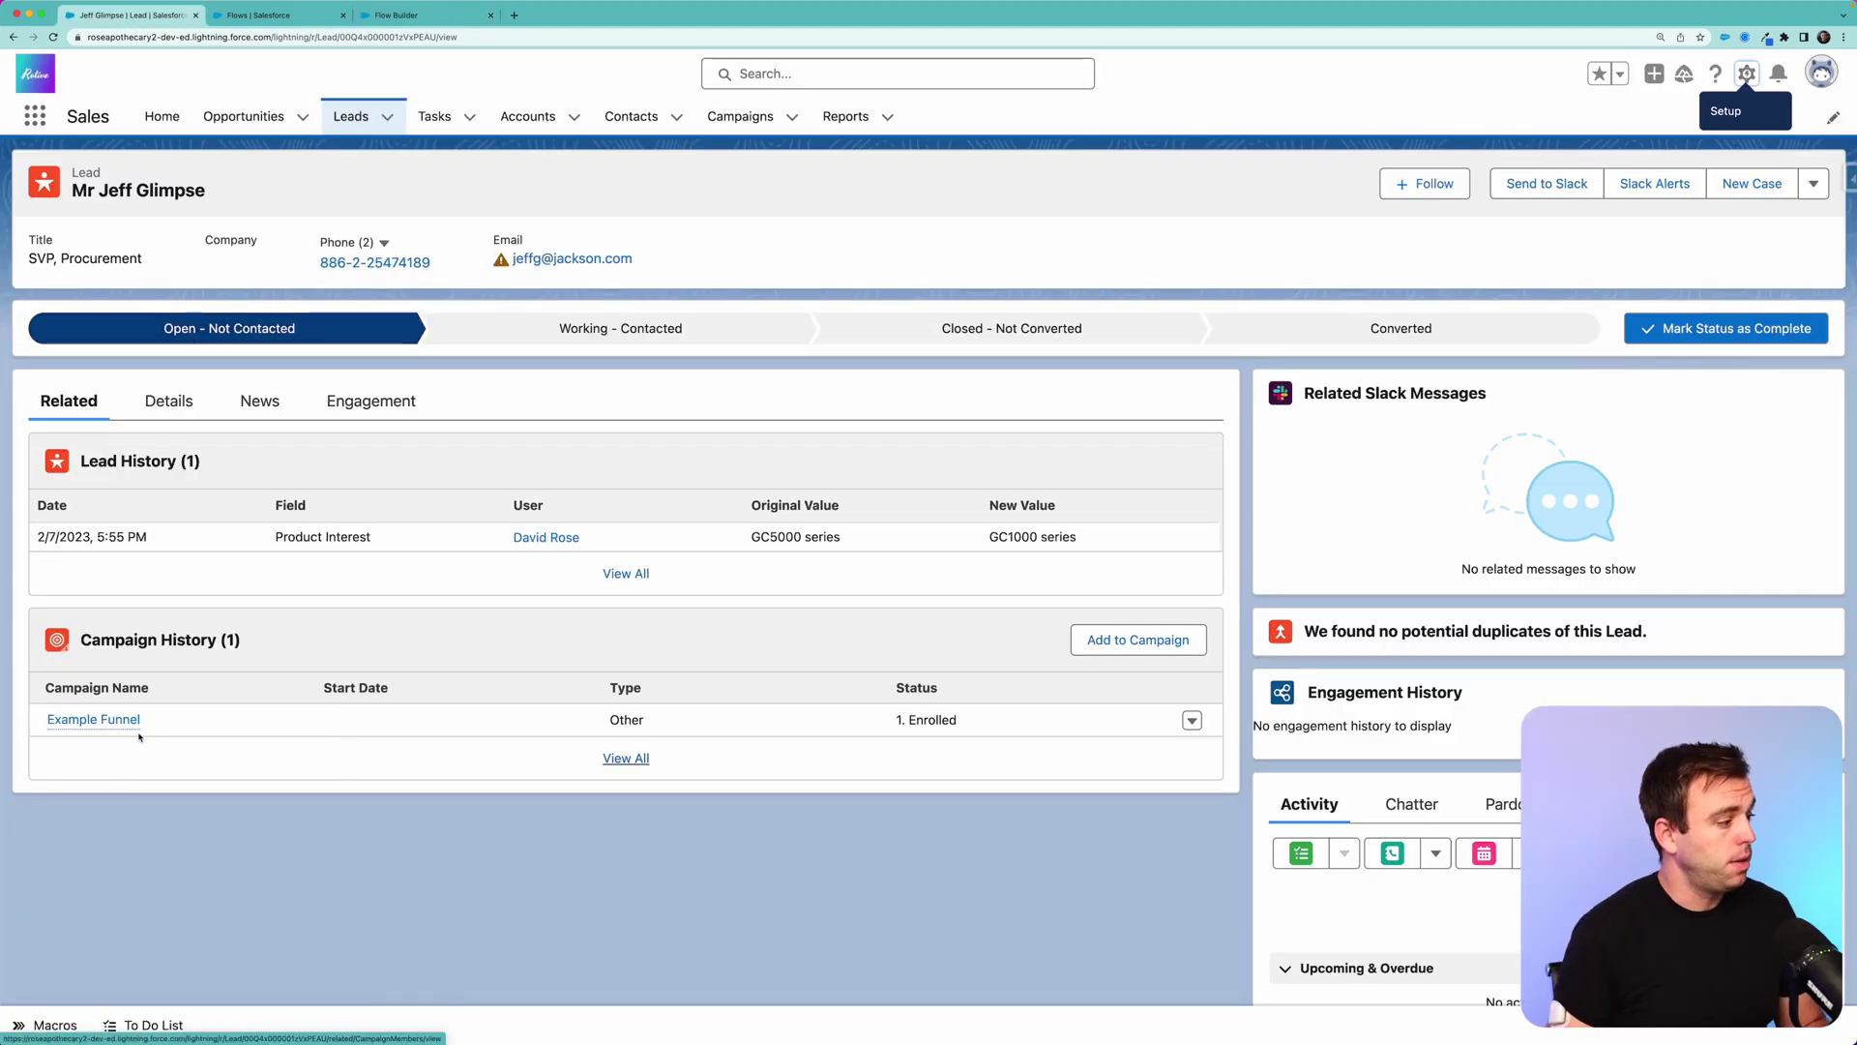
pyautogui.click(96, 719)
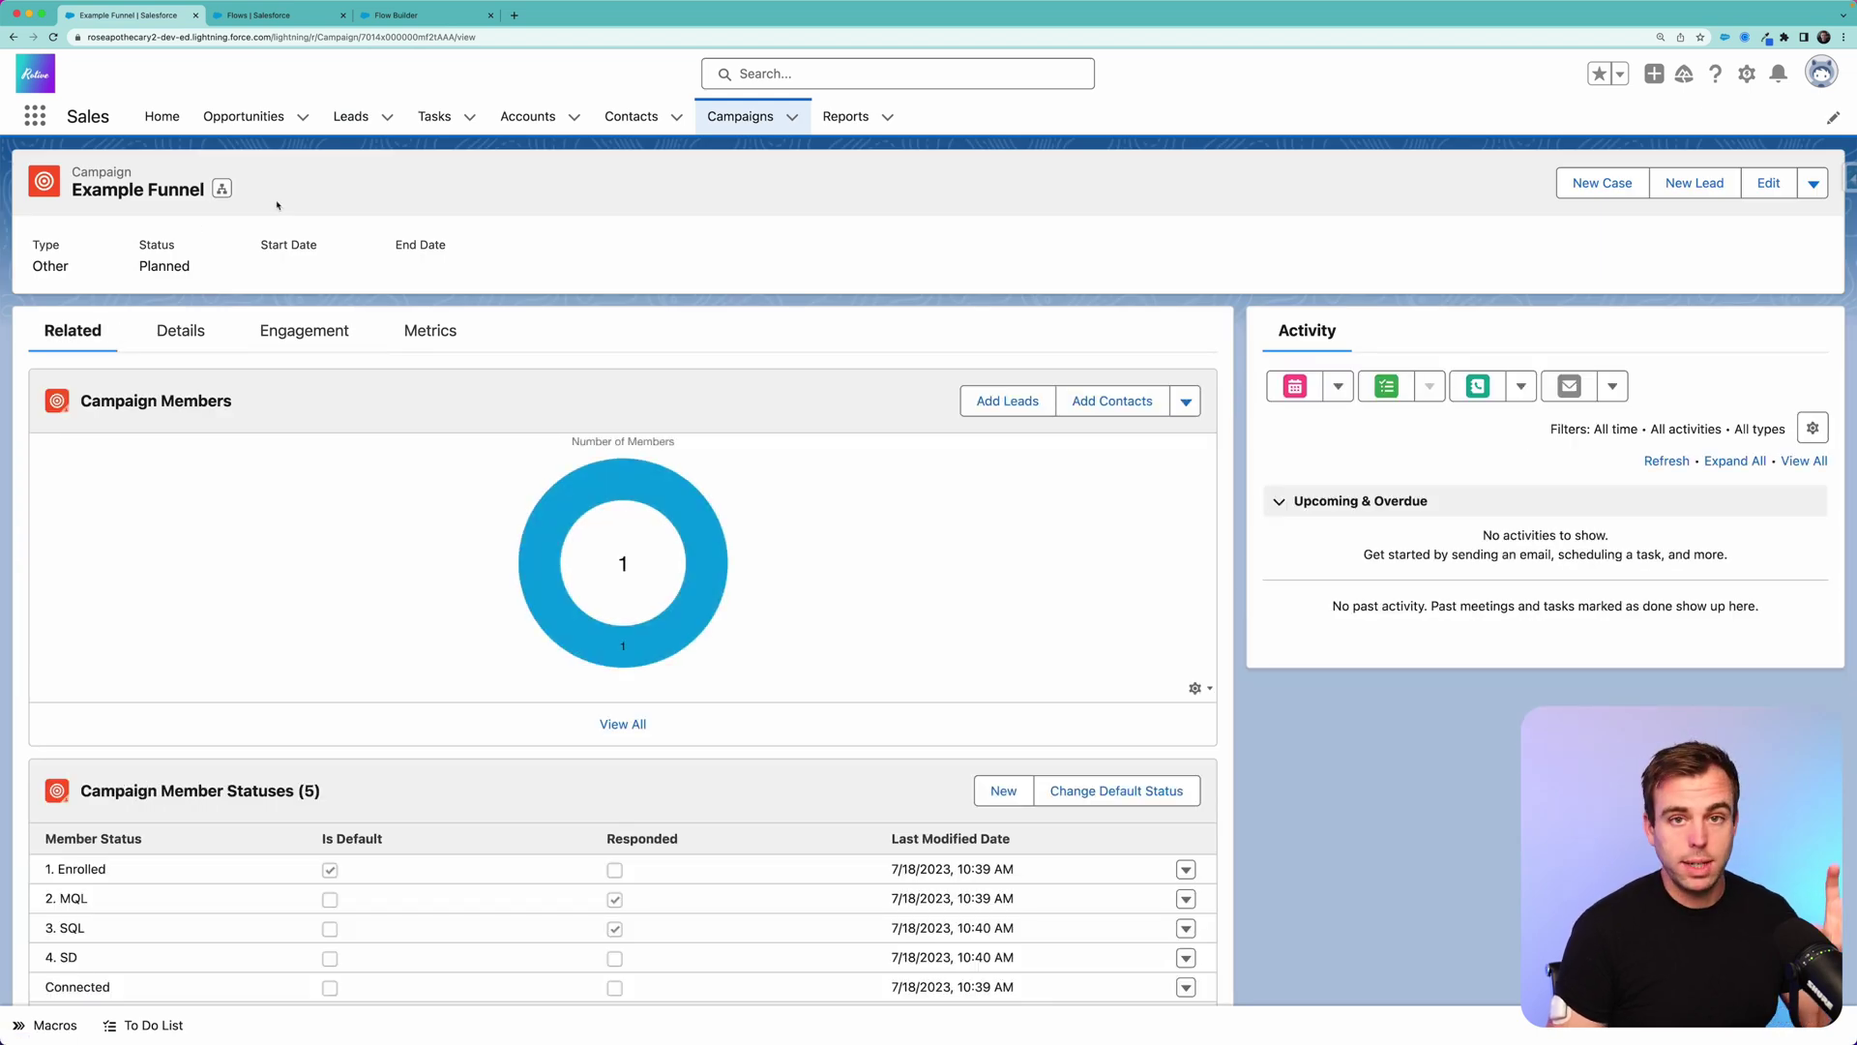
pyautogui.click(360, 37)
pyautogui.moveTo(360, 37); pyautogui.dragTo(454, 36)
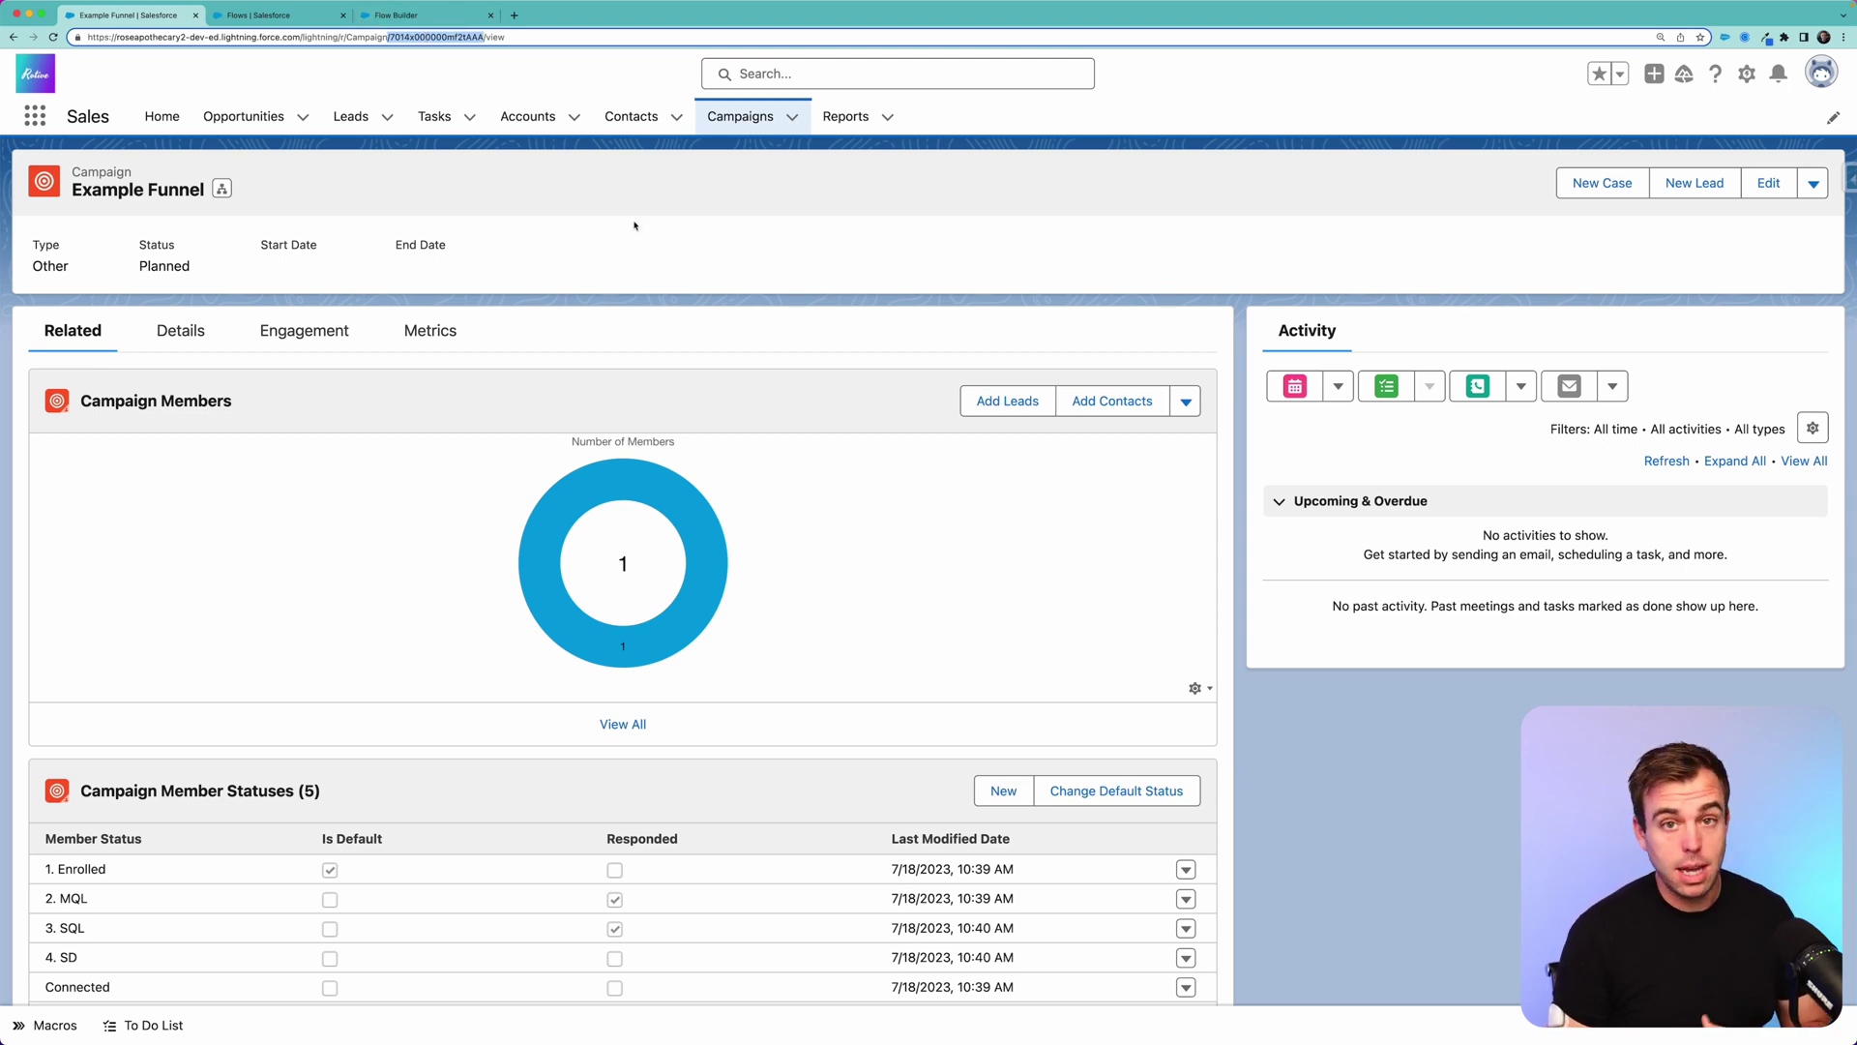
pyautogui.click(425, 15)
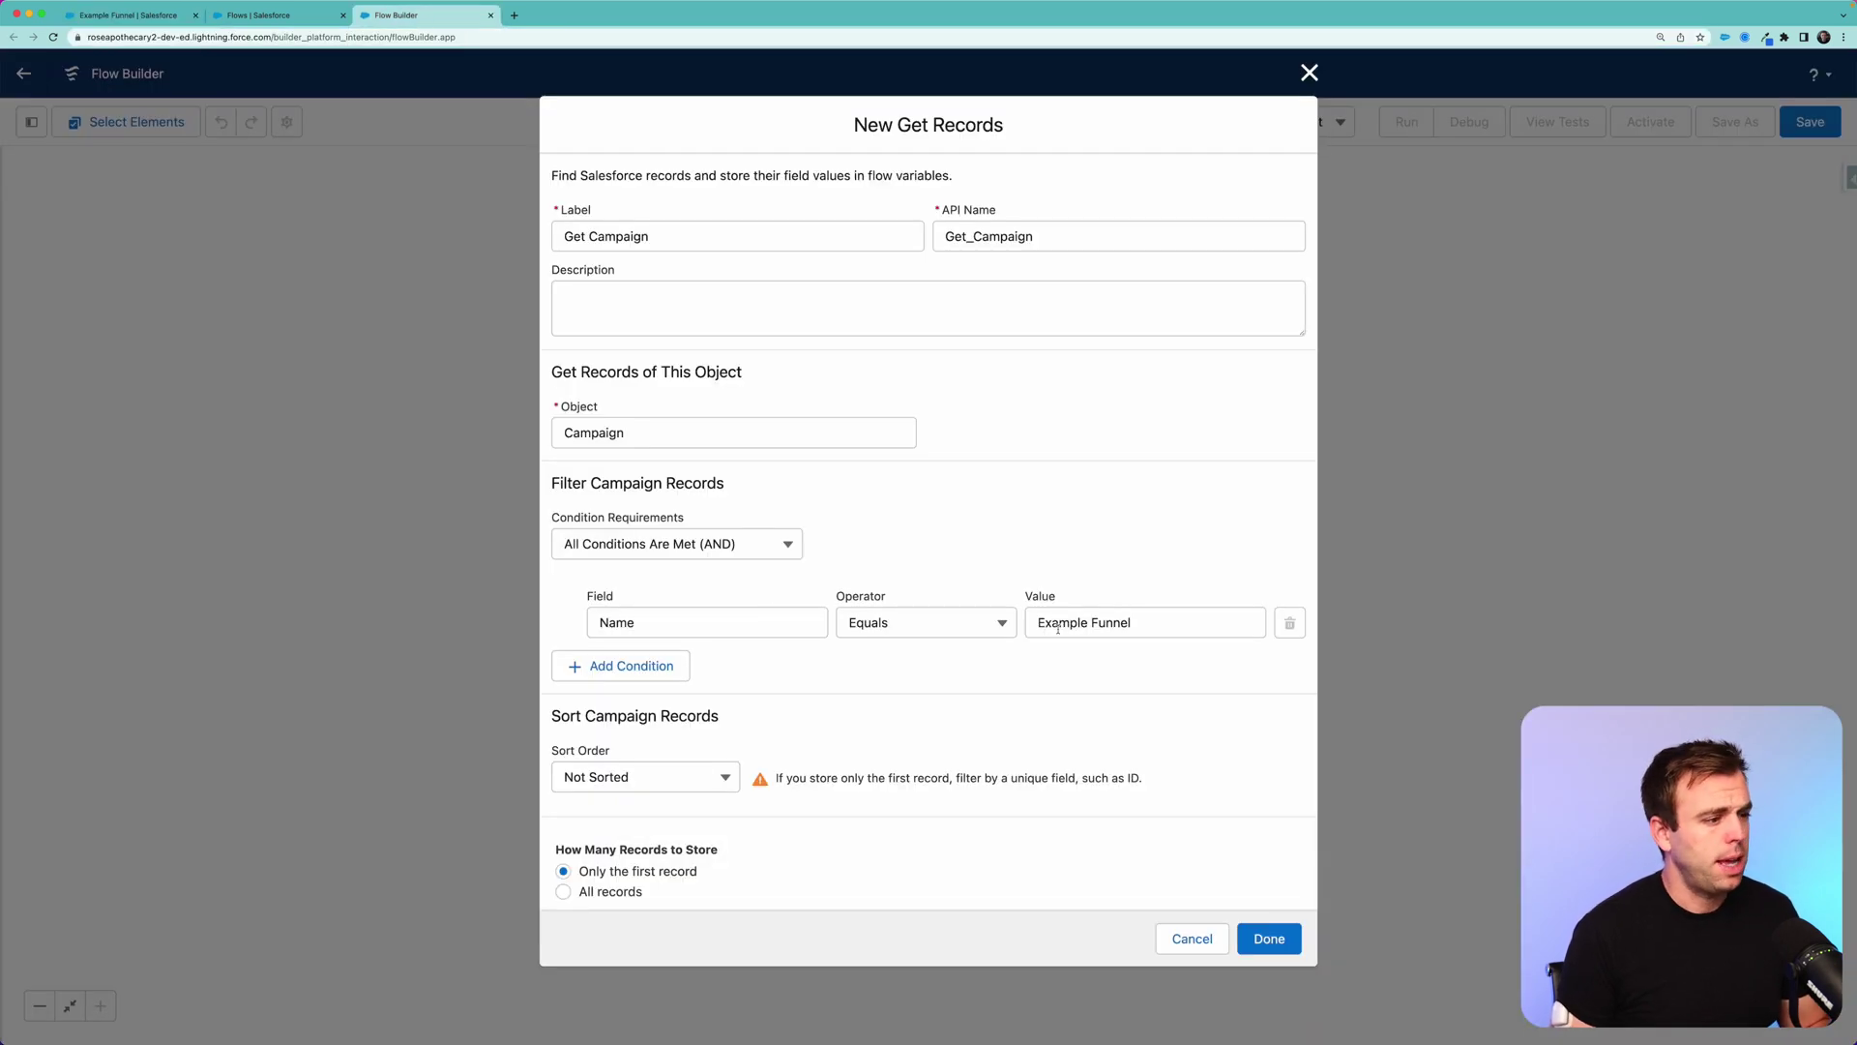
# Keep storing only the first record, switch data storage to "Choose fields and let Salesforce do the rest", and finish the Get Campaign element
pyautogui.scroll(-2, 1105, 776)
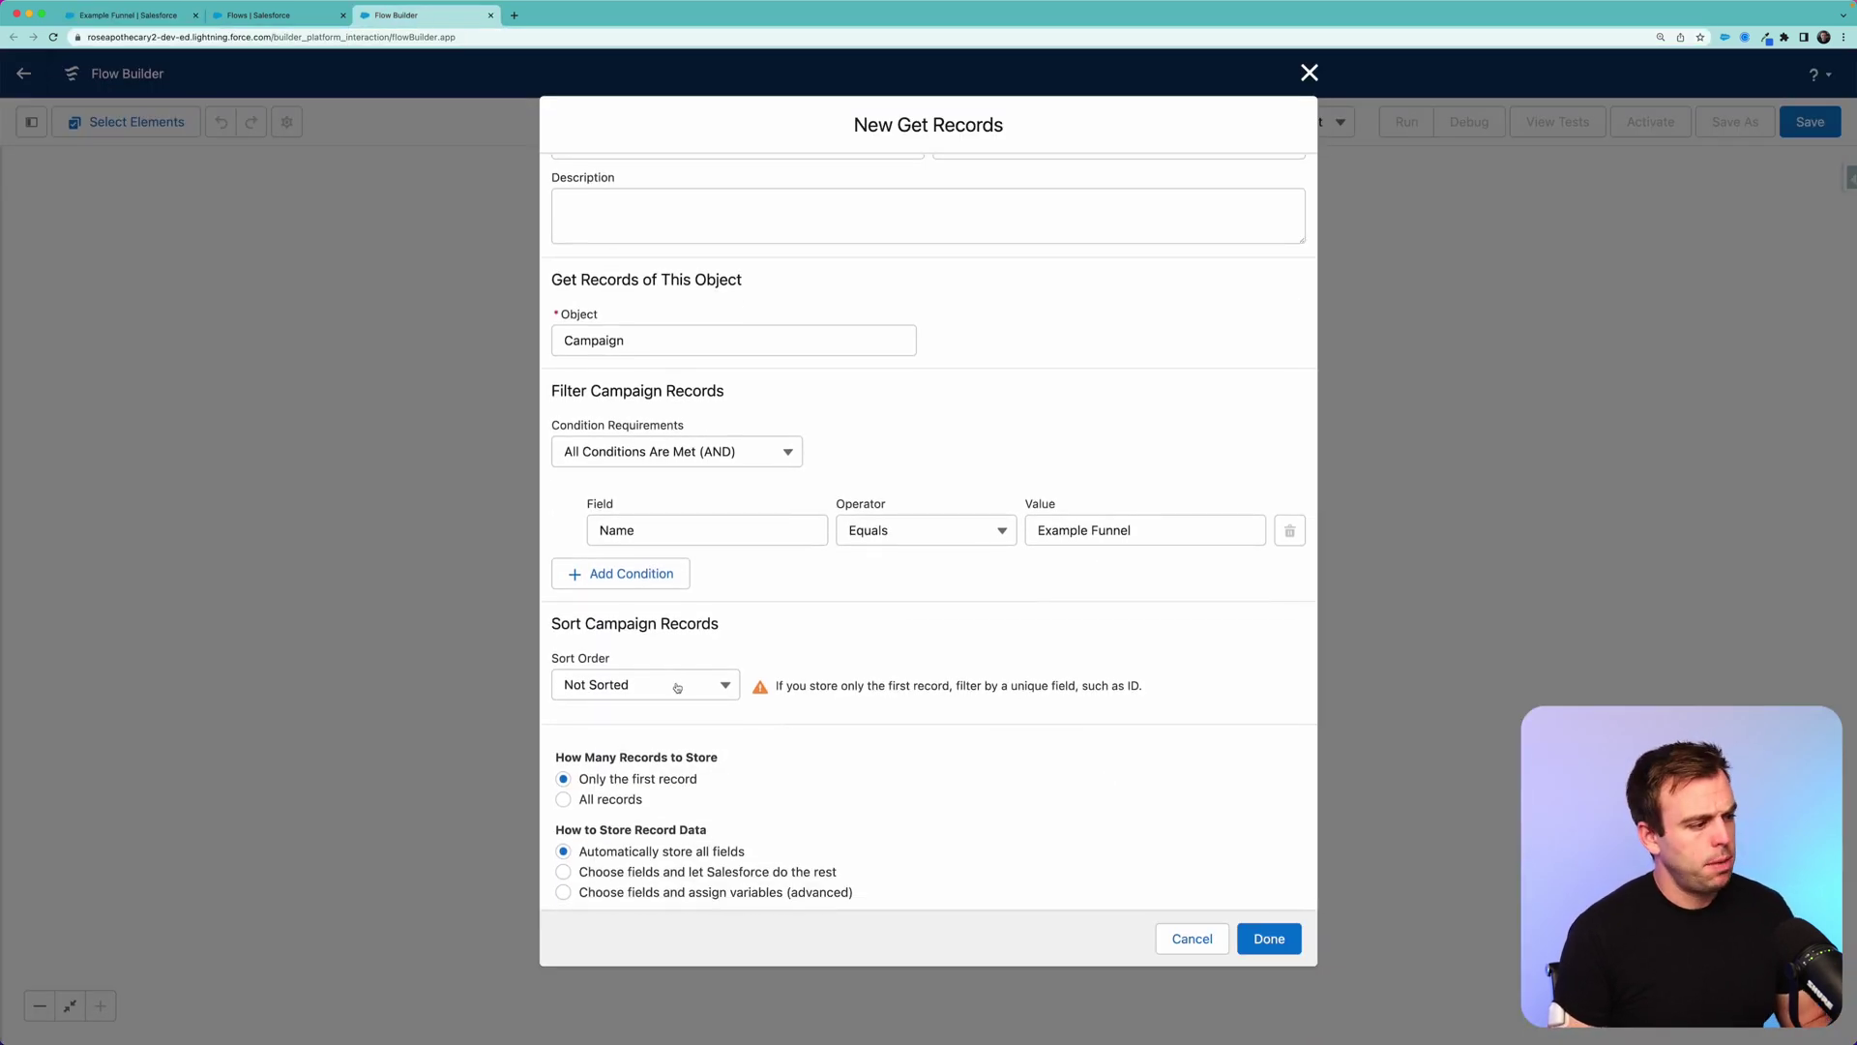
pyautogui.click(592, 777)
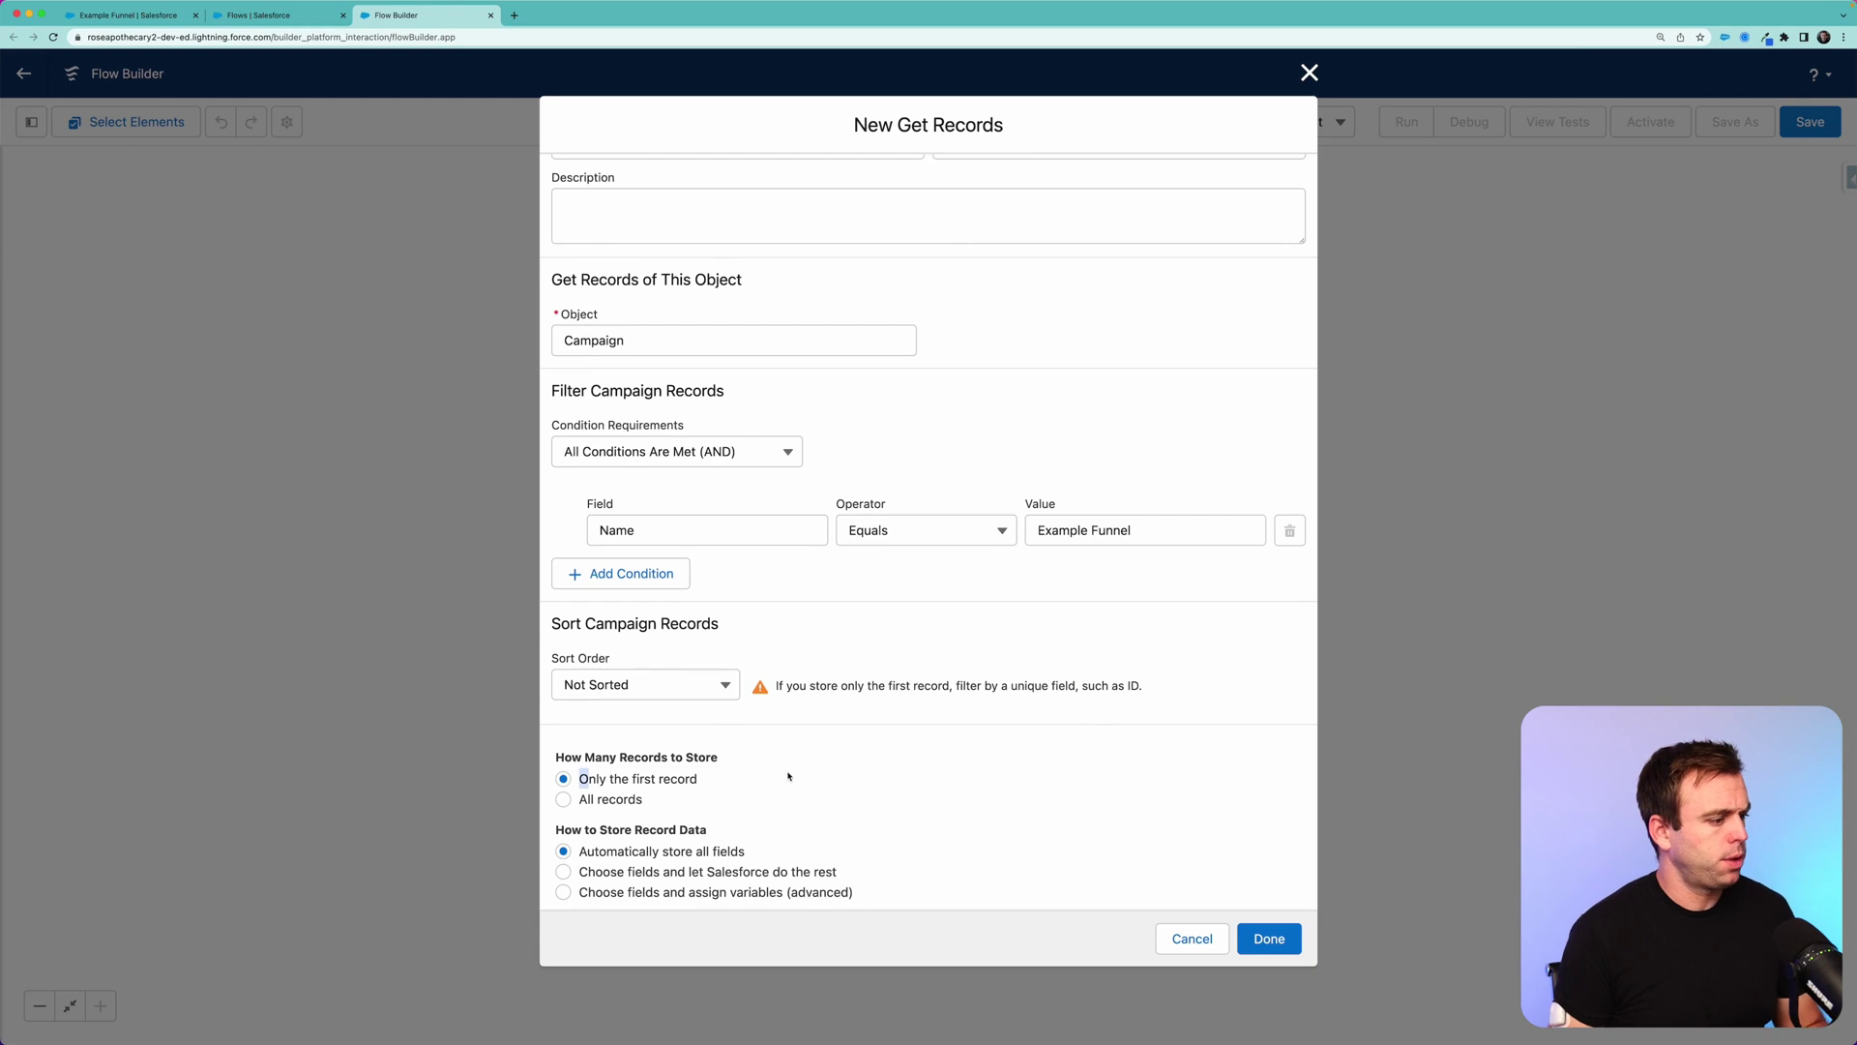
pyautogui.moveTo(580, 852); pyautogui.dragTo(751, 851)
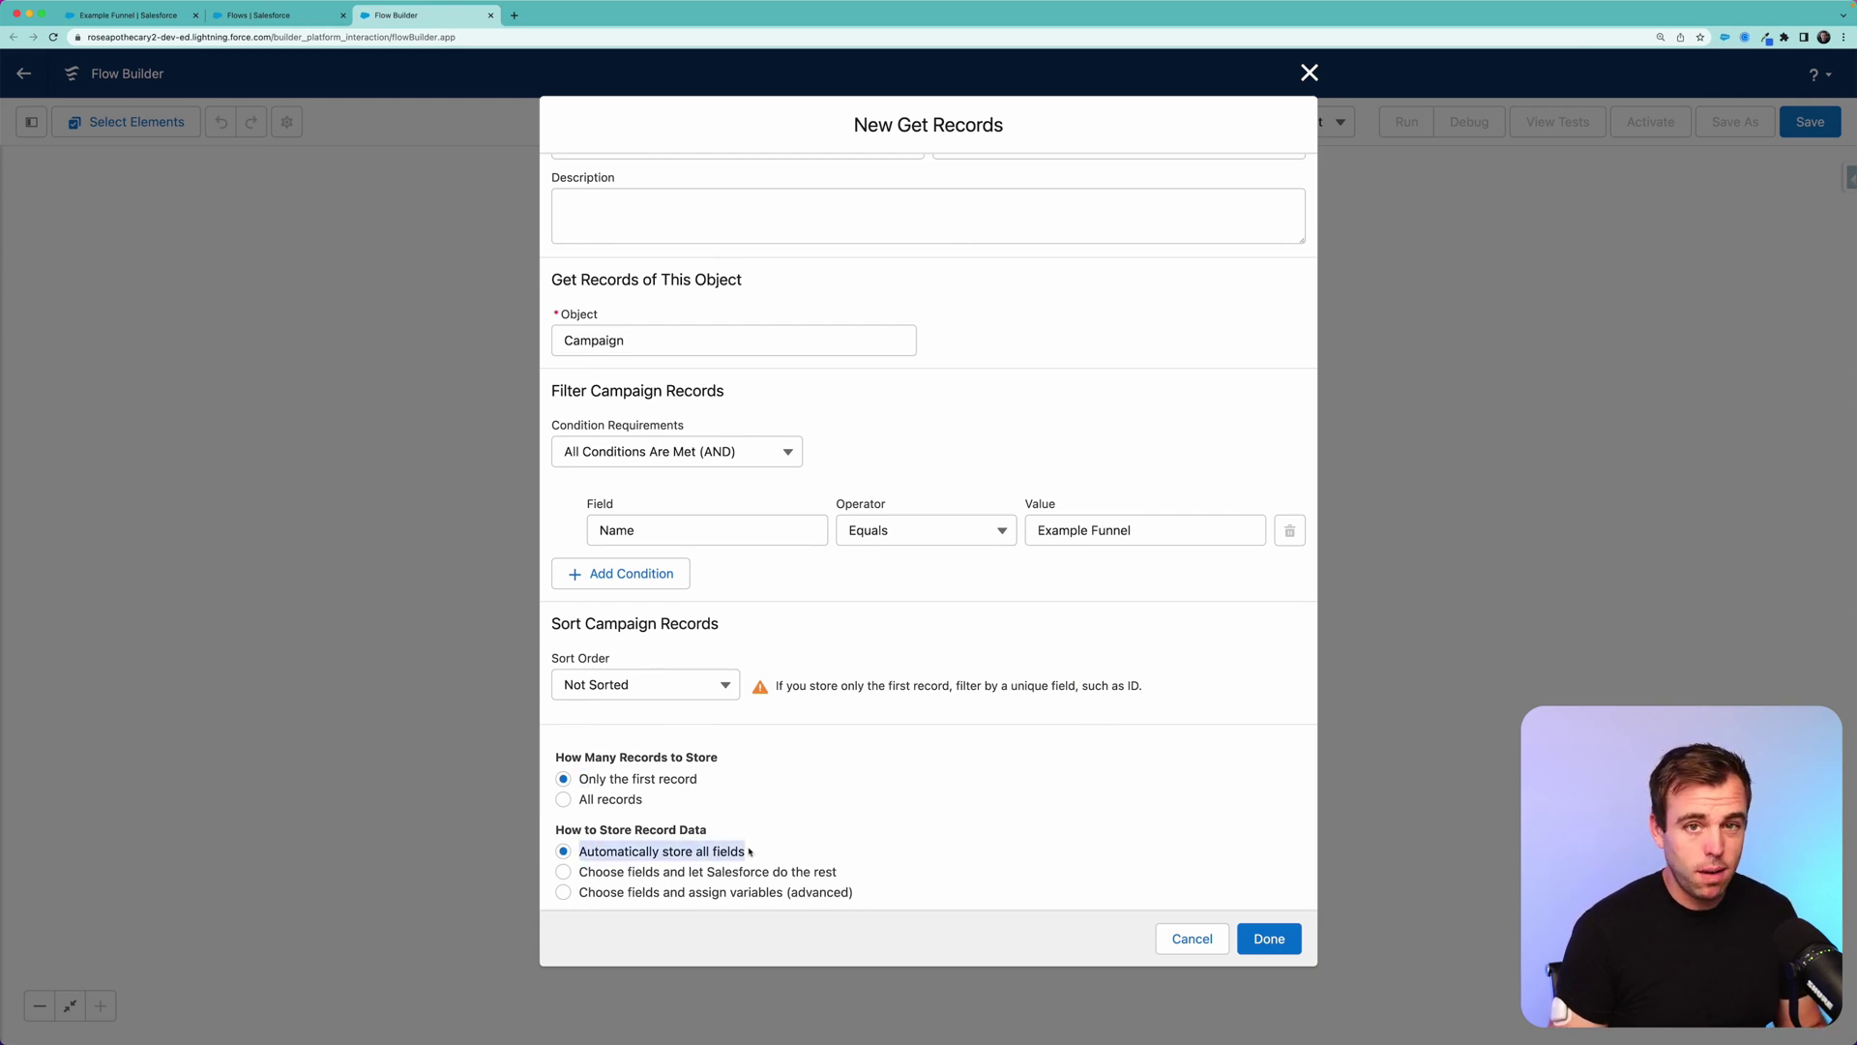
pyautogui.click(563, 872)
pyautogui.scroll(-3, 790, 845)
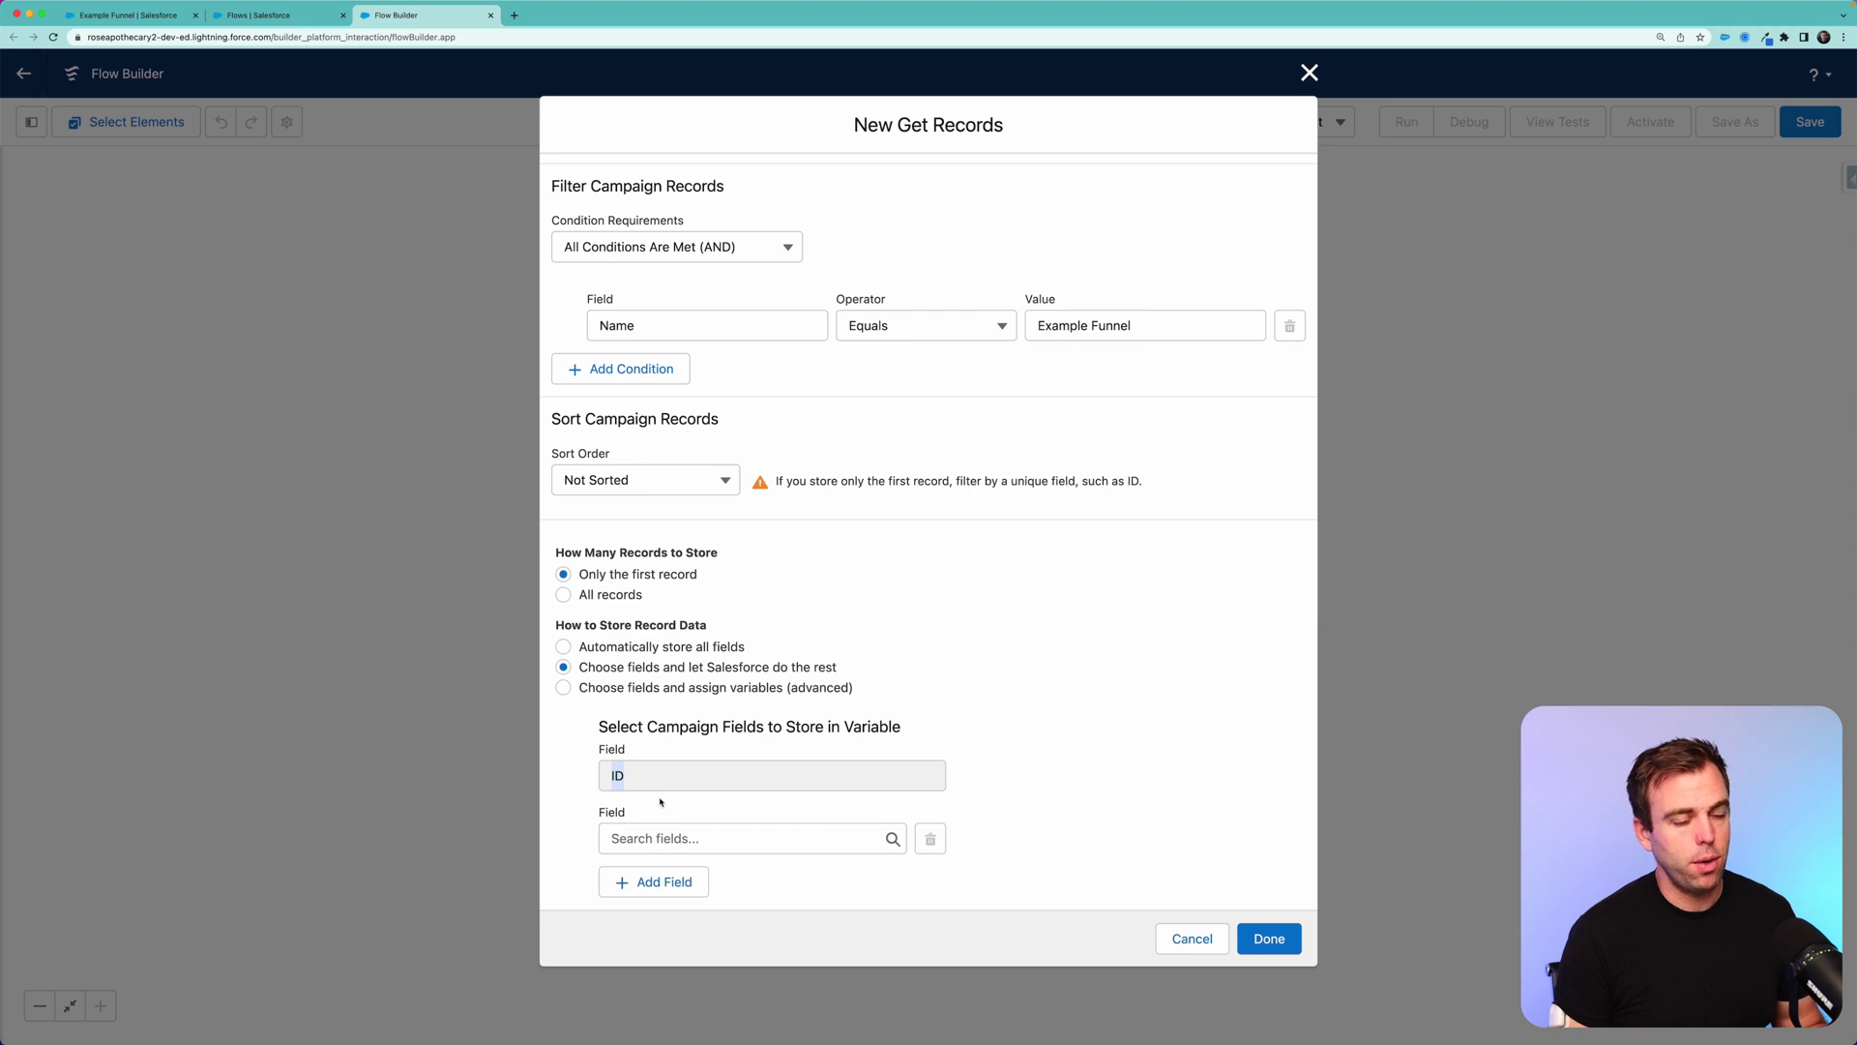
pyautogui.click(1269, 938)
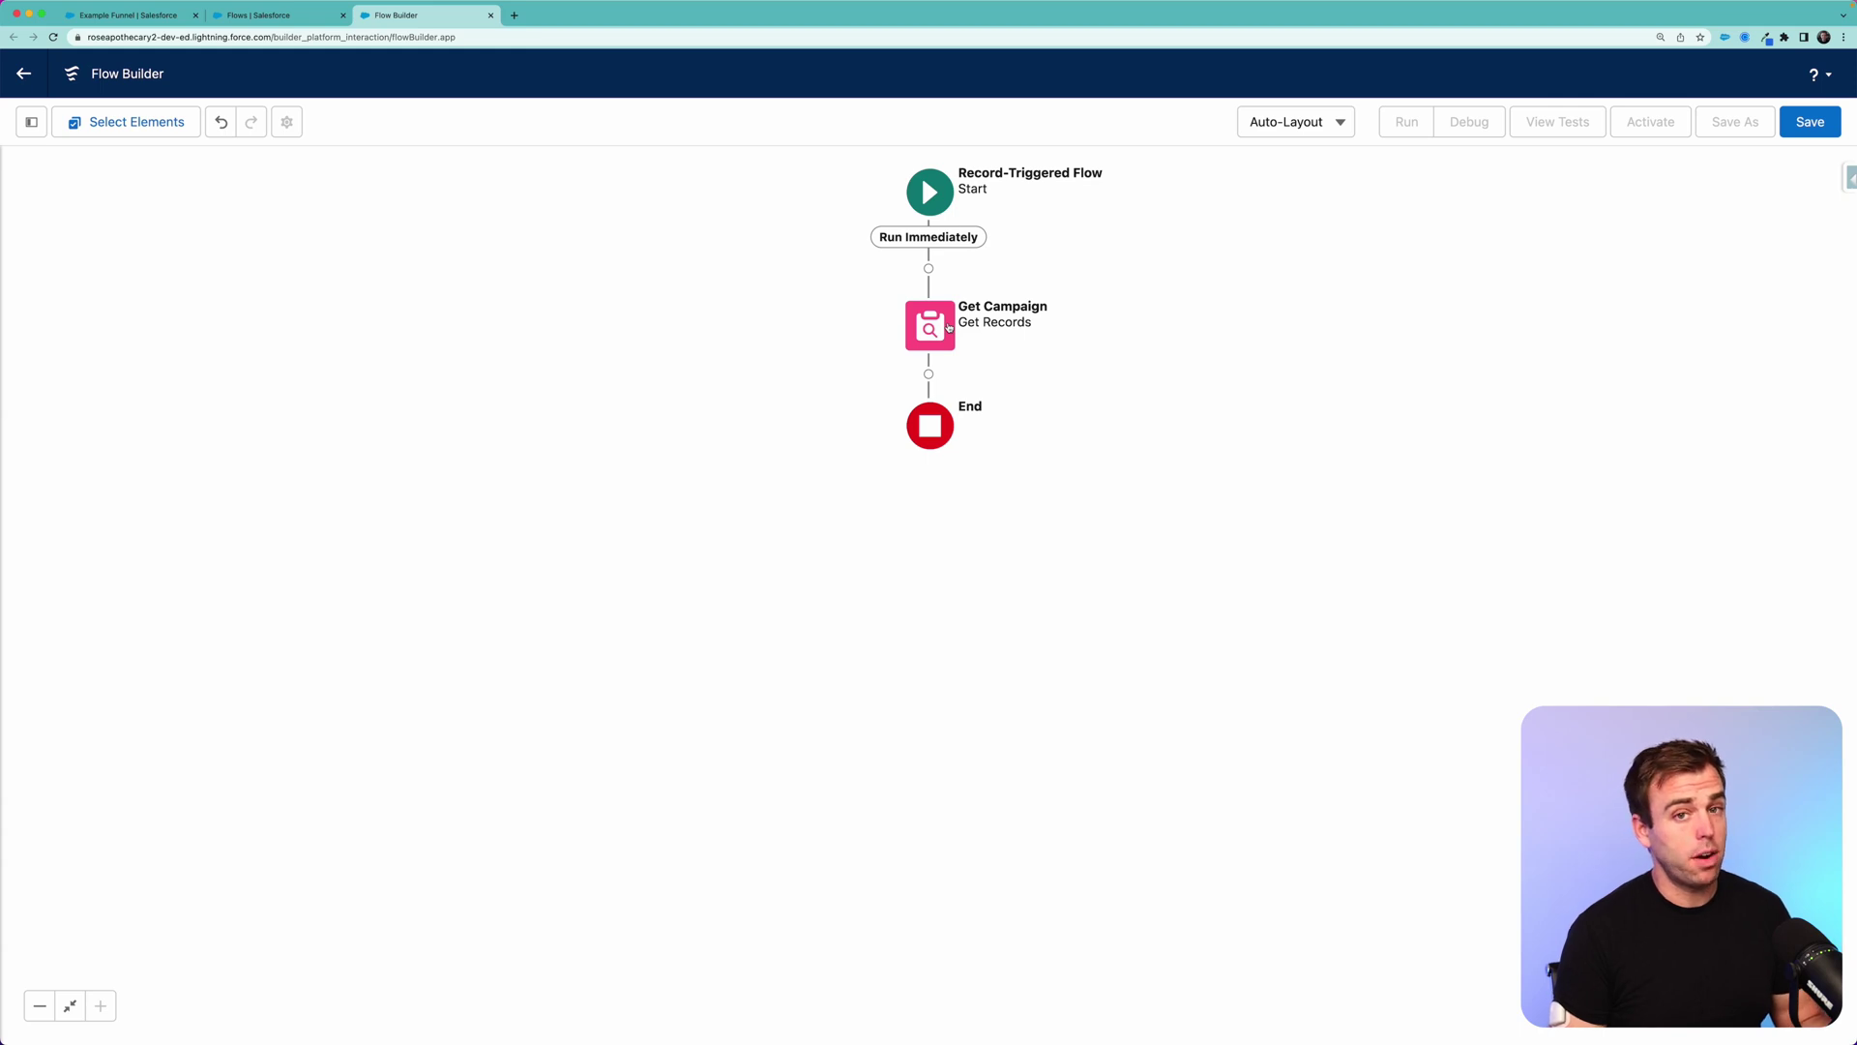
# Add a Decision element after Get Campaign and label it "Lead Status"
pyautogui.click(929, 374)
pyautogui.write('dec')
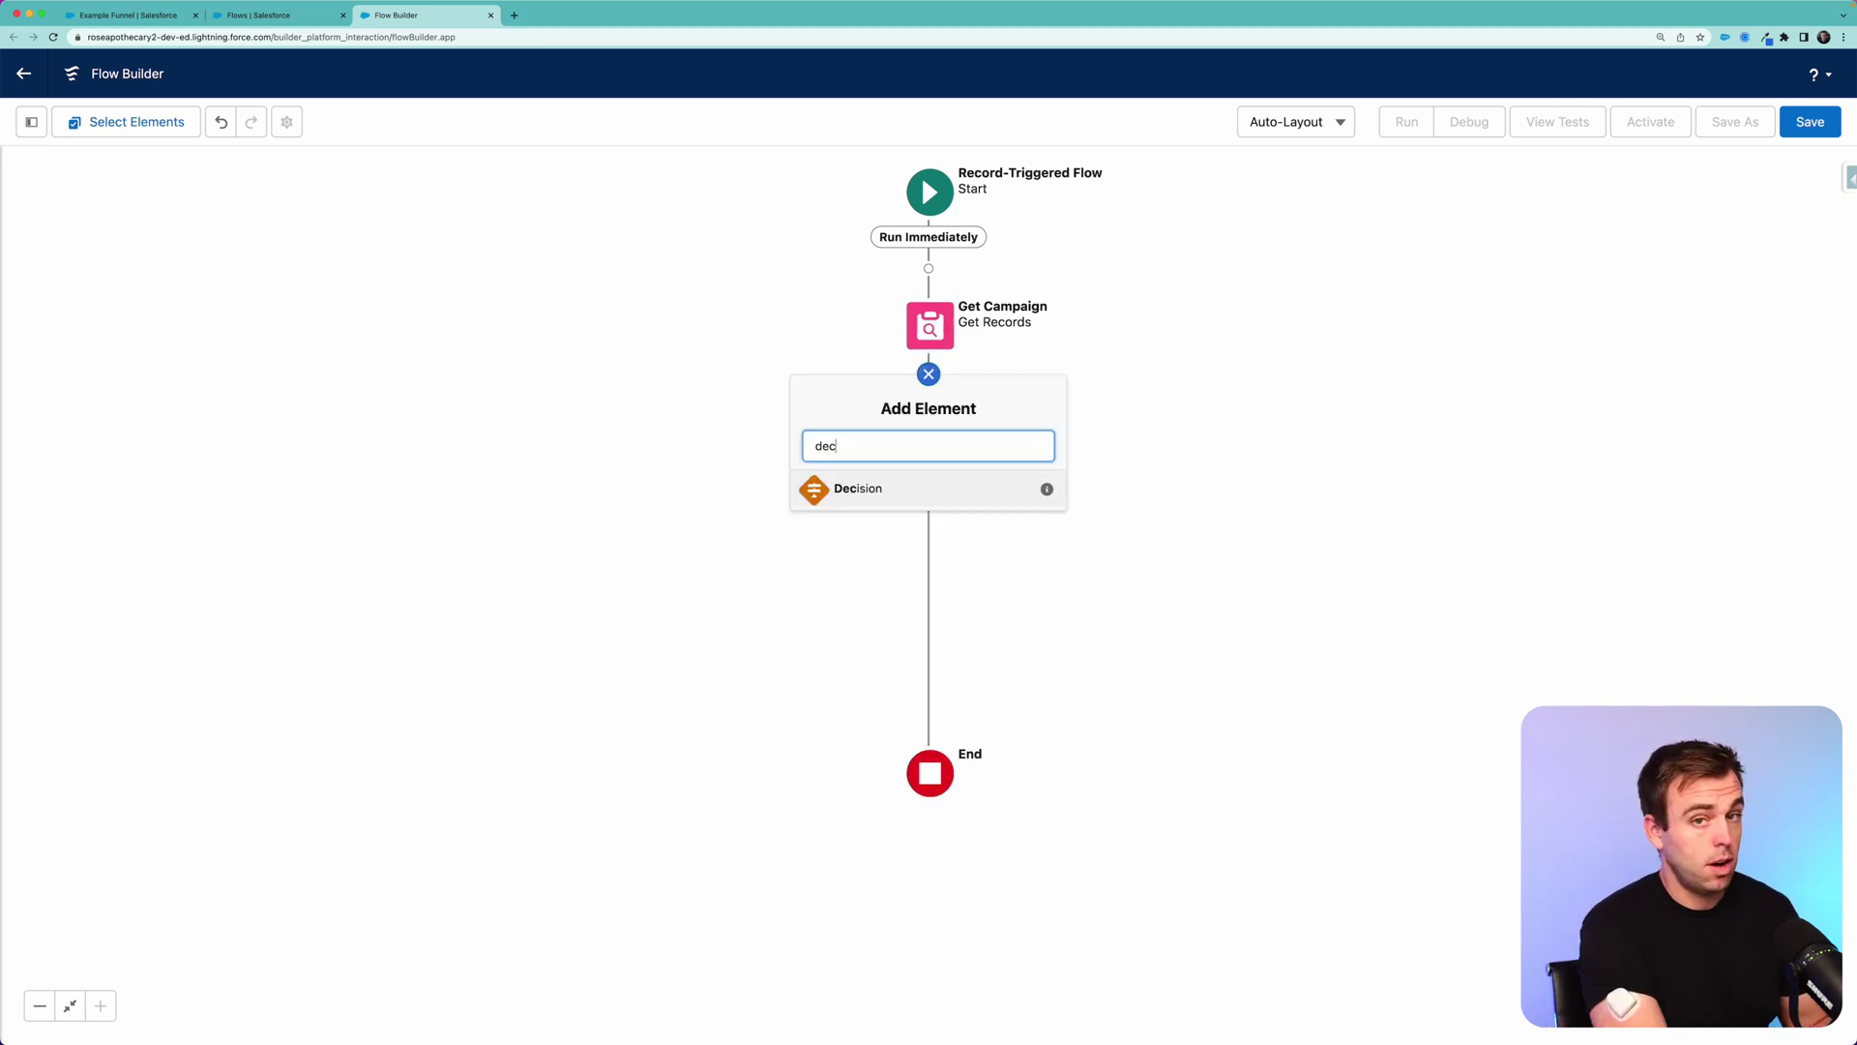
pyautogui.click(870, 486)
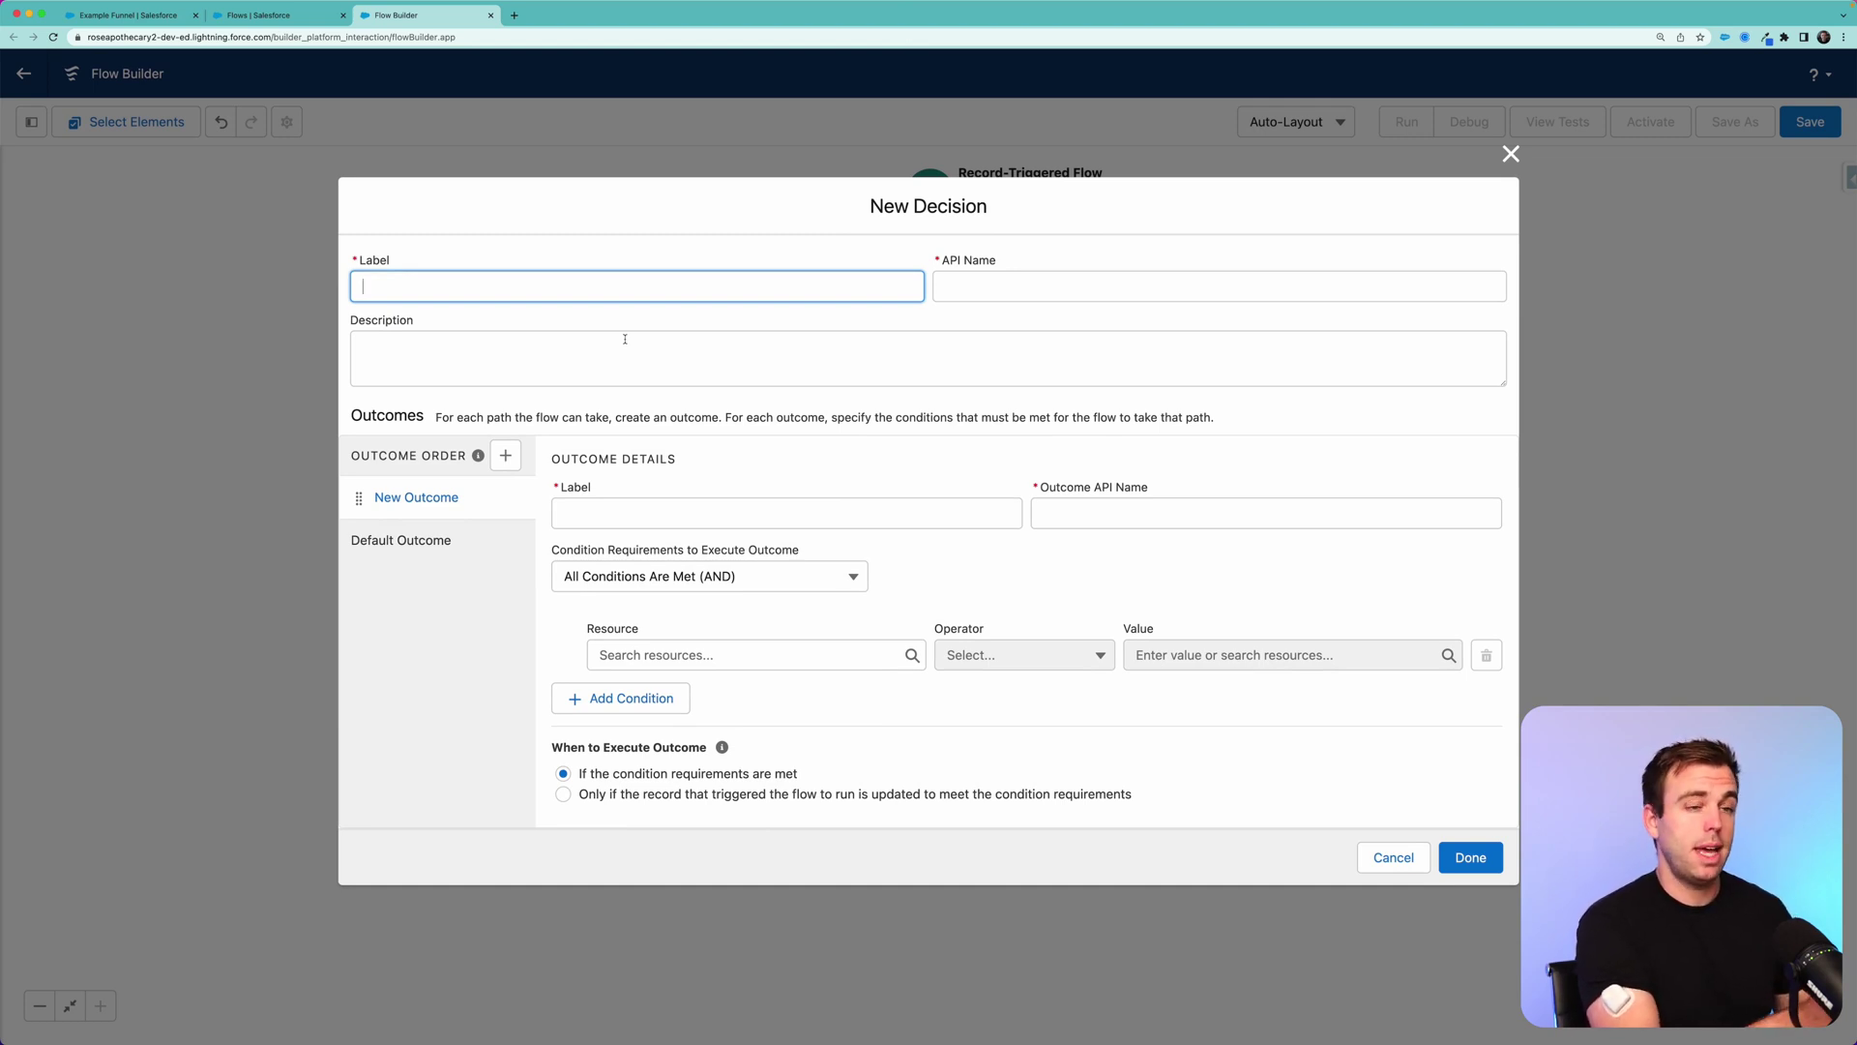
pyautogui.write('Lead S')
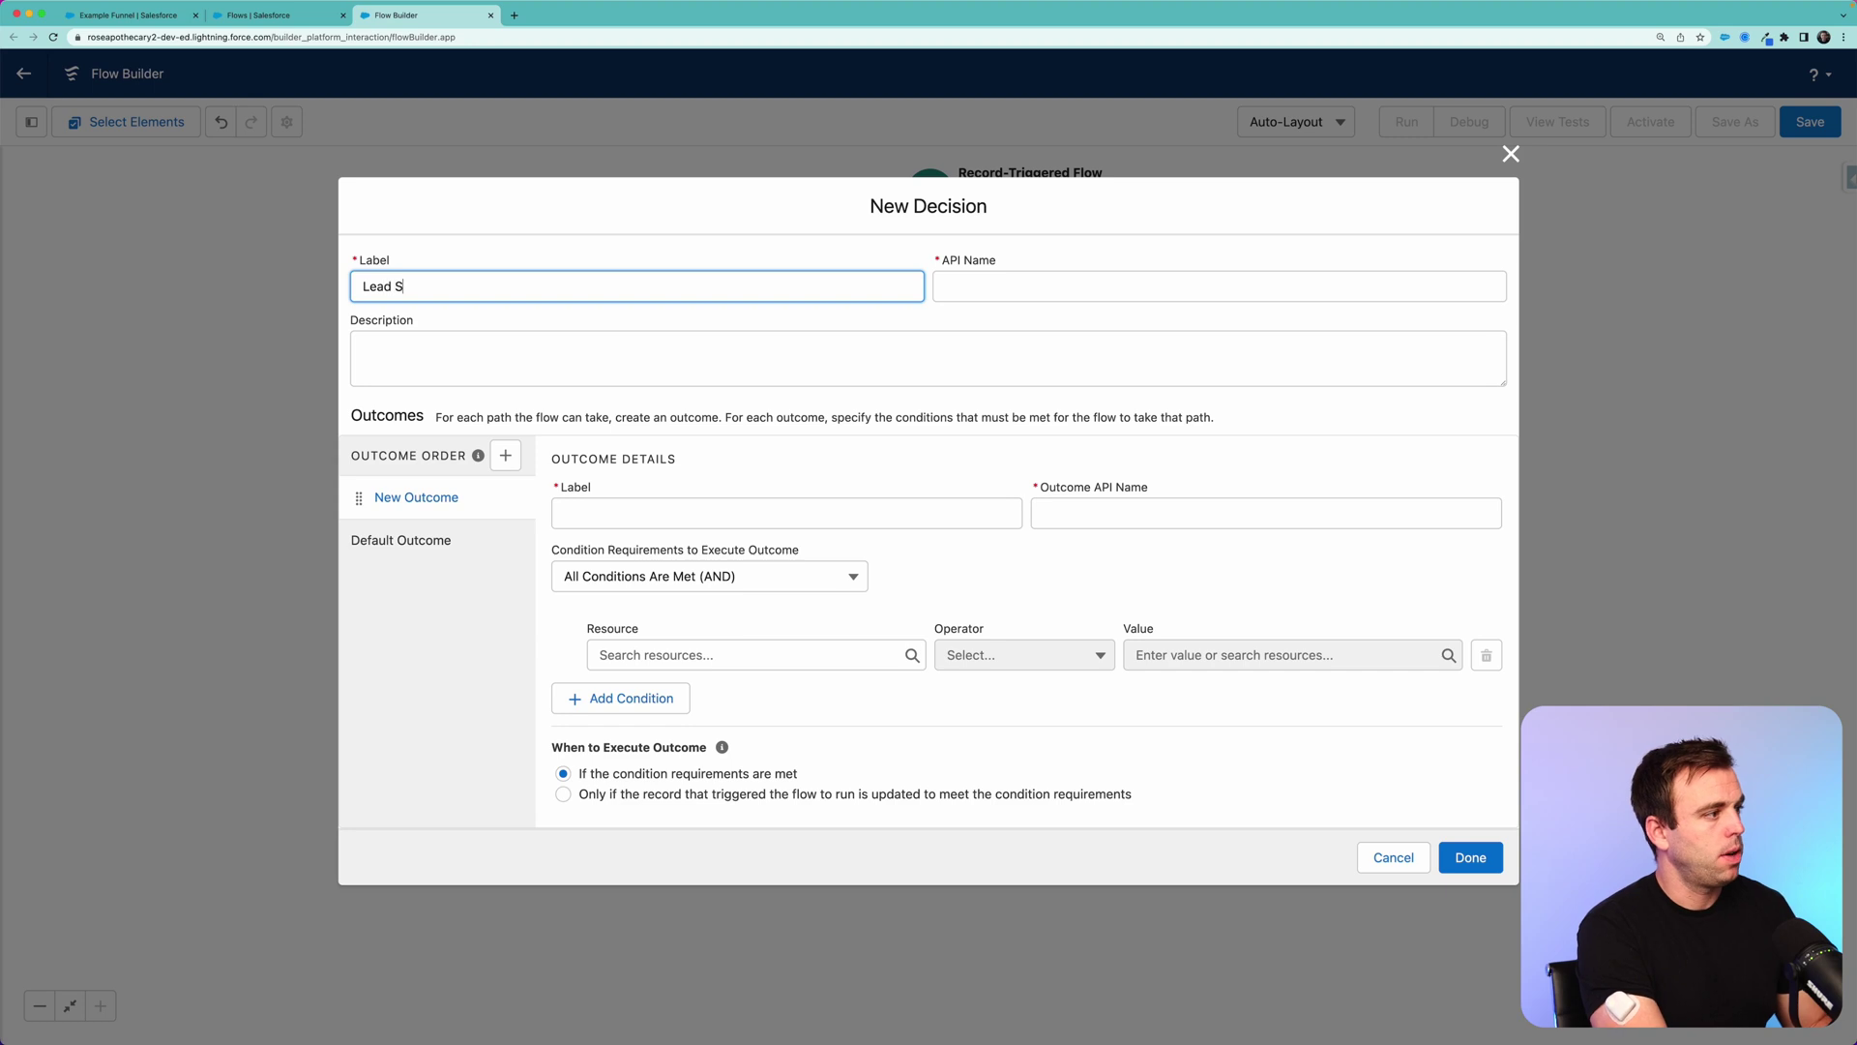
pyautogui.write('tutus')
# Label the decision's first outcome "Closed Not Converted"
pyautogui.click(639, 516)
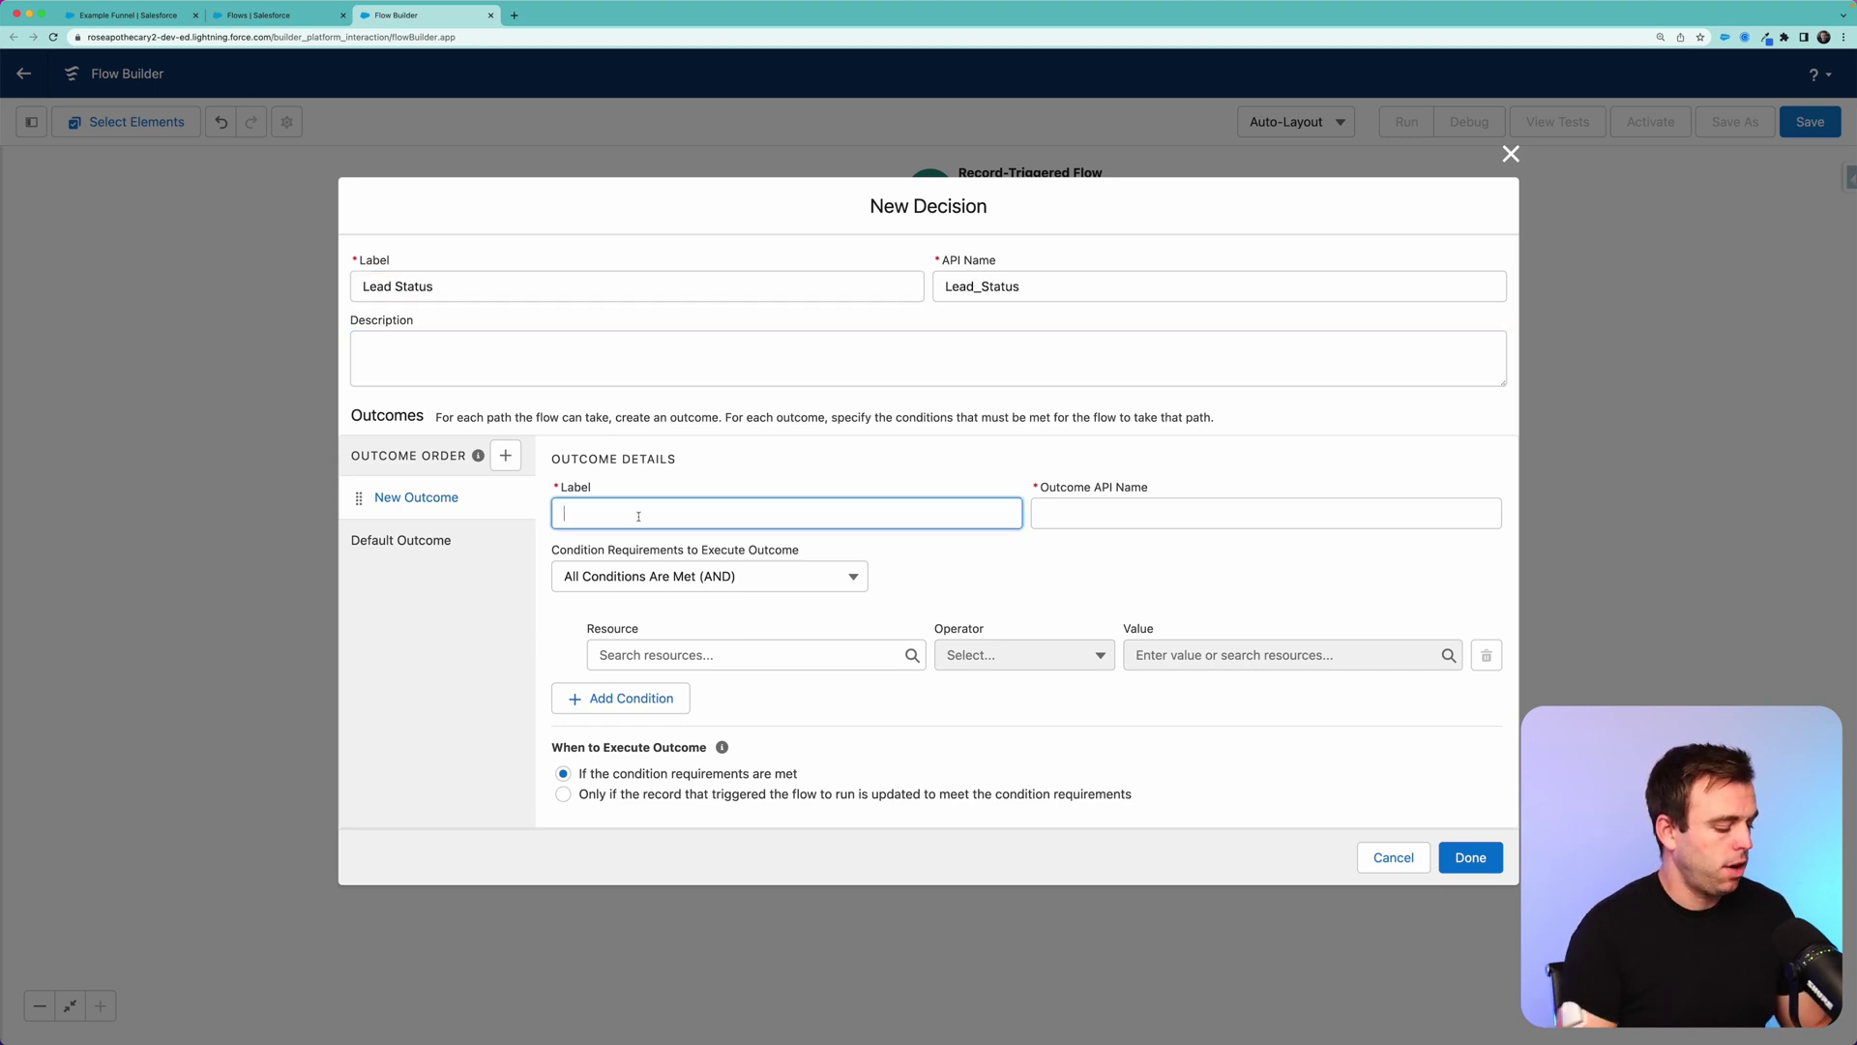
pyautogui.write('Lea')
pyautogui.press('BackSpace')
pyautogui.press('BackSpace')
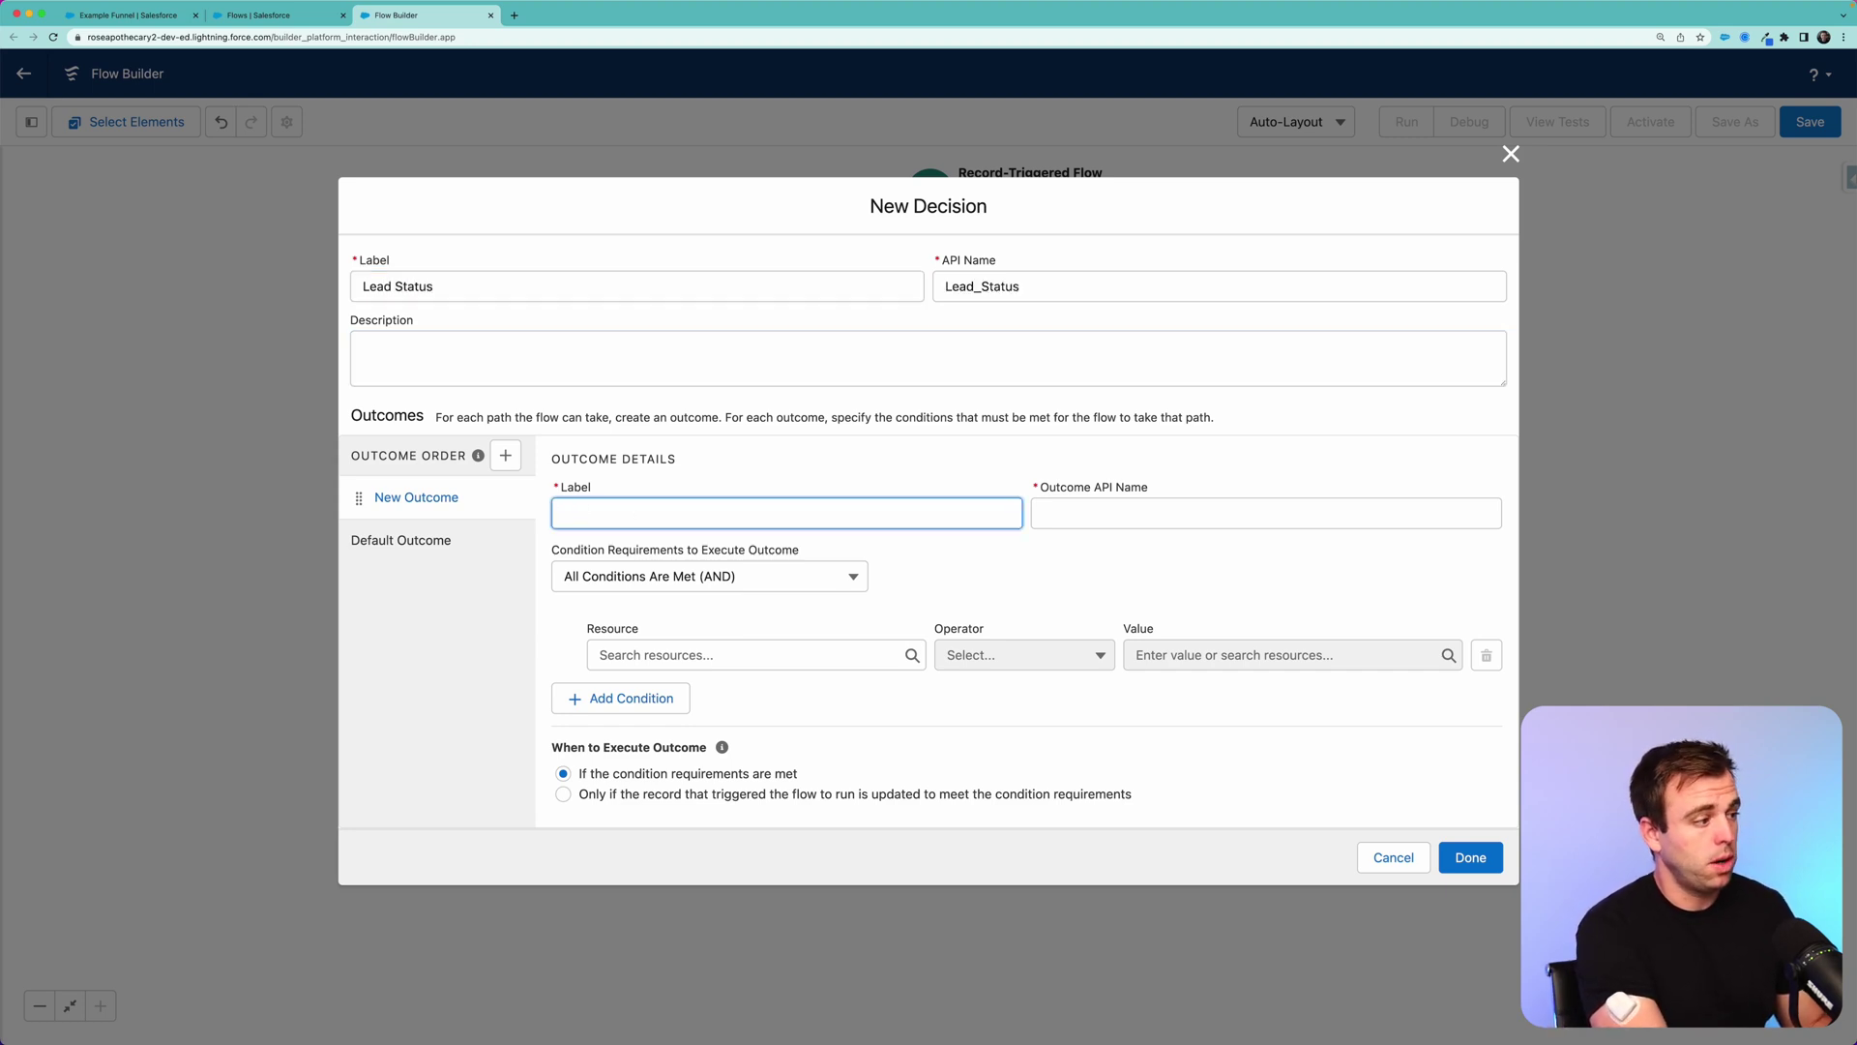
pyautogui.write('Closed Not COnver')
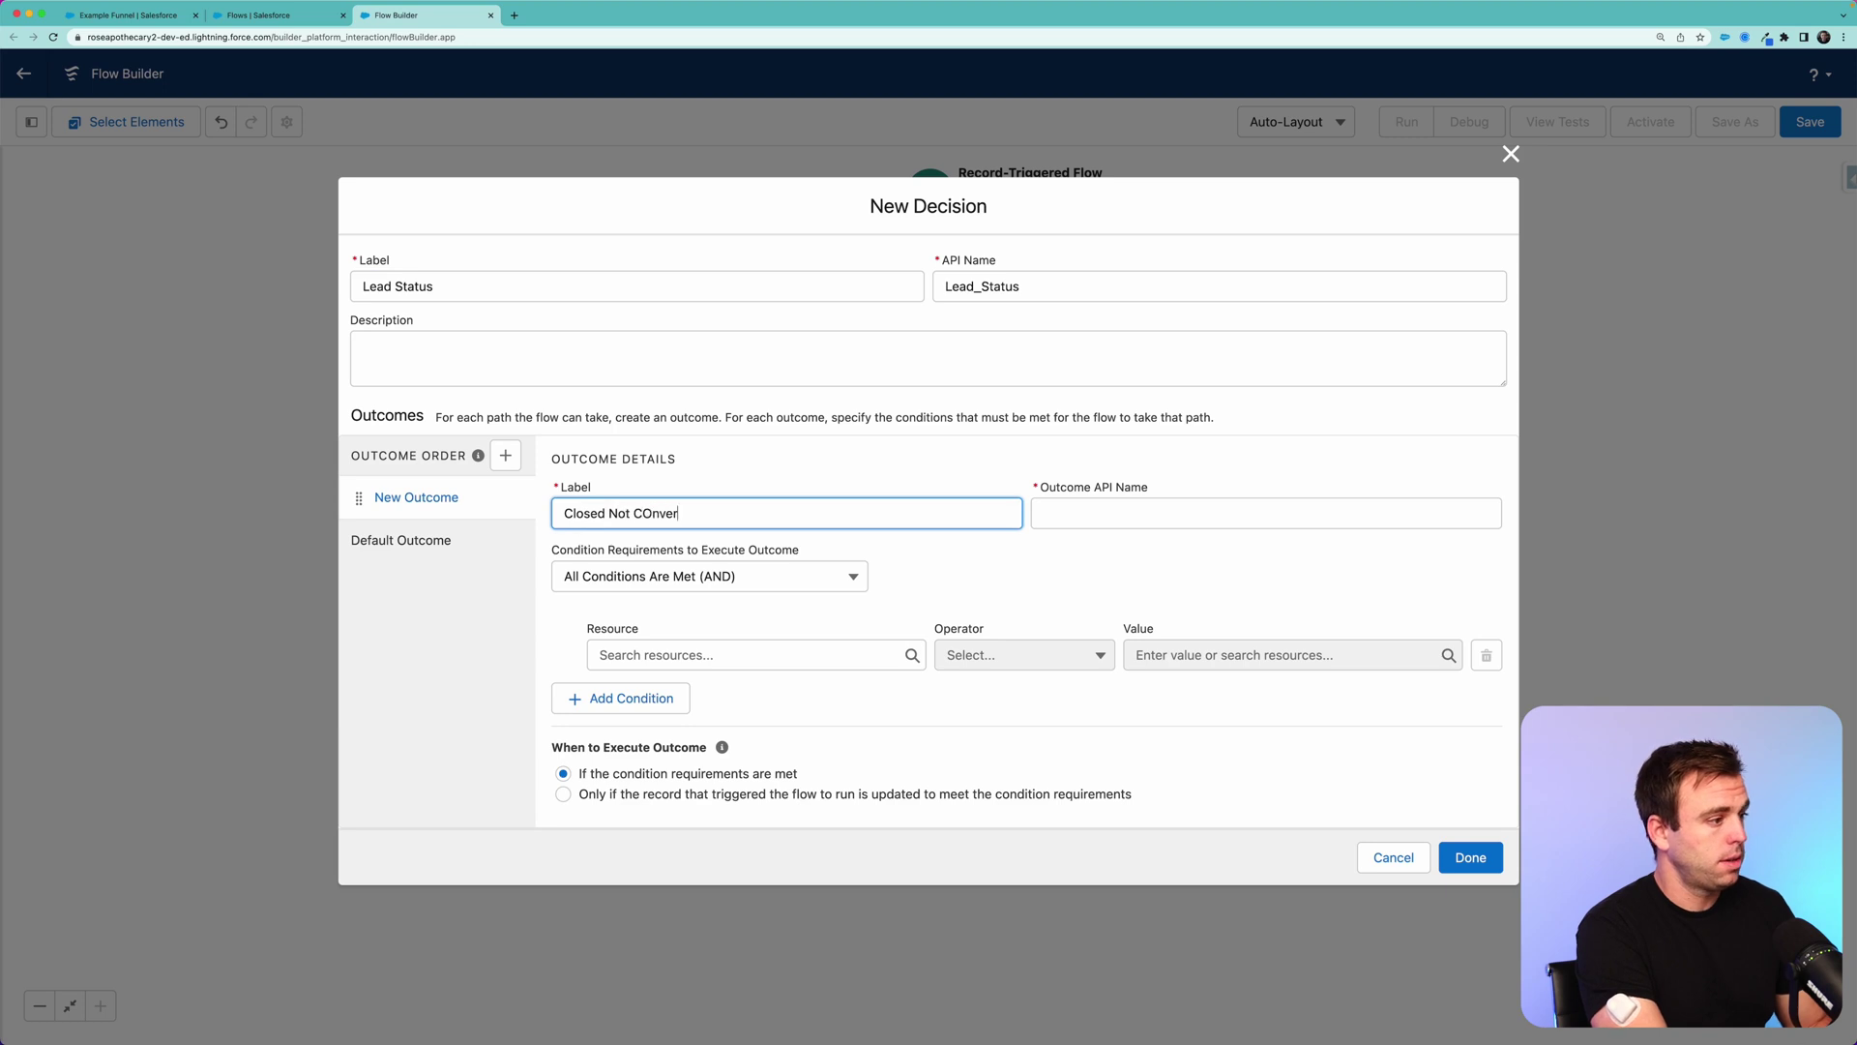
pyautogui.press('BackSpace')
pyautogui.press('BackSpace')
pyautogui.press('BackSpace')
pyautogui.press('BackSpace')
pyautogui.press('BackSpace')
pyautogui.write('onverted')
# Add a second outcome to the Lead Status decision and label it "Closed Converted"
pyautogui.click(505, 455)
pyautogui.click(634, 515)
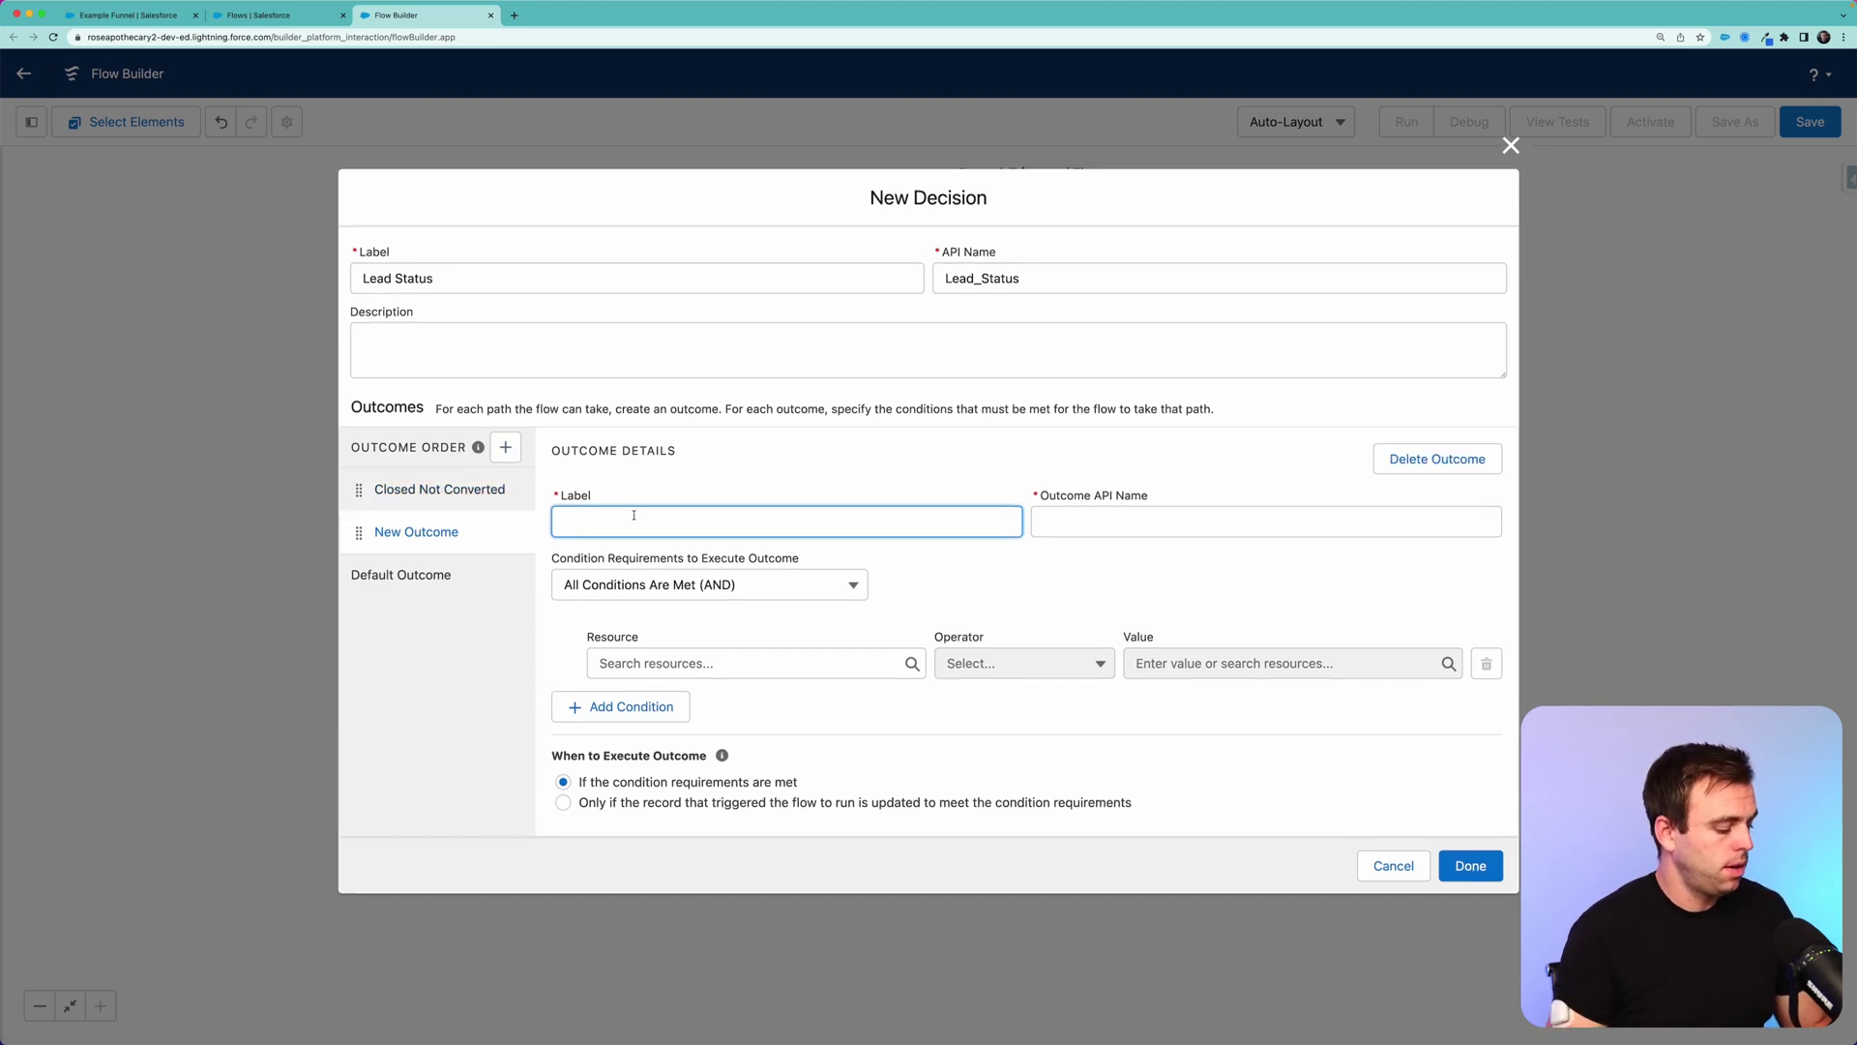
pyautogui.write('Closed Converted')
# Set the Closed Converted outcome's condition to $Record > Status Equals "Closed - Converted"
pyautogui.click(700, 663)
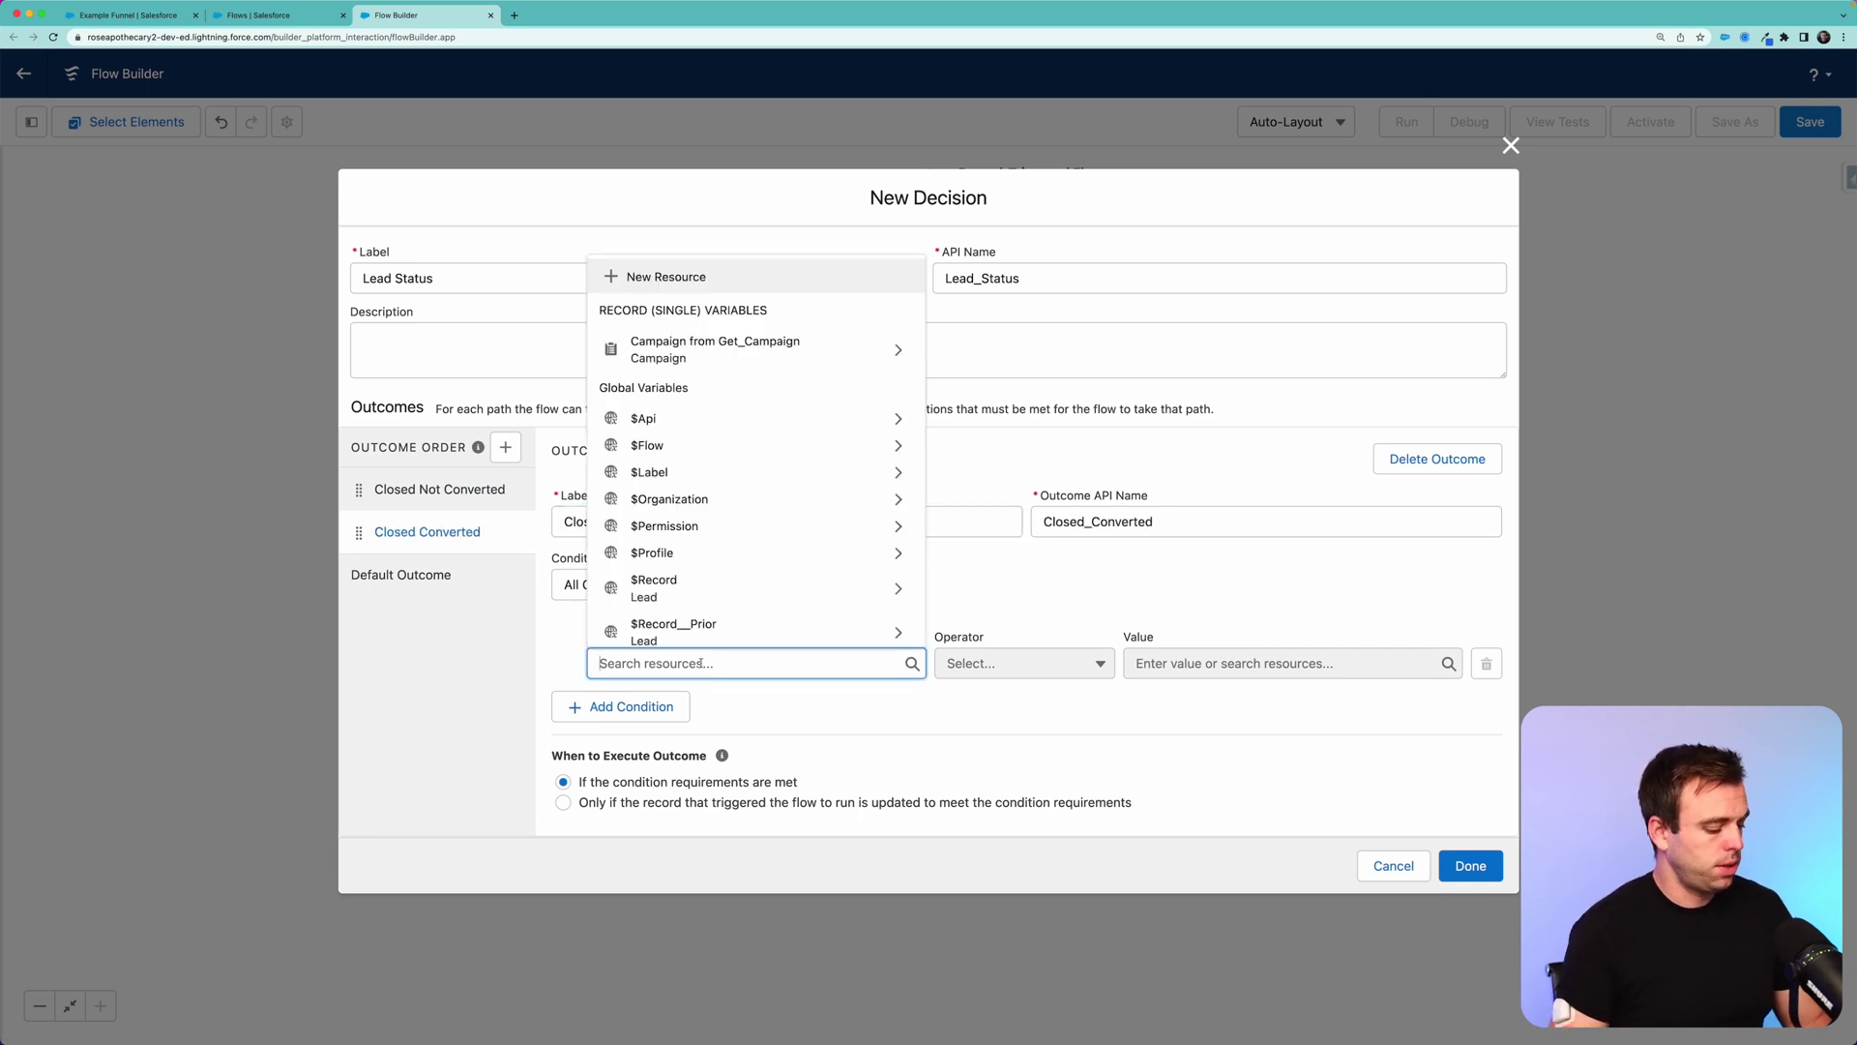
pyautogui.scroll(-2, 715, 541)
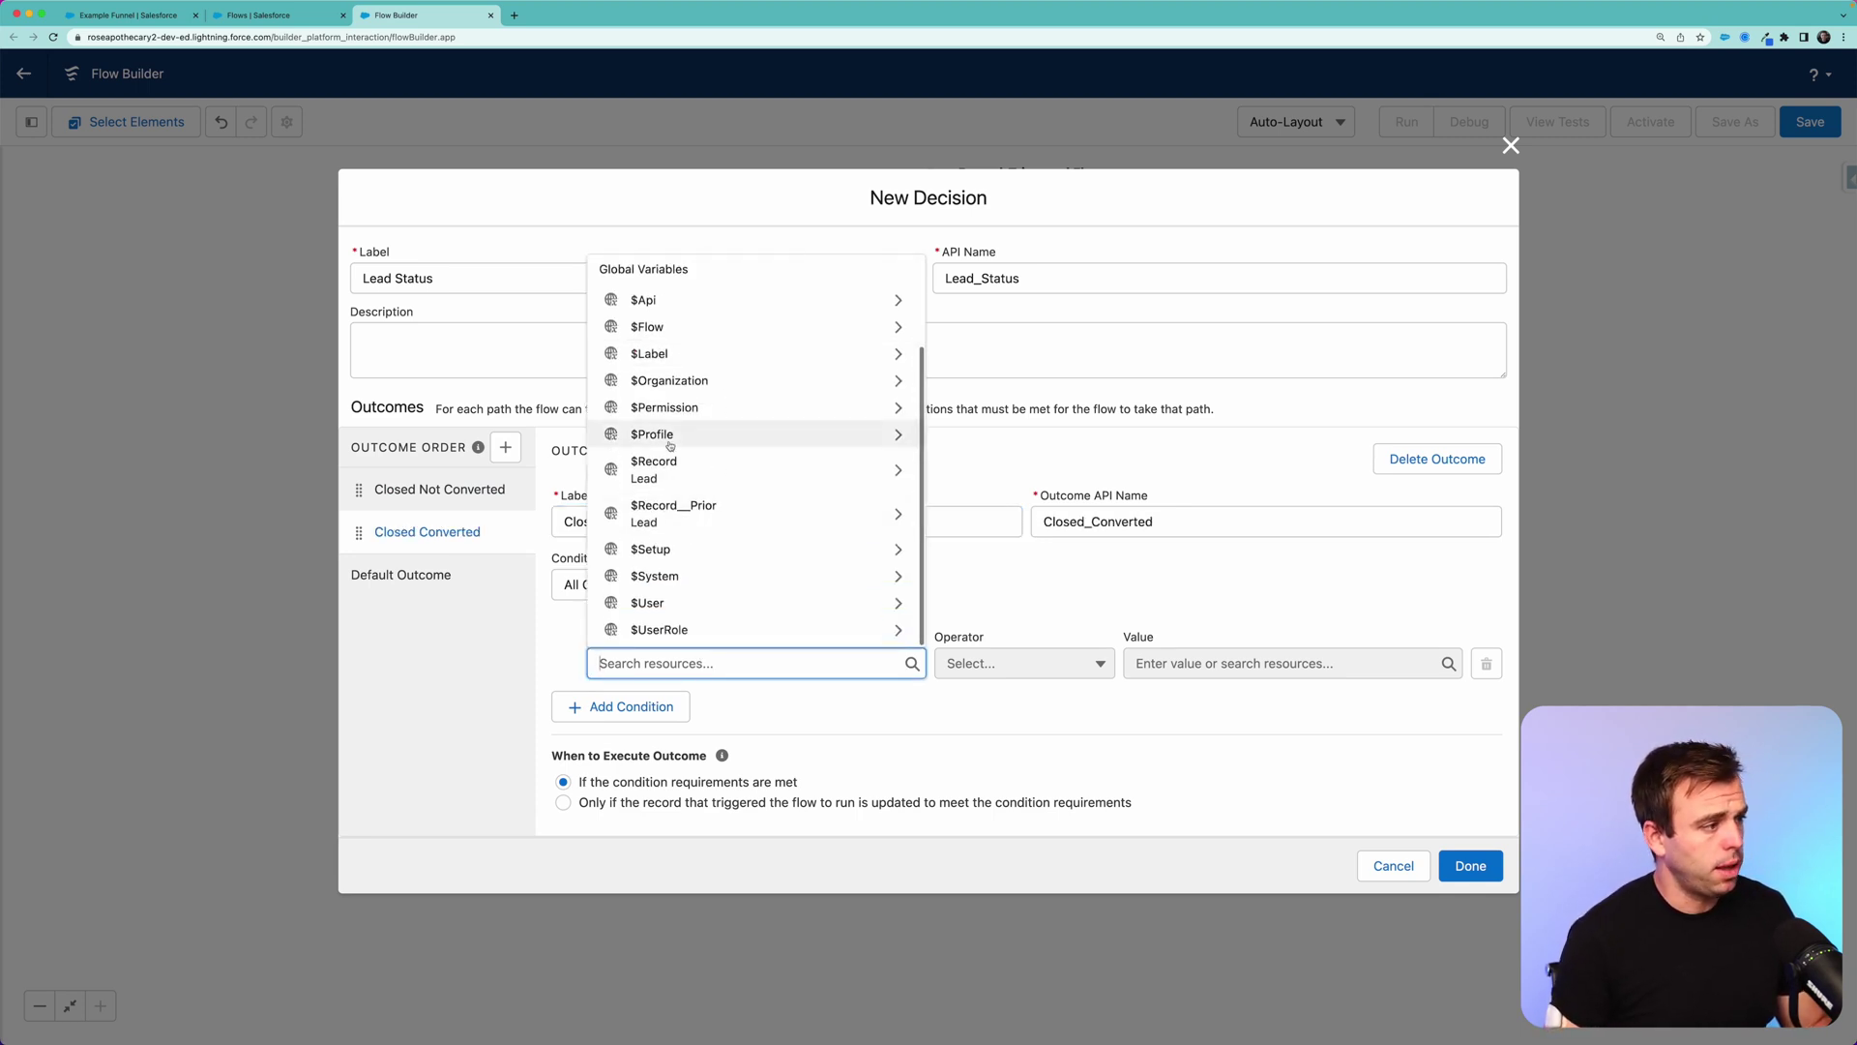
pyautogui.click(672, 469)
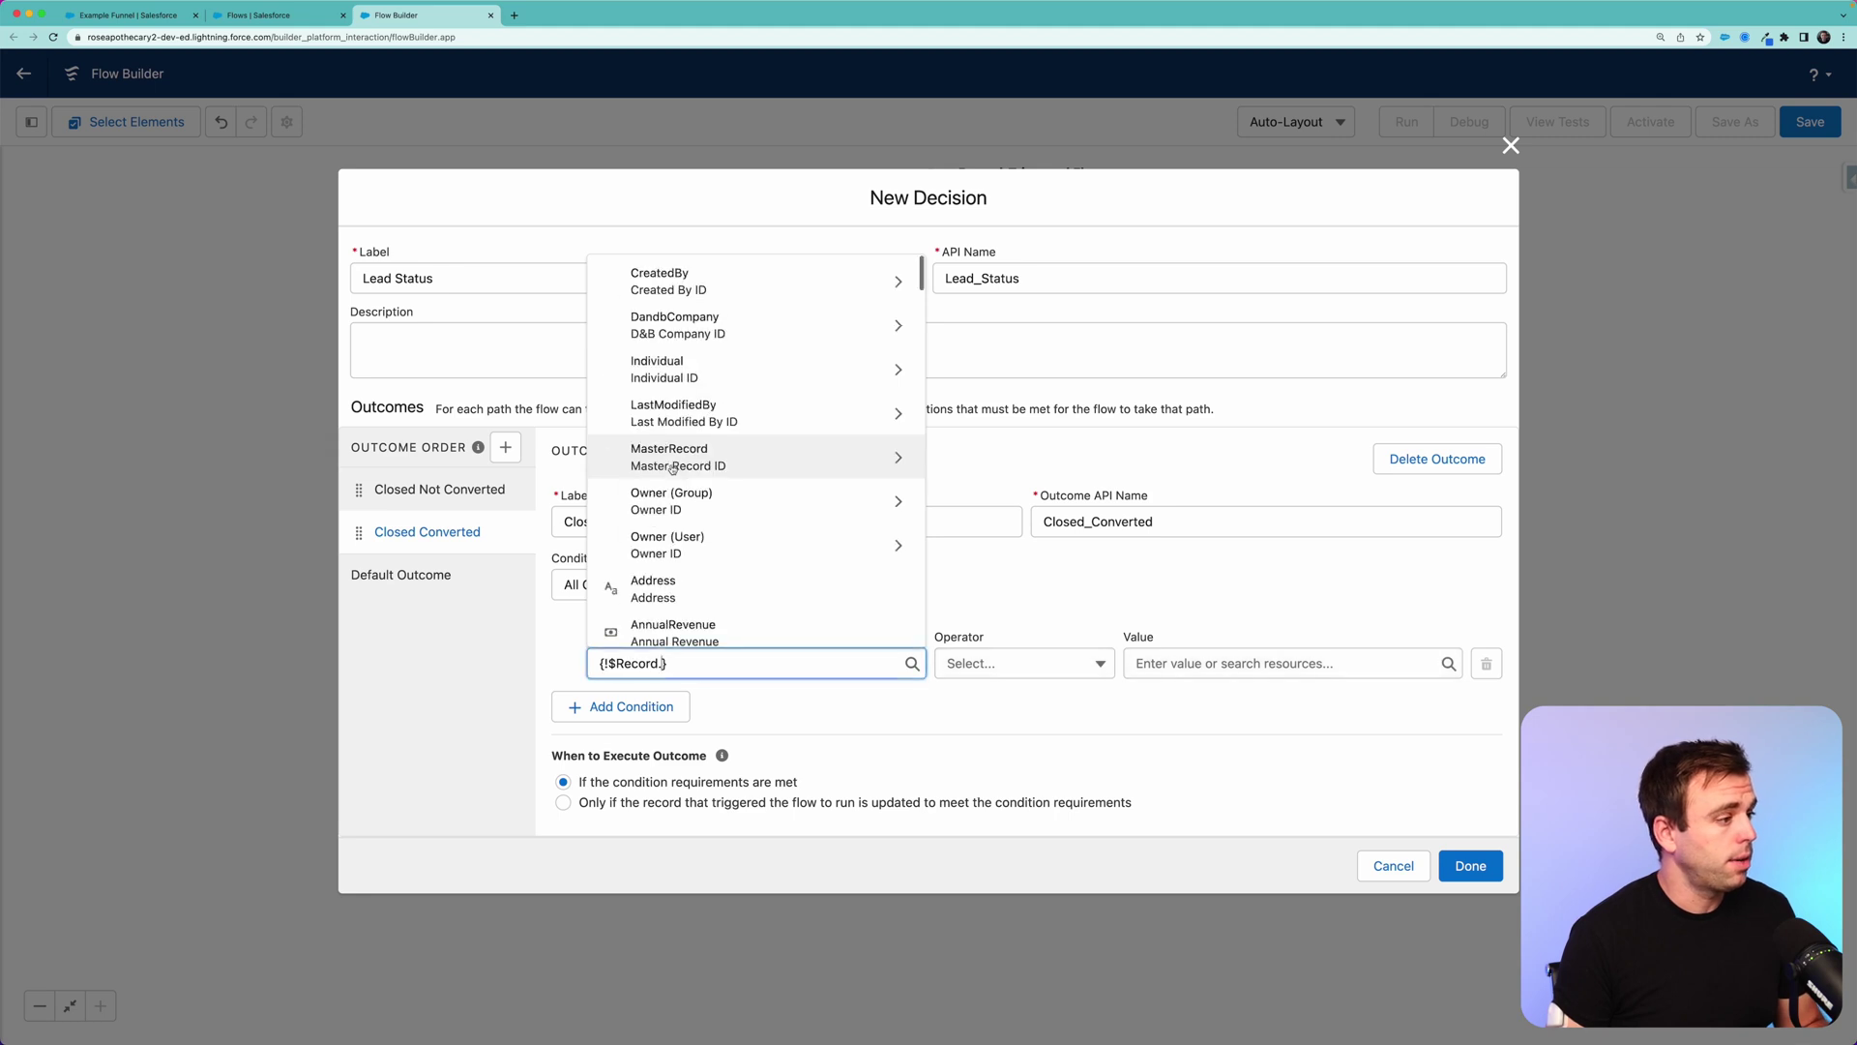
pyautogui.write('statu')
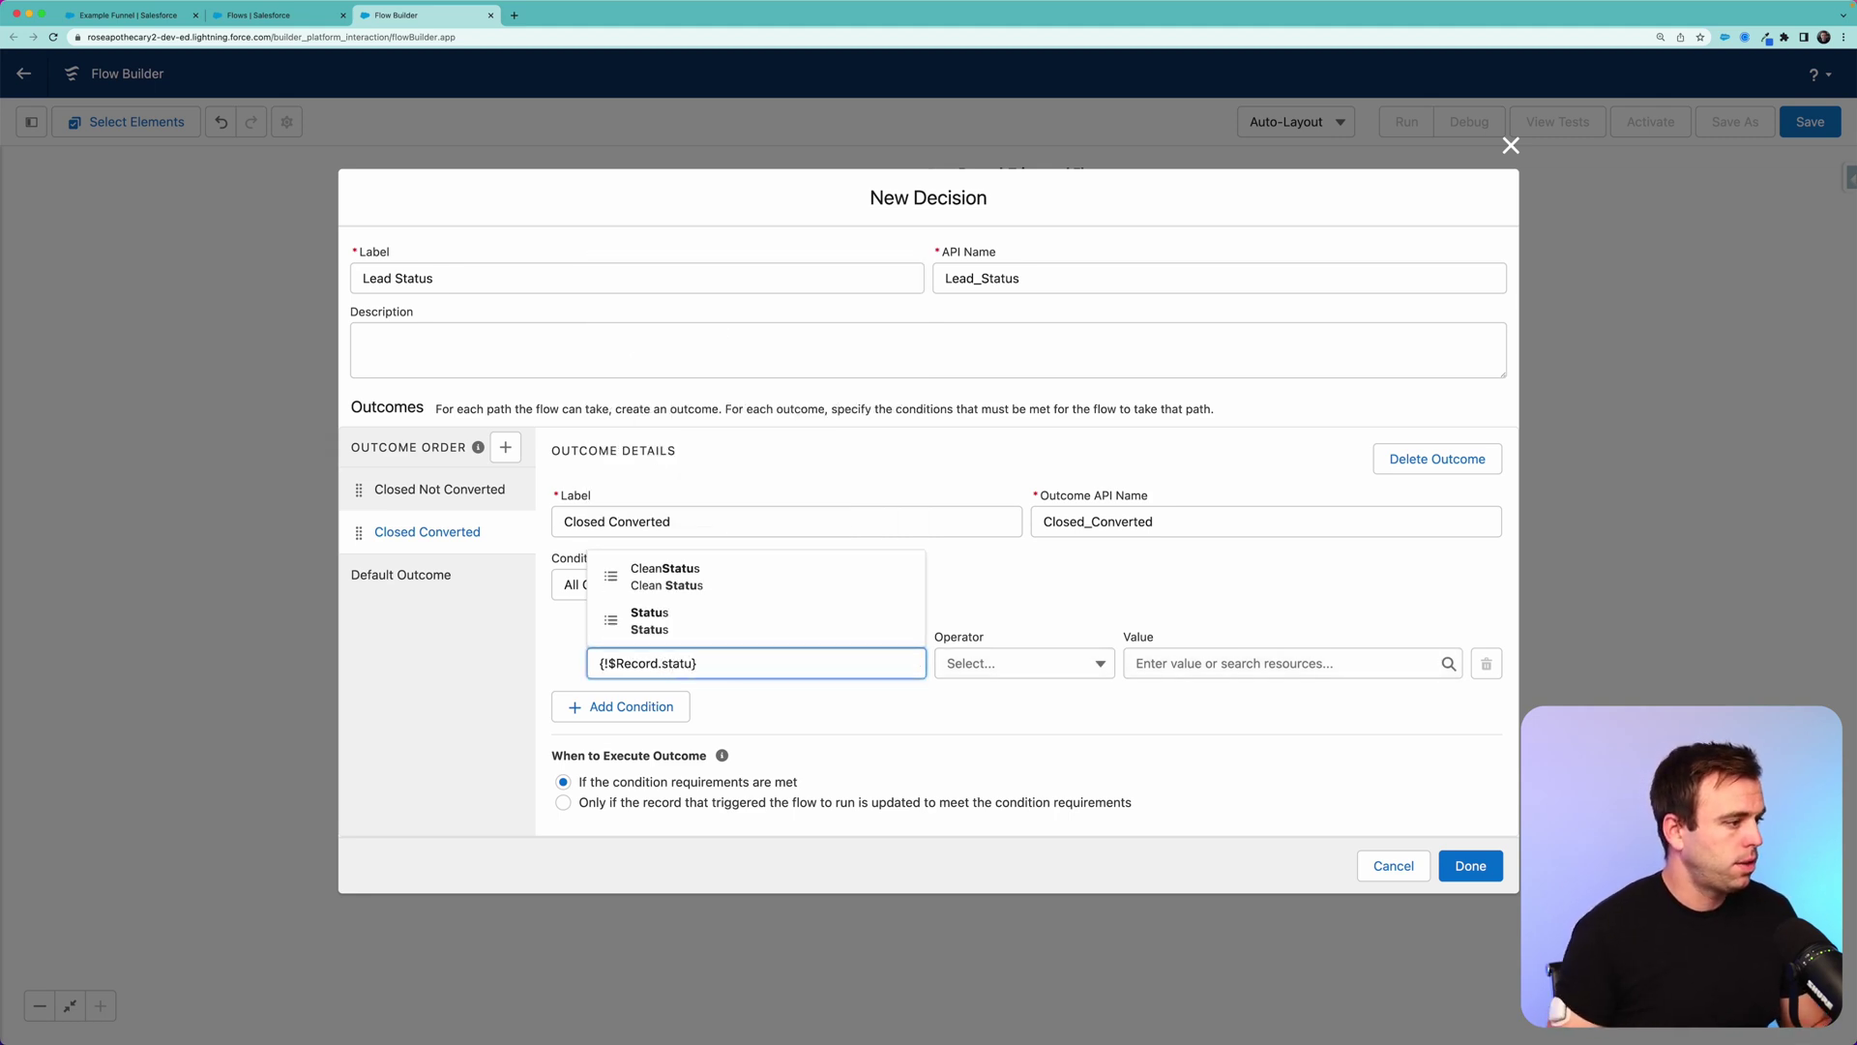
pyautogui.click(667, 620)
pyautogui.click(1209, 663)
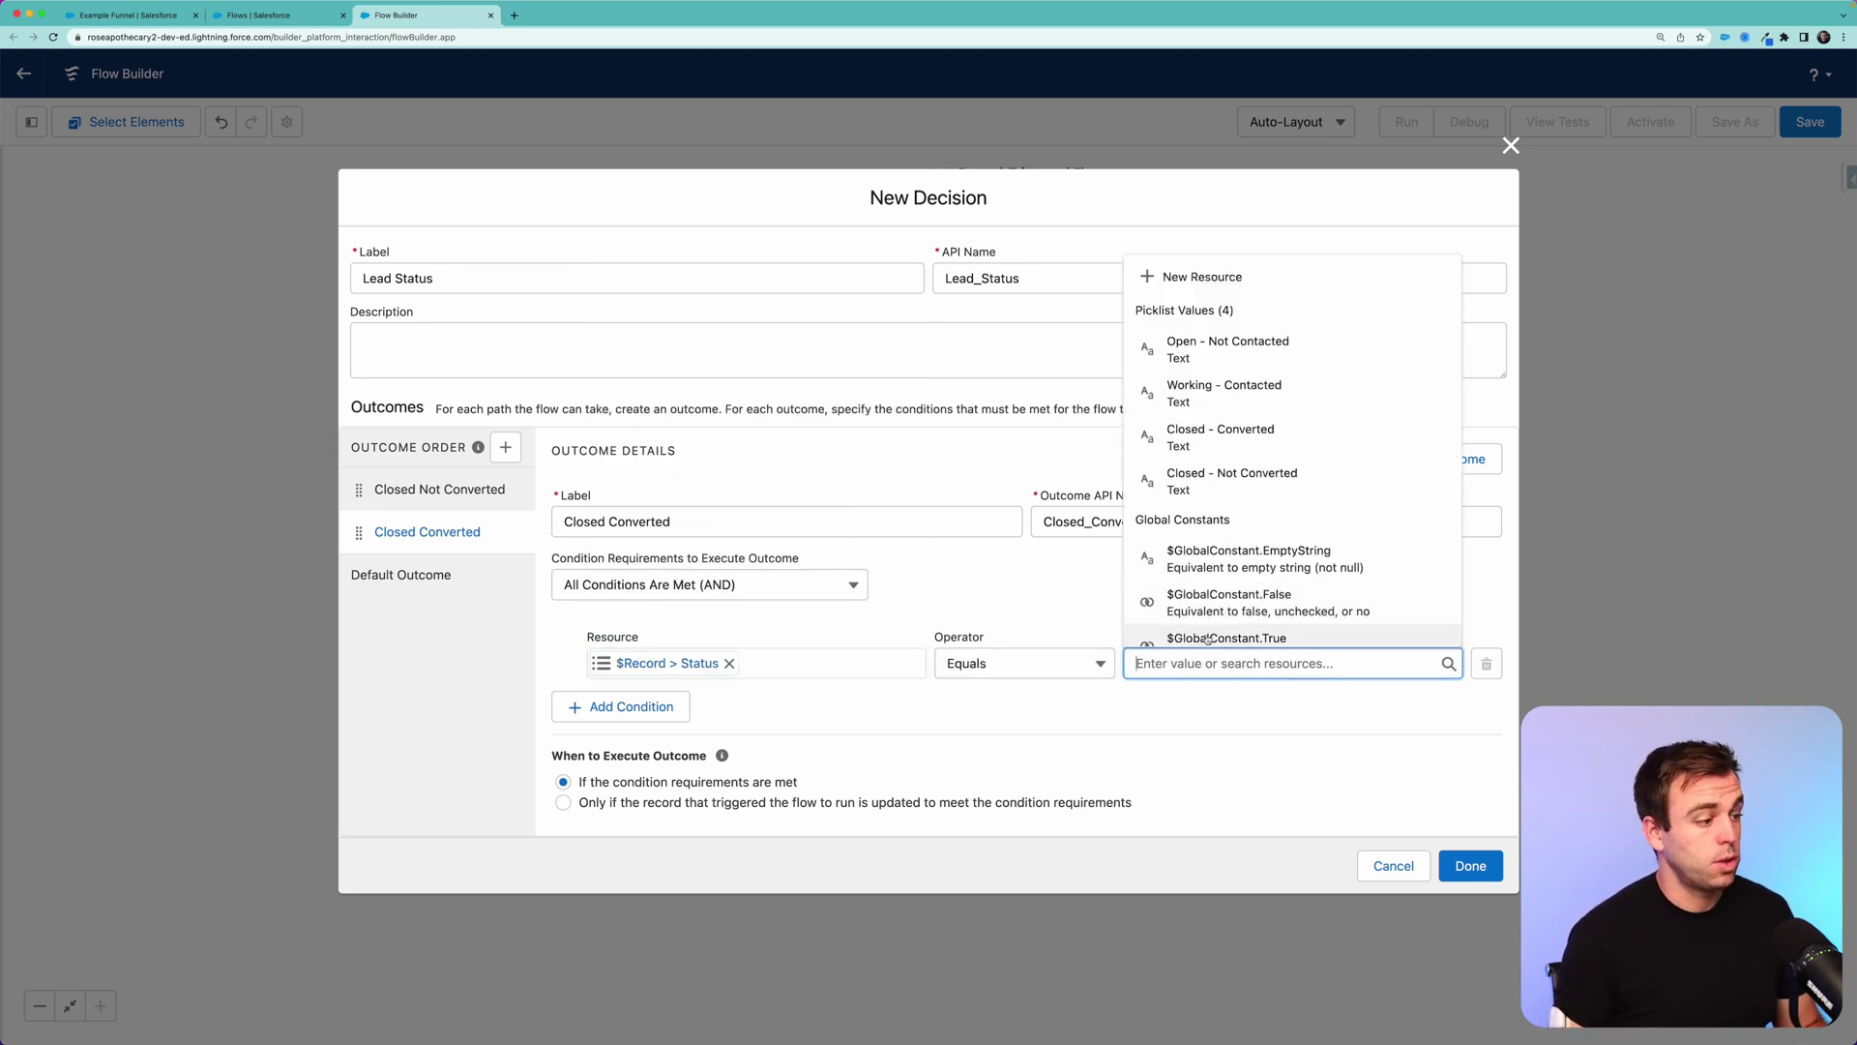
pyautogui.click(1224, 439)
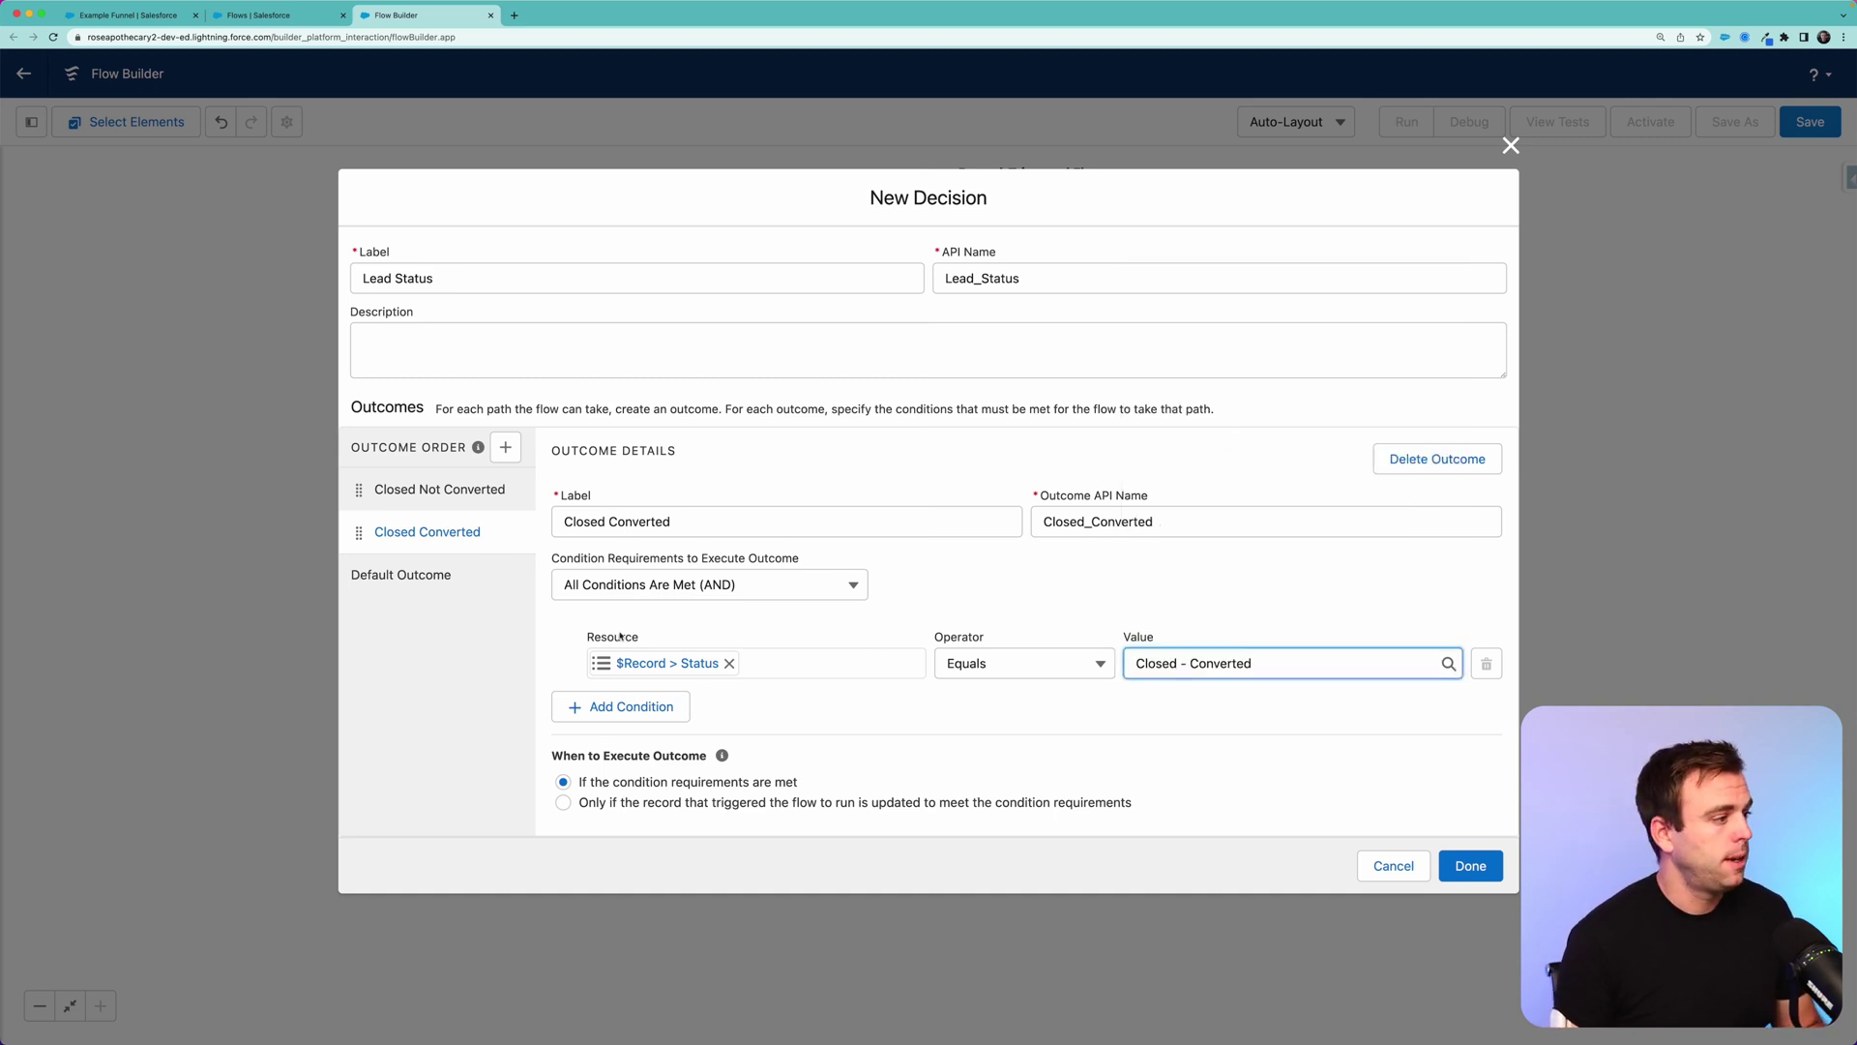
# Set the Closed Not Converted outcome's condition to $Record > Status Equals "Closed - Not Converted" and finish the decision
pyautogui.click(448, 503)
pyautogui.click(668, 663)
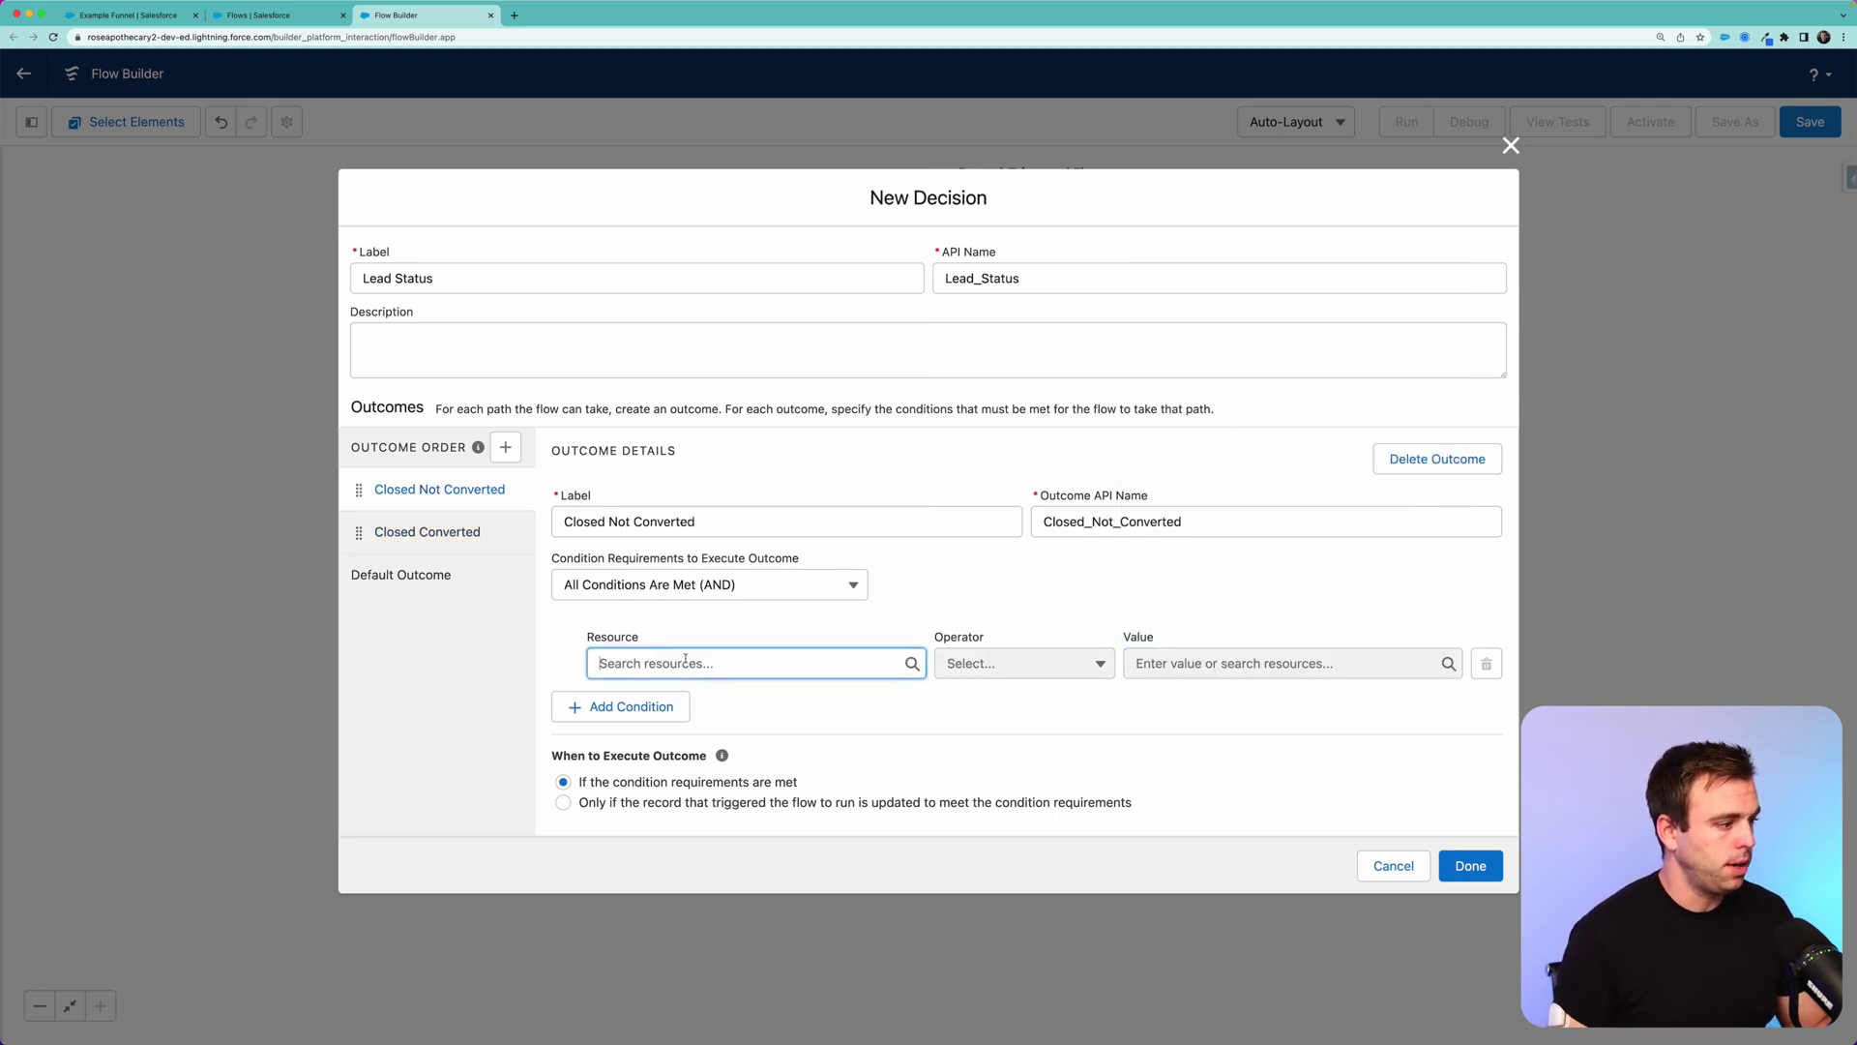
pyautogui.write('rec')
pyautogui.click(662, 577)
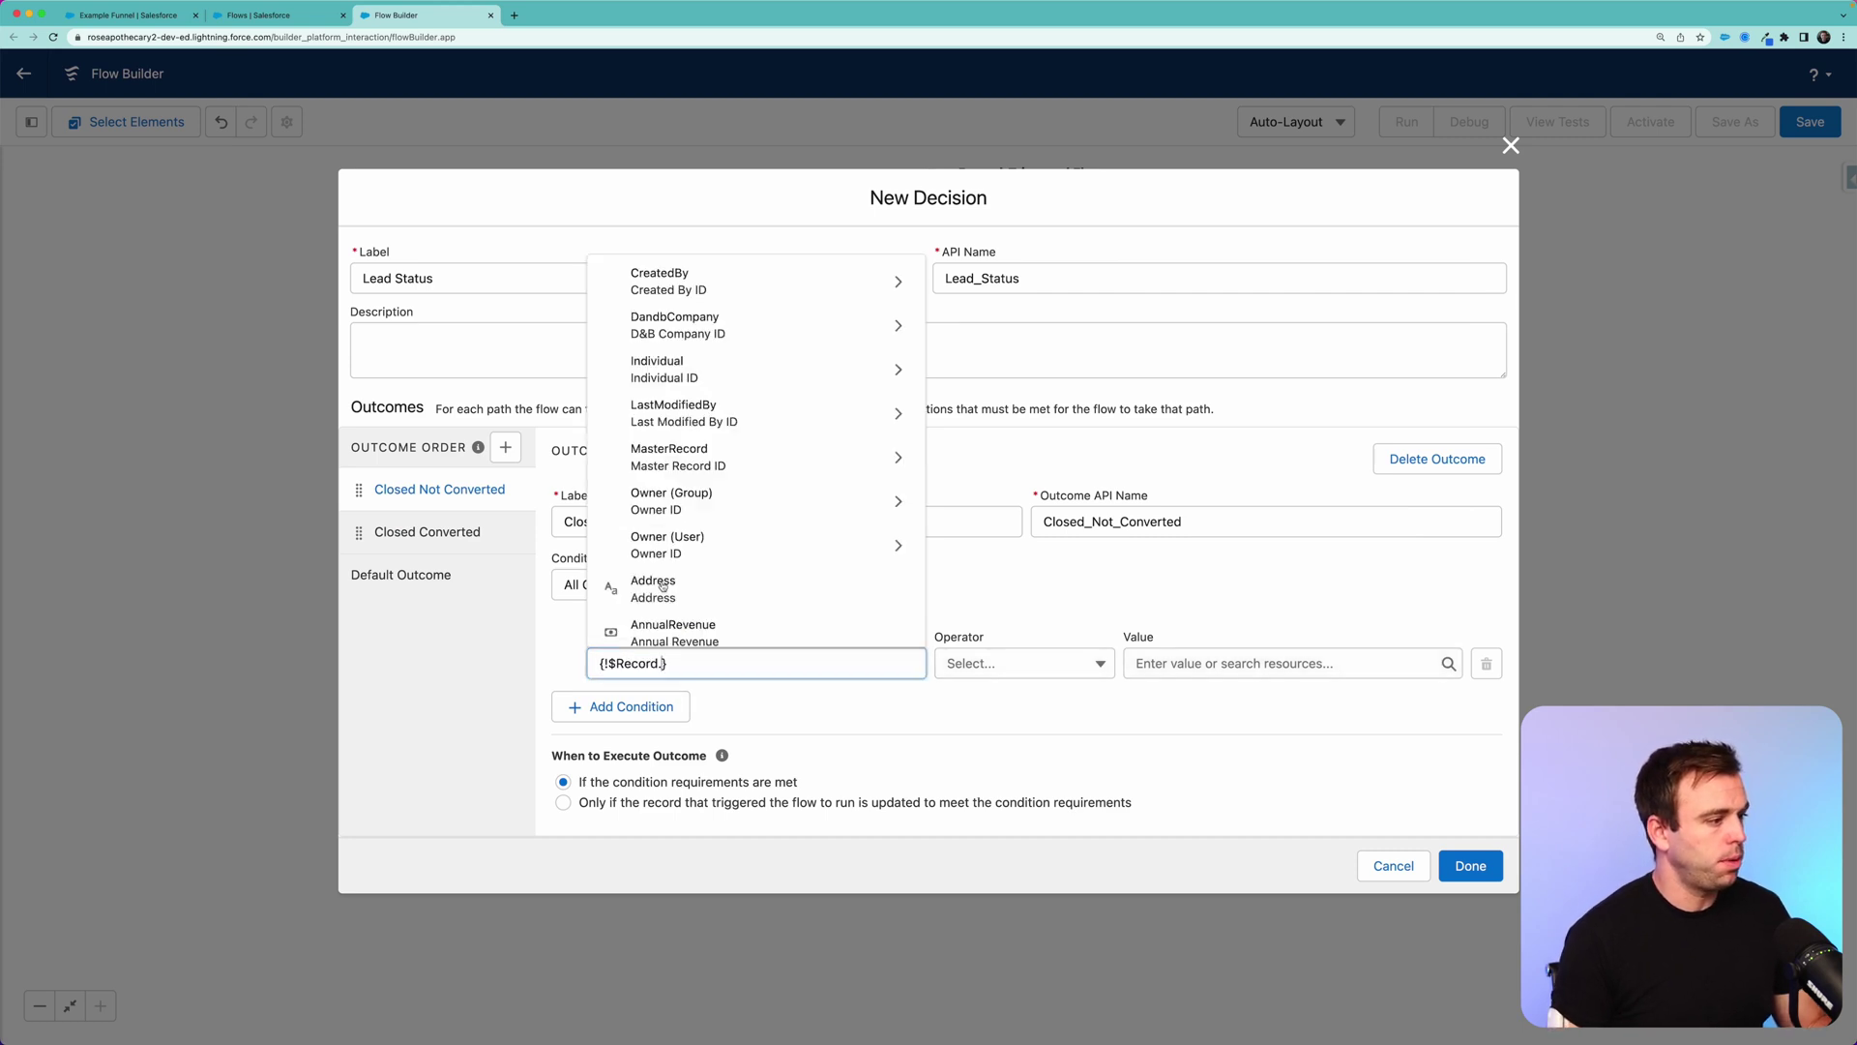
pyautogui.write('status')
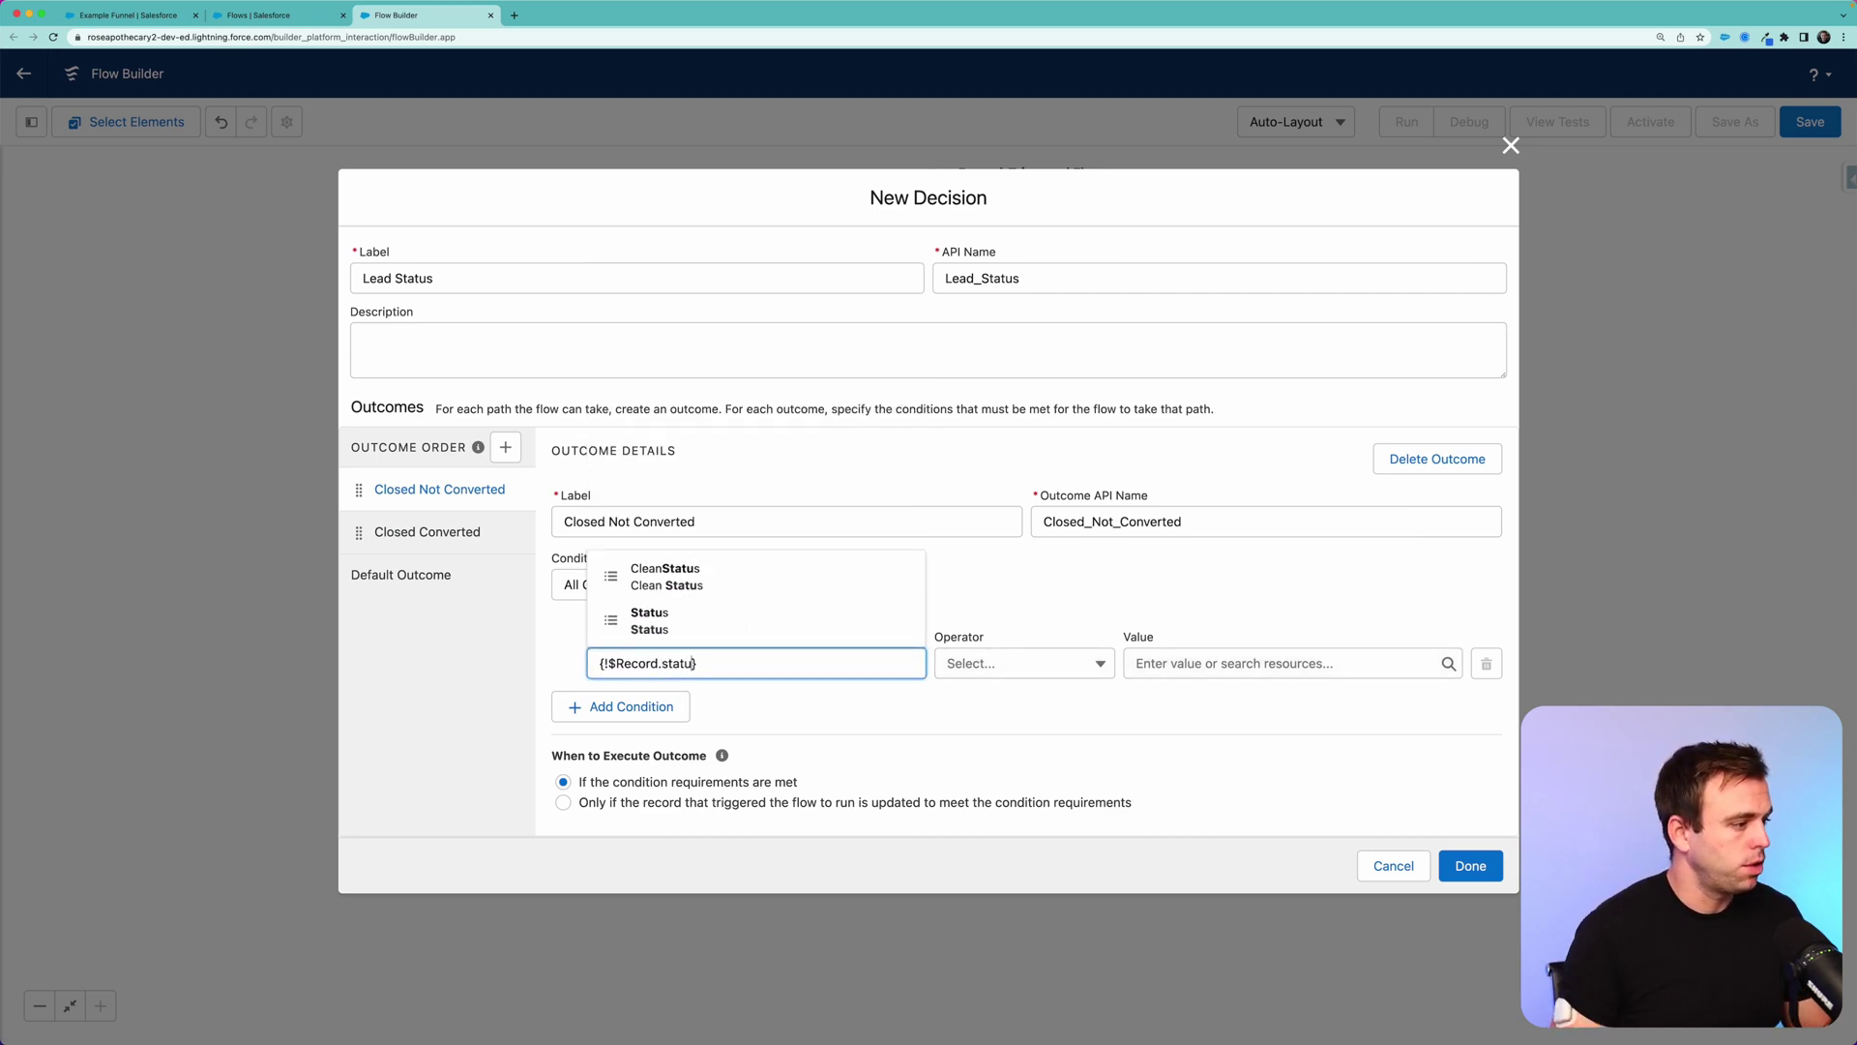
pyautogui.click(669, 622)
pyautogui.click(1257, 663)
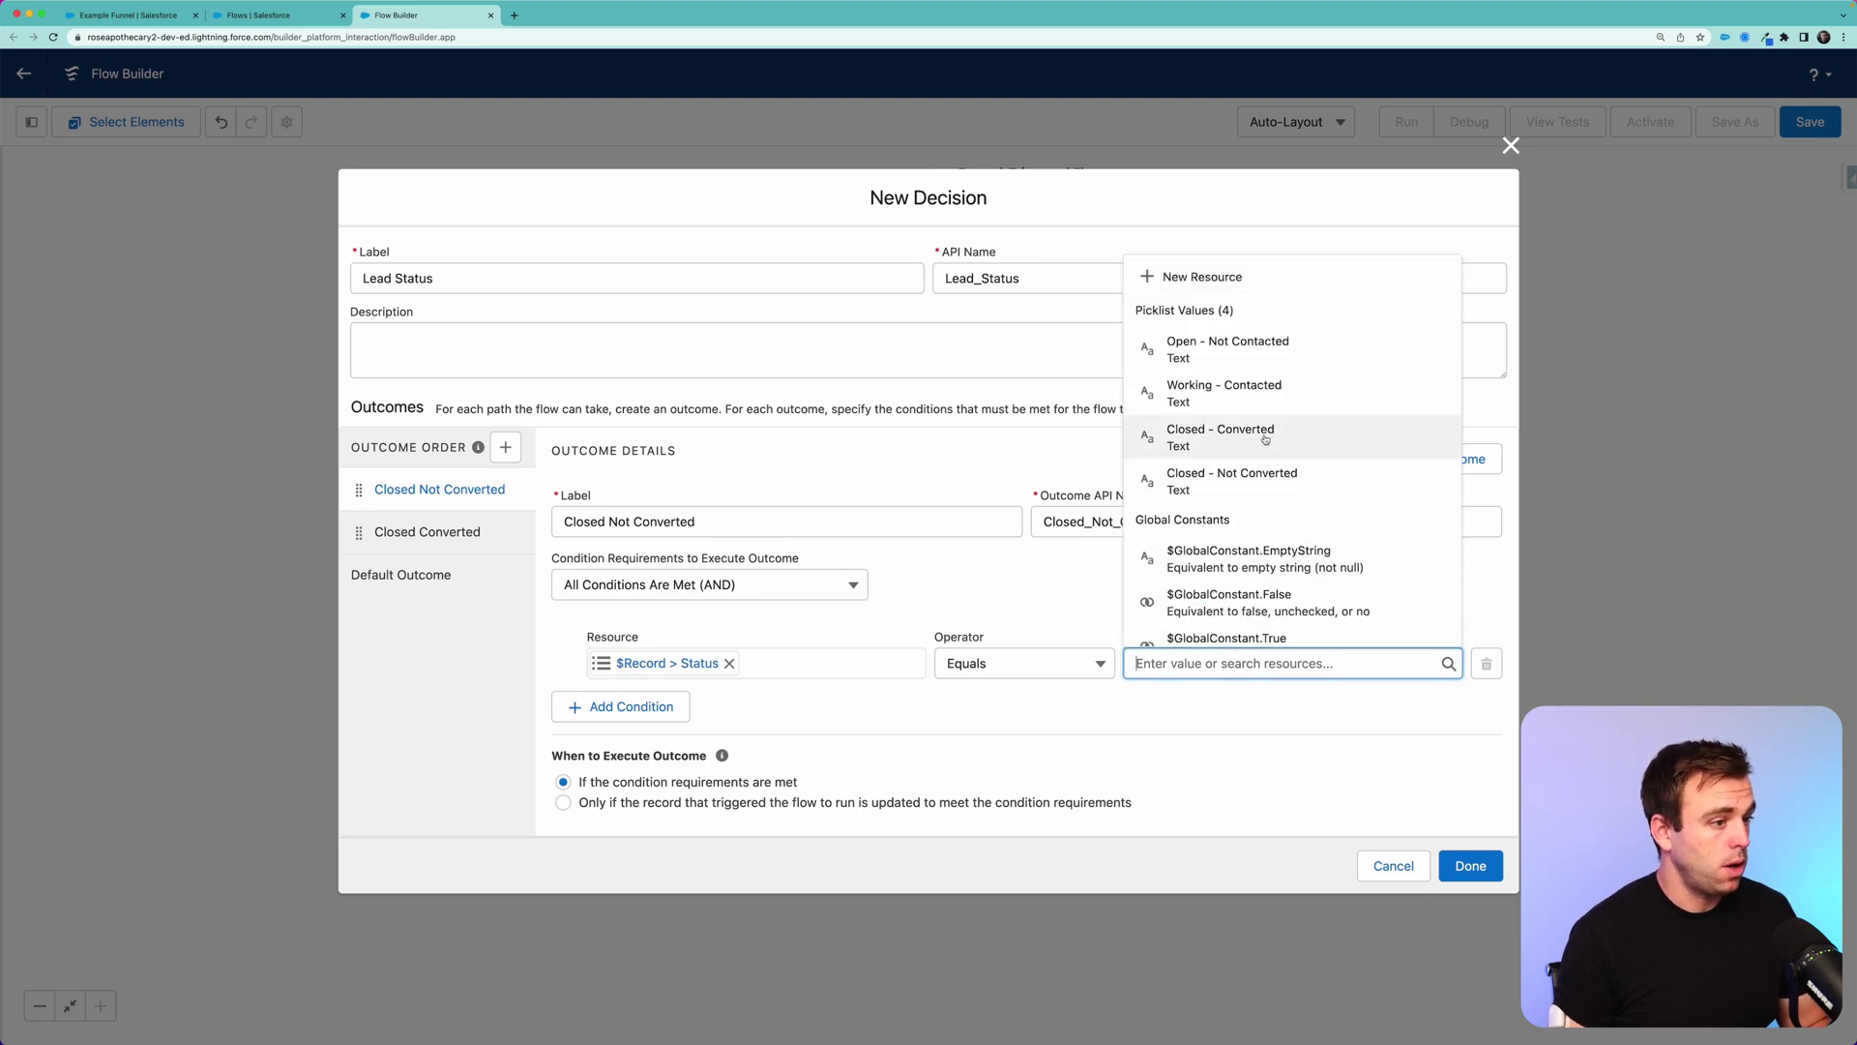
pyautogui.click(1248, 481)
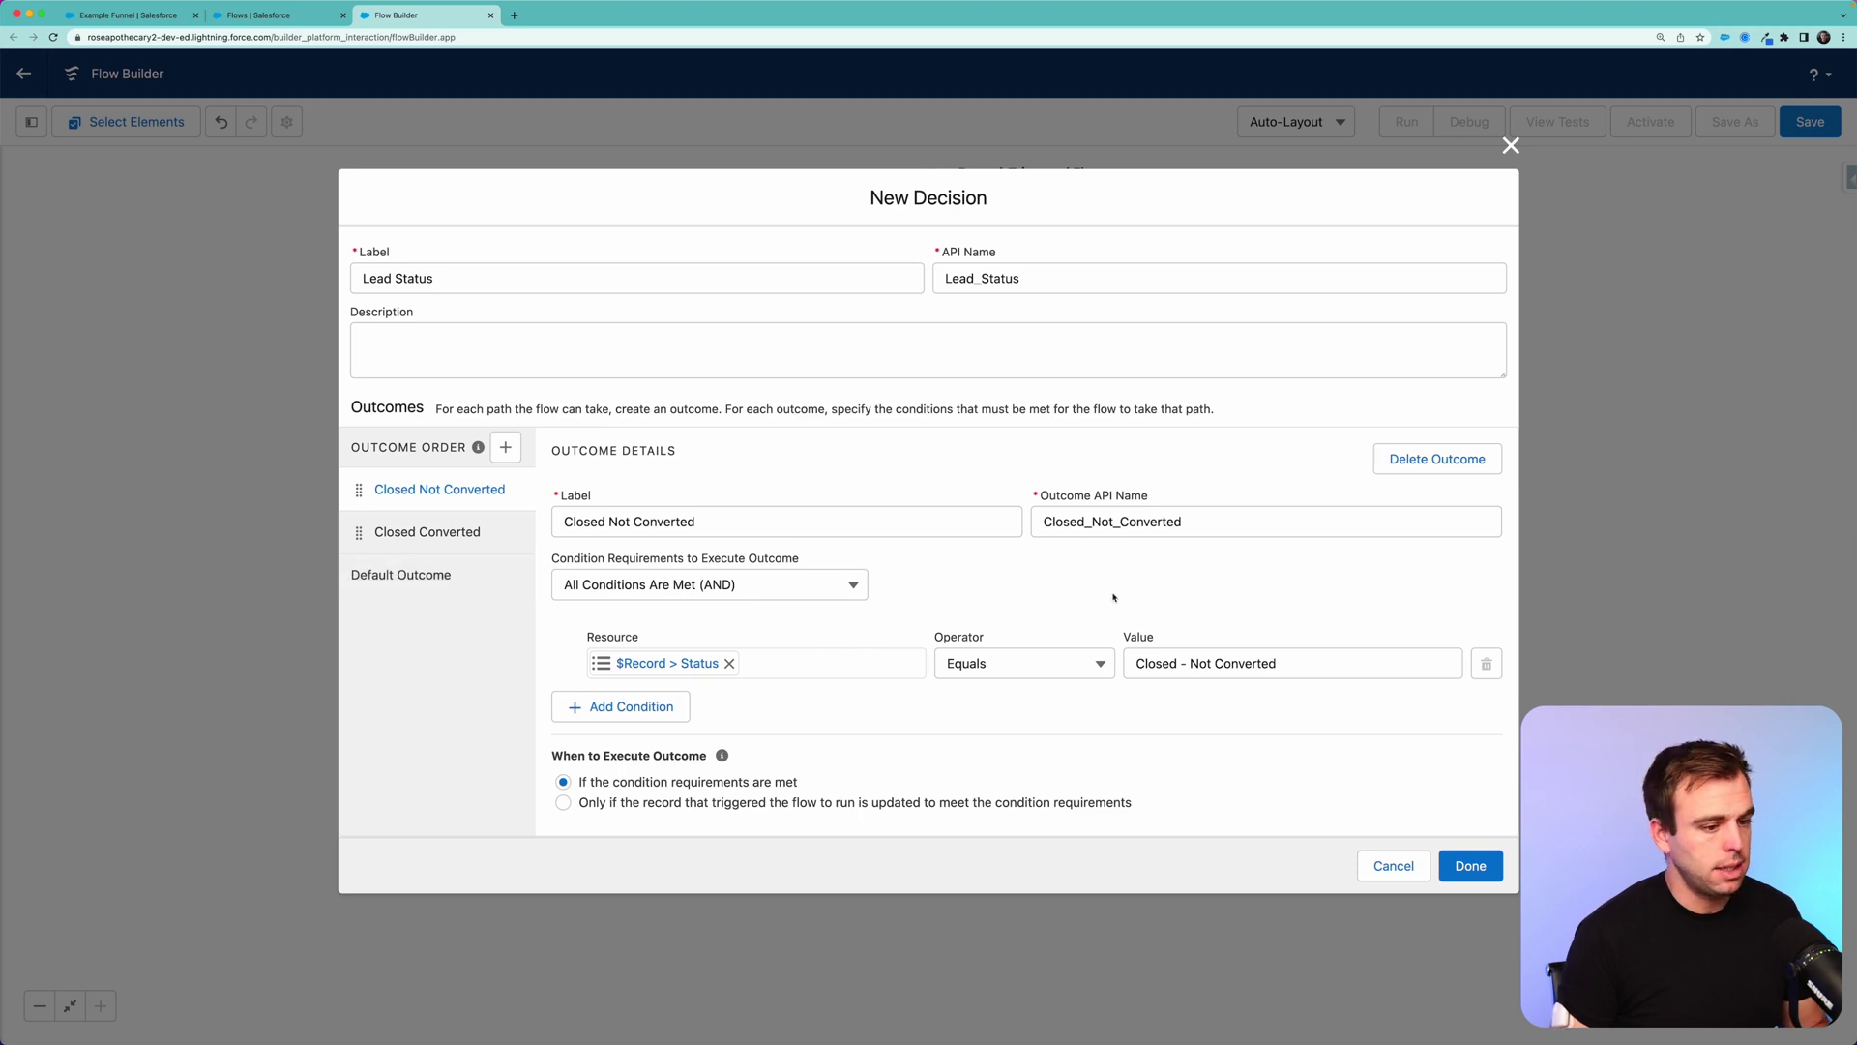
pyautogui.click(1483, 869)
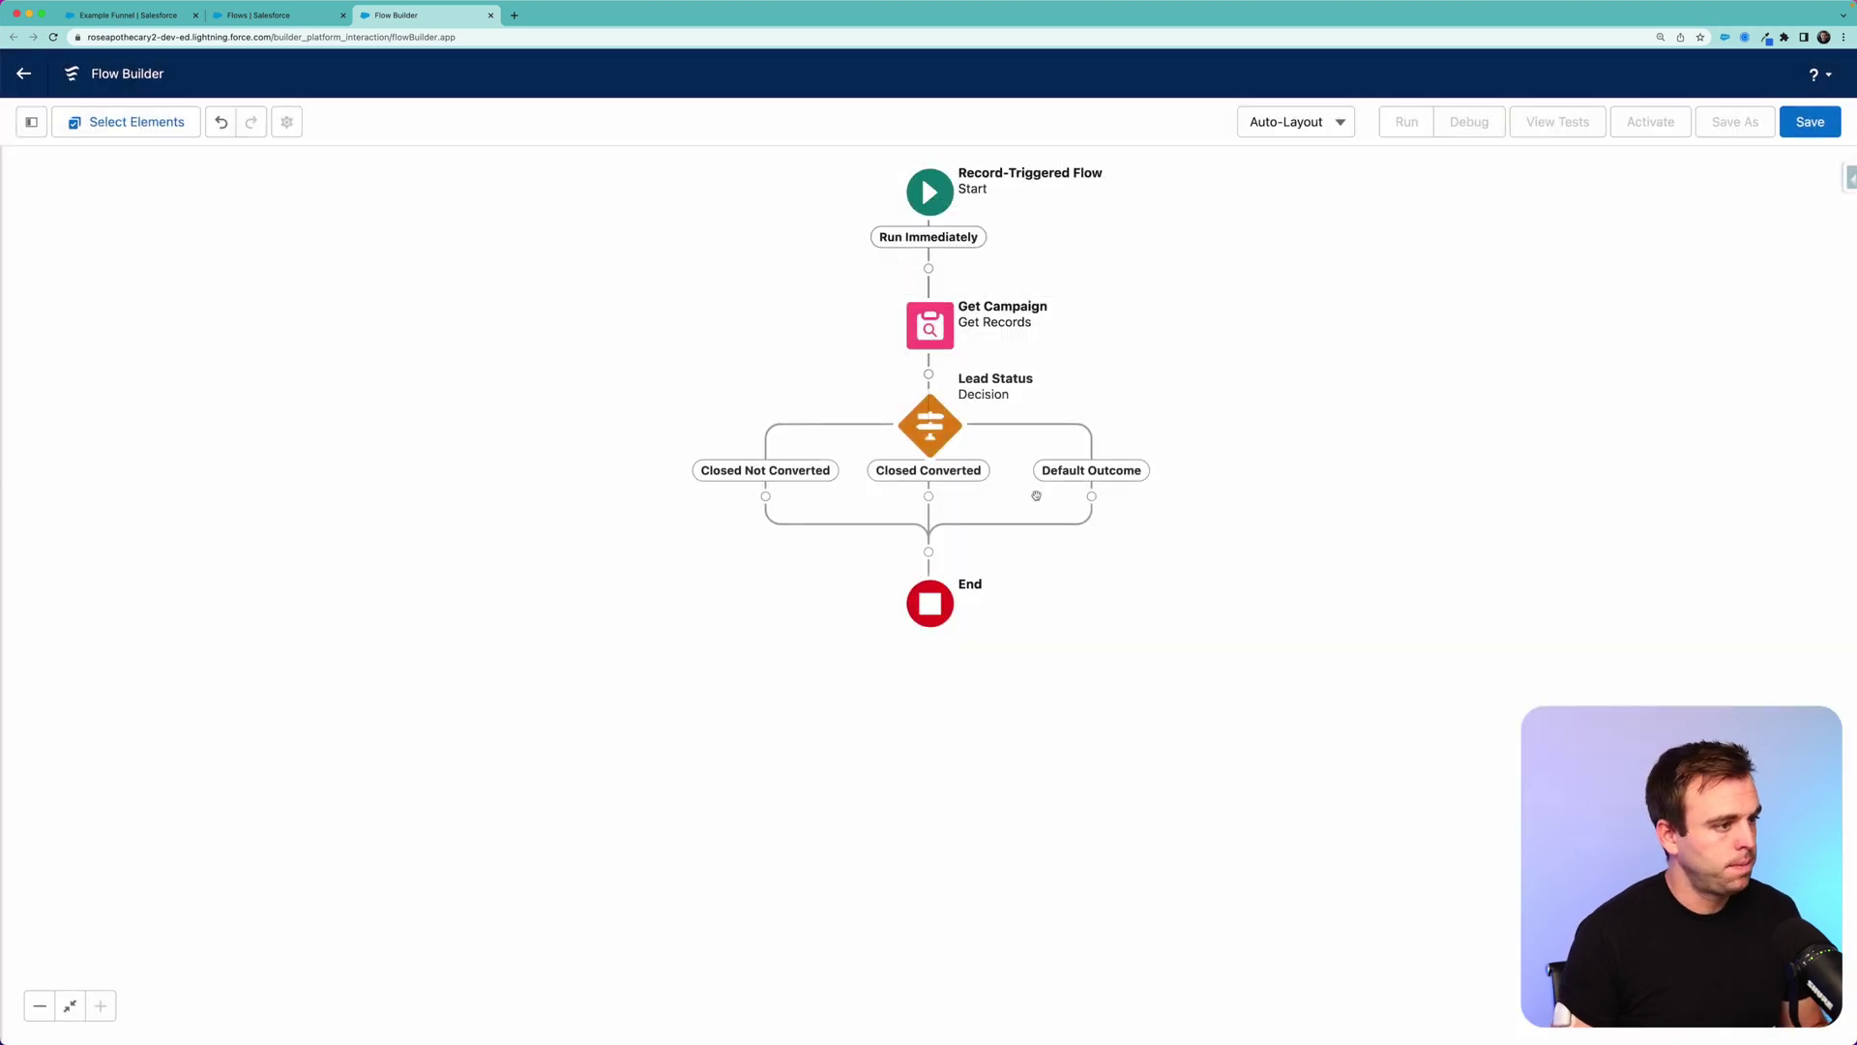
# Add an End element to the Default Outcome path of the Lead Status decision
pyautogui.click(1091, 496)
pyautogui.scroll(-5, 1115, 830)
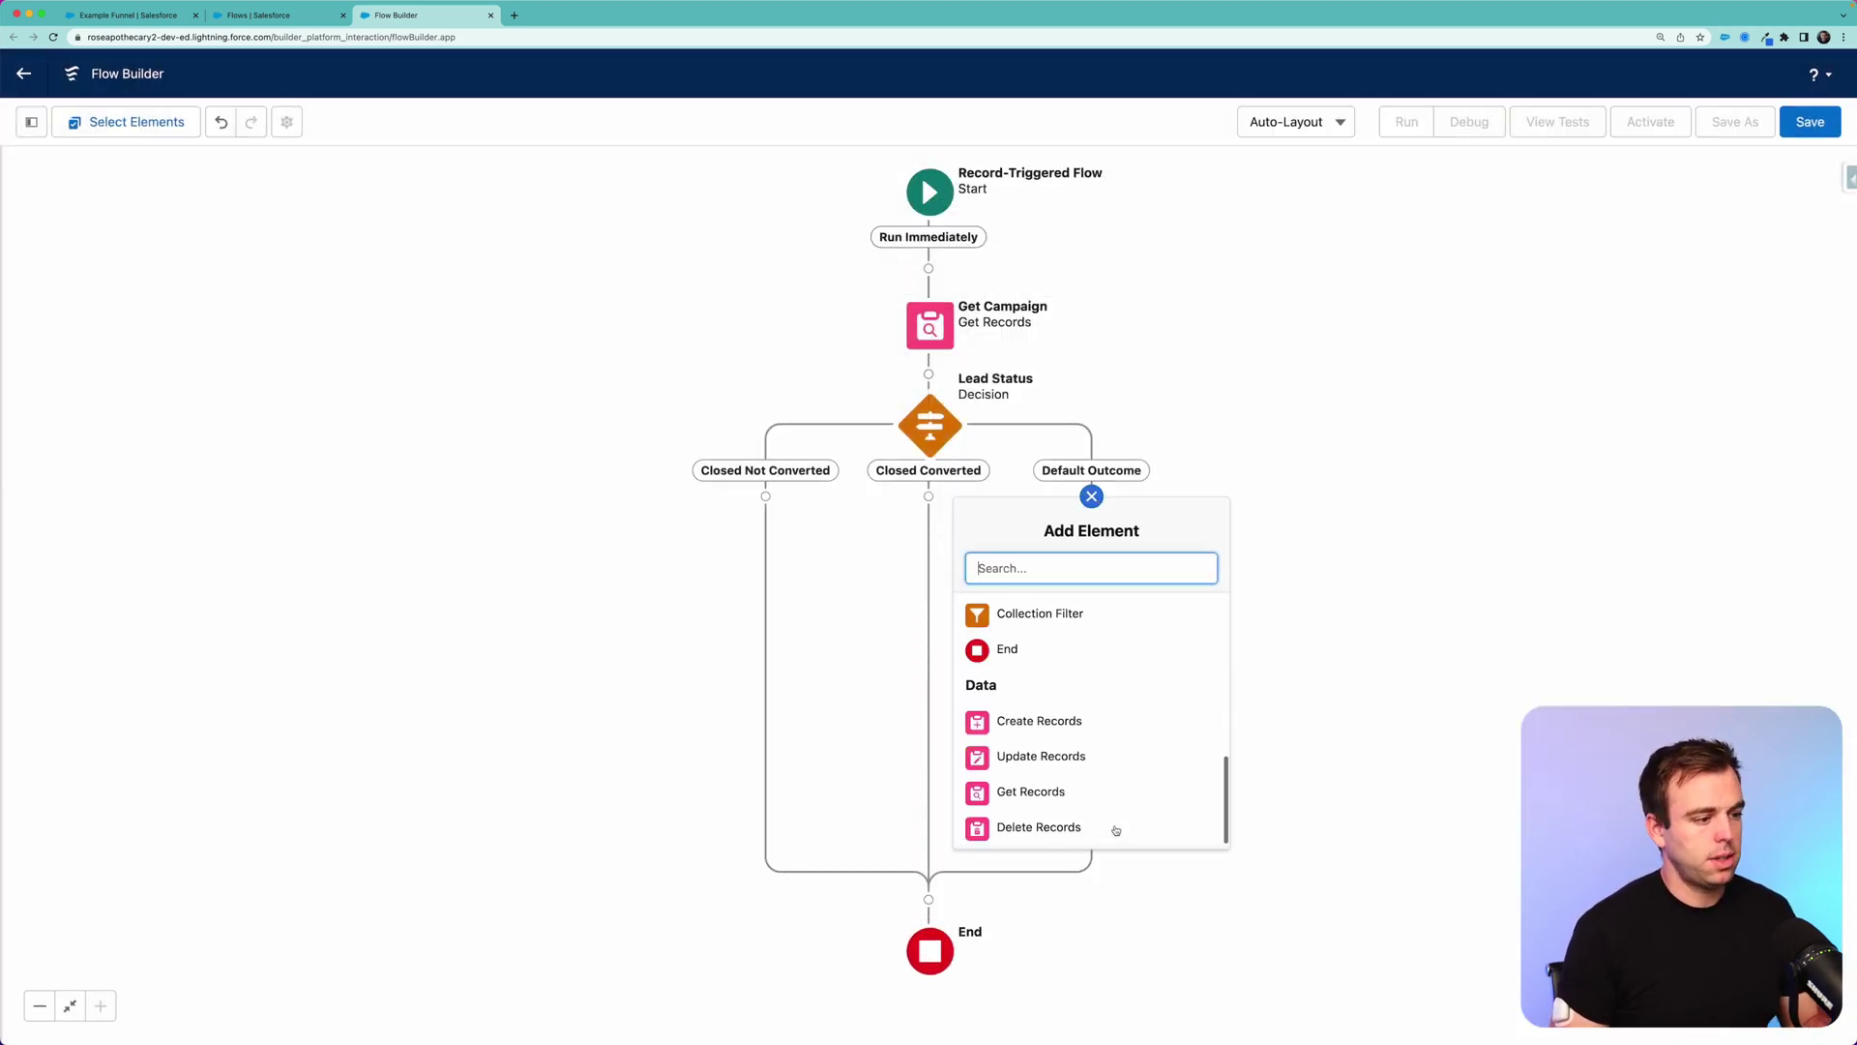
pyautogui.click(1071, 656)
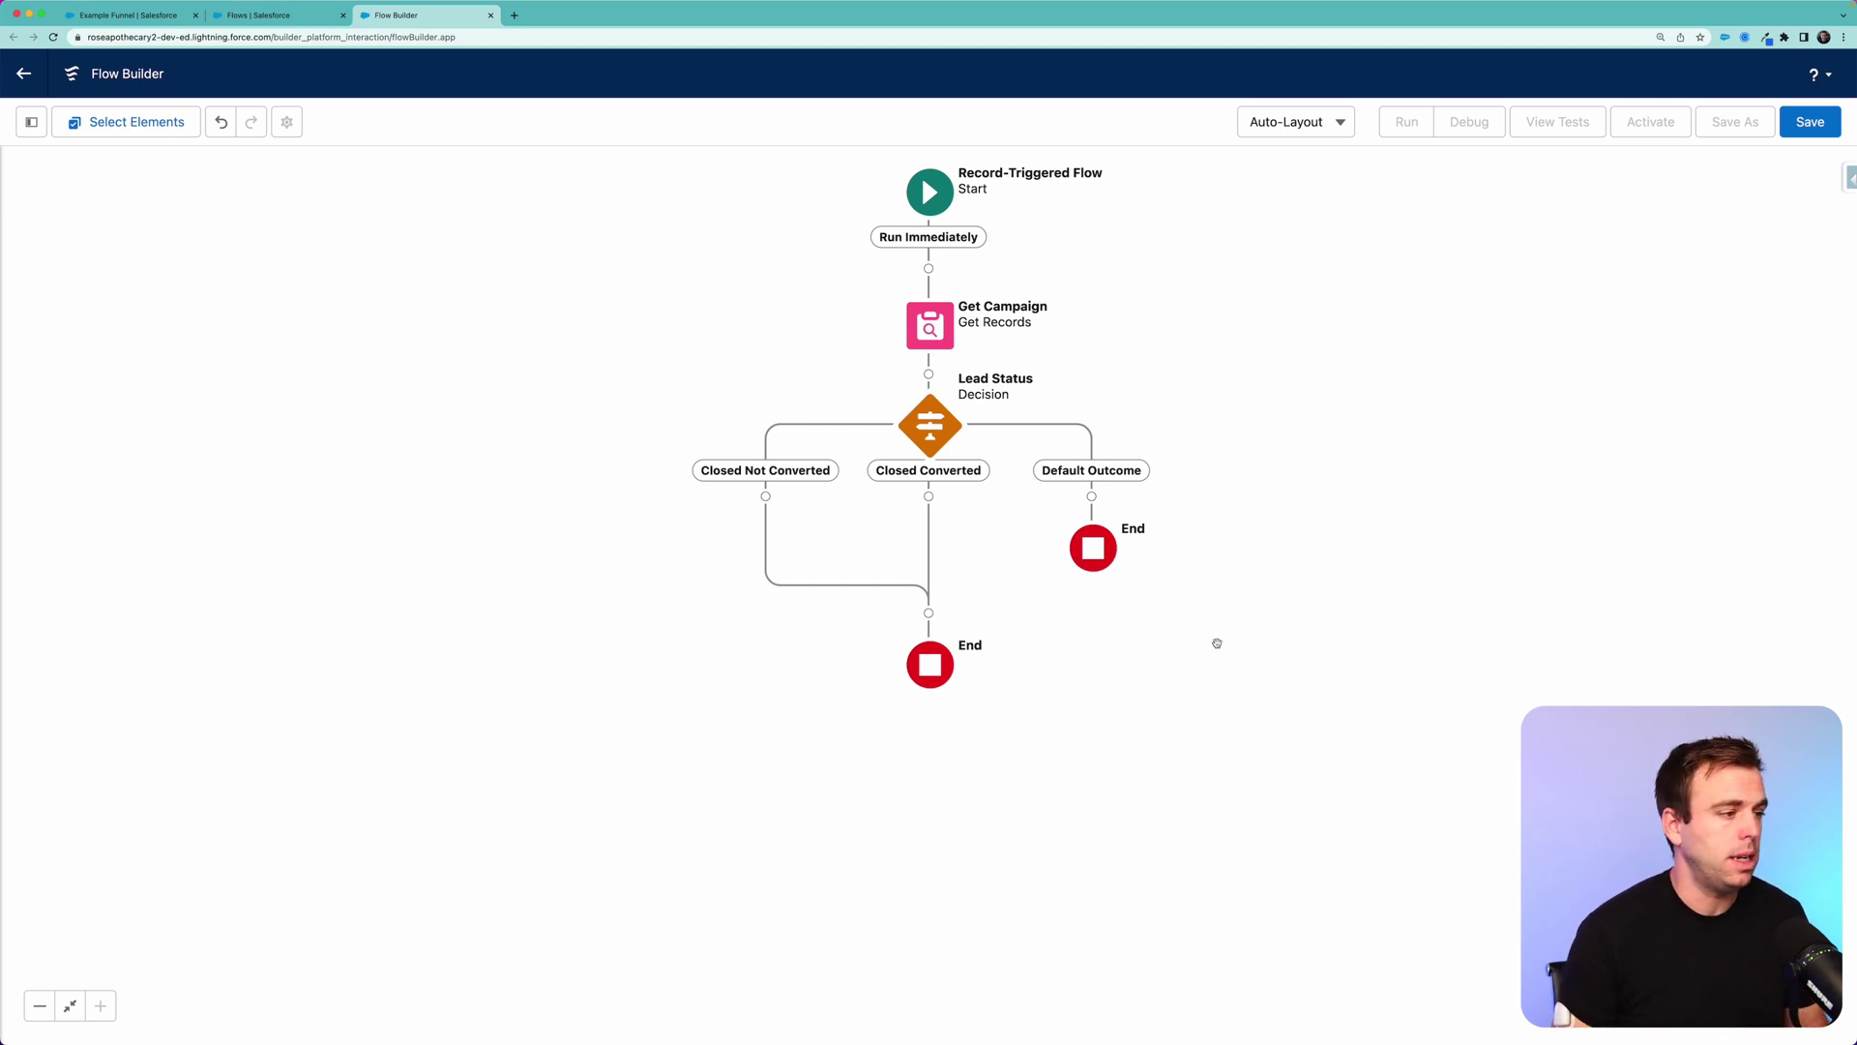
# Add an Update Records element labelled "Update Campaign Member Status" to the Closed Not Converted path, with records identified by specified conditions
pyautogui.click(765, 497)
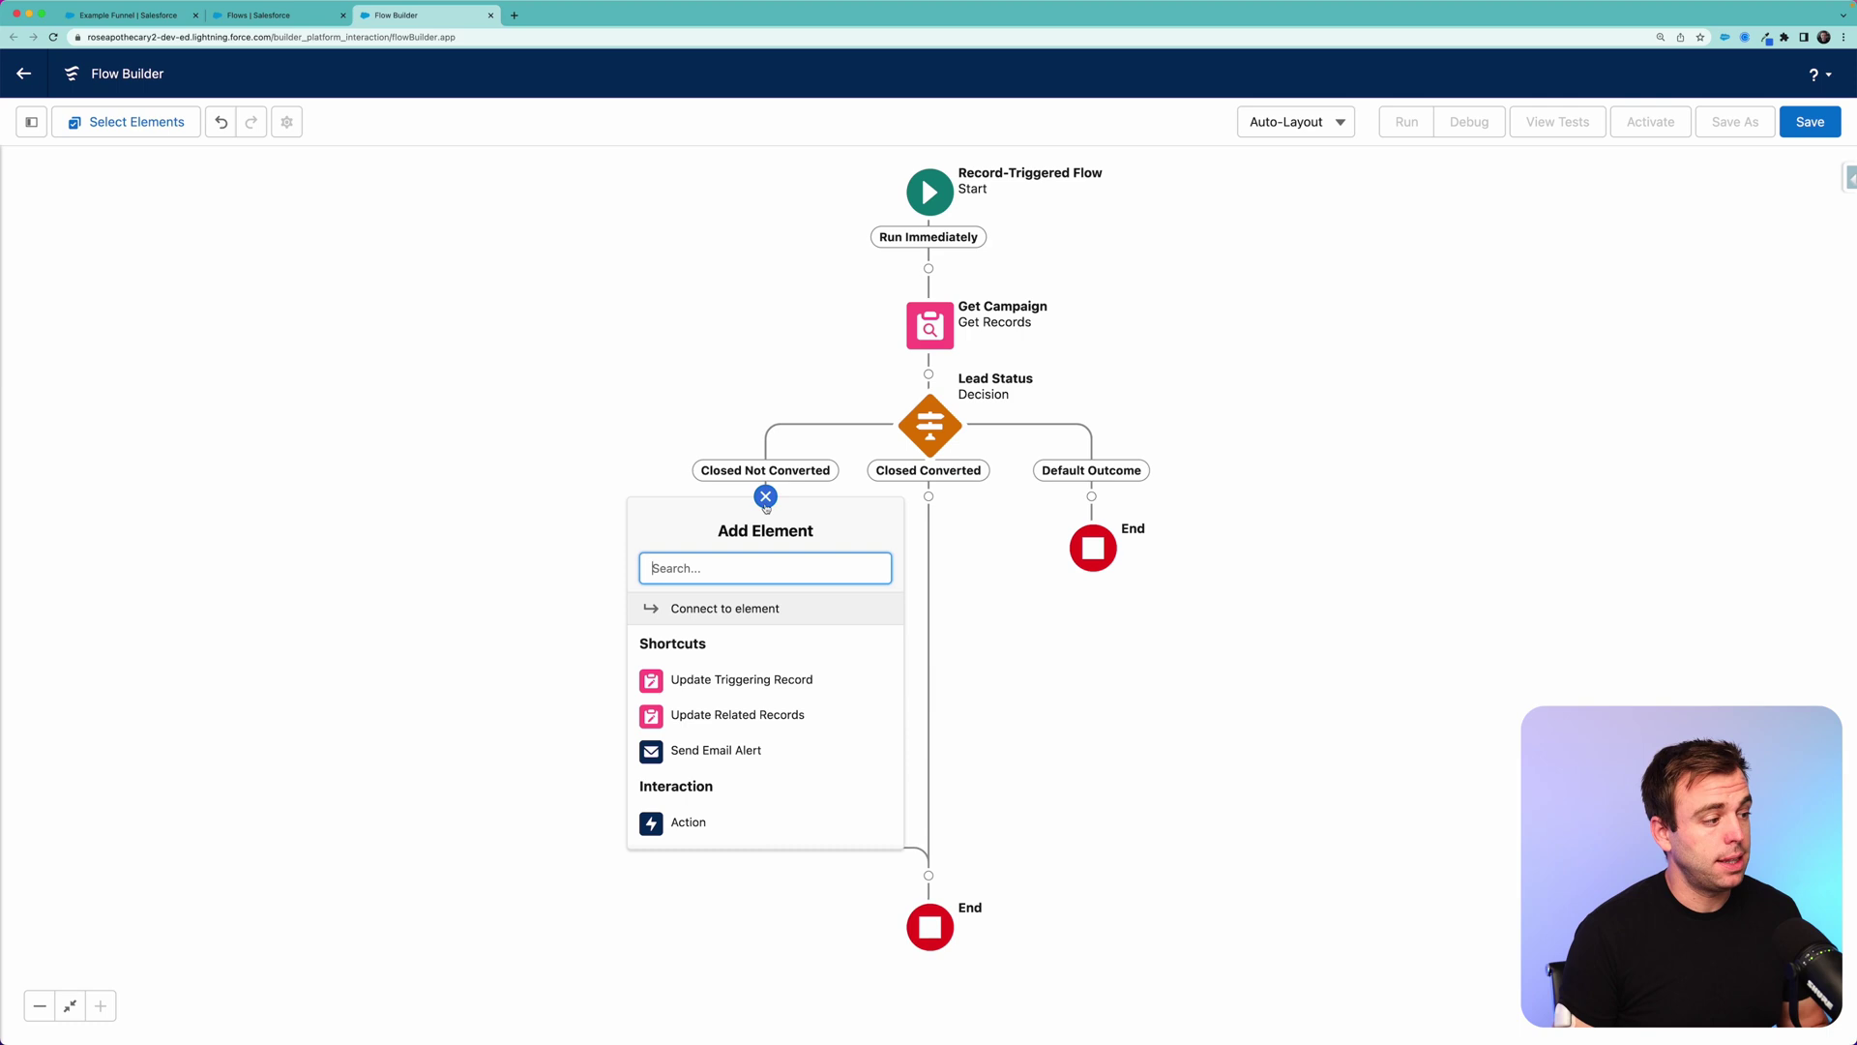
pyautogui.write('update')
pyautogui.click(725, 681)
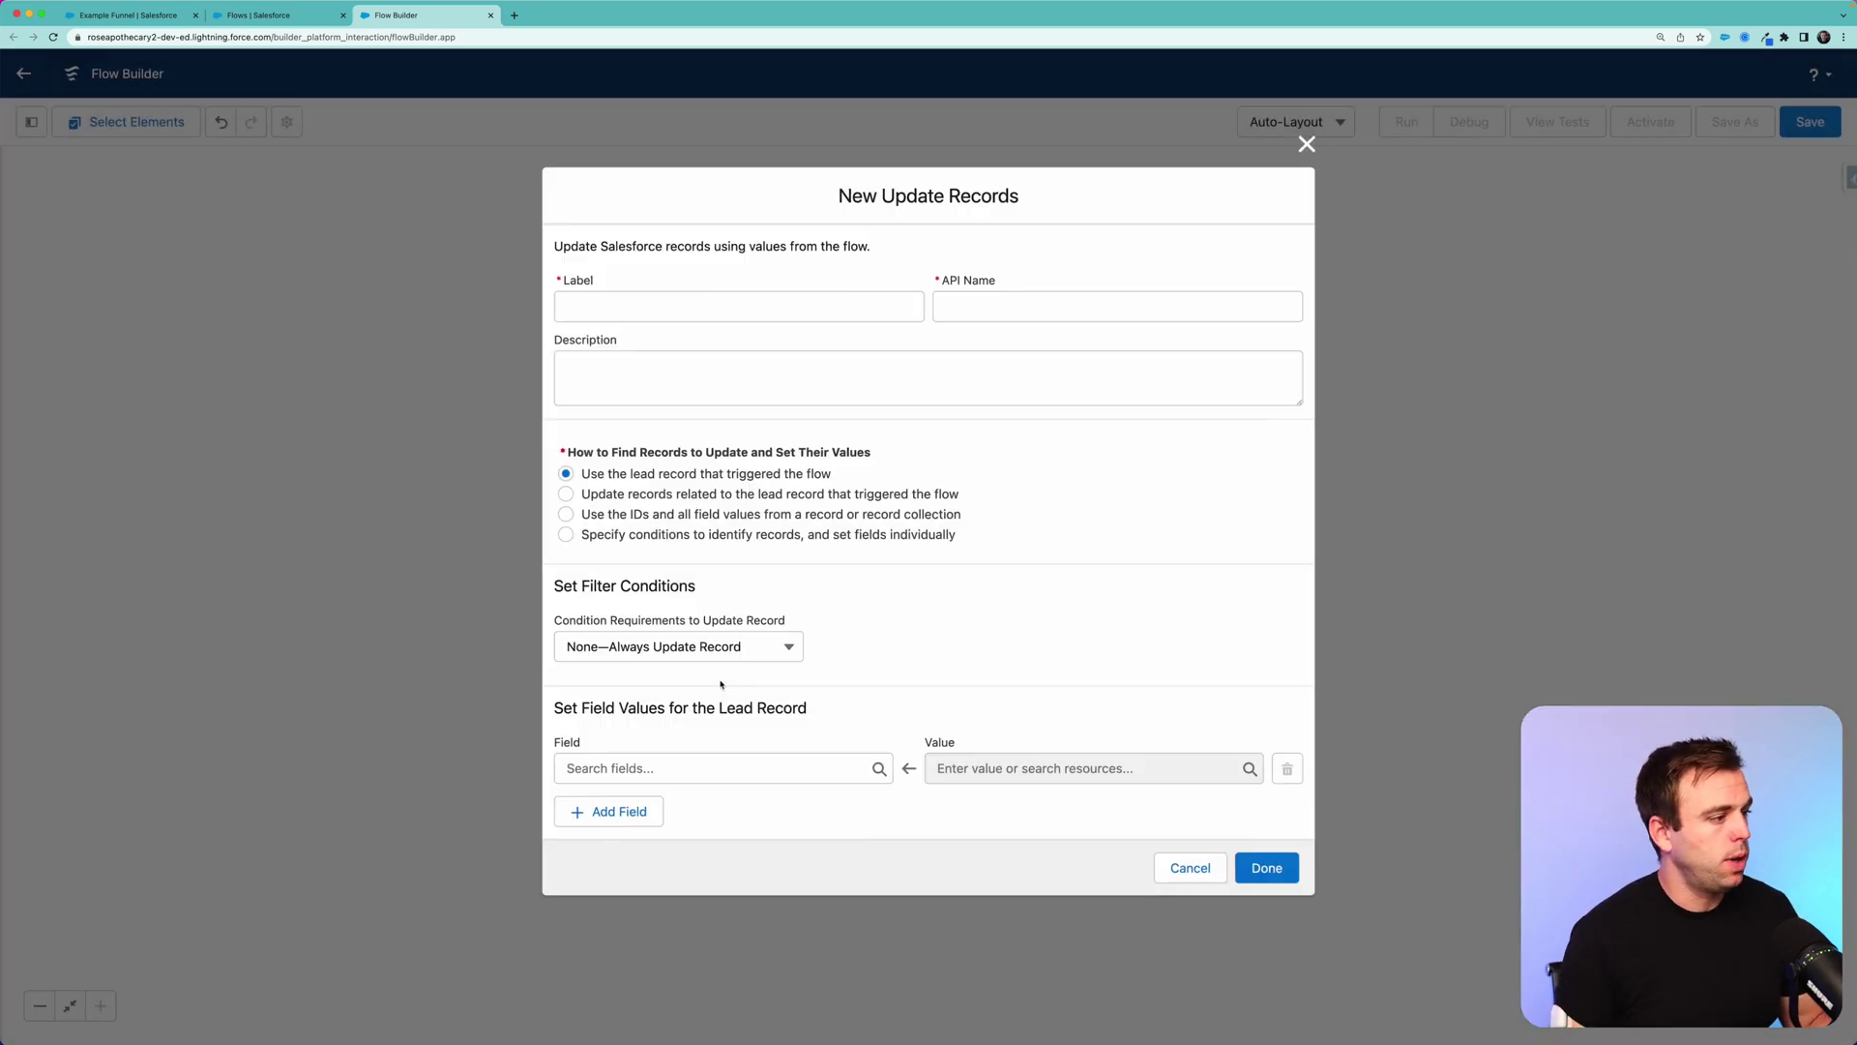
pyautogui.write('Update')
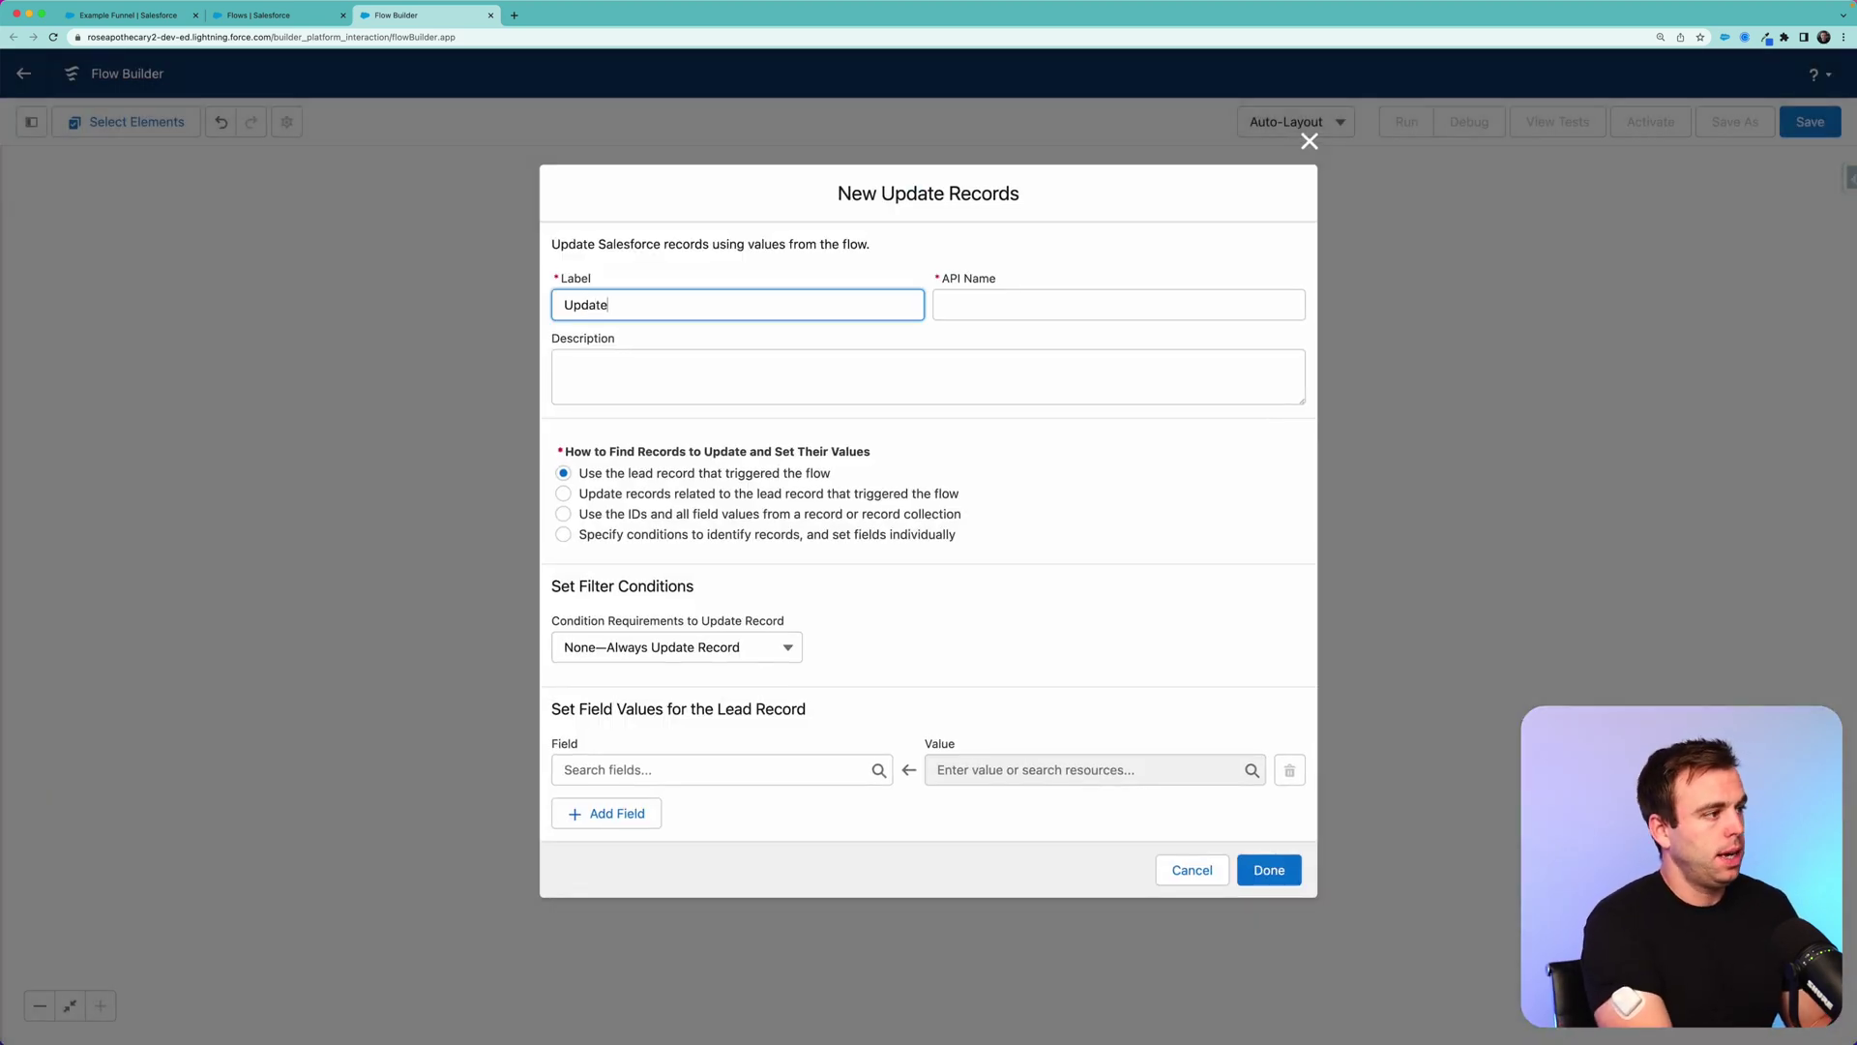
pyautogui.write(' Camp')
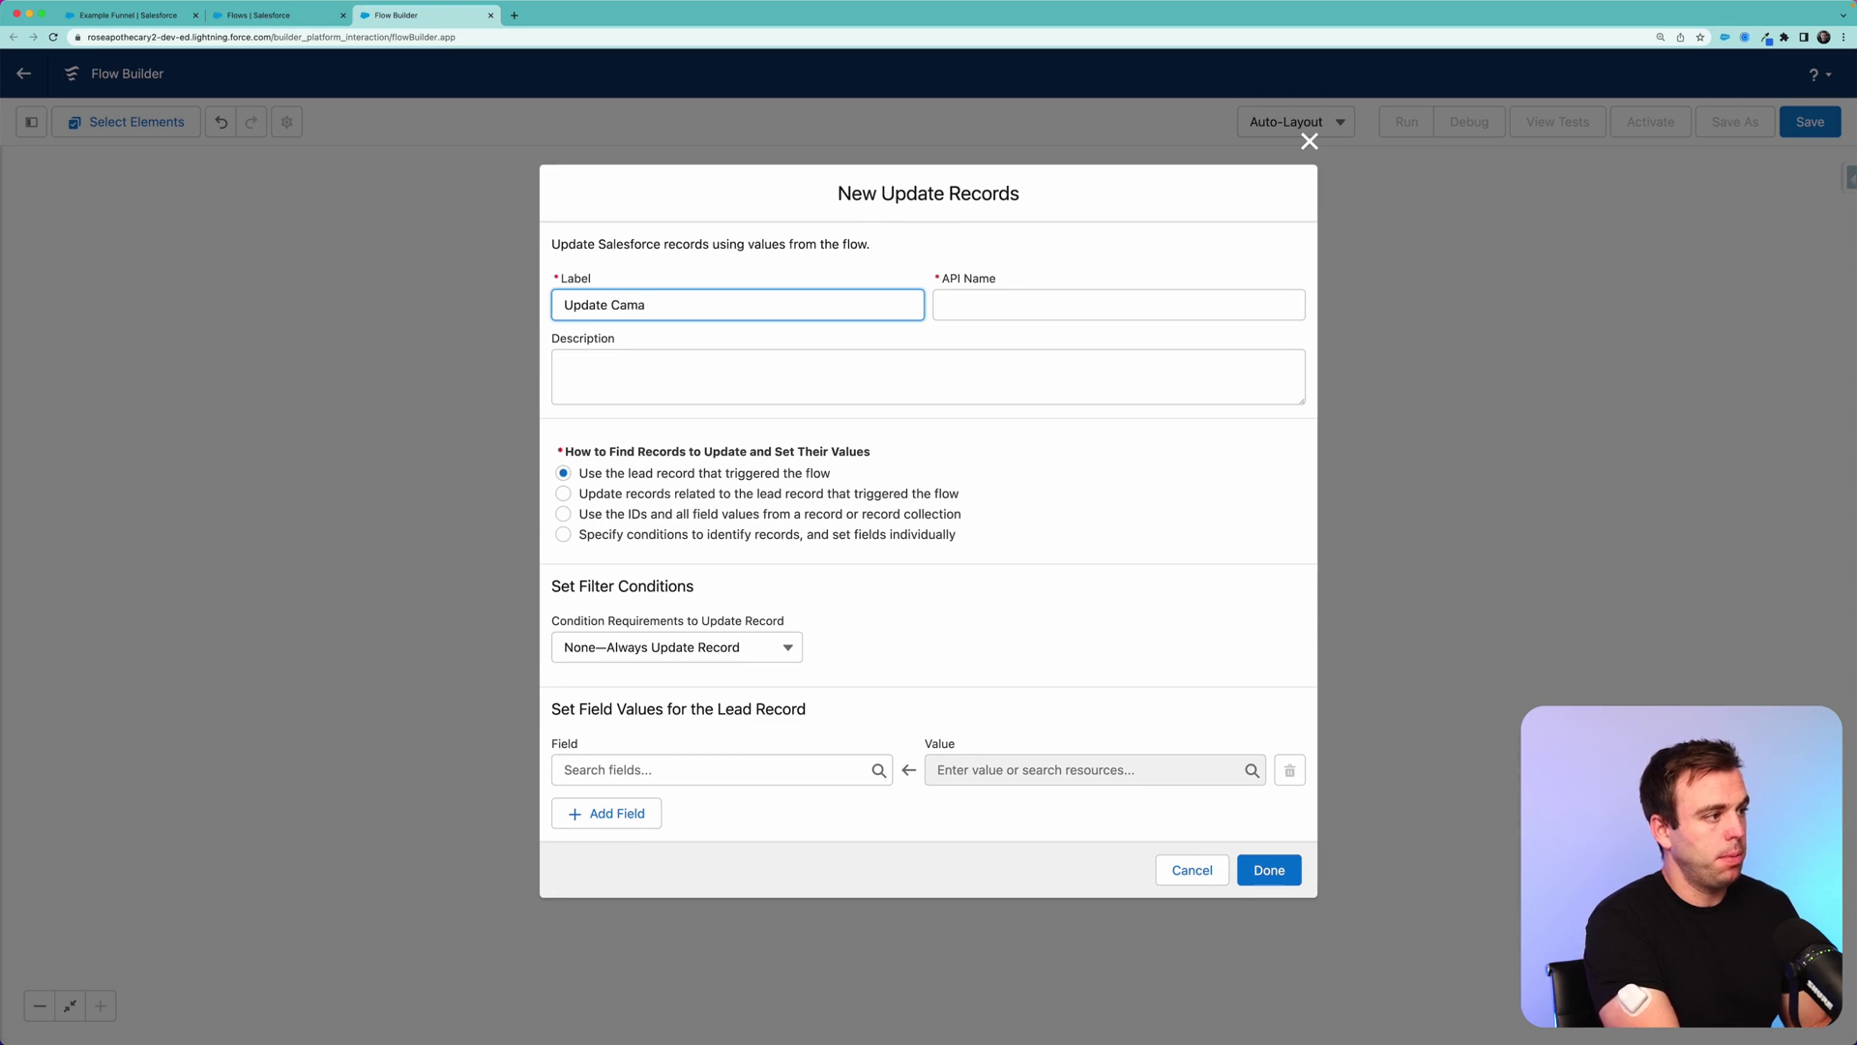
pyautogui.write('aign Member Status')
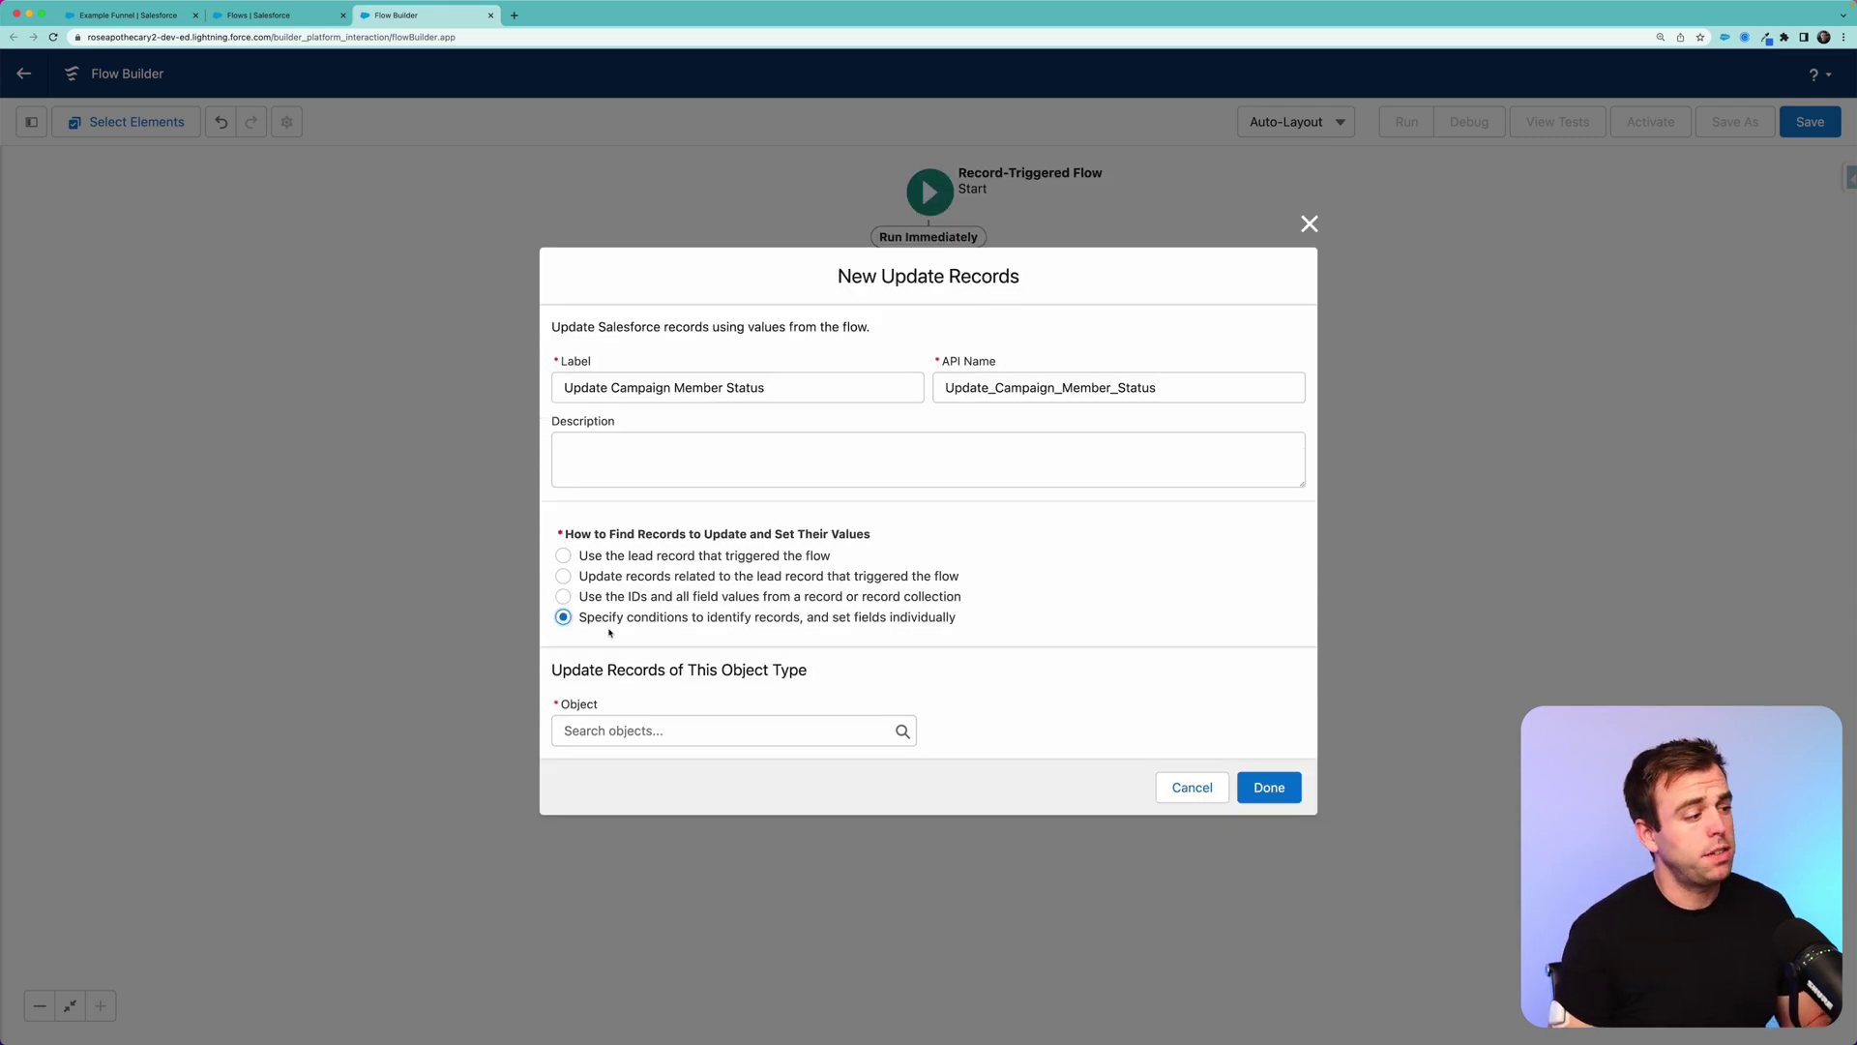
# Choose Campaign Member as the object type whose records the element updates
pyautogui.click(581, 729)
pyautogui.write('campa')
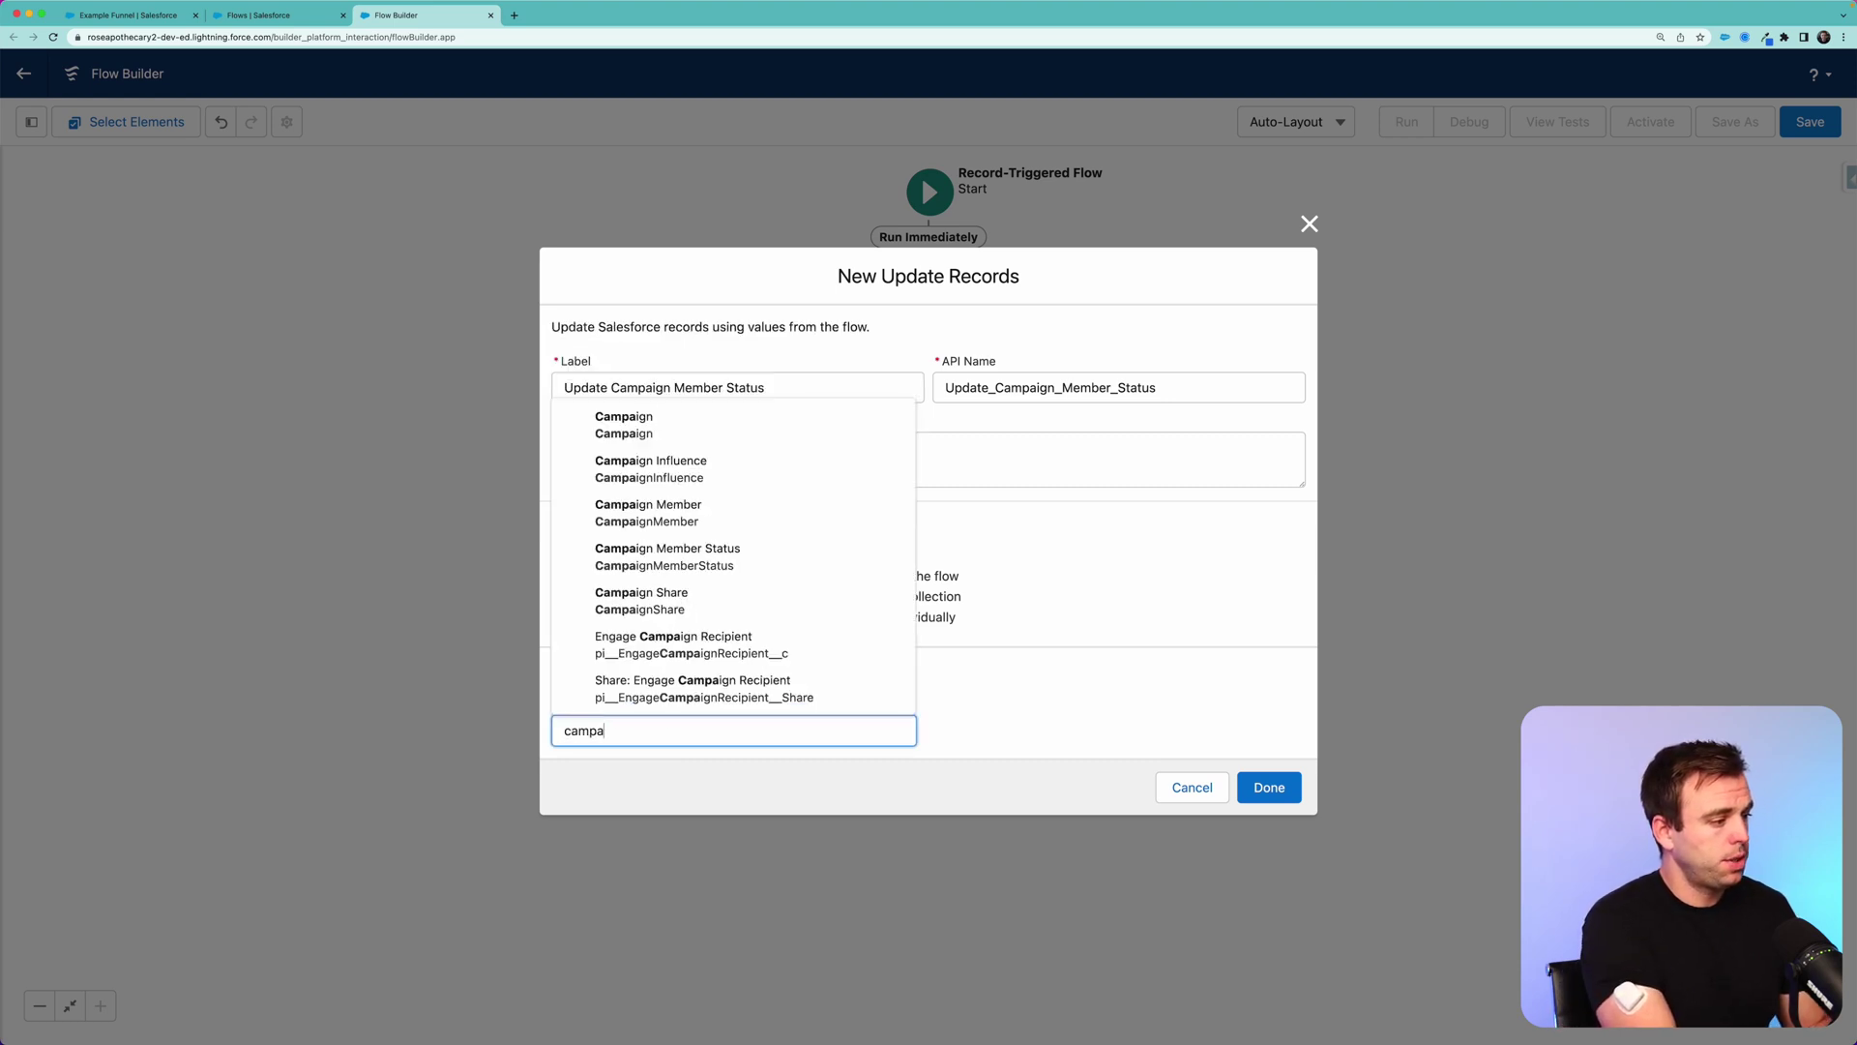
pyautogui.write('ign')
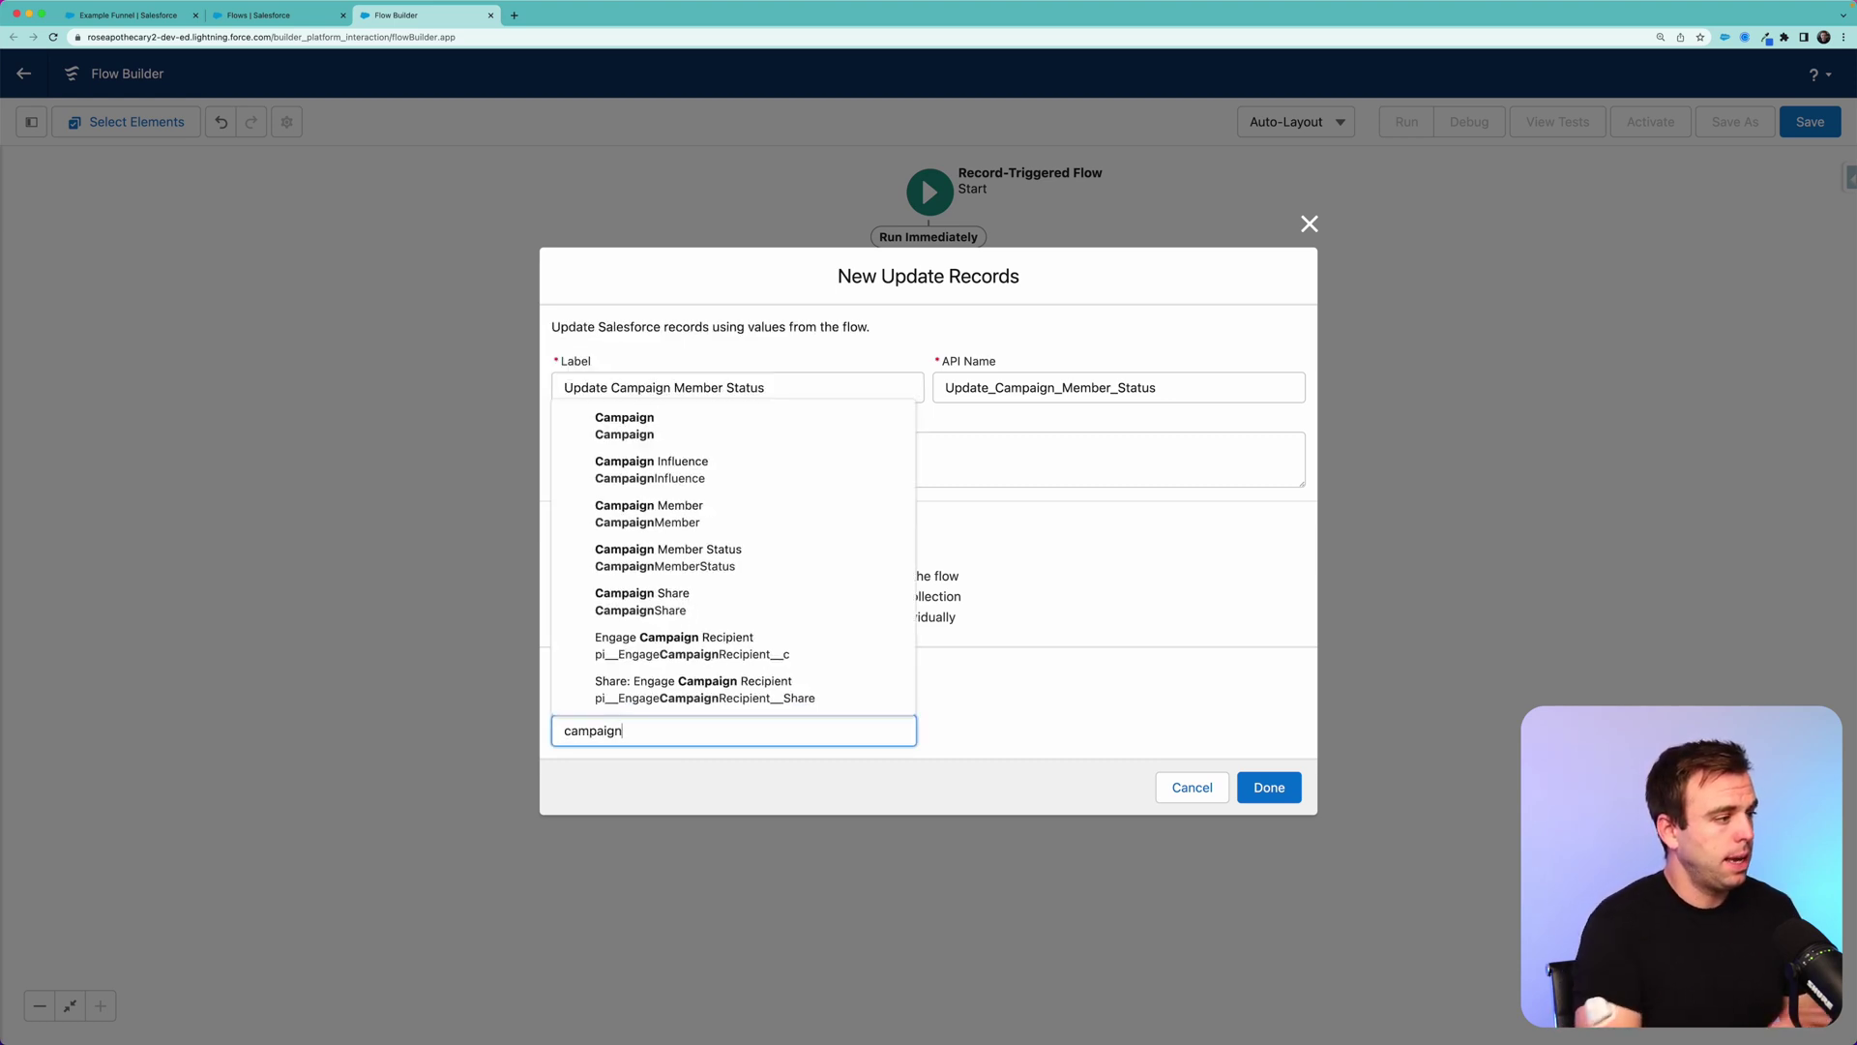
pyautogui.click(667, 511)
# Set up two filter conditions for the campaign member records, using the LeadId and CampaignId fields with the Equals operator
pyautogui.scroll(-1, 677, 581)
pyautogui.click(638, 713)
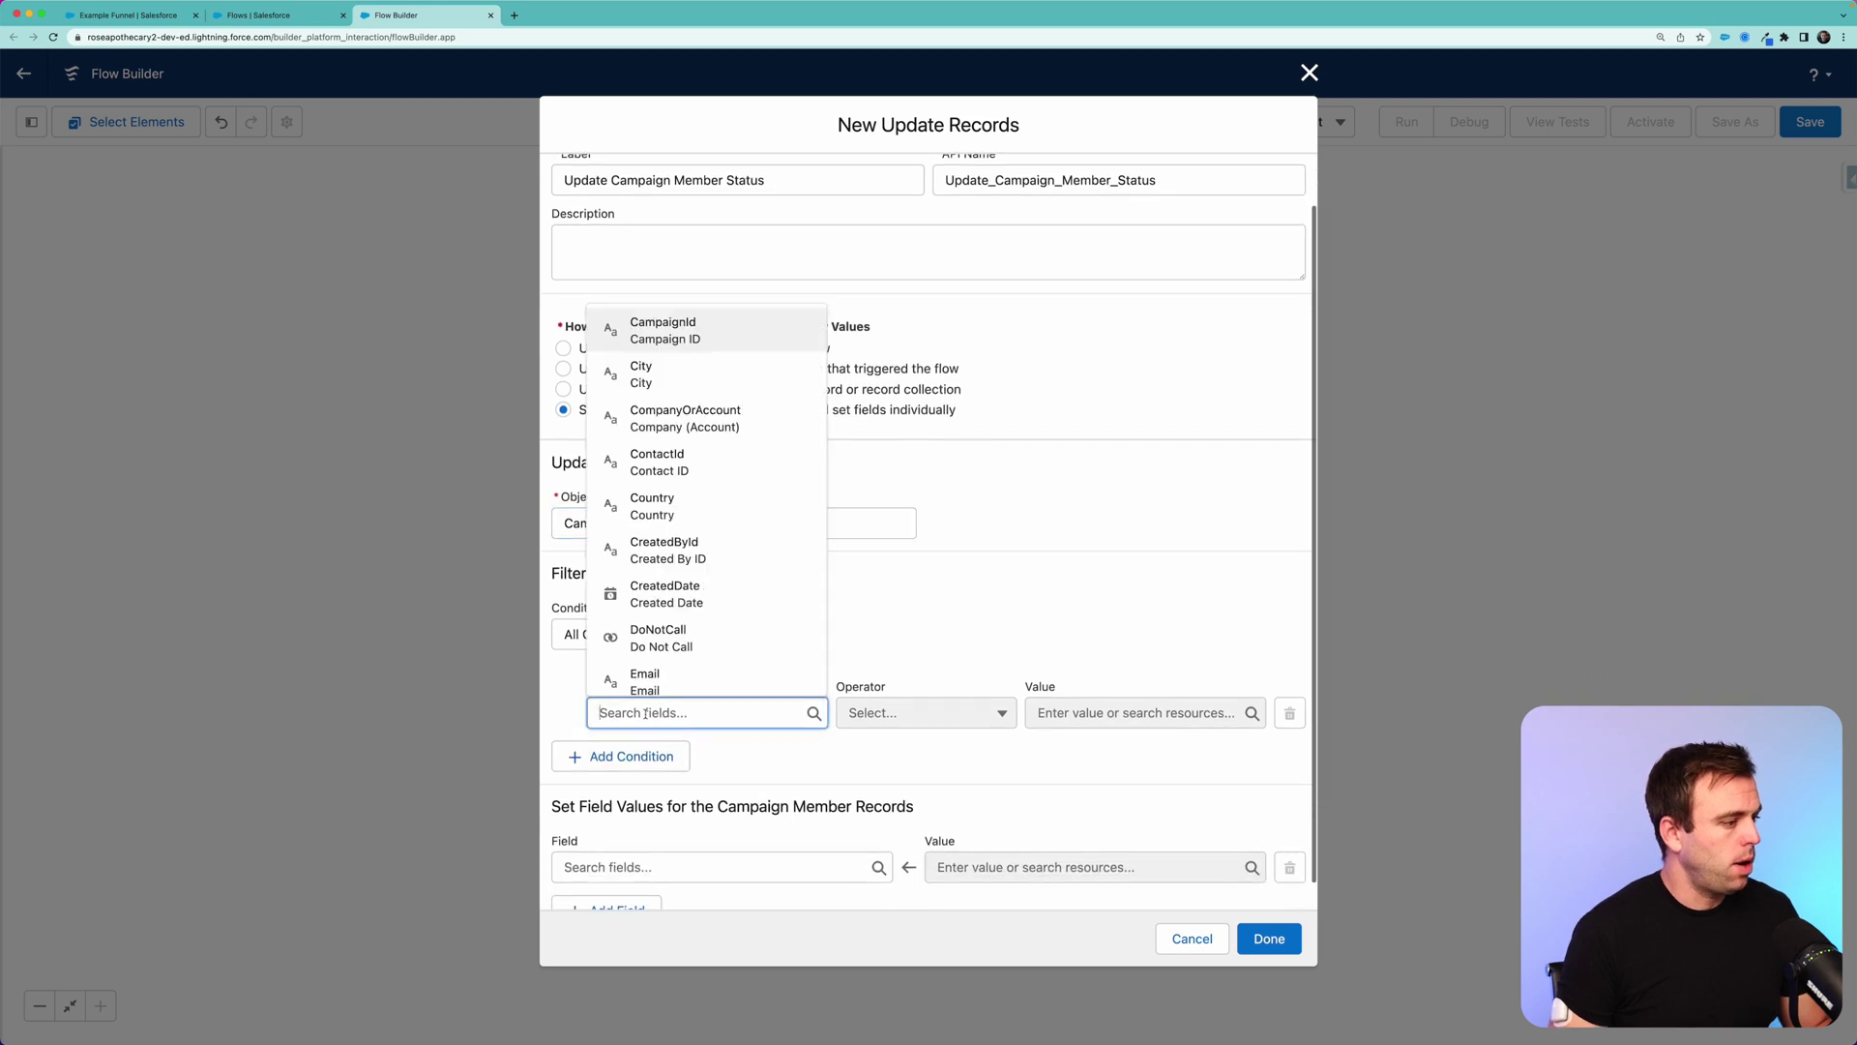
pyautogui.click(638, 756)
pyautogui.click(627, 712)
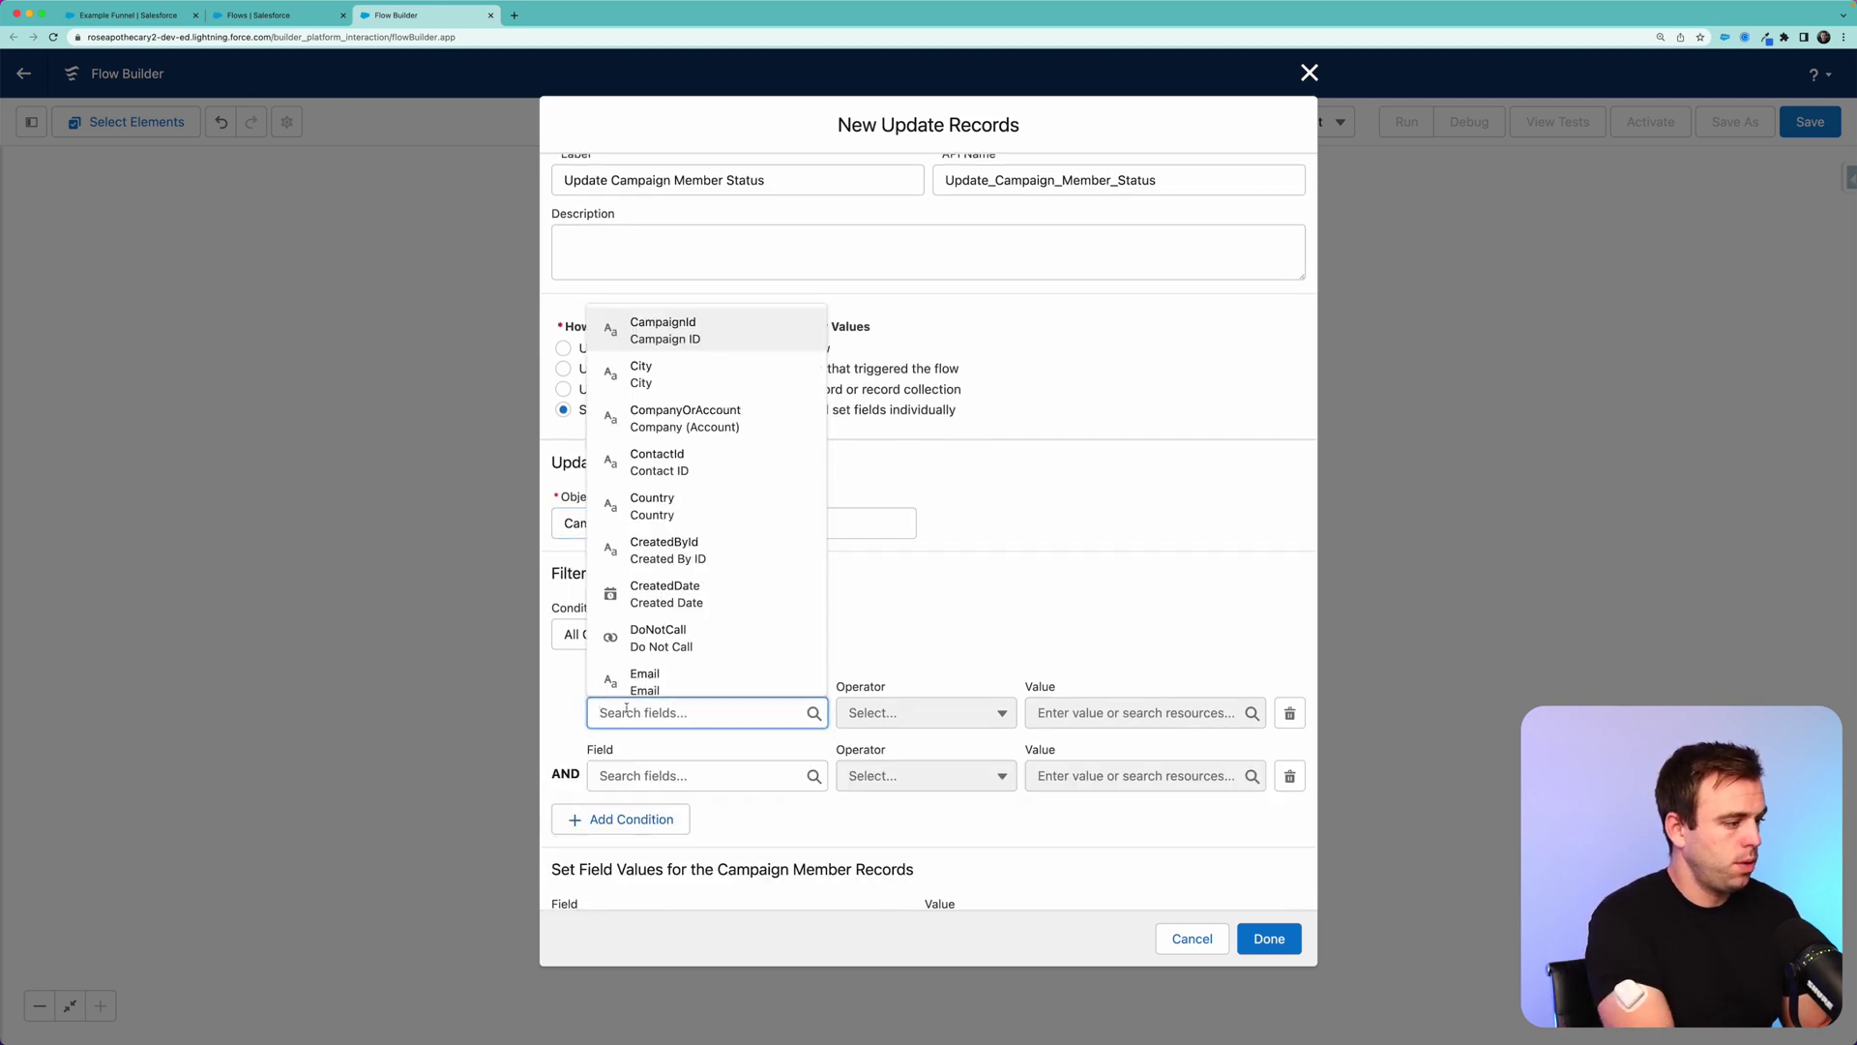
pyautogui.write('lead')
pyautogui.click(658, 533)
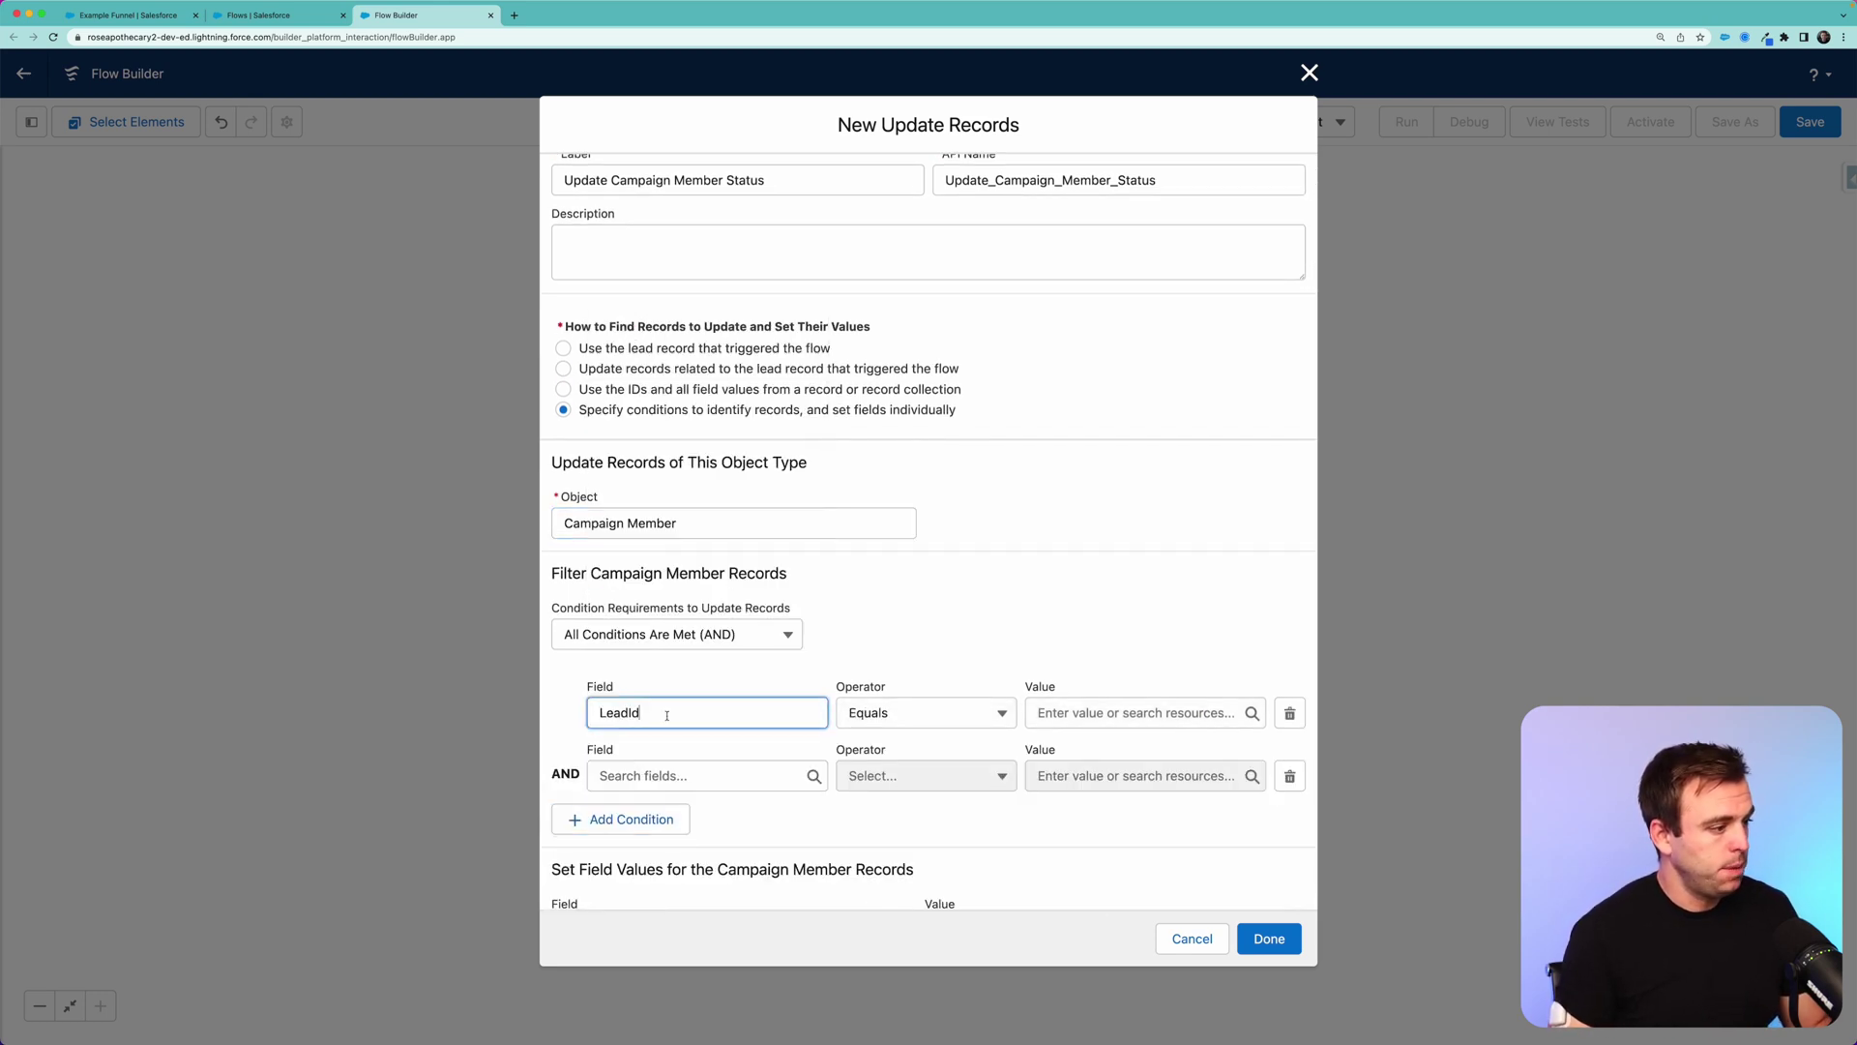
pyautogui.click(661, 776)
pyautogui.write('campa')
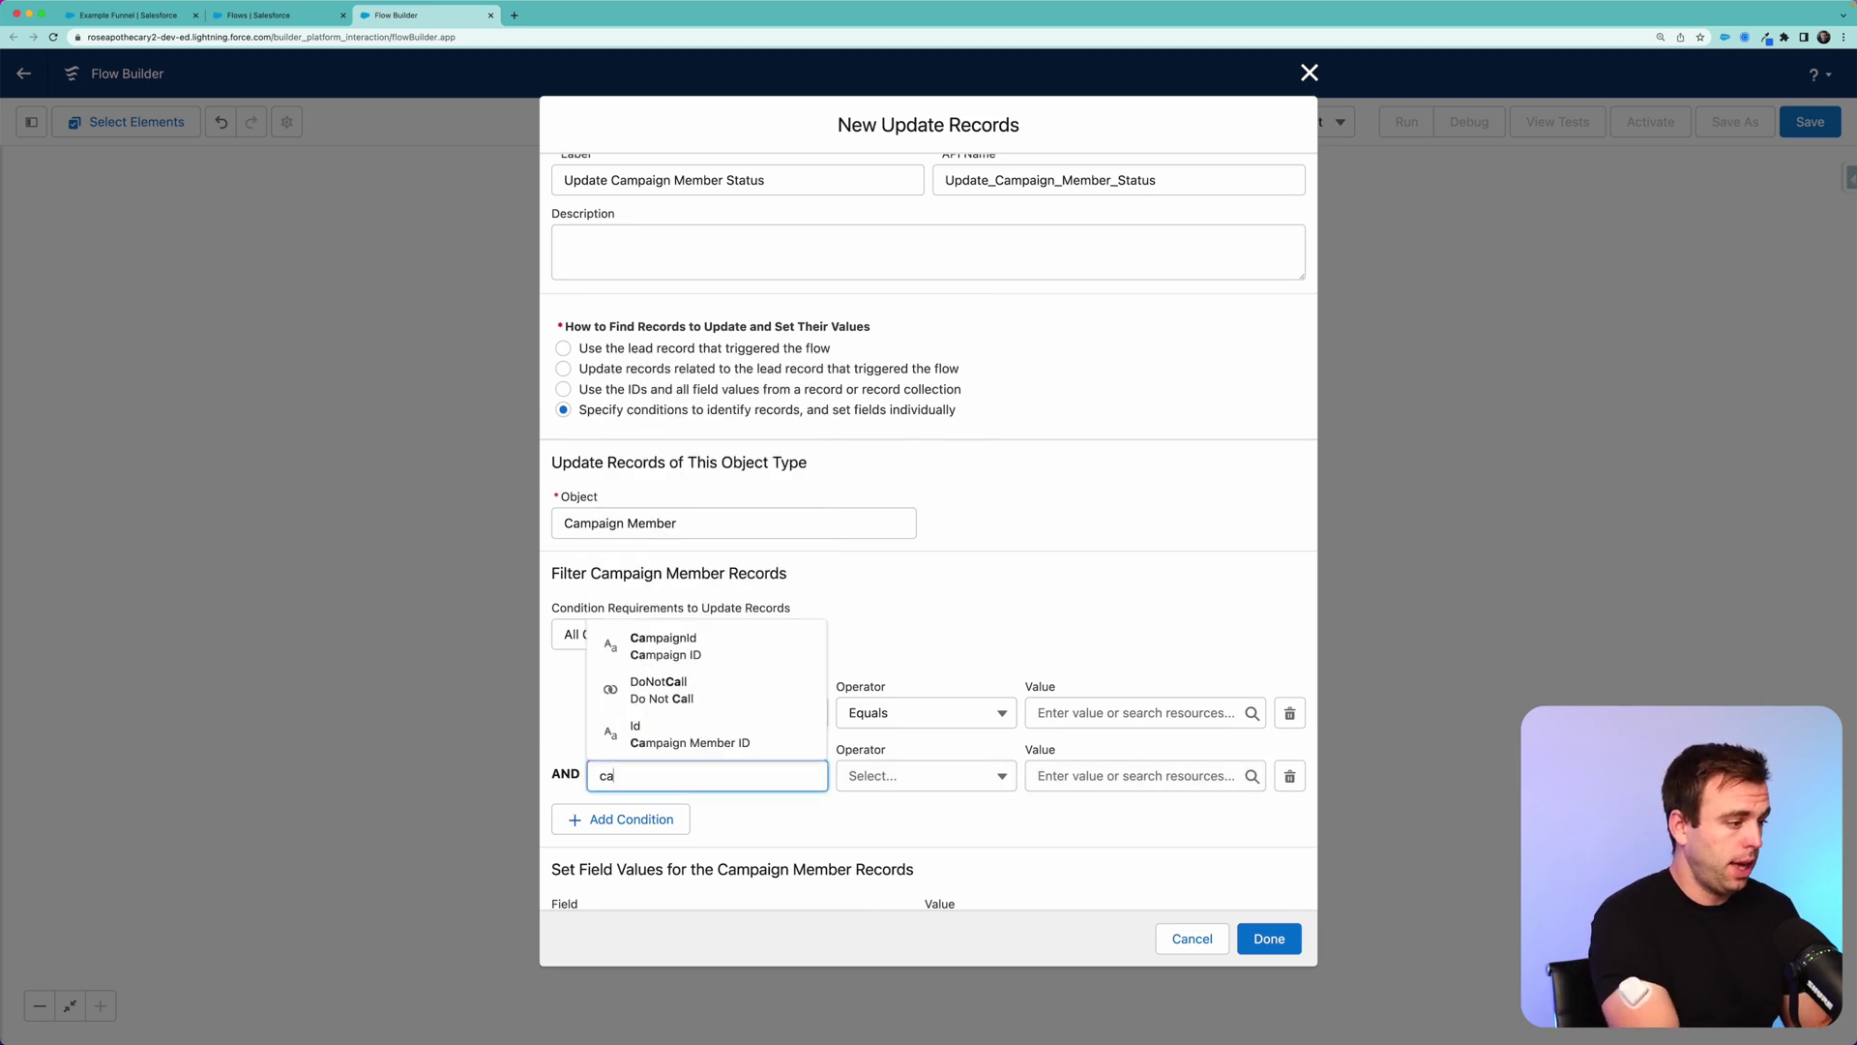
pyautogui.click(667, 689)
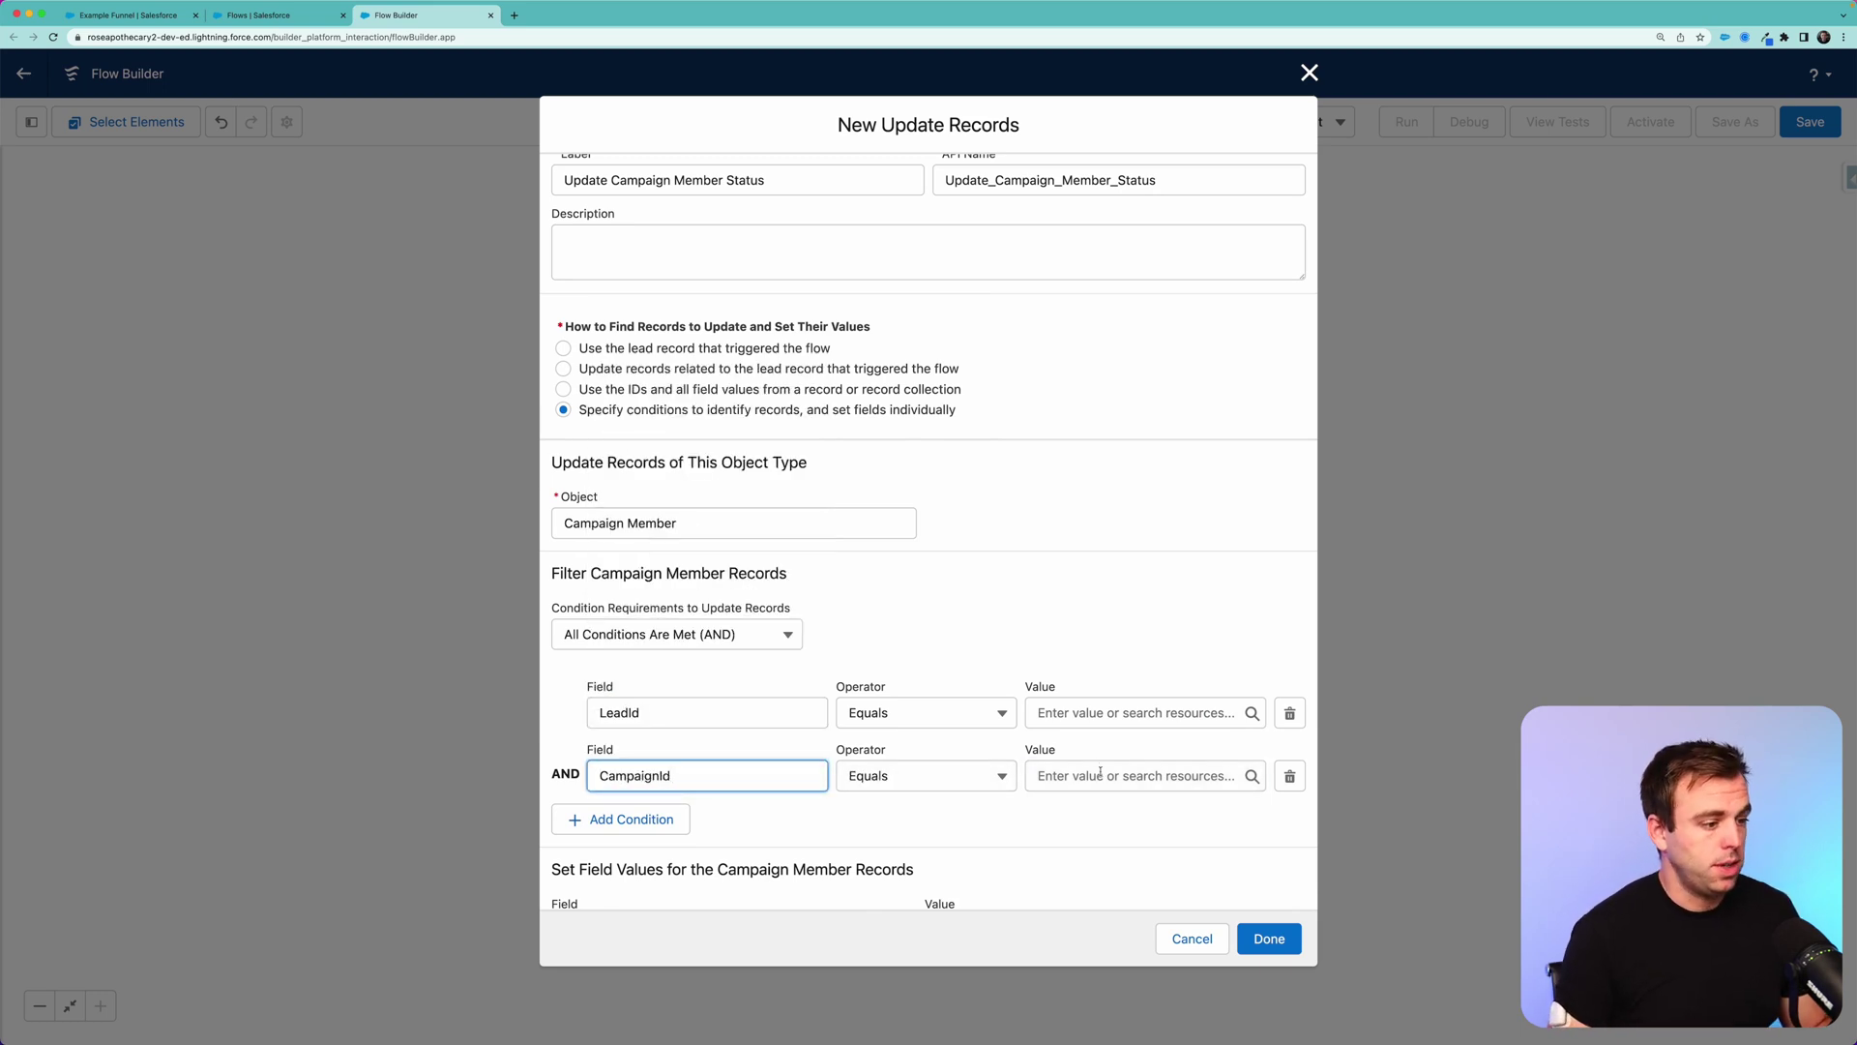
# Set the CampaignId condition's value to the Campaign ID of the campaign from Get_Campaign
pyautogui.click(1142, 776)
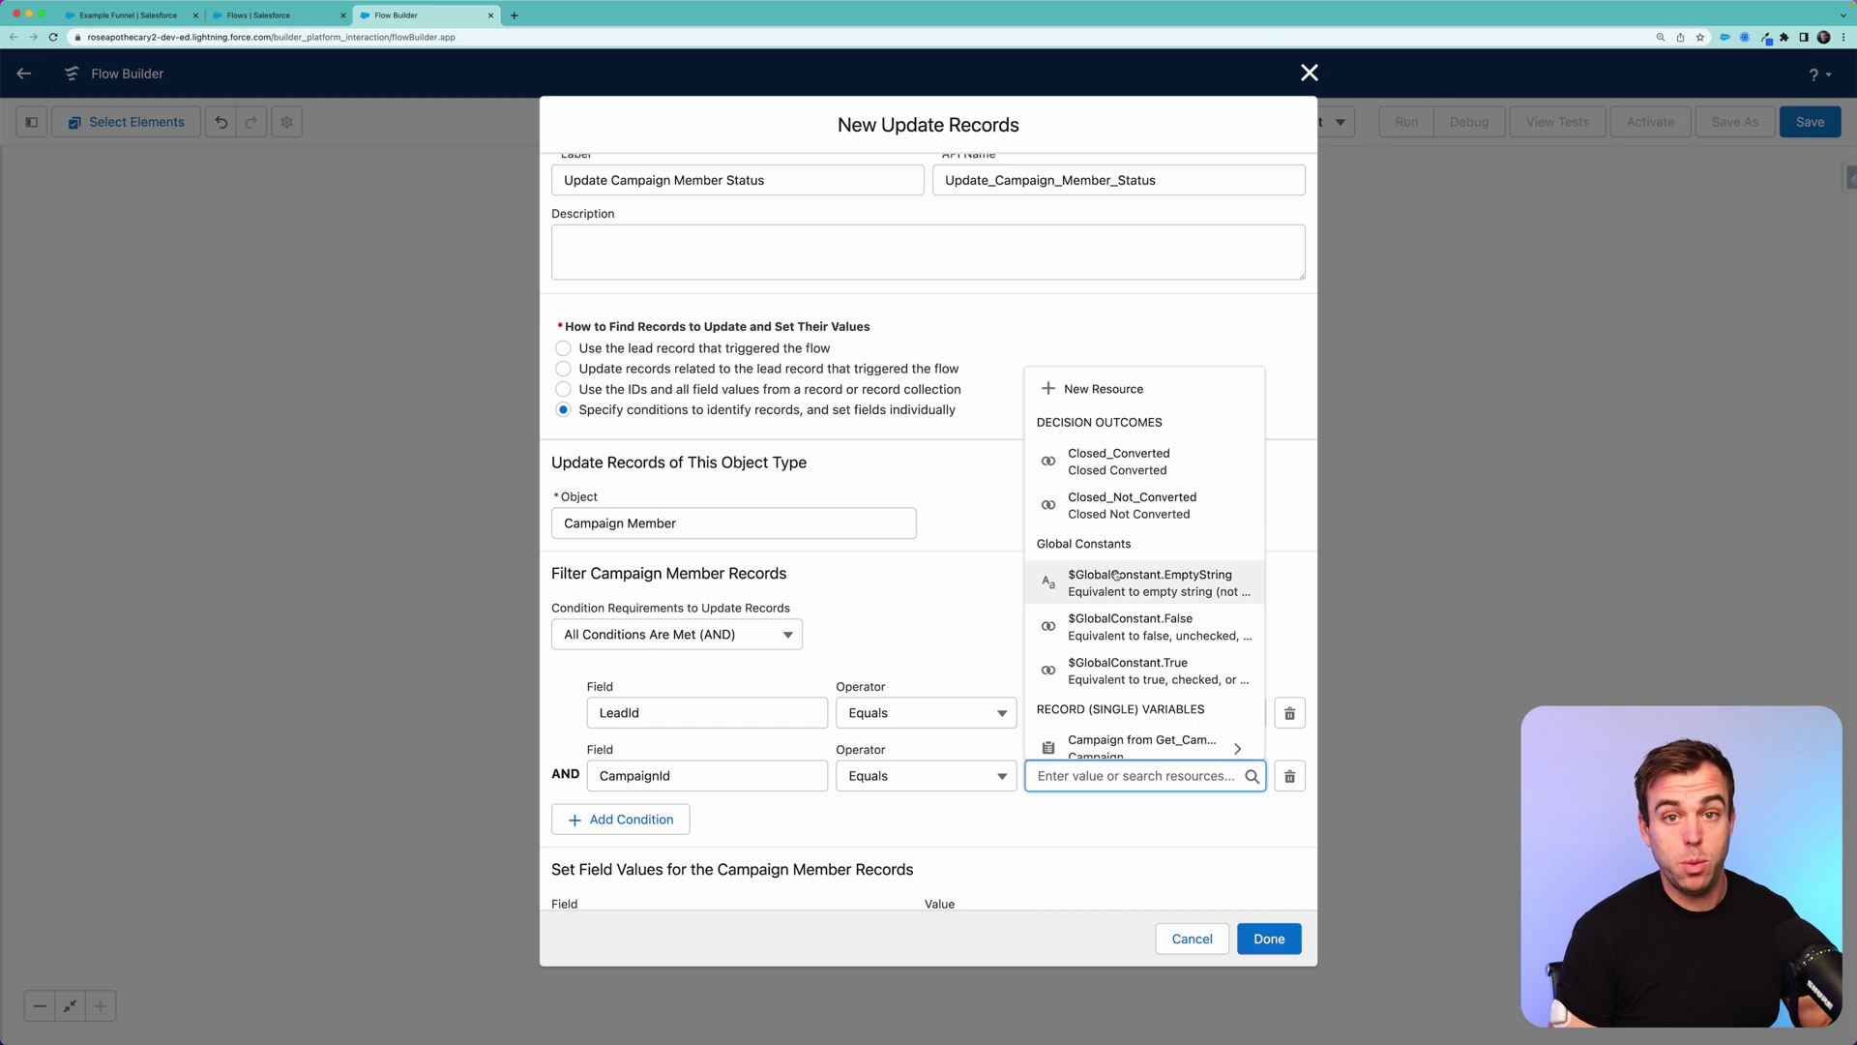
pyautogui.scroll(-4, 1116, 575)
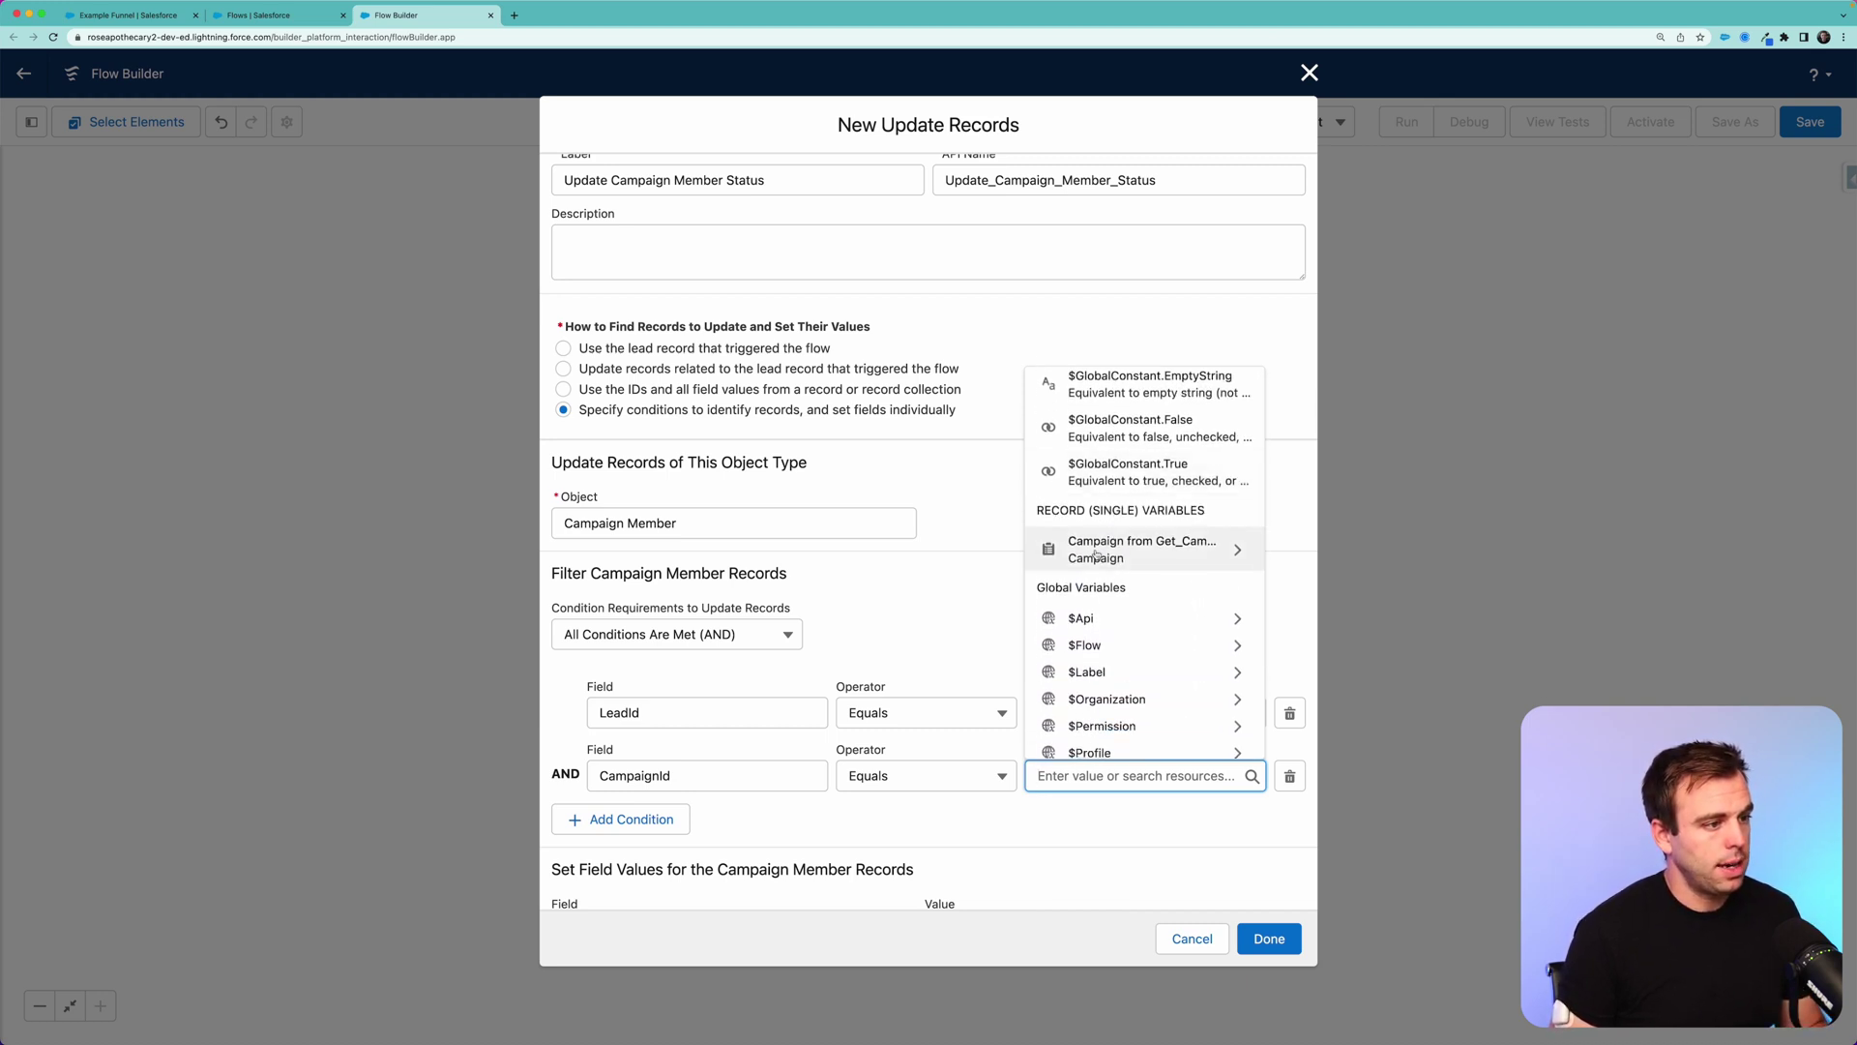
pyautogui.click(1107, 554)
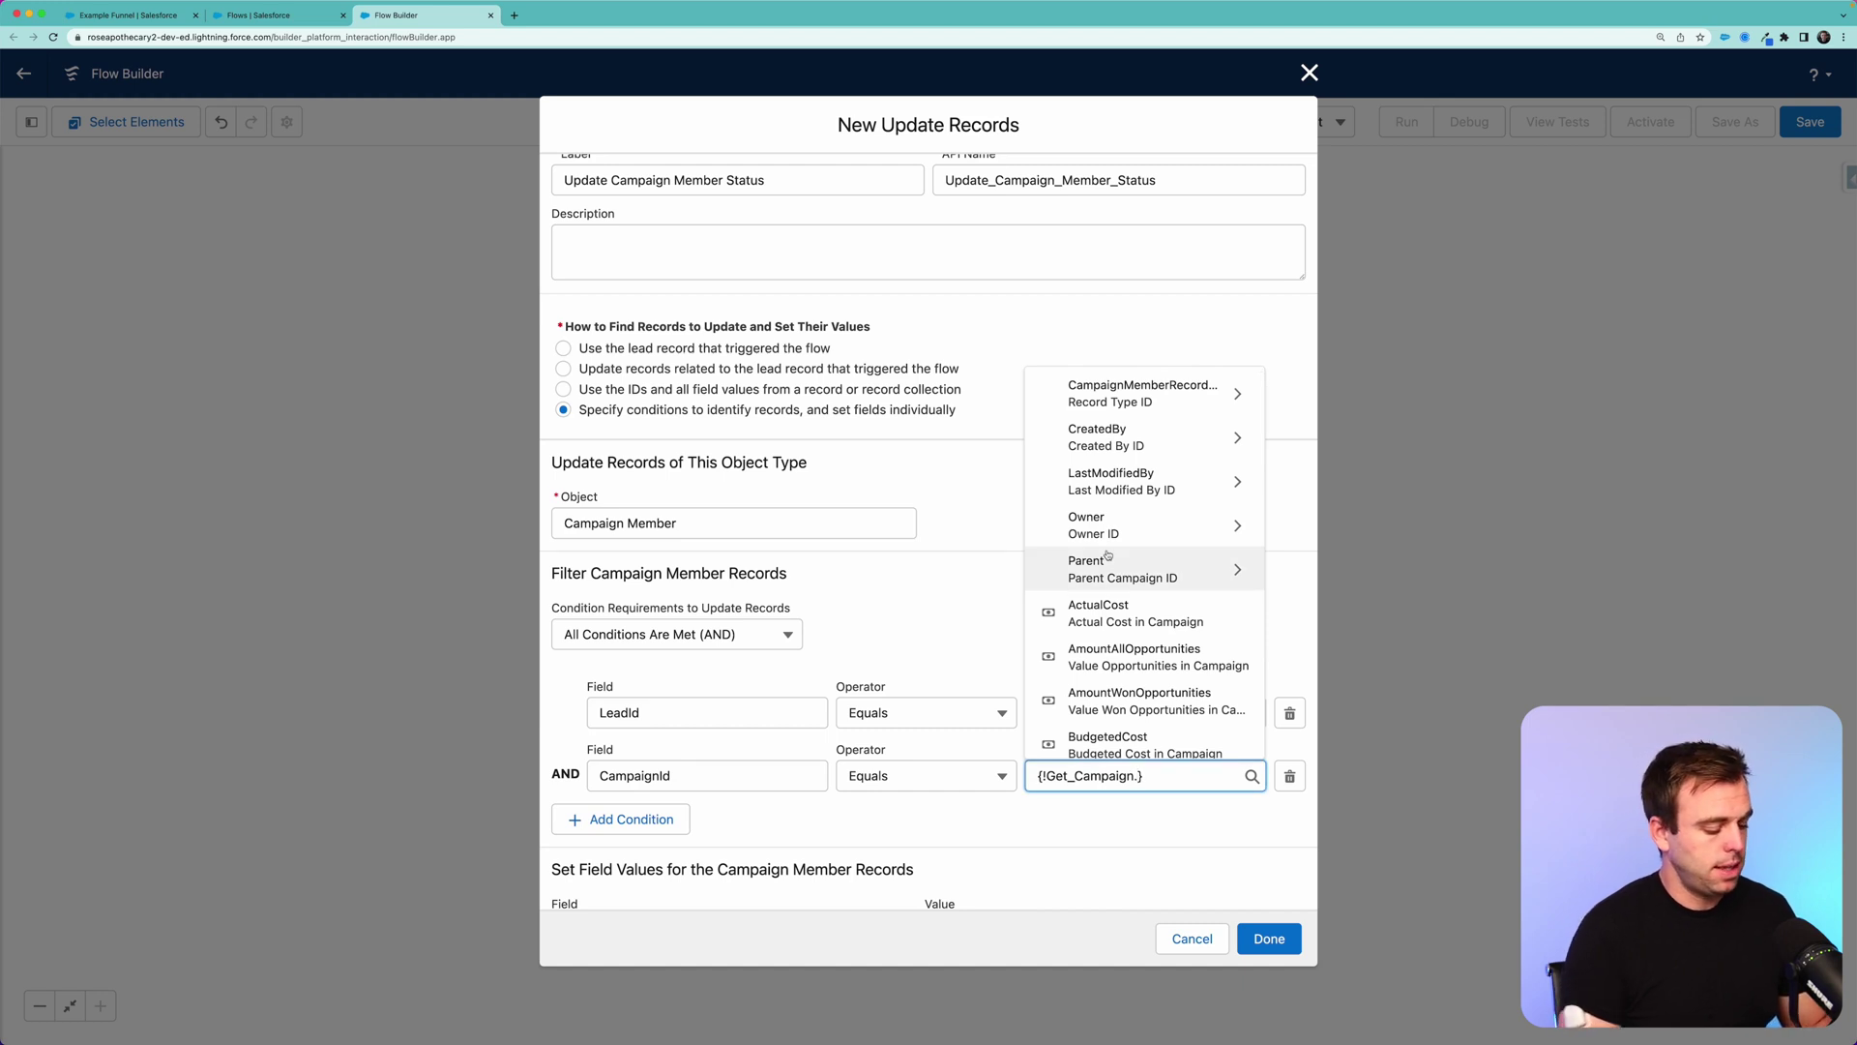
pyautogui.write('id')
pyautogui.scroll(-2, 1141, 538)
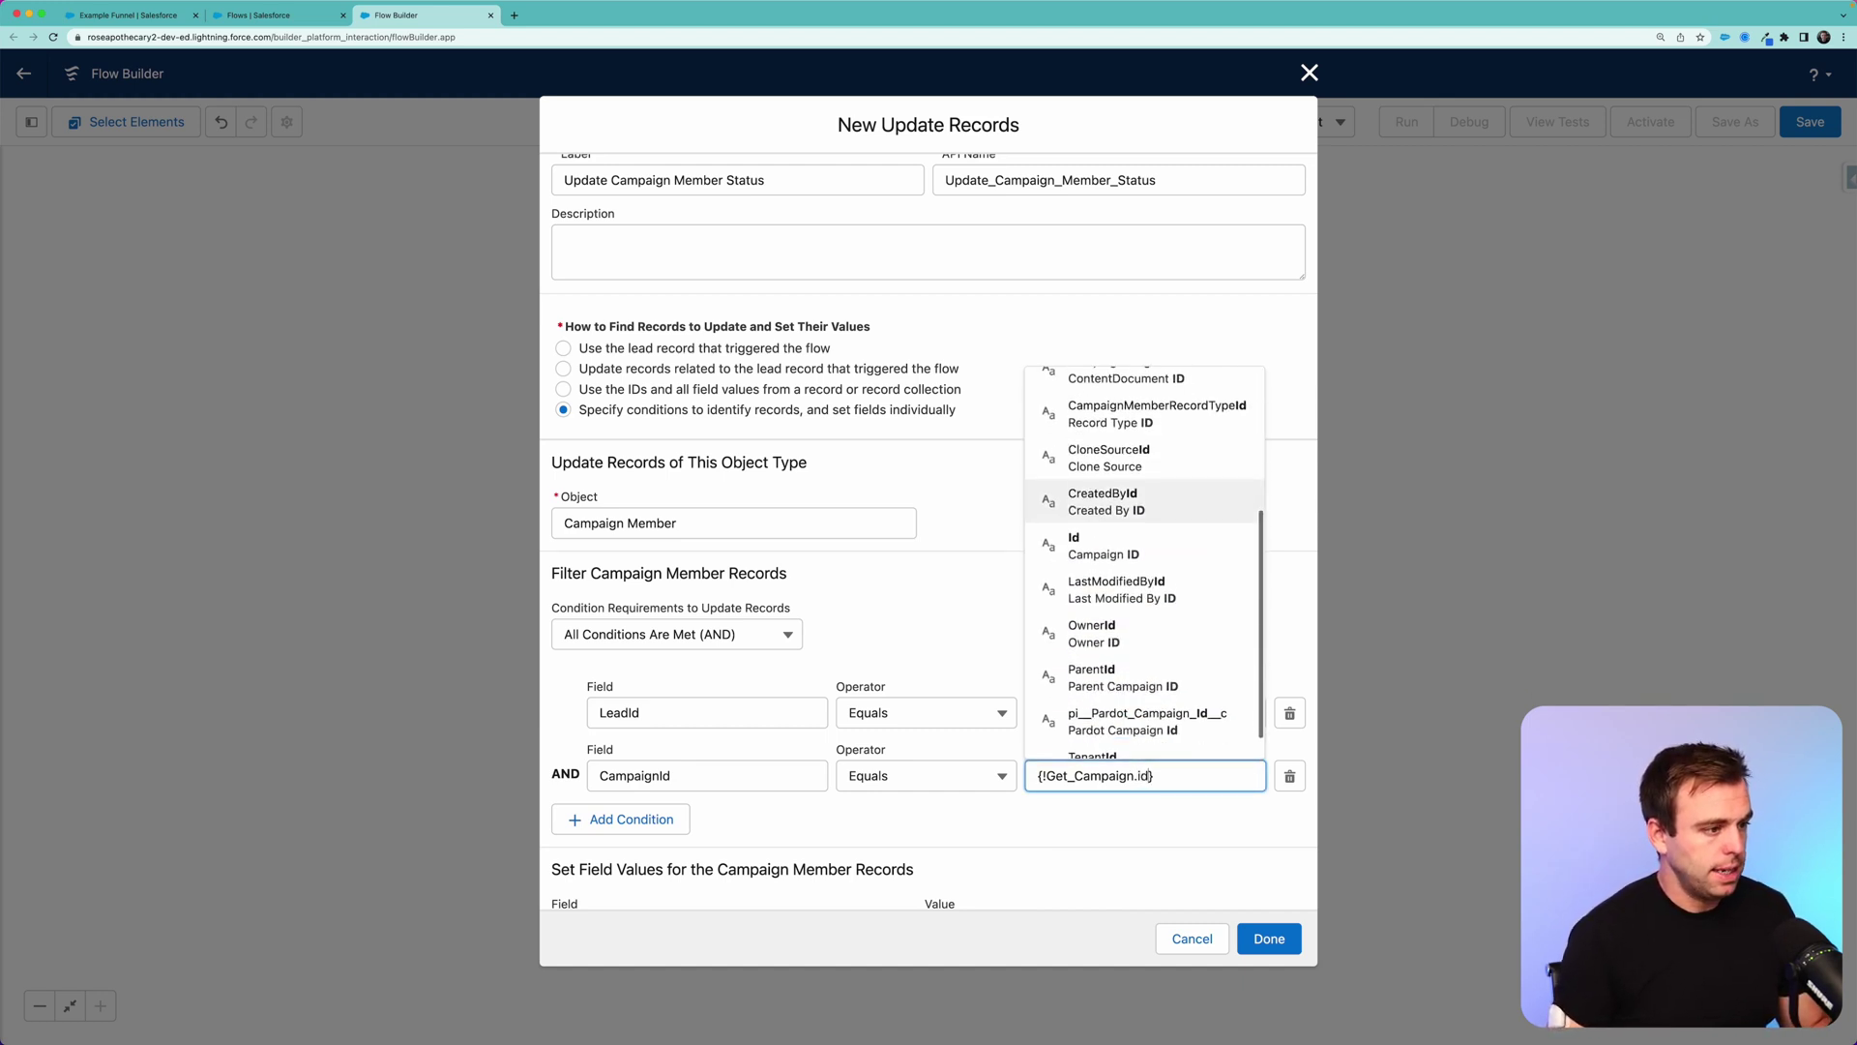
pyautogui.click(1122, 502)
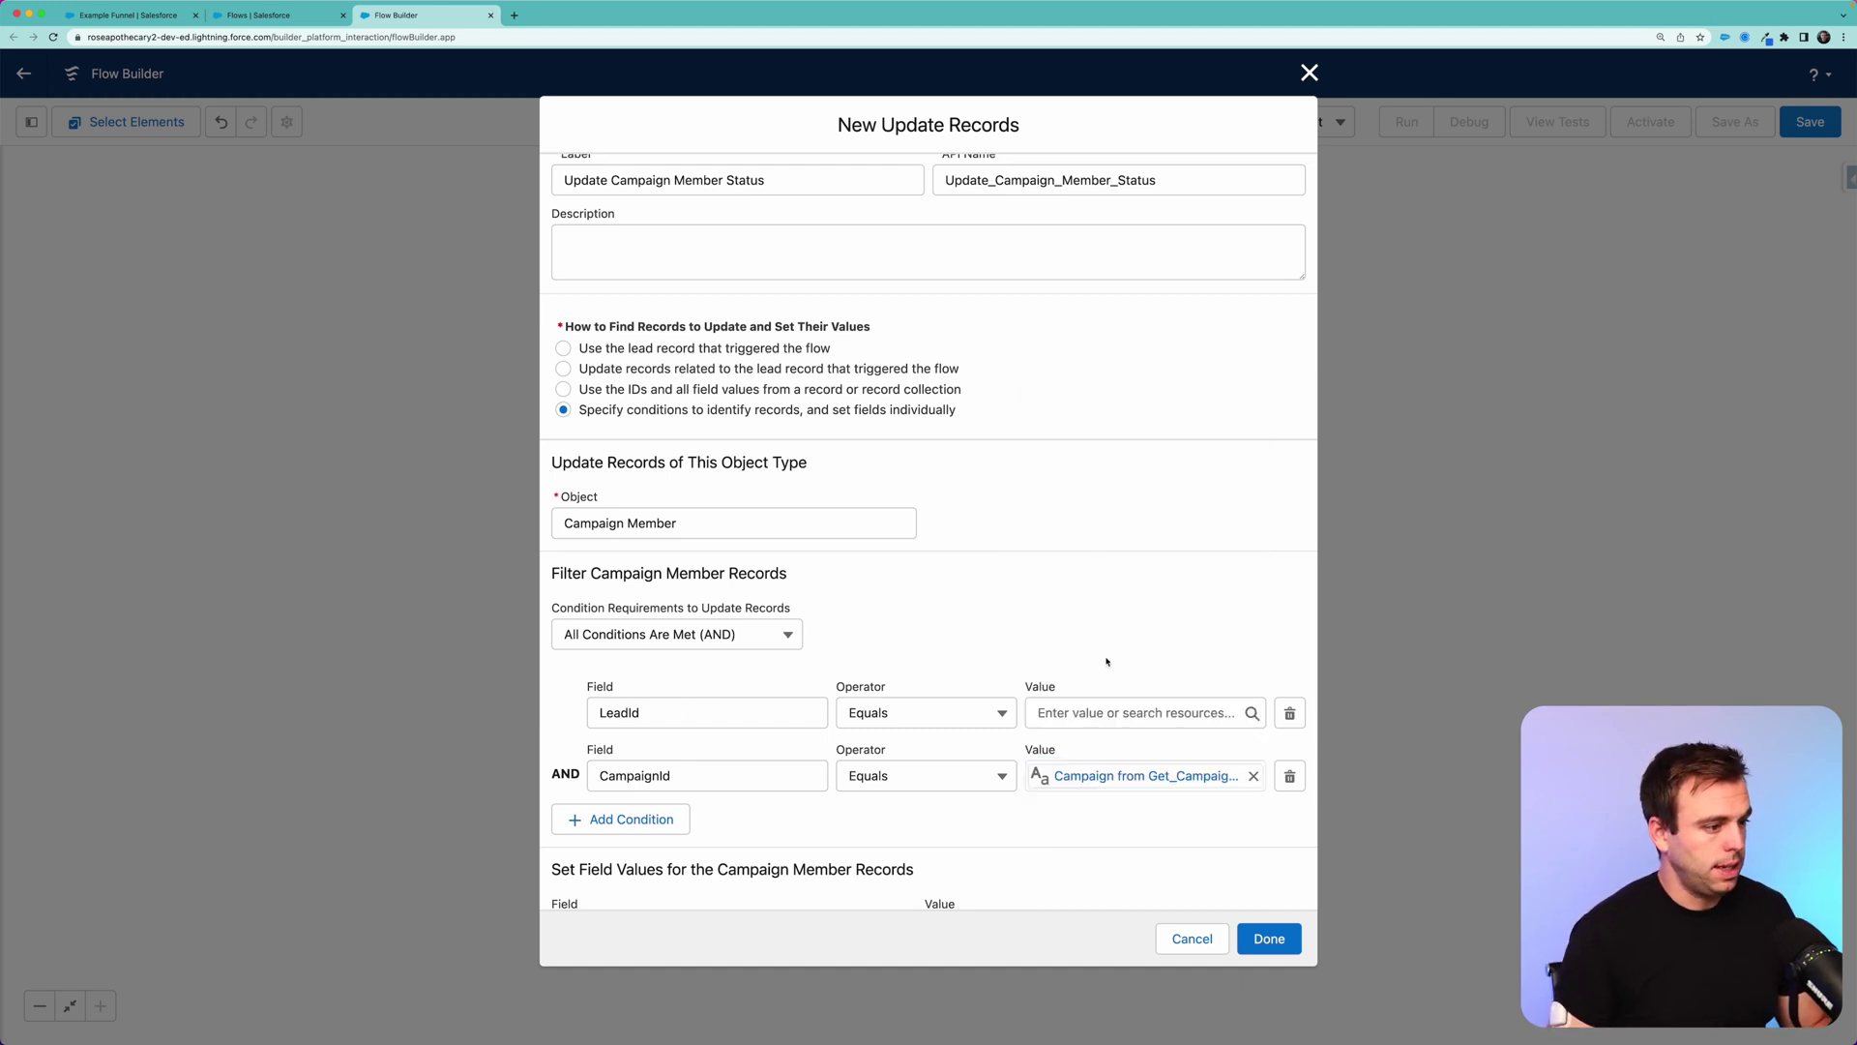
# Set the LeadId condition's value to $Record > Lead ID
pyautogui.click(1102, 712)
pyautogui.scroll(-5, 1103, 541)
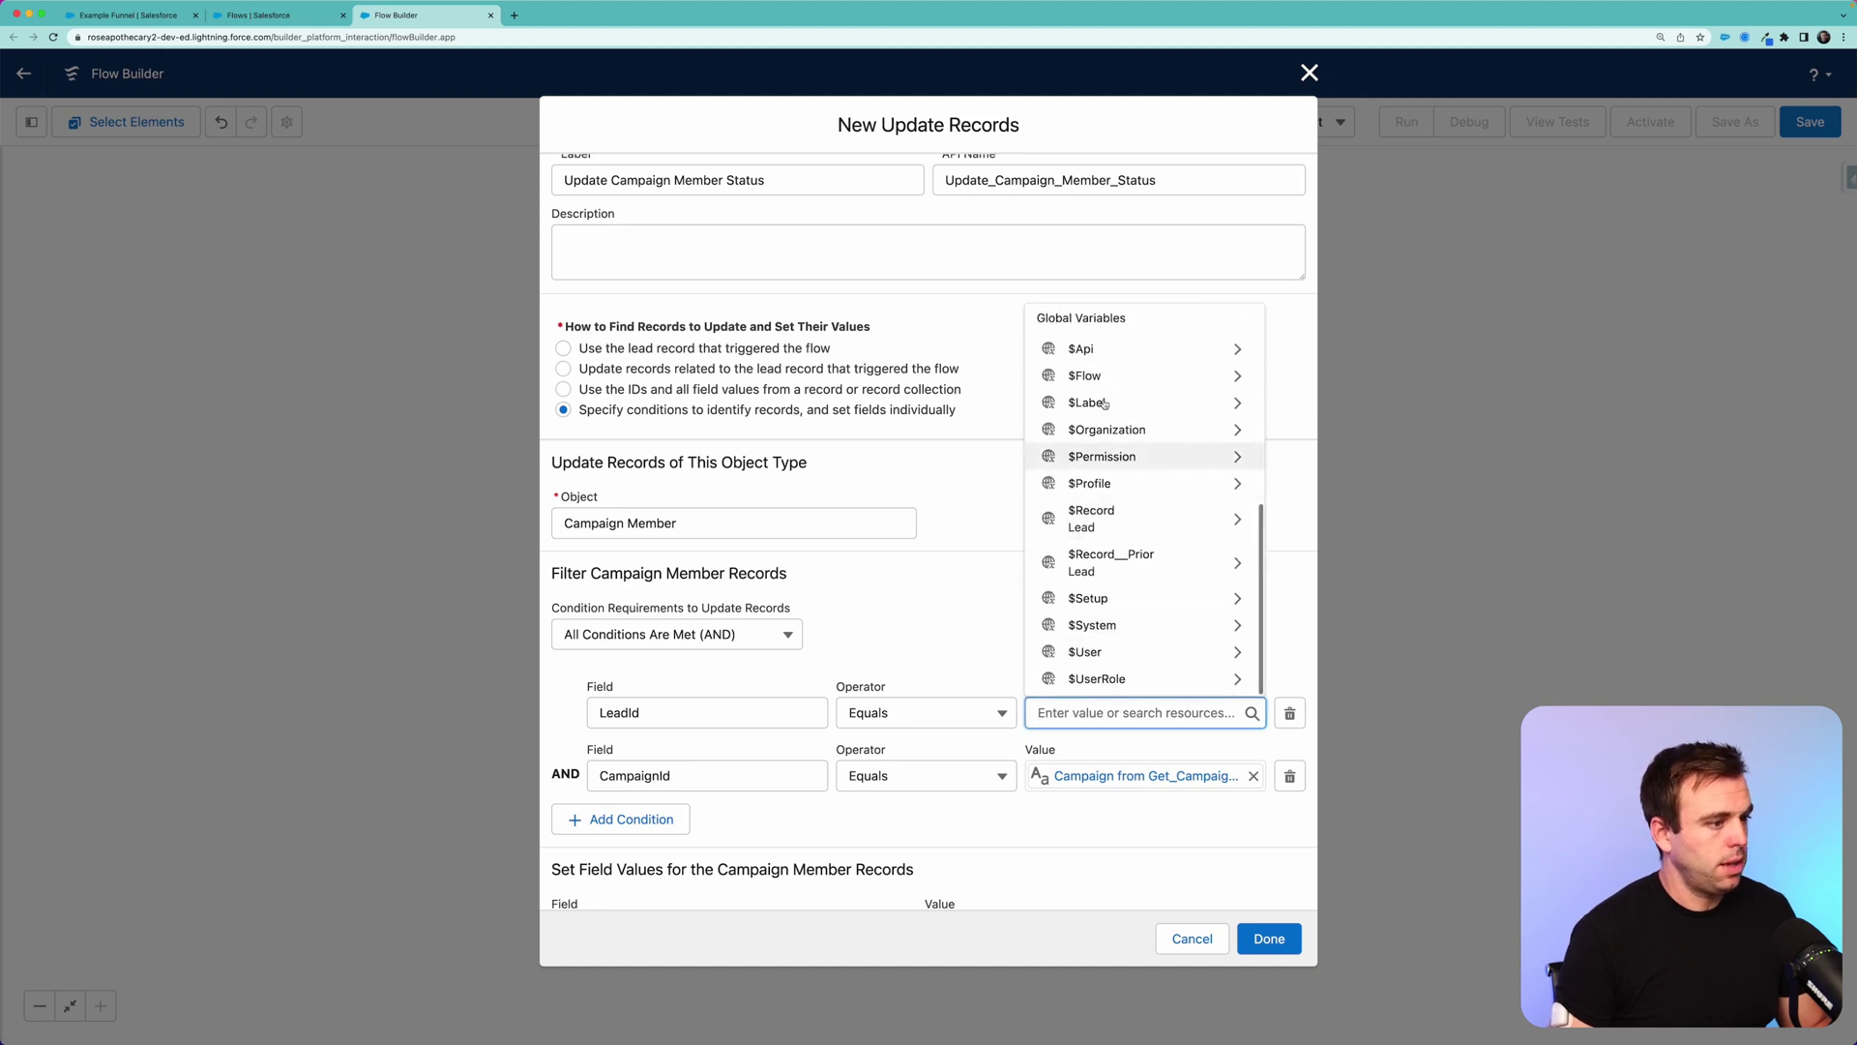
pyautogui.click(1125, 522)
pyautogui.scroll(-5, 1125, 474)
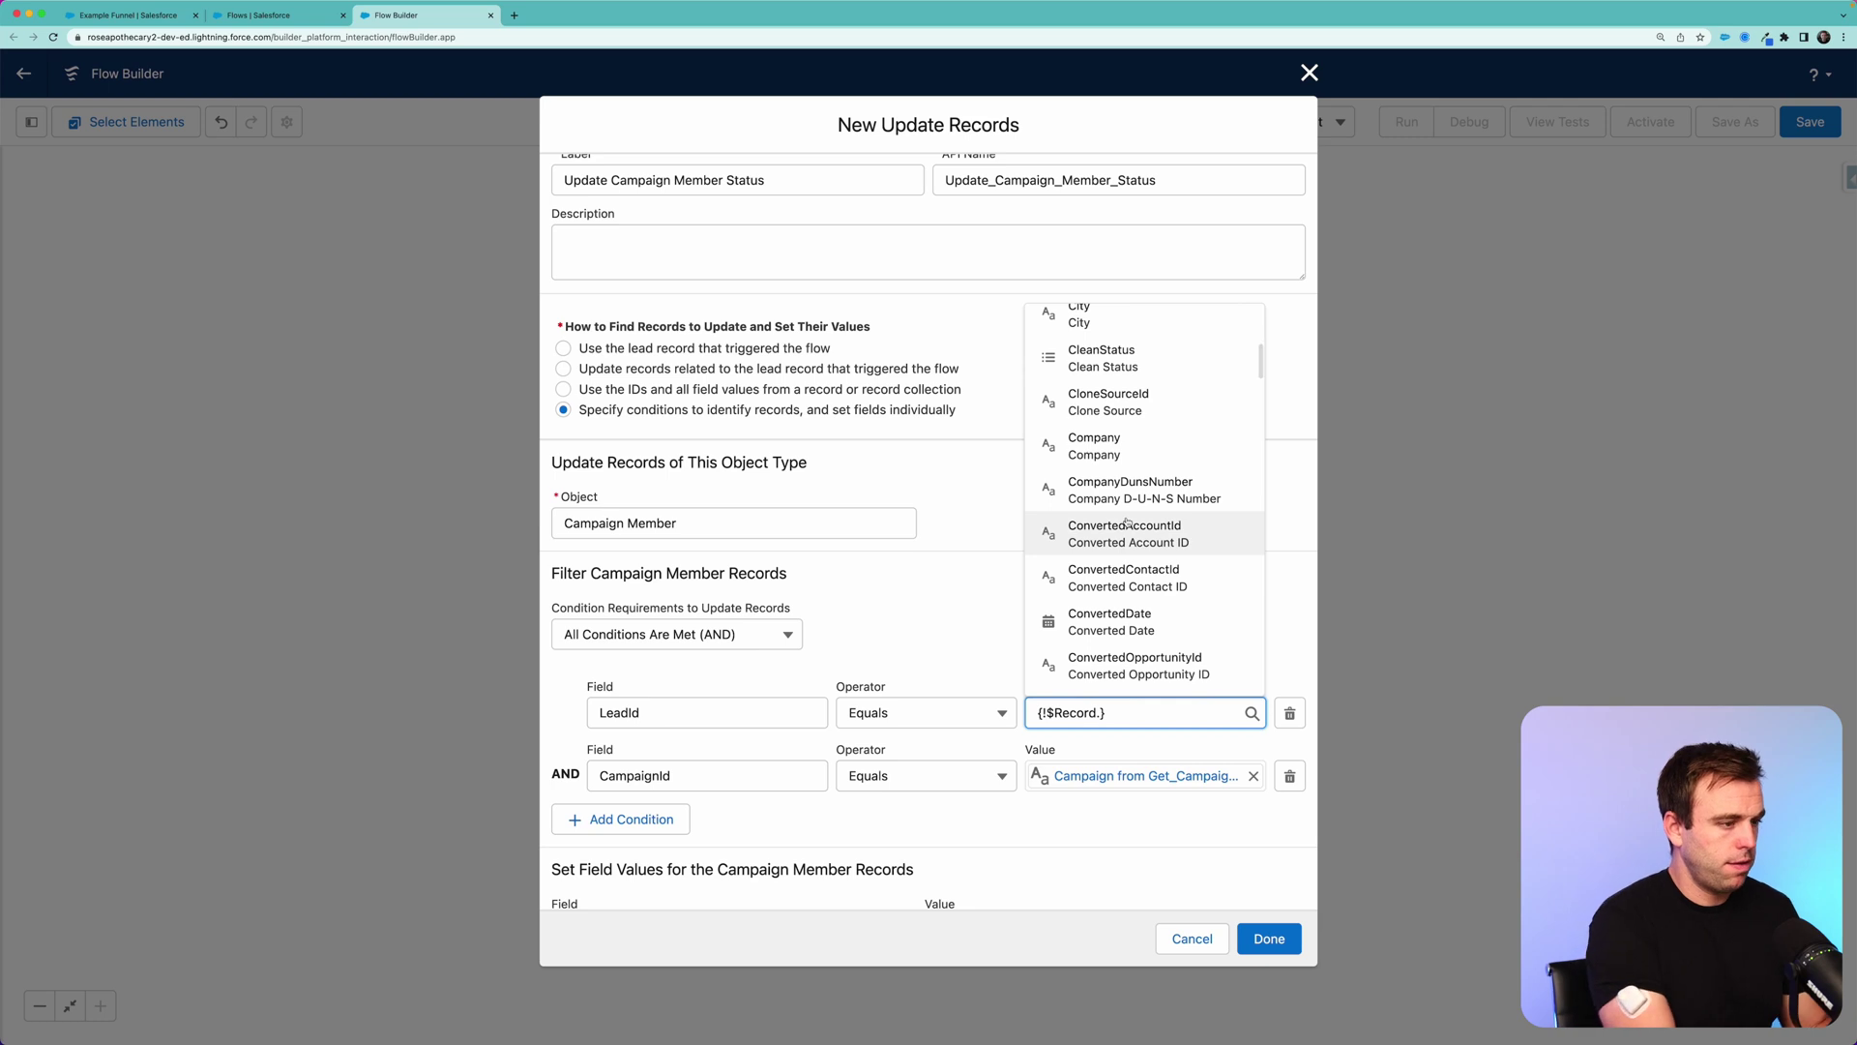
pyautogui.scroll(-5, 1127, 522)
pyautogui.click(1127, 488)
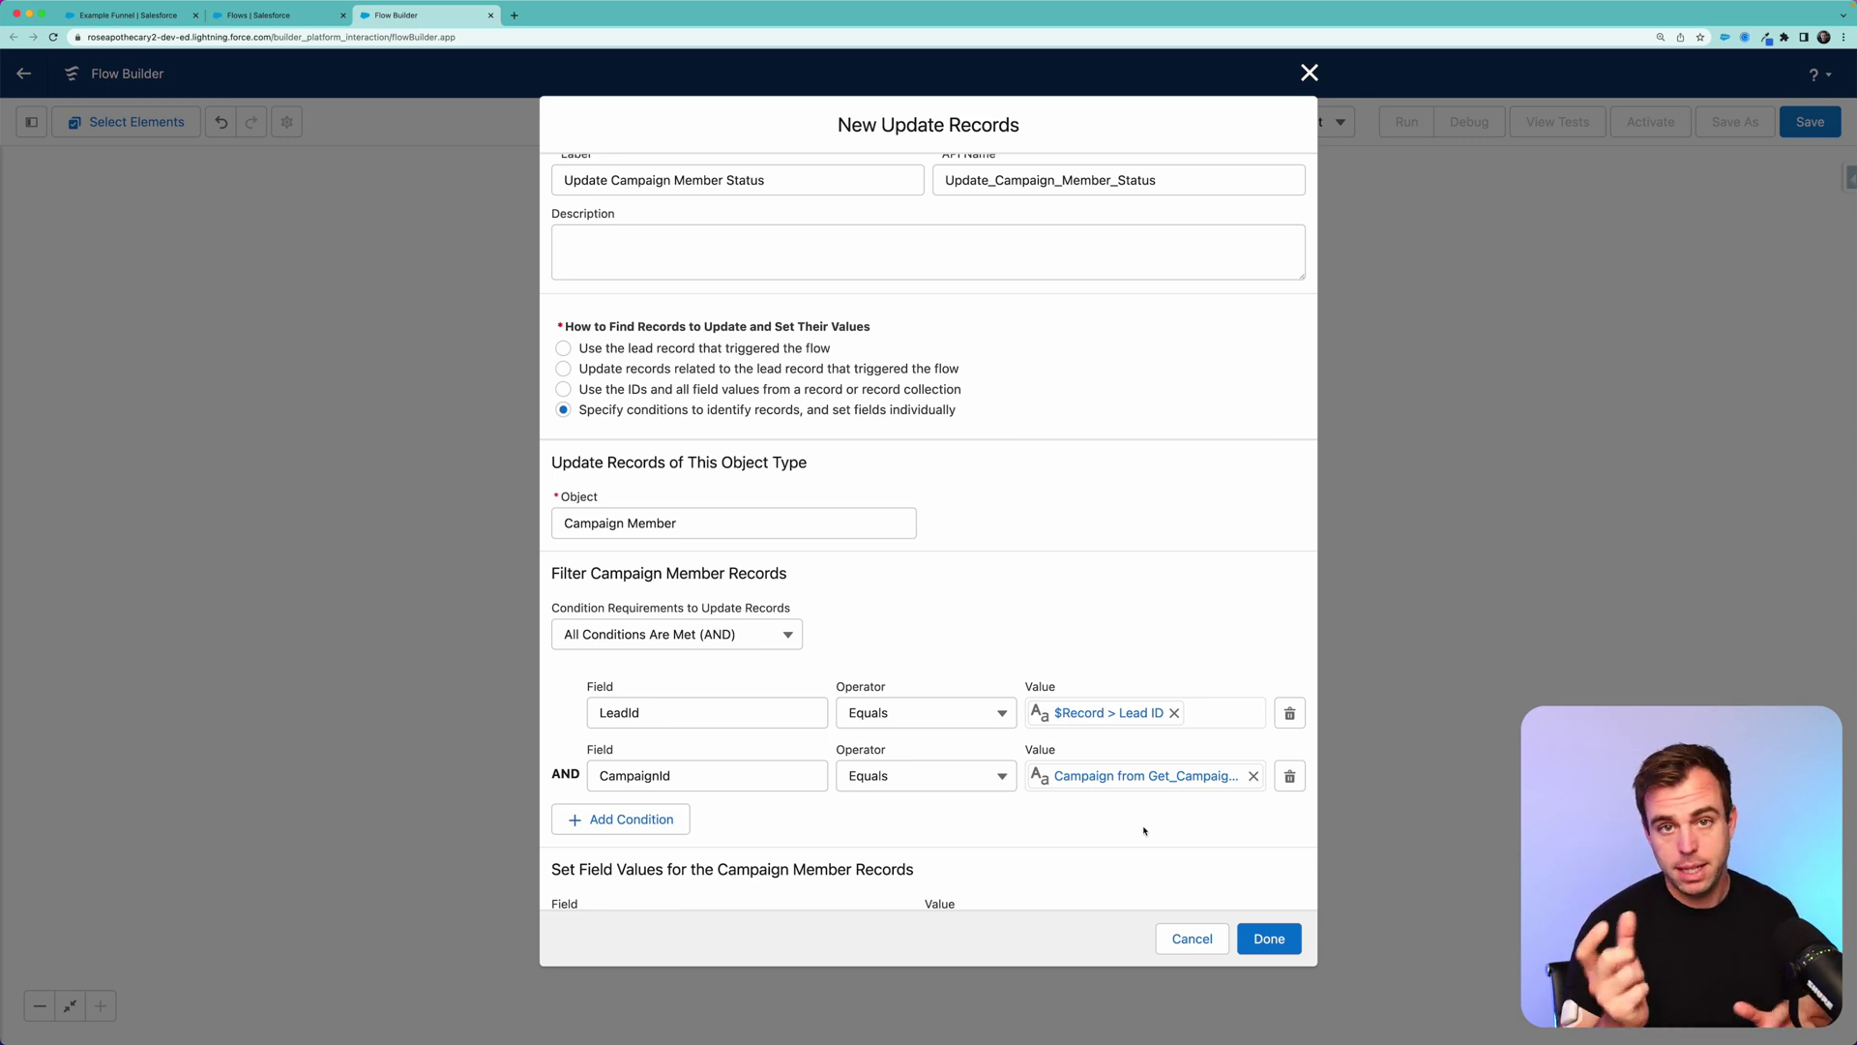
# Set the campaign member records' Status field to 4. SD and finish the Update Records element
pyautogui.scroll(-2, 630, 839)
pyautogui.click(629, 839)
pyautogui.click(609, 882)
pyautogui.click(1001, 840)
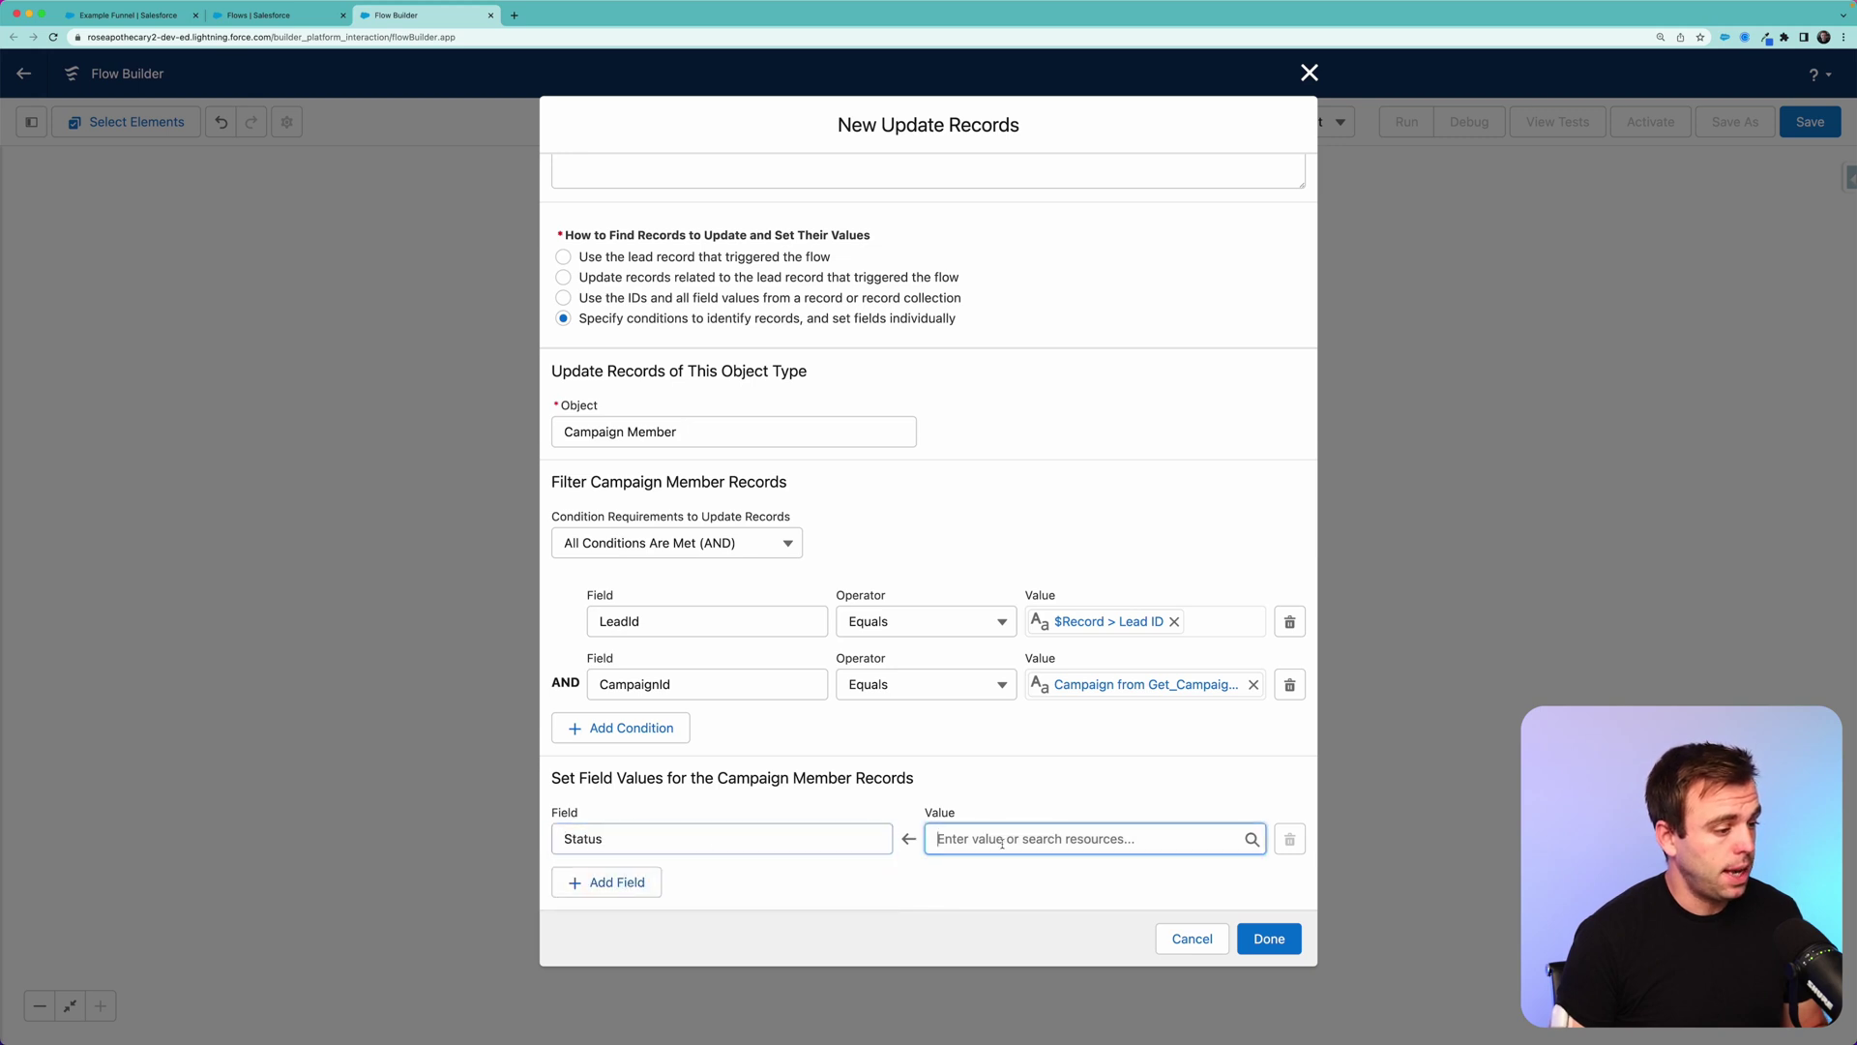
pyautogui.scroll(-3, 1028, 654)
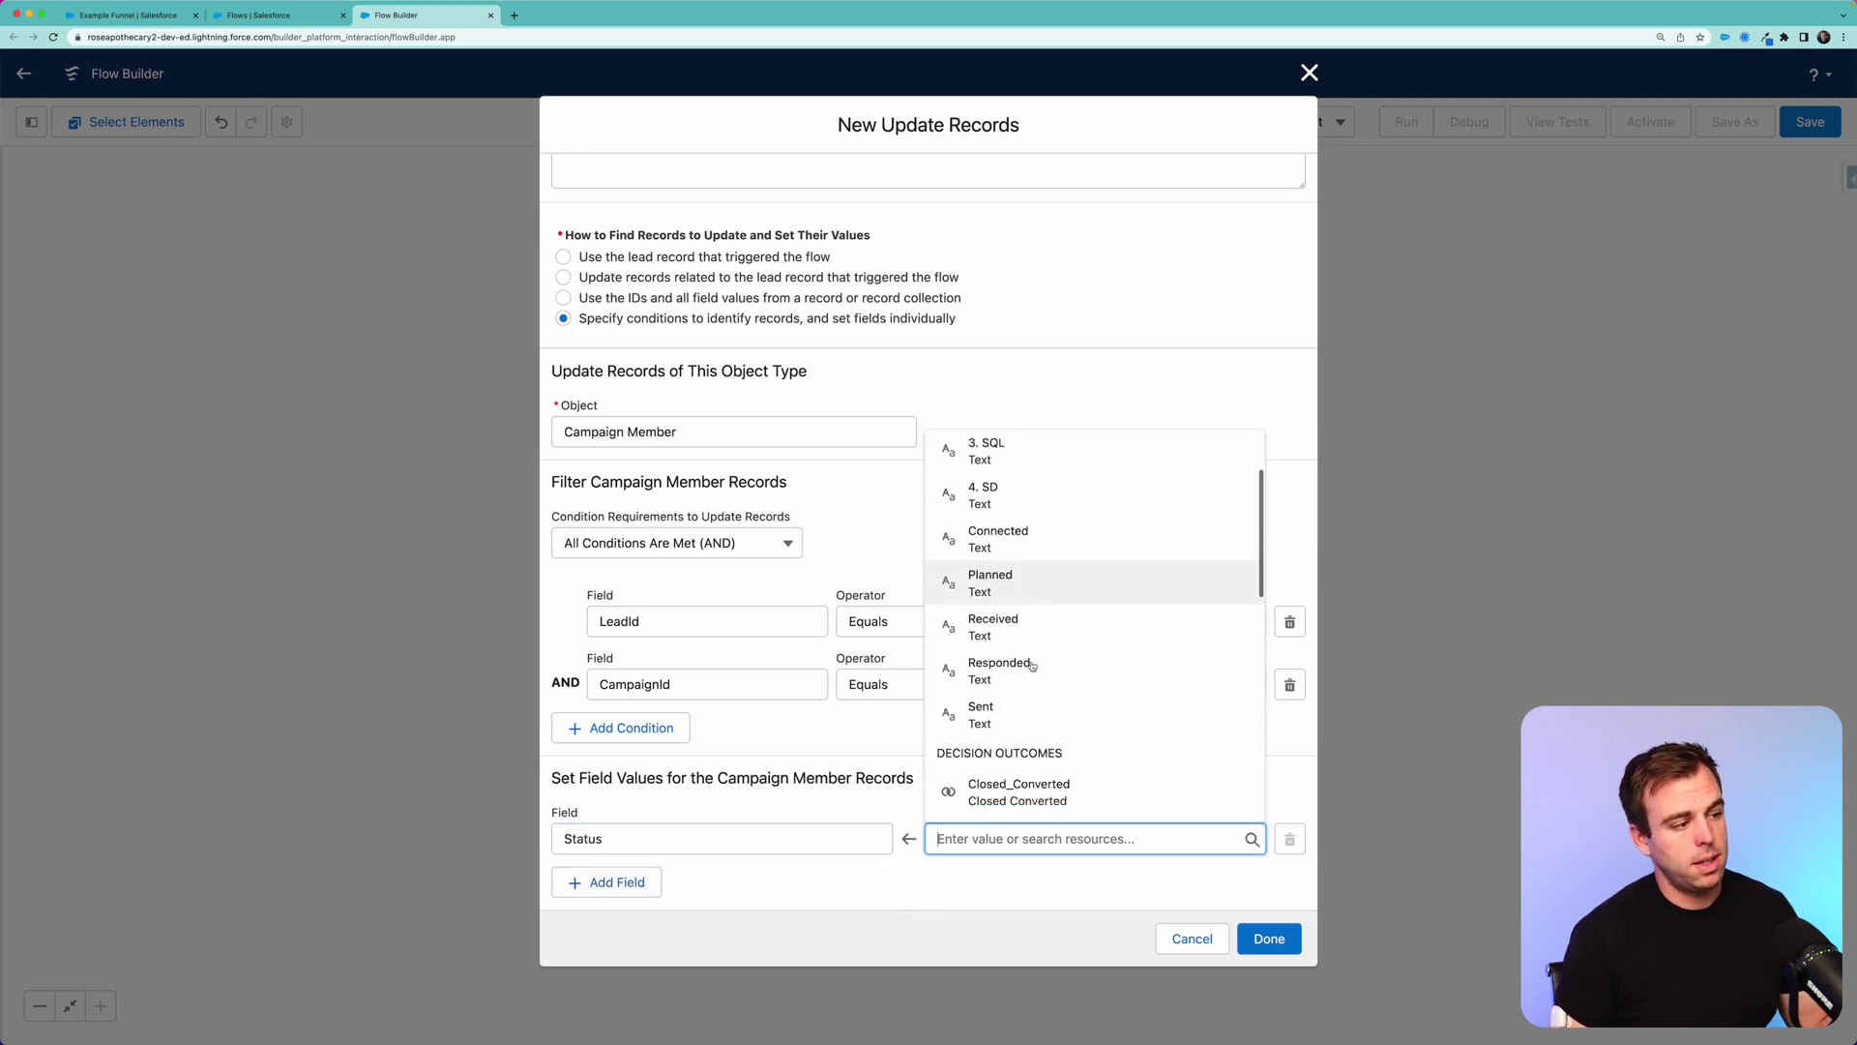
pyautogui.scroll(3, 1040, 677)
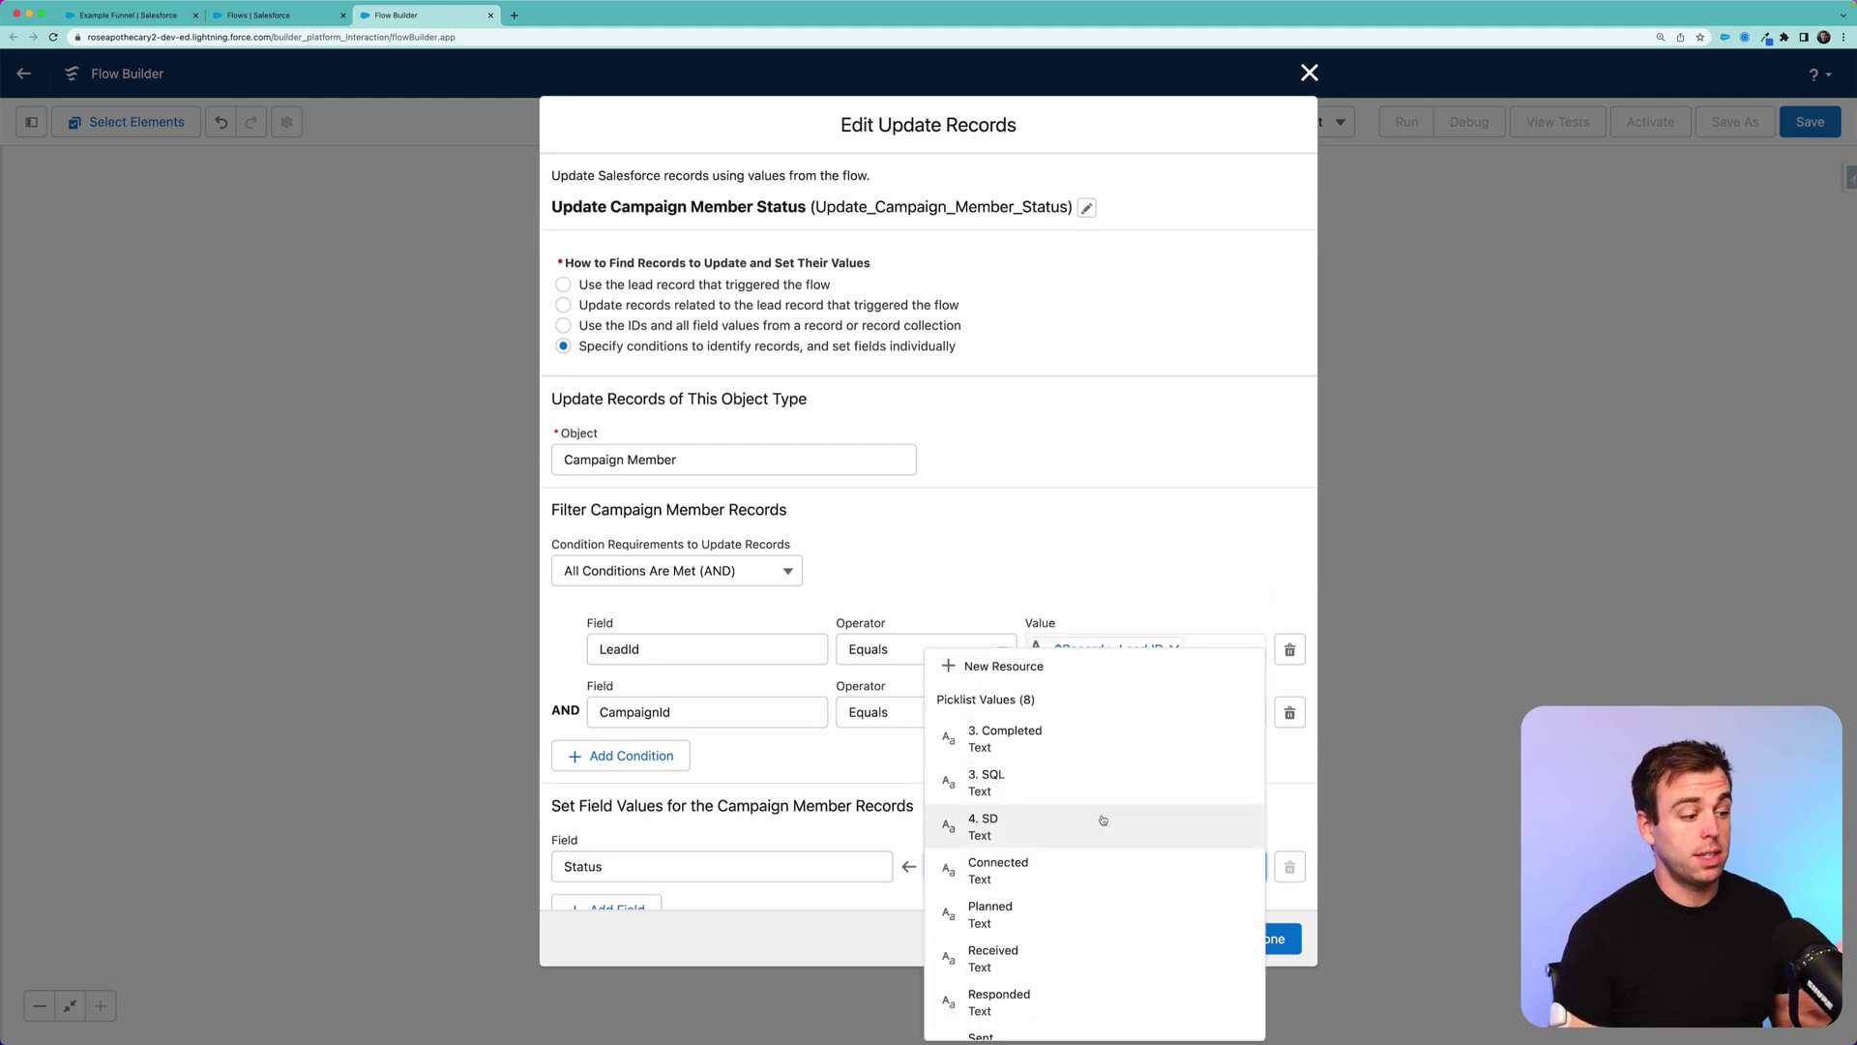
pyautogui.scroll(-1, 1102, 819)
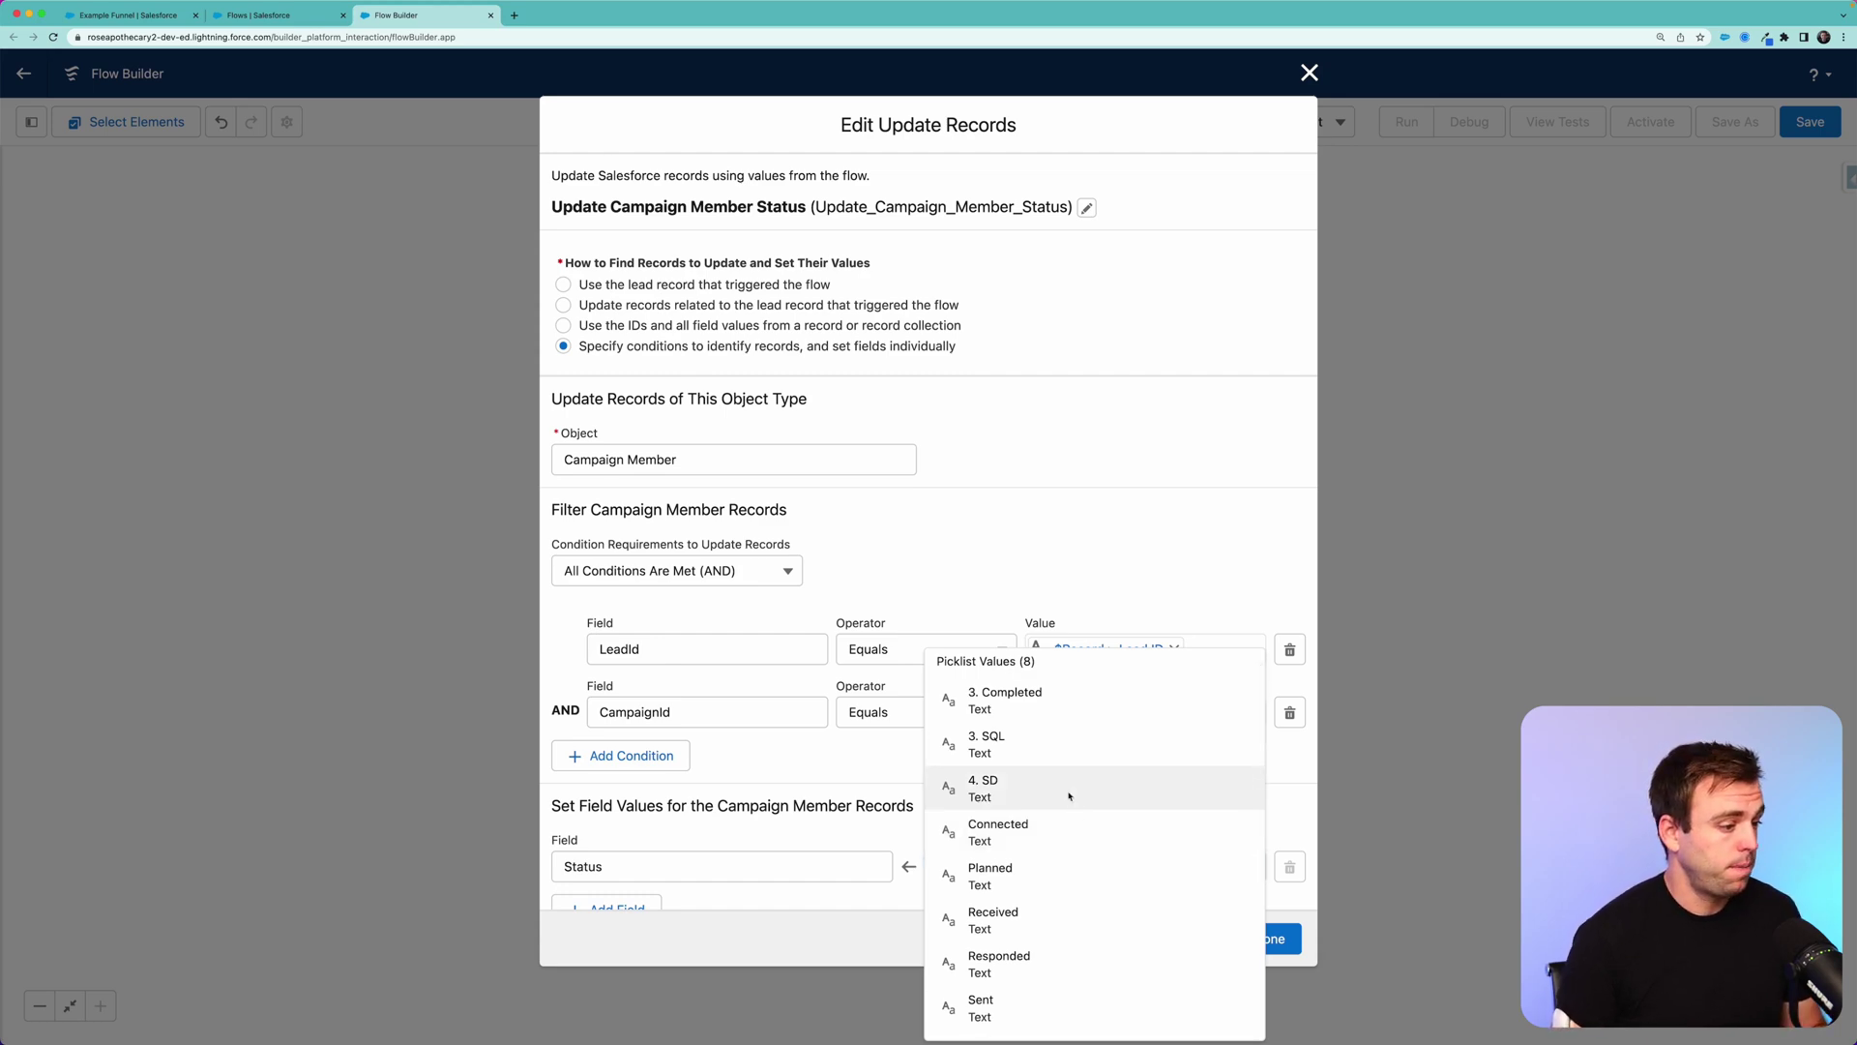
pyautogui.click(1069, 795)
pyautogui.click(1267, 939)
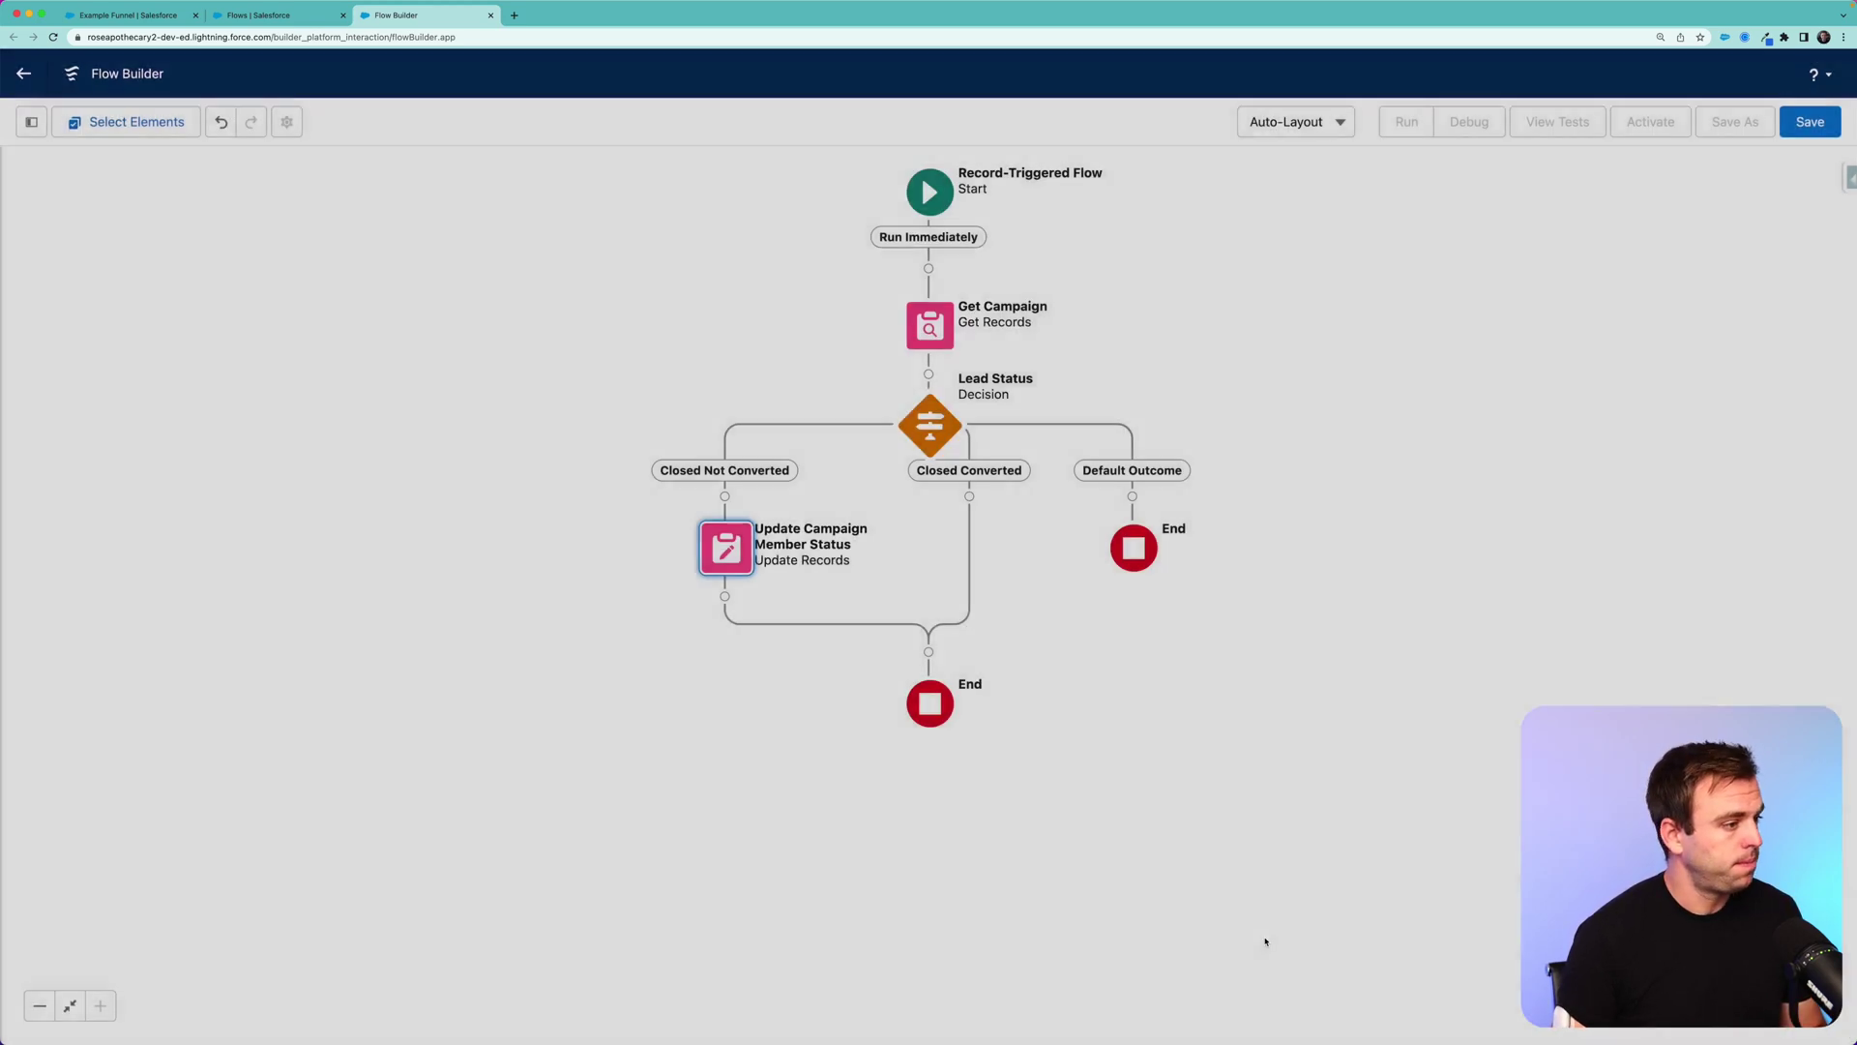
# Copy the Update Campaign Member Status element and paste it into the Closed Converted path
pyautogui.click(721, 571)
pyautogui.click(687, 630)
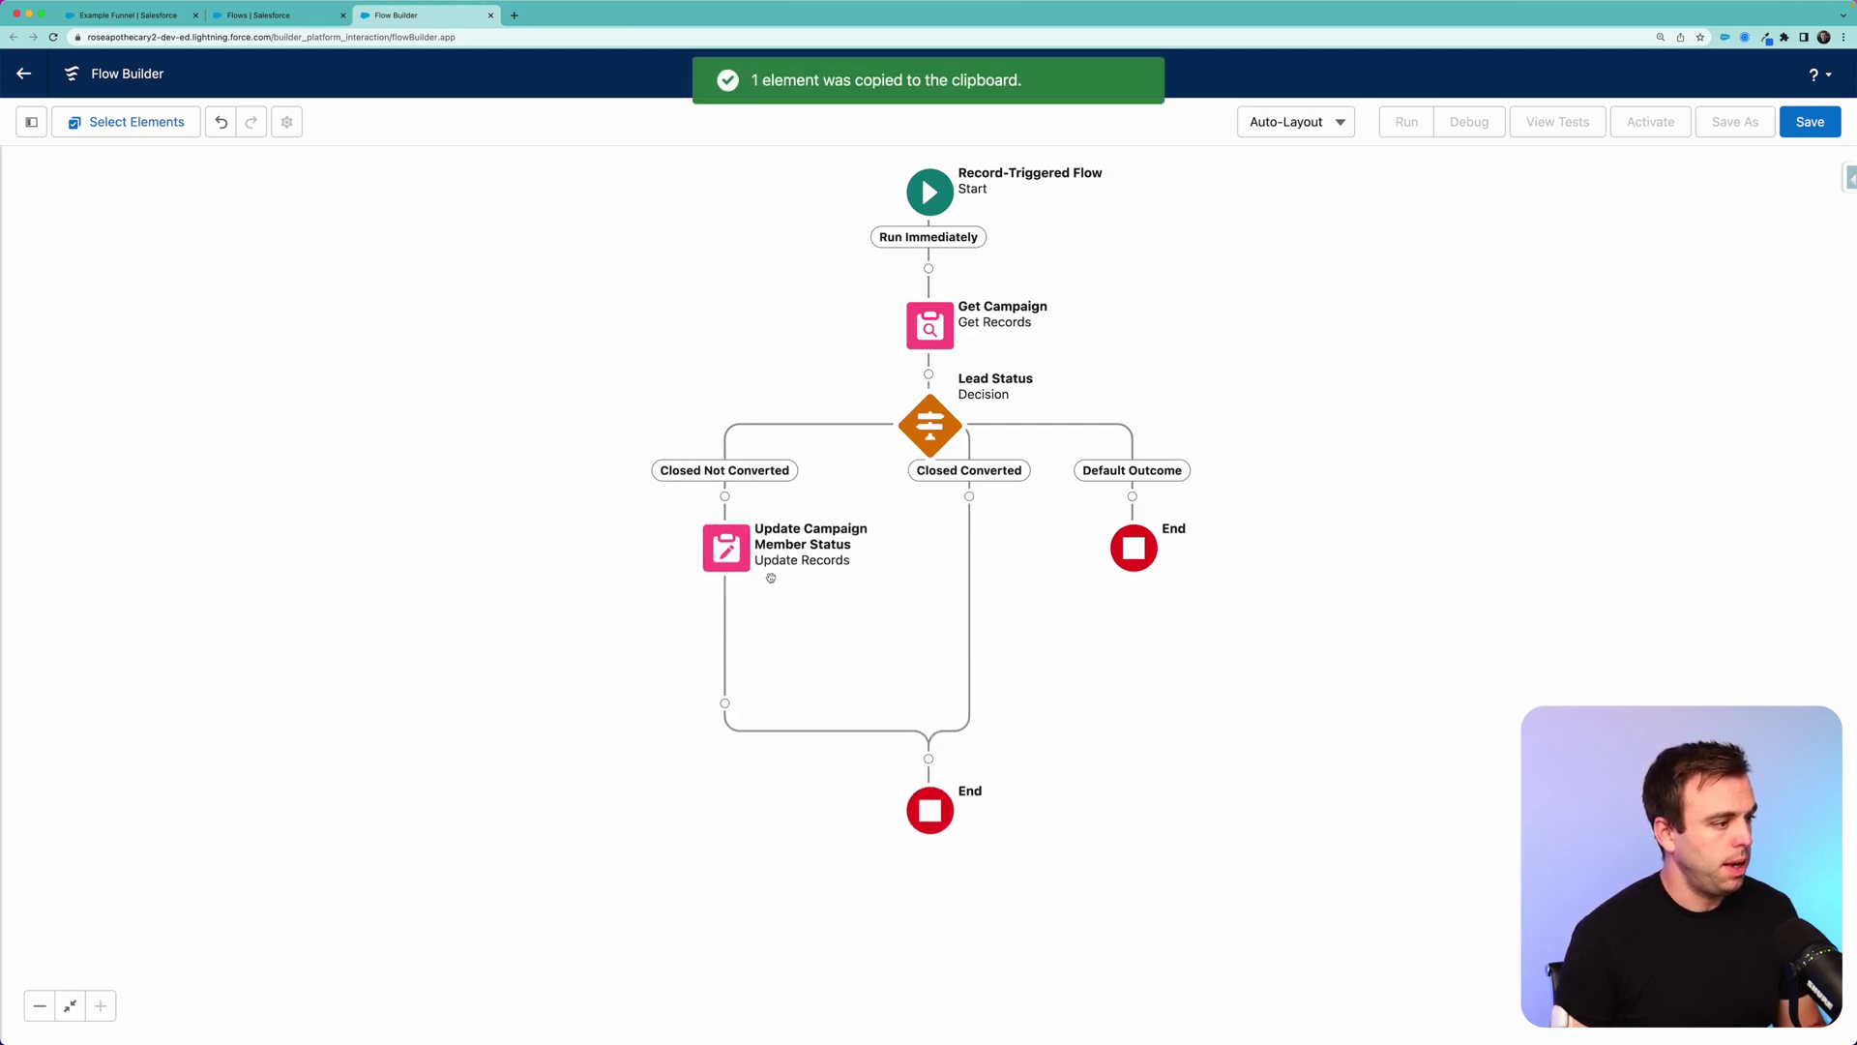
pyautogui.click(969, 496)
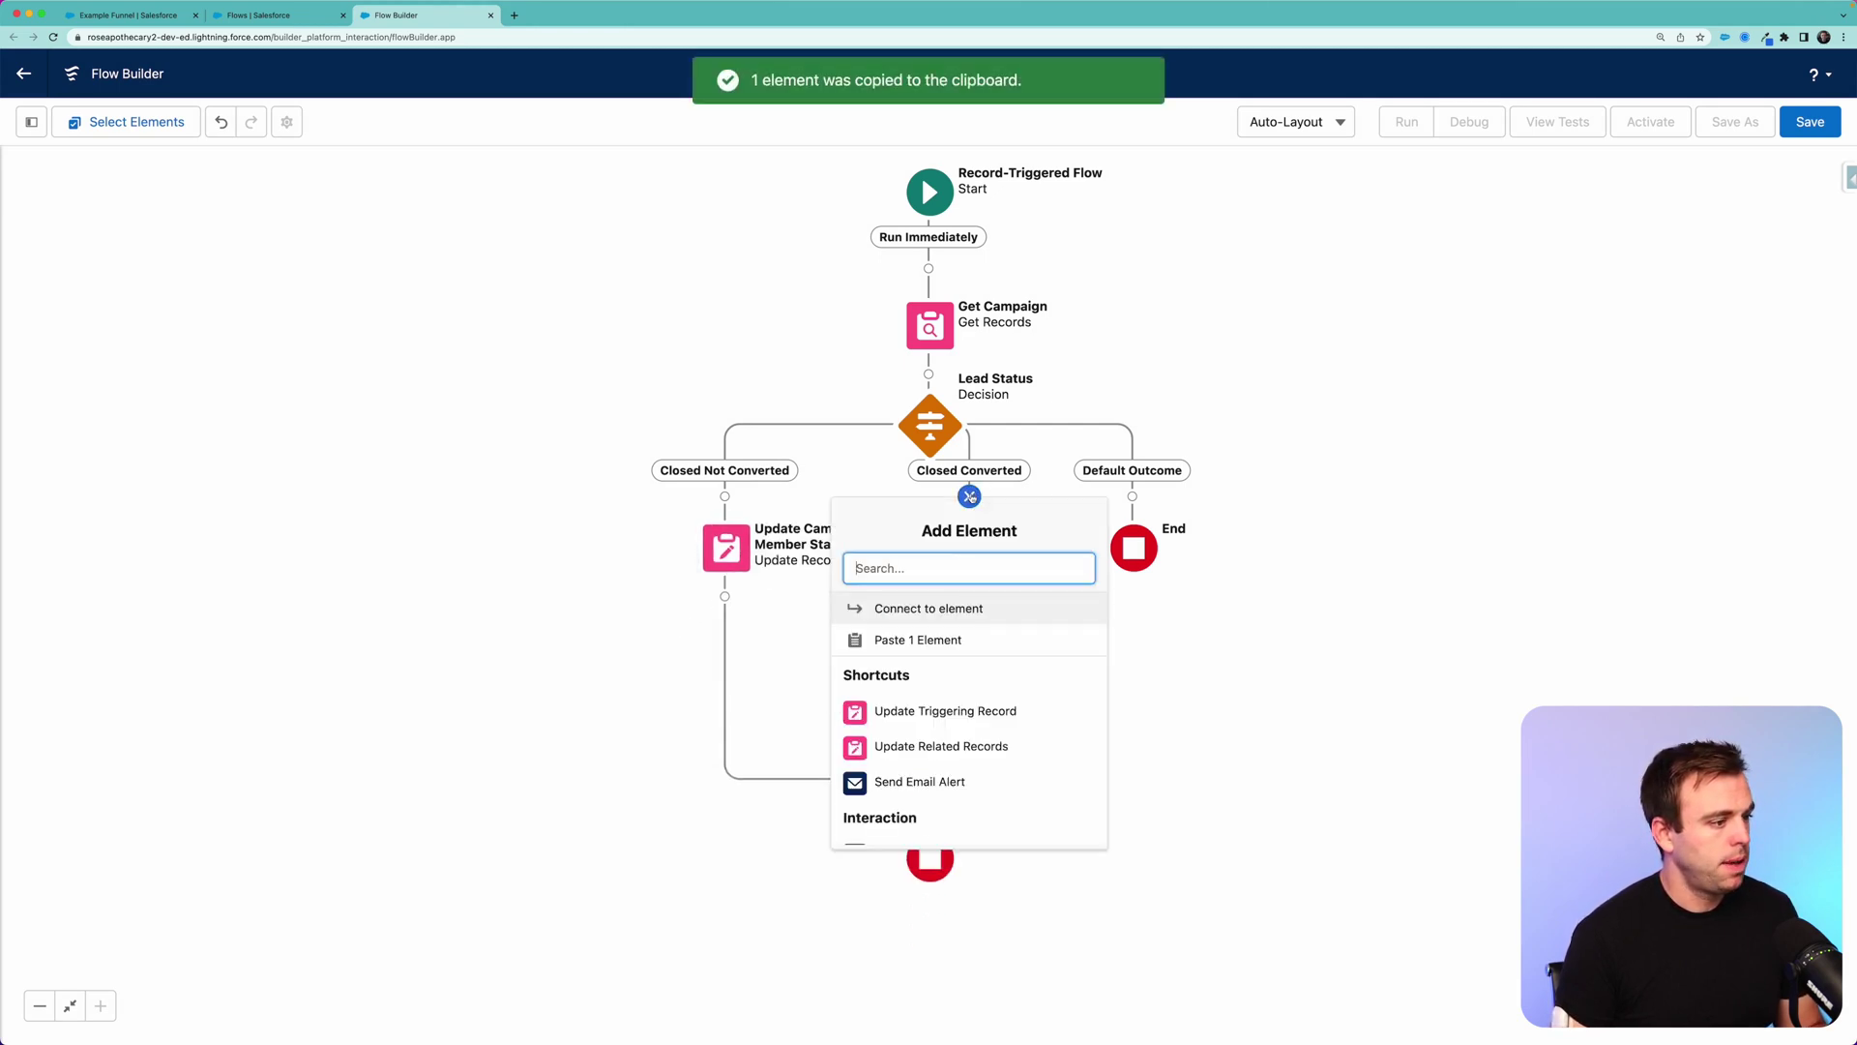
pyautogui.click(957, 638)
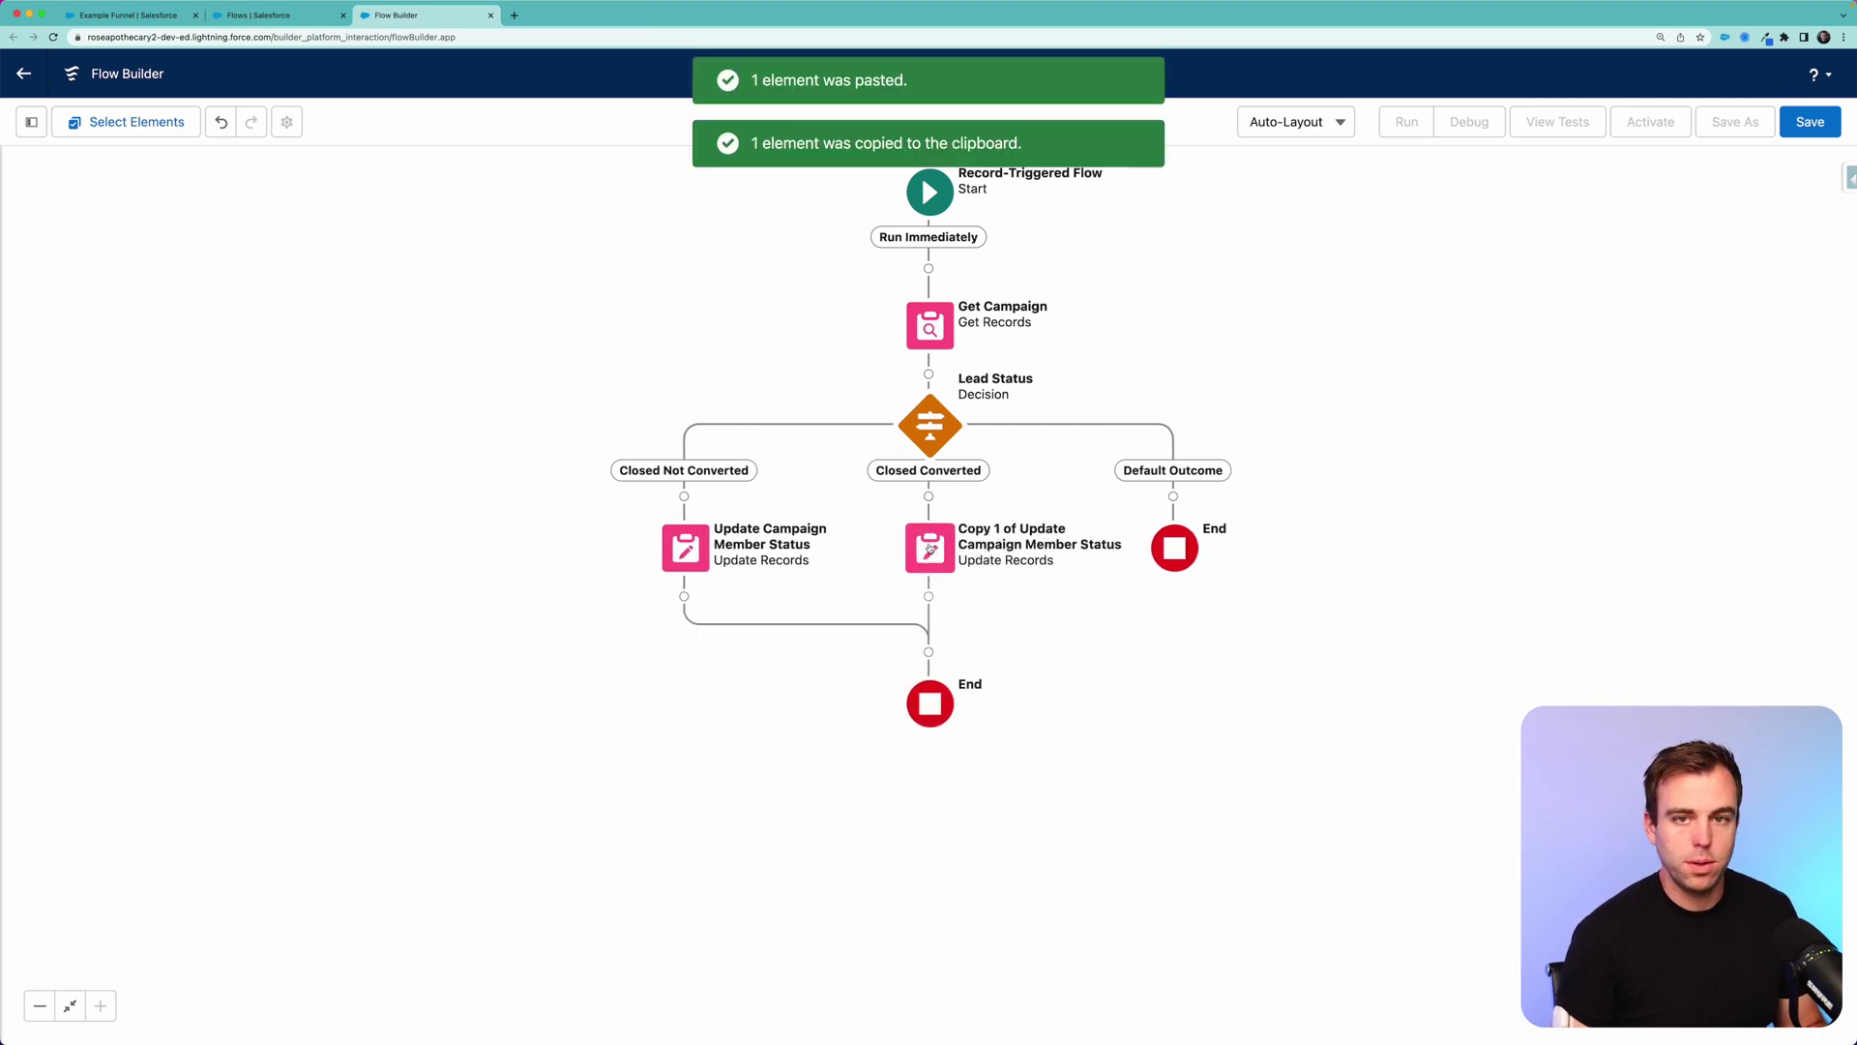
# Replace the Status value in the copied Update Records element on the Closed Converted path
pyautogui.doubleClick(929, 549)
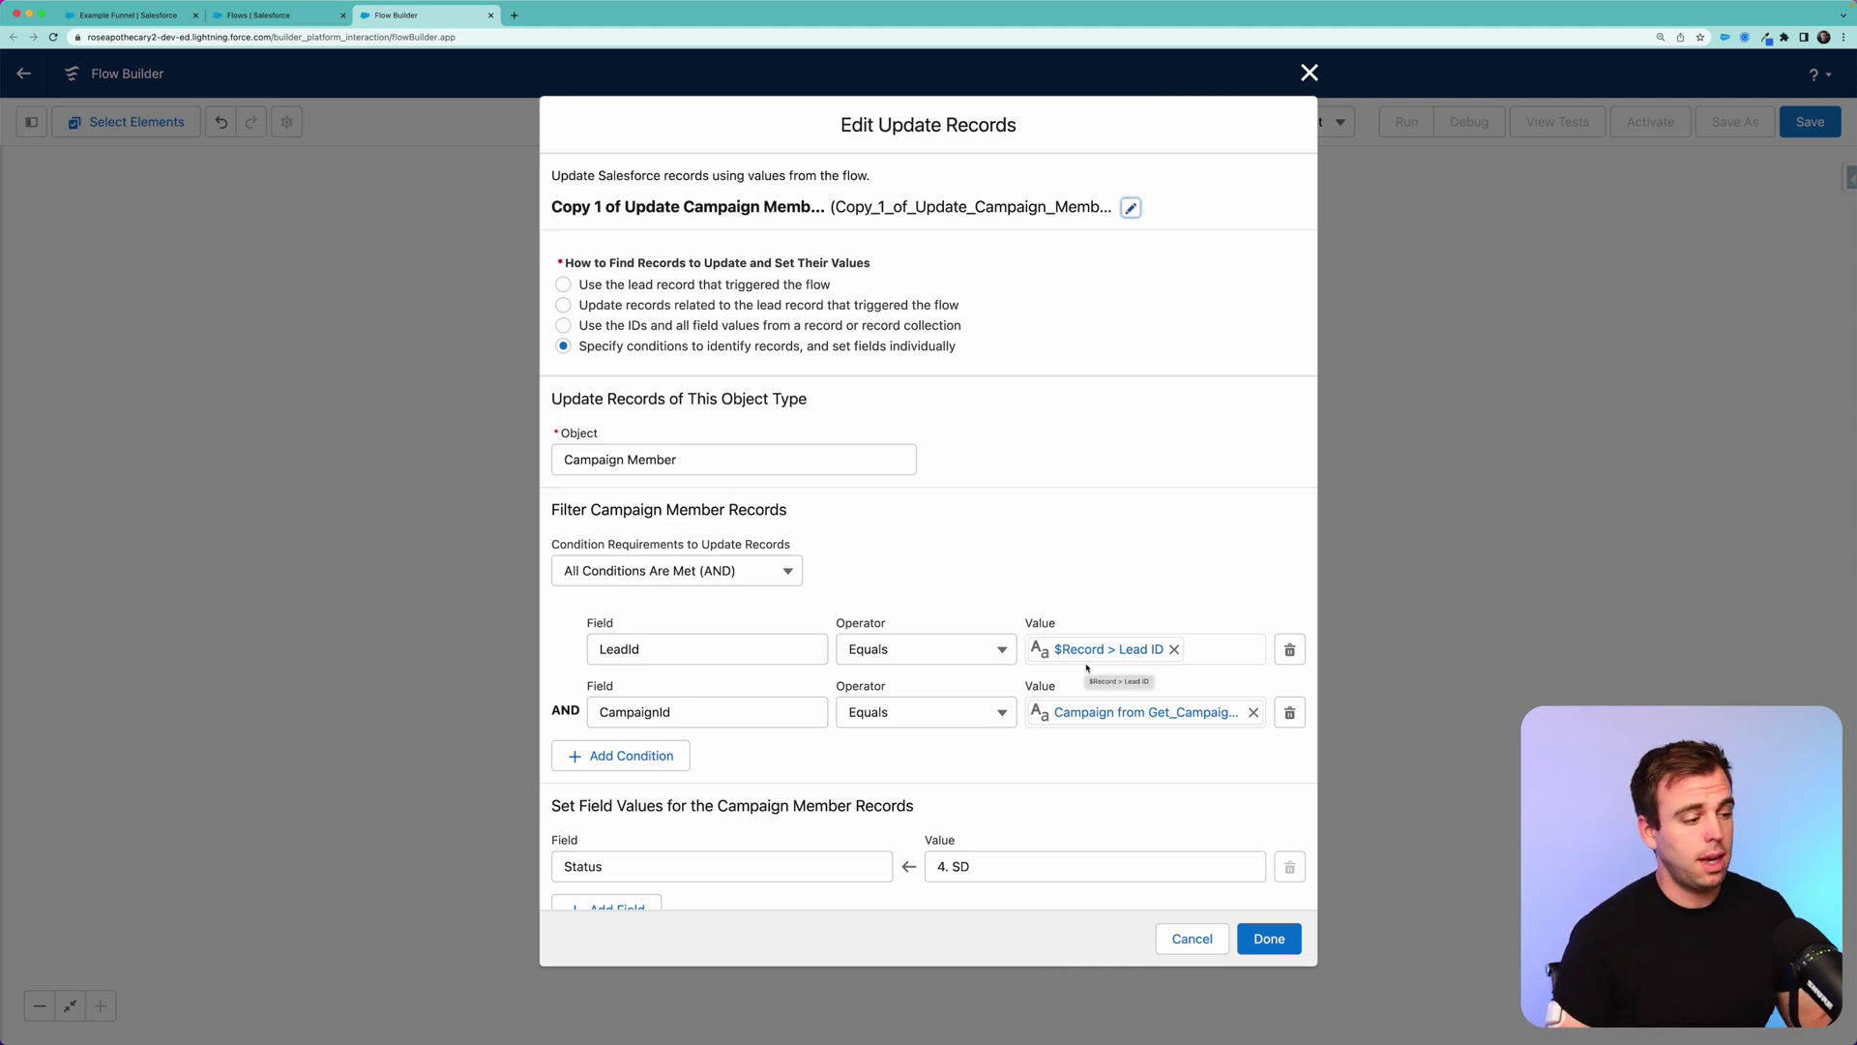
pyautogui.scroll(-1, 1086, 667)
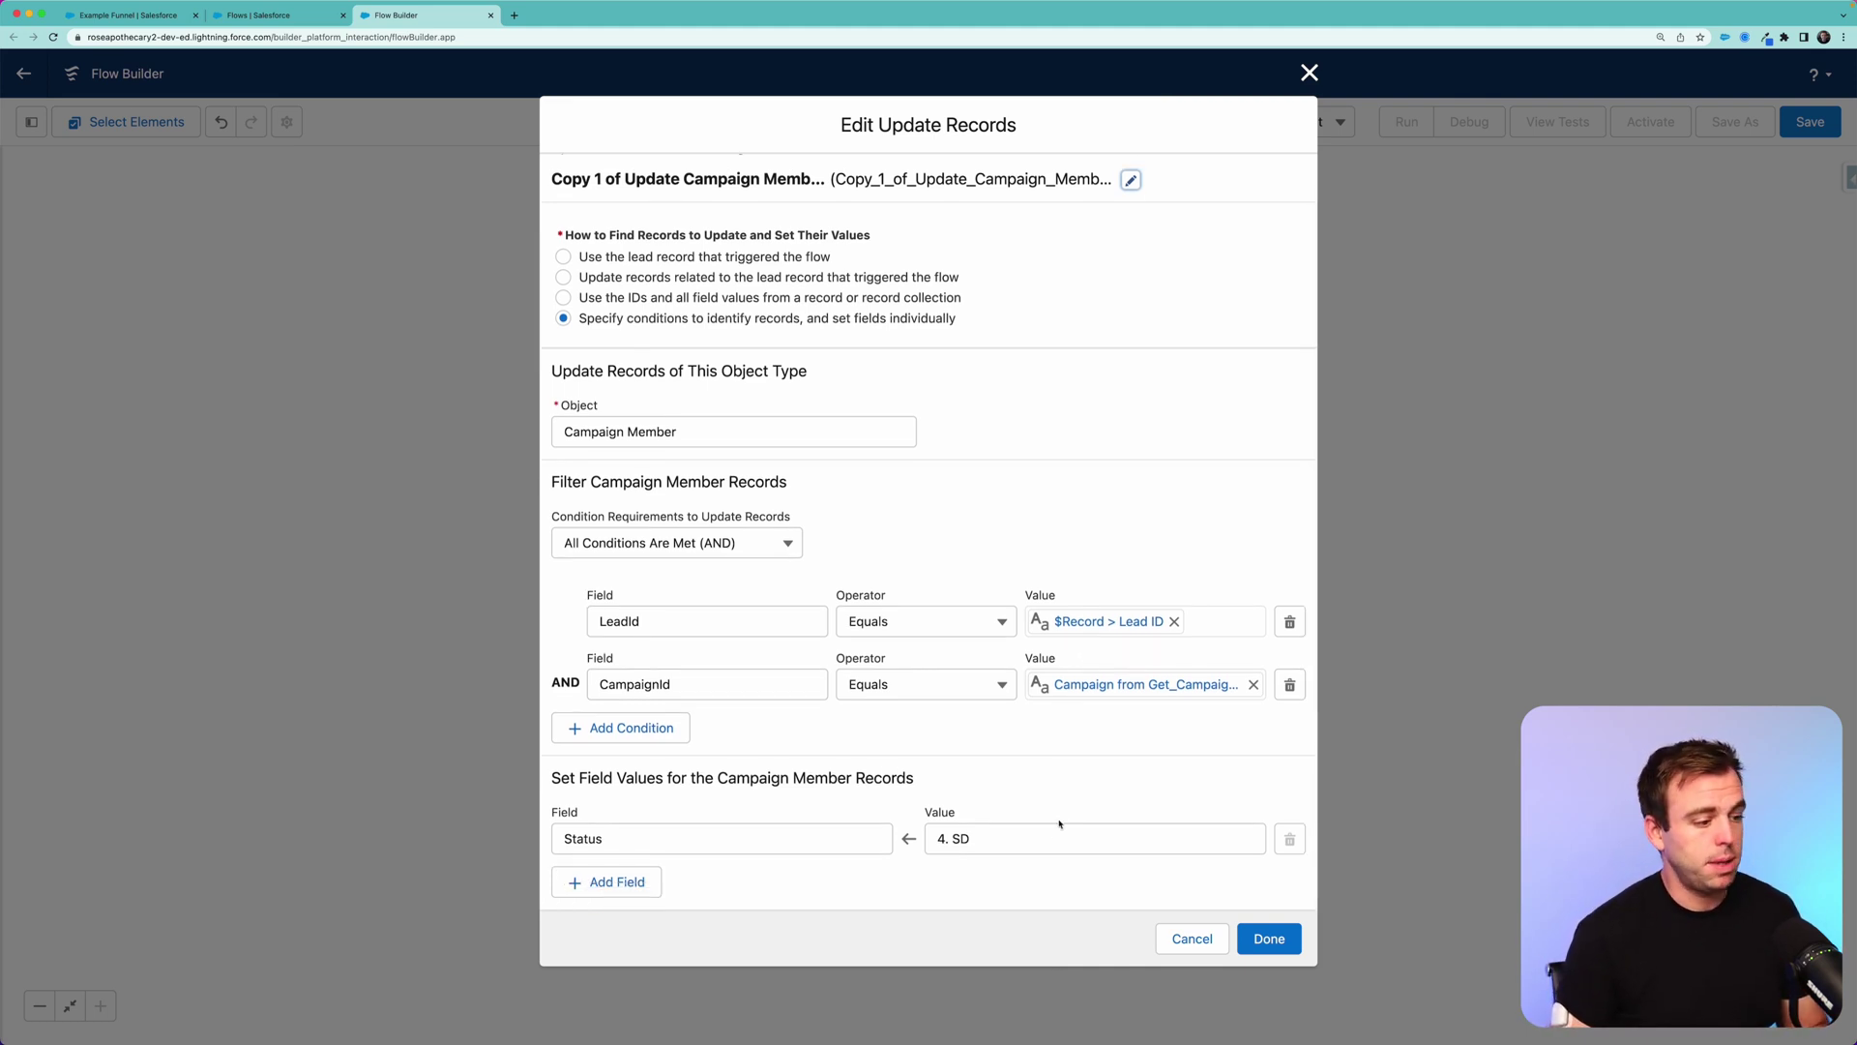
pyautogui.doubleClick(1042, 847)
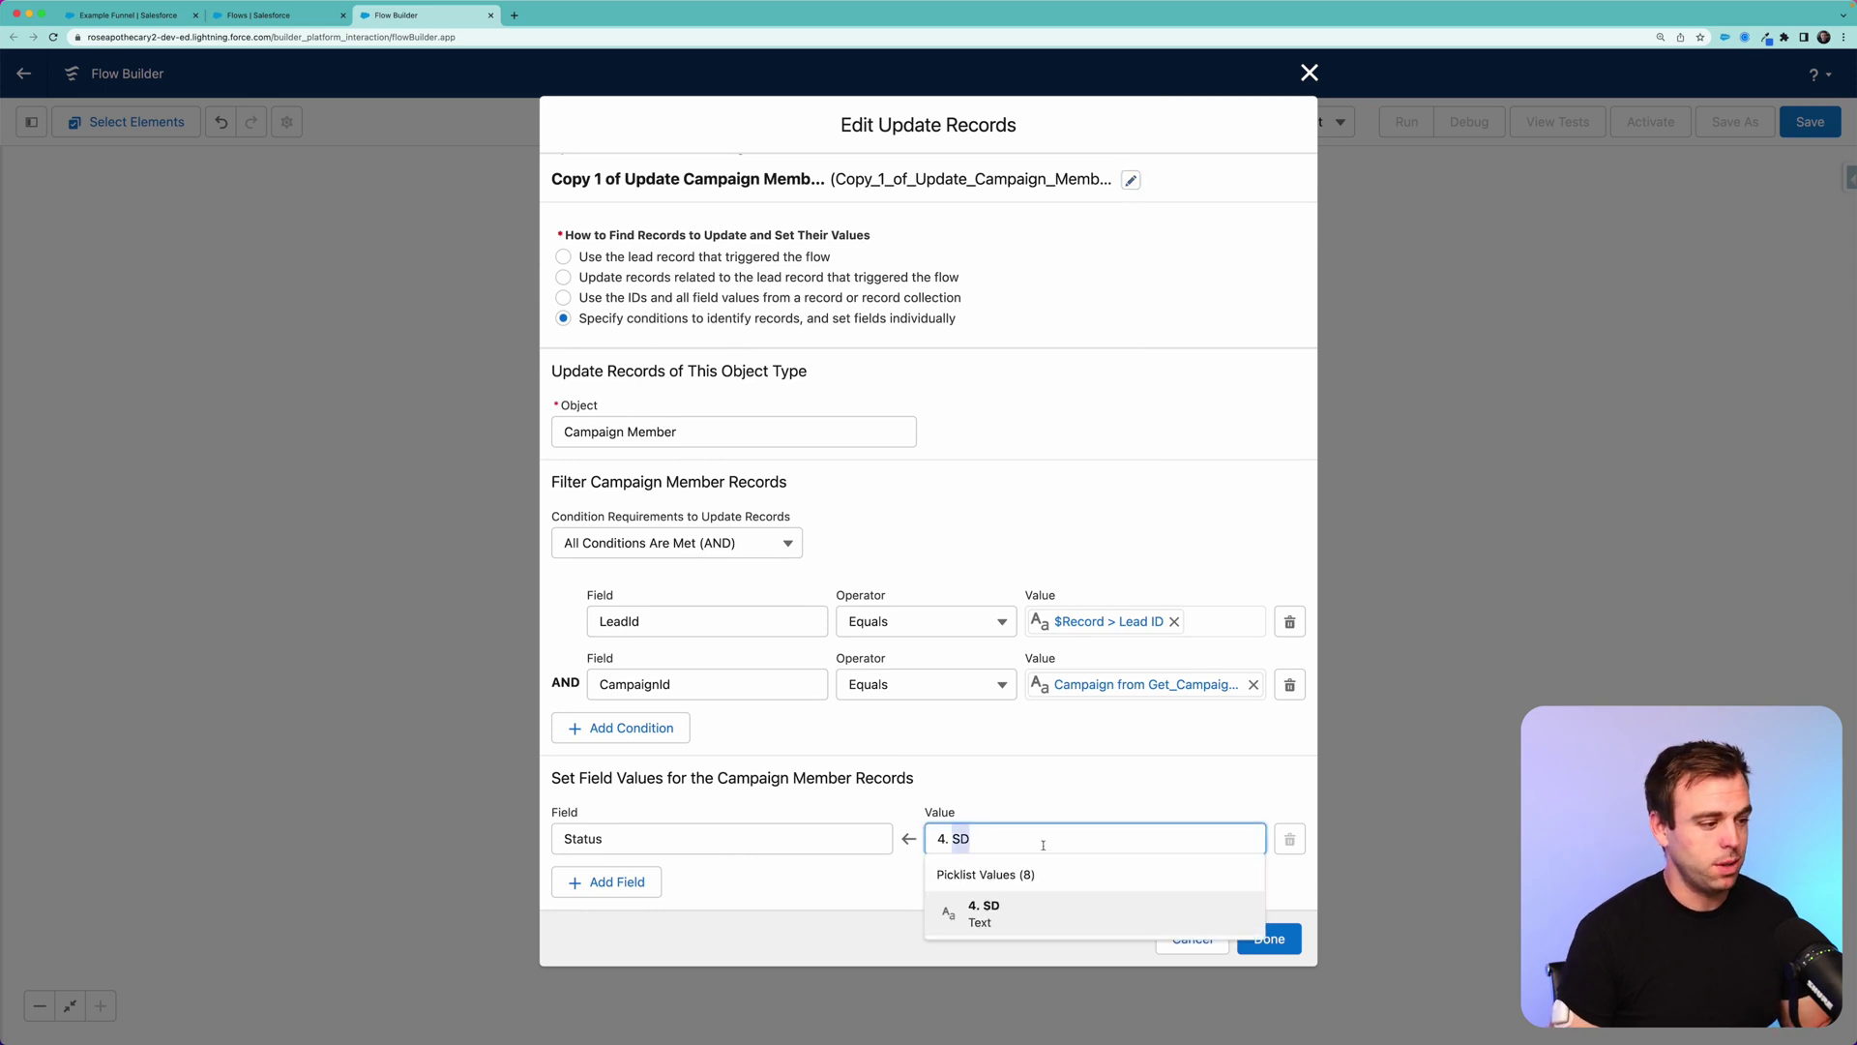
pyautogui.press('BackSpace')
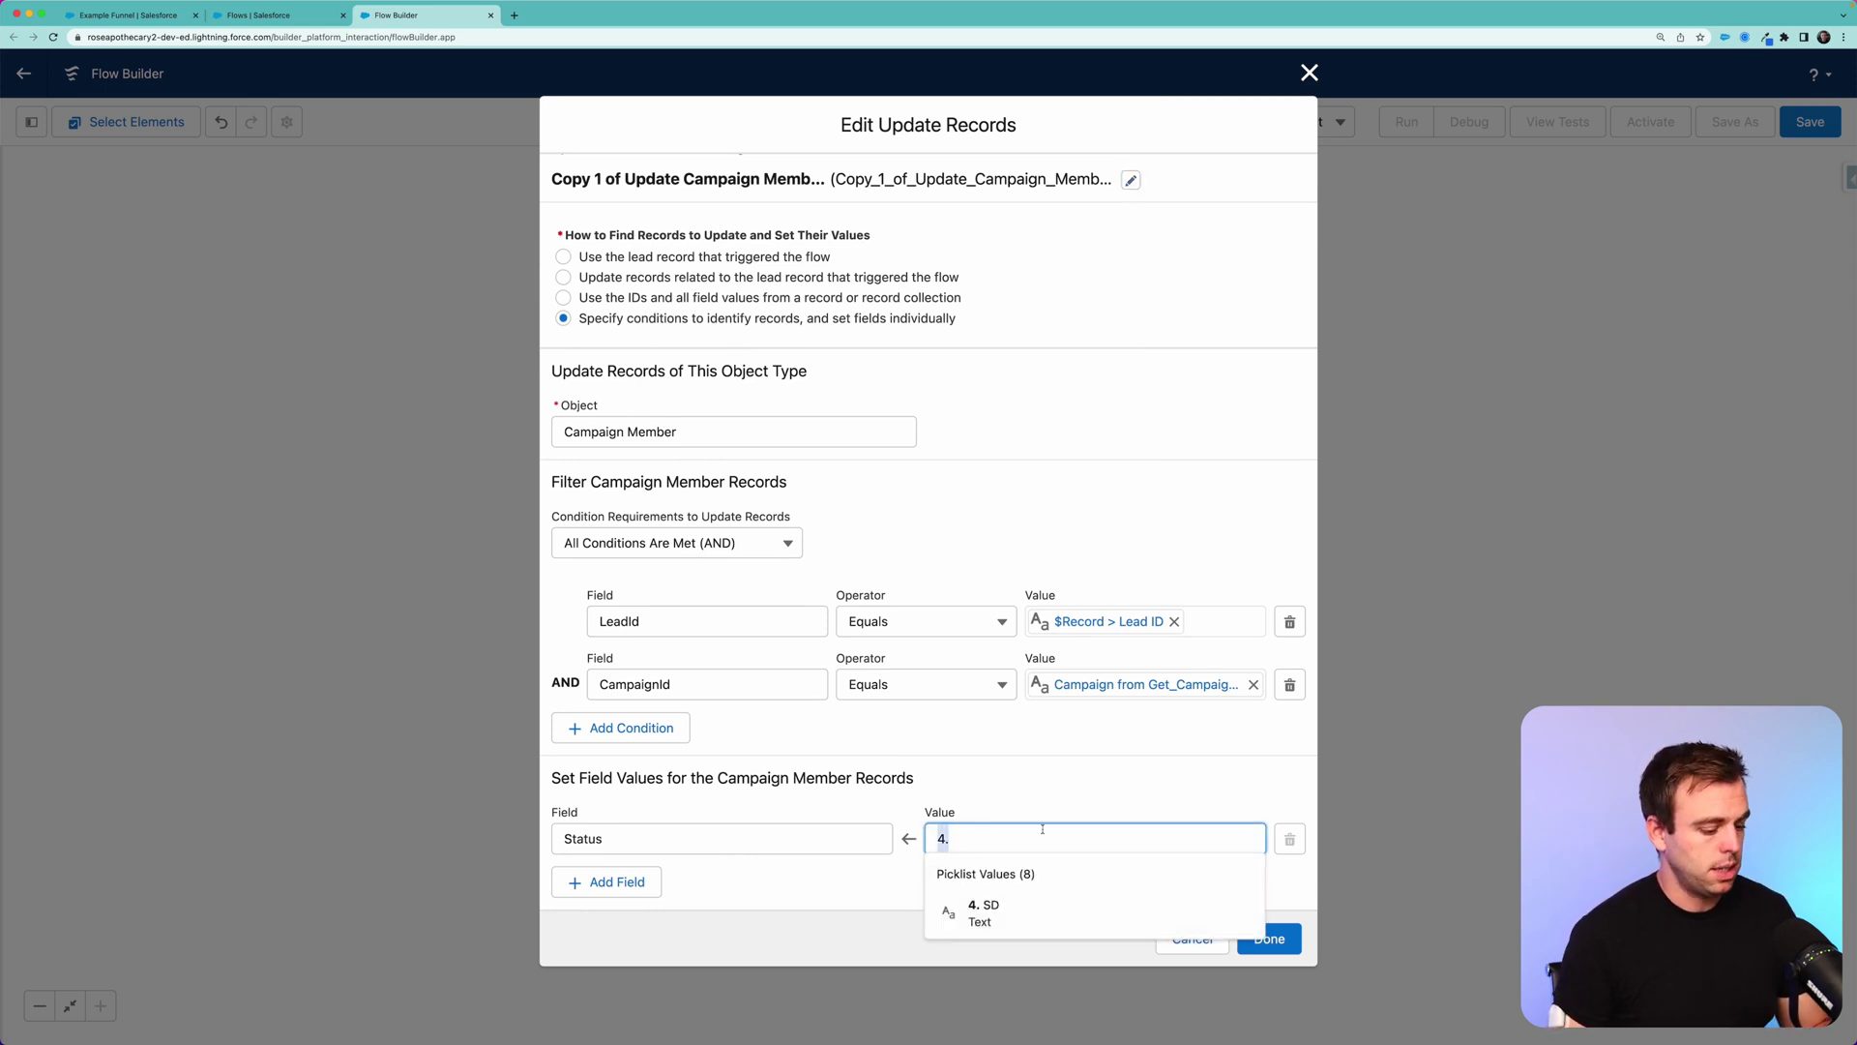
pyautogui.press('BackSpace')
pyautogui.press('BackSpace')
pyautogui.click(1025, 841)
pyautogui.click(1265, 947)
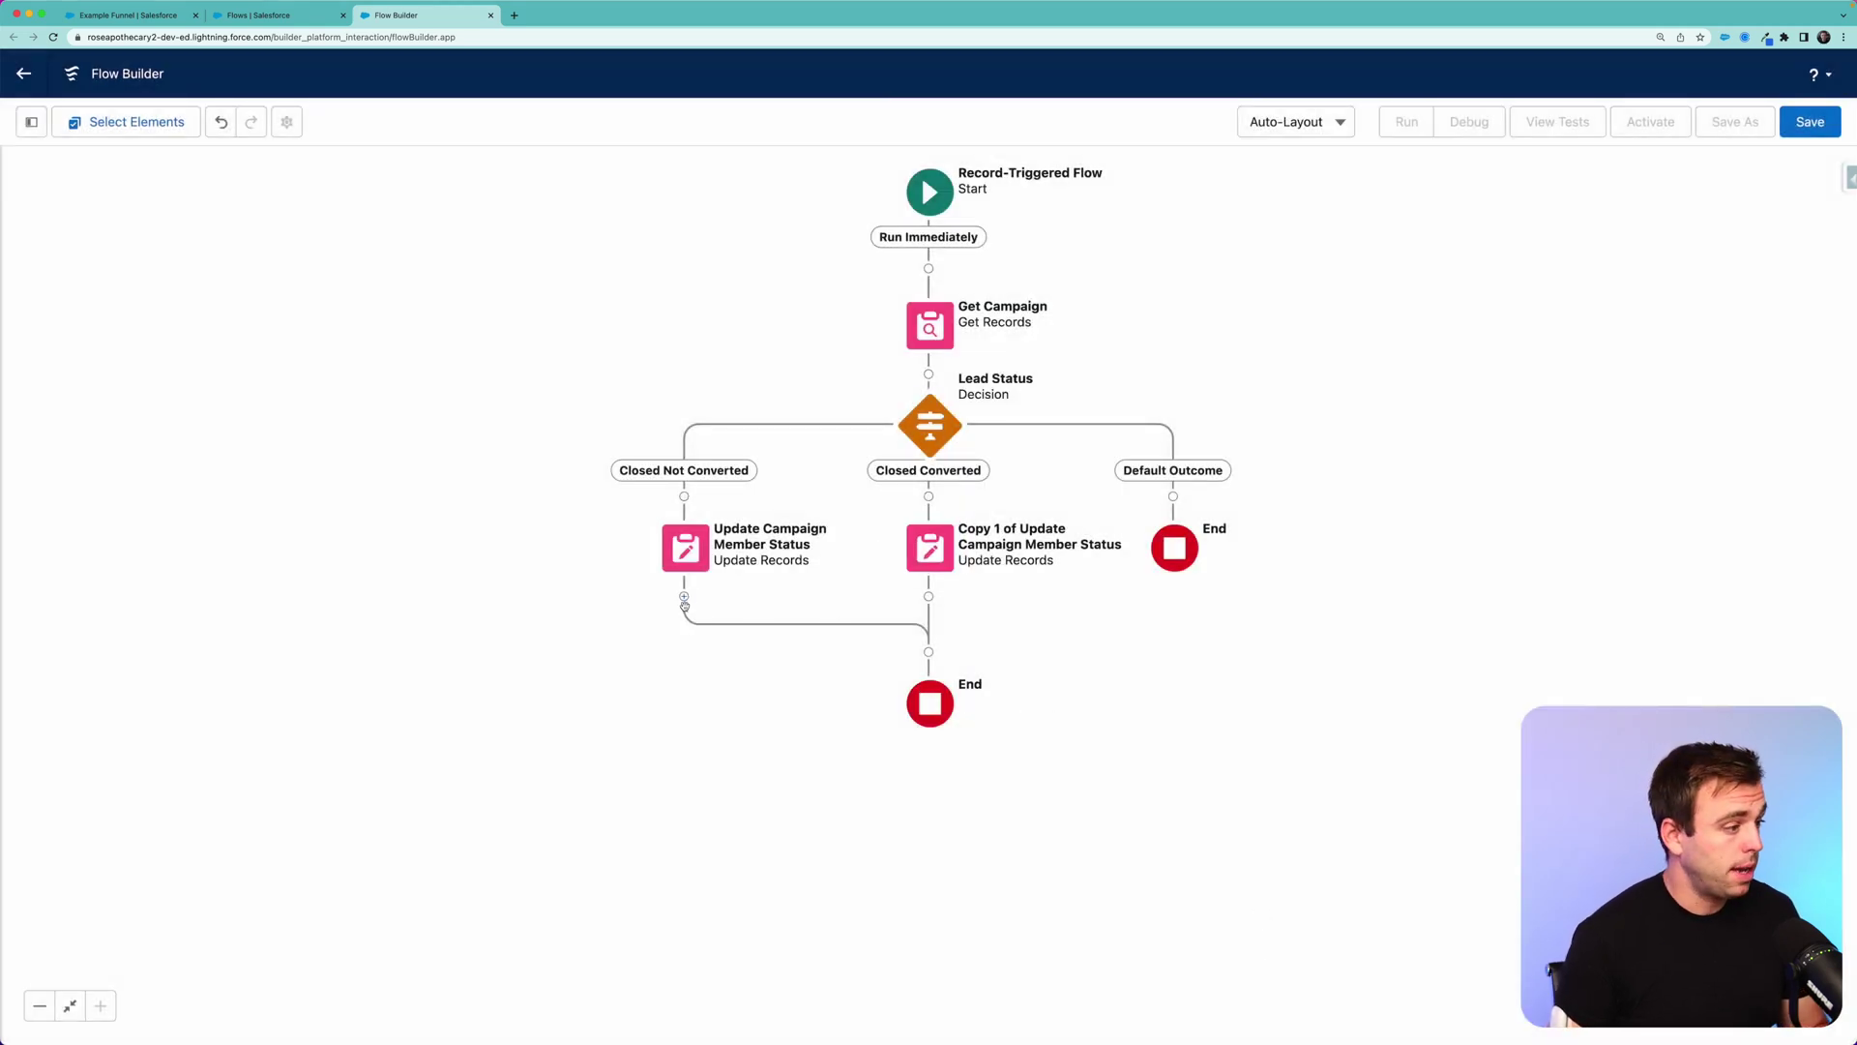
# Add an End element after Update Campaign Member Status on the Closed Not Converted path
pyautogui.click(684, 596)
pyautogui.scroll(-5, 668, 773)
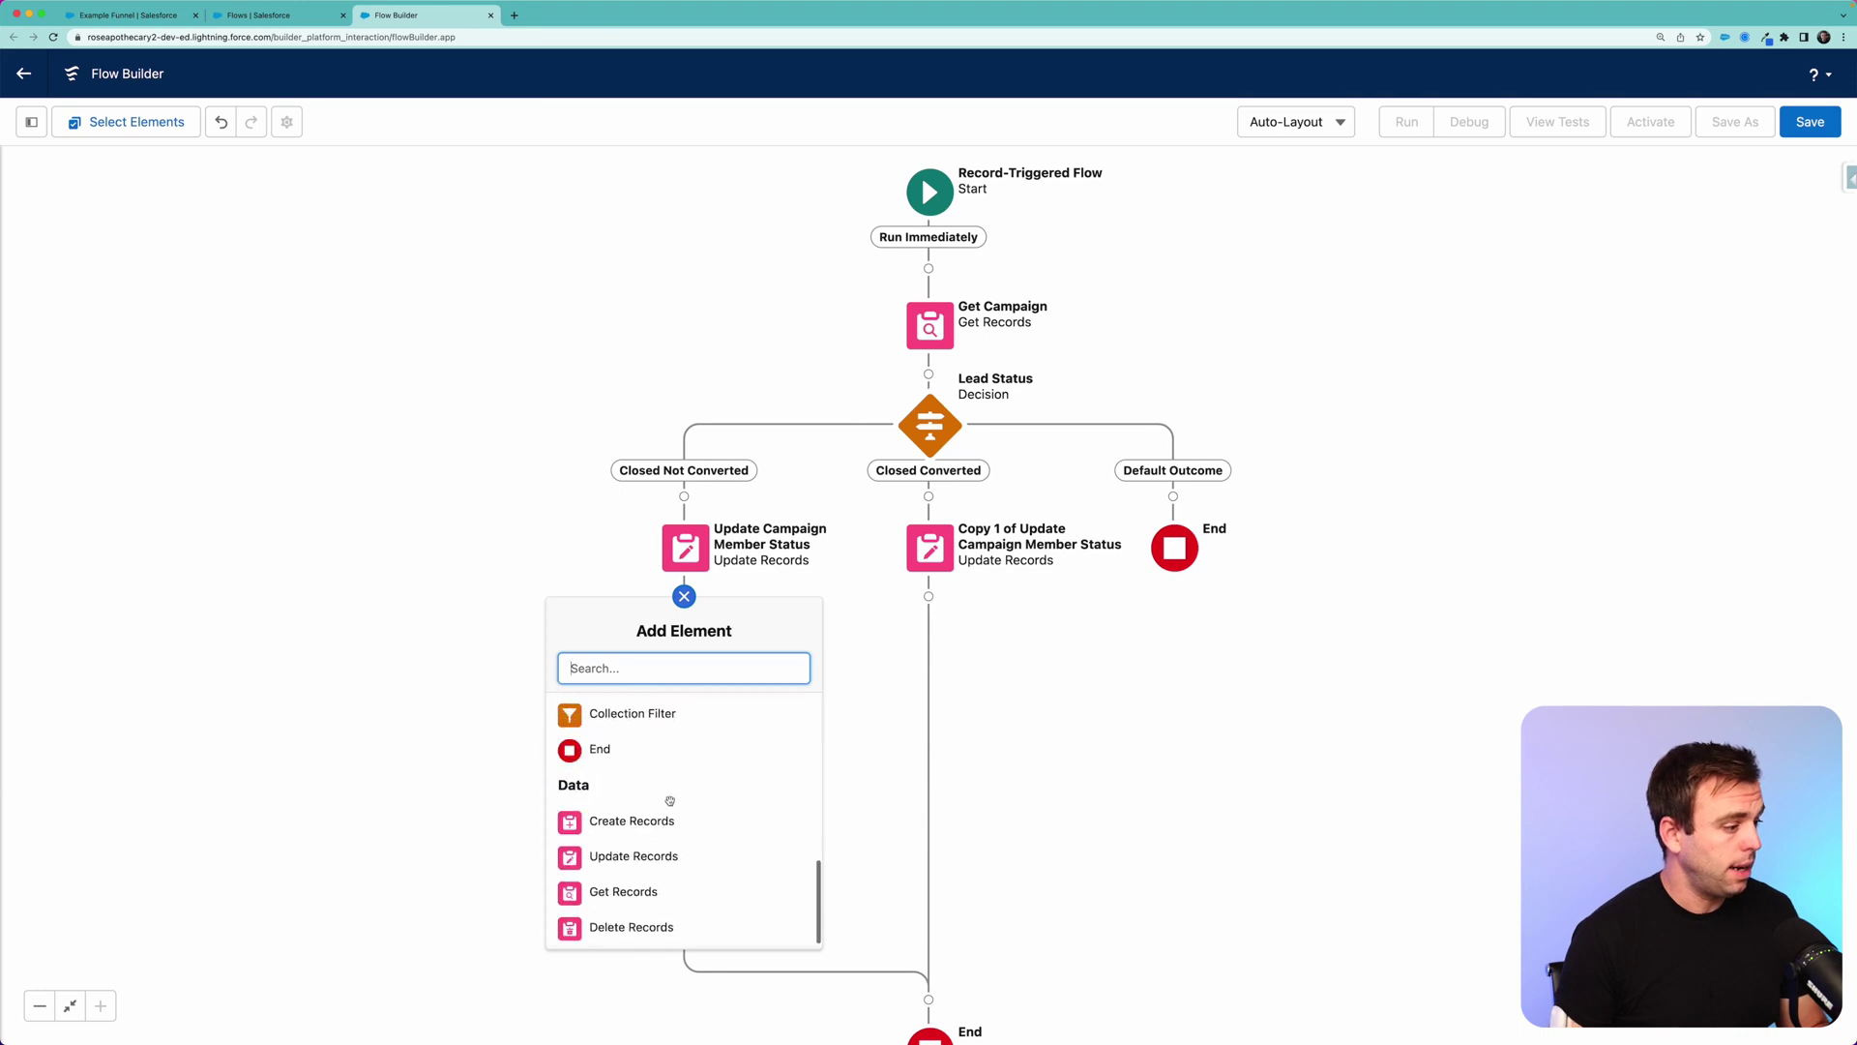
pyautogui.click(650, 755)
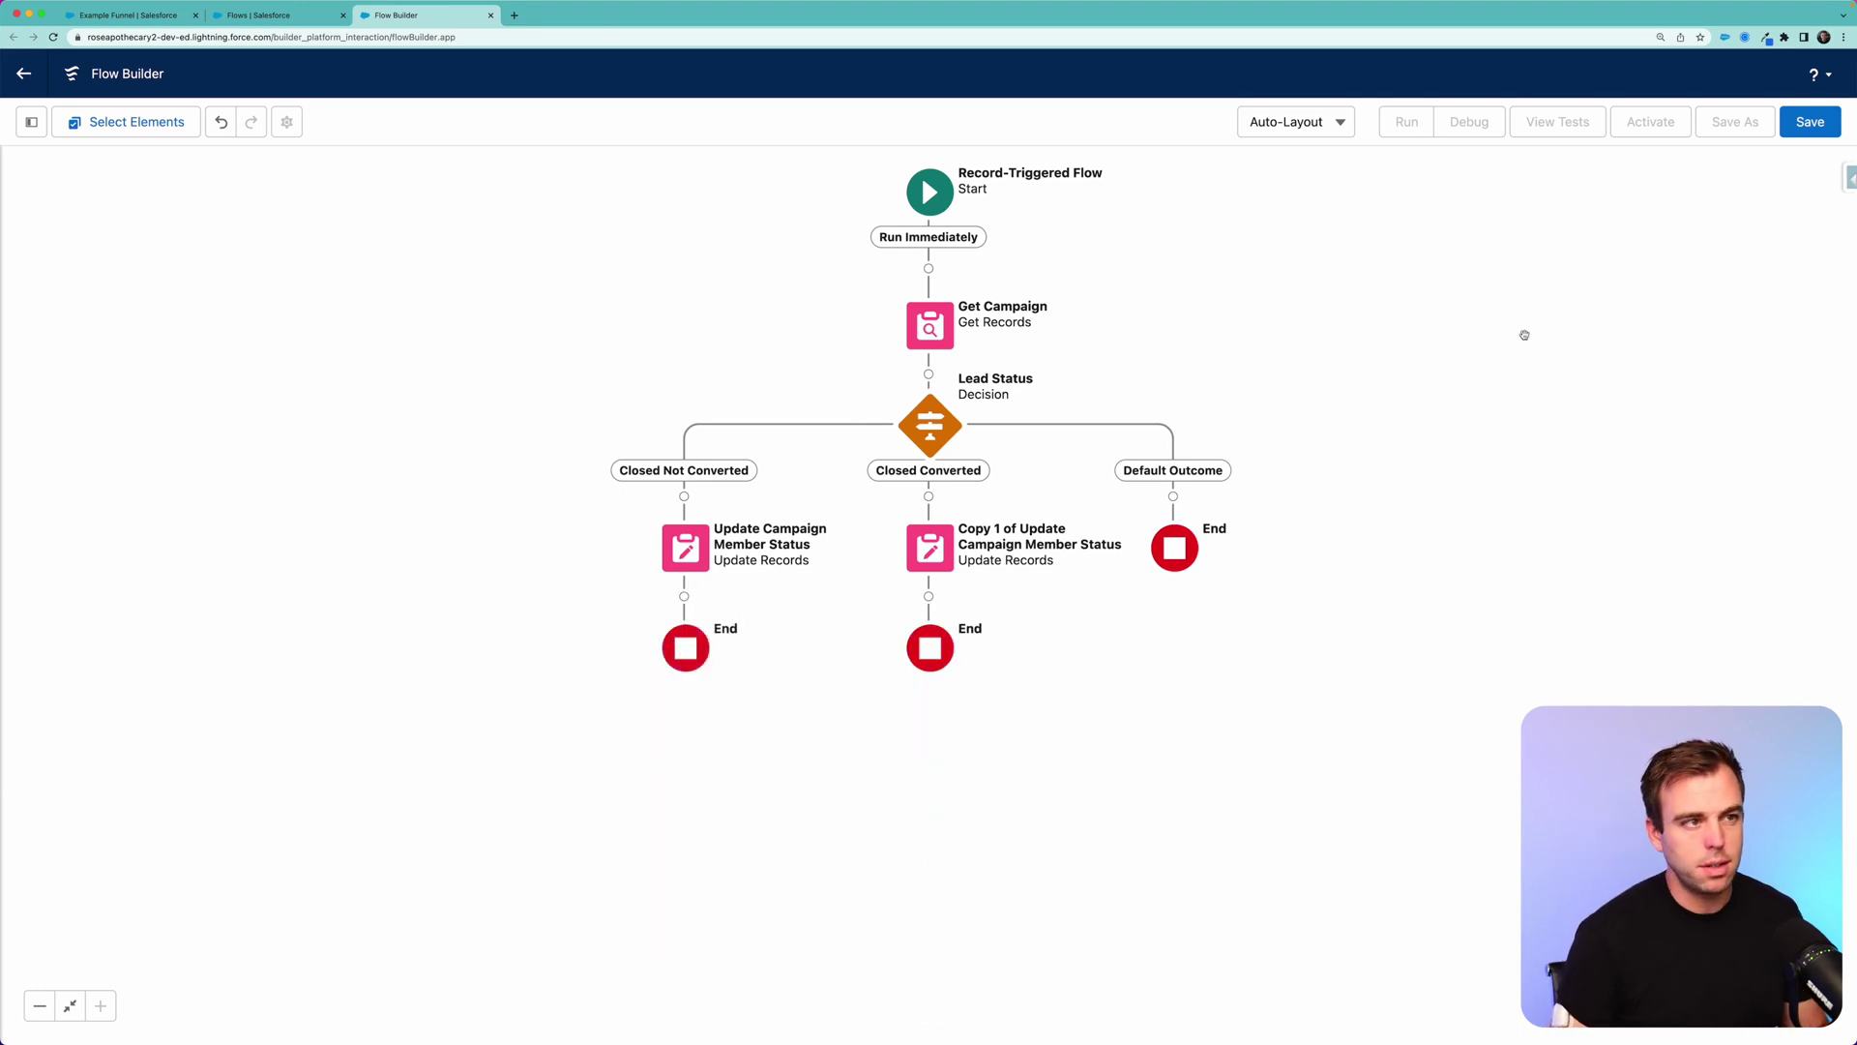
# Save the flow with the label "Lead - Update Campaign Member Status" and activate it
pyautogui.click(1809, 121)
pyautogui.click(735, 475)
pyautogui.write('Lea')
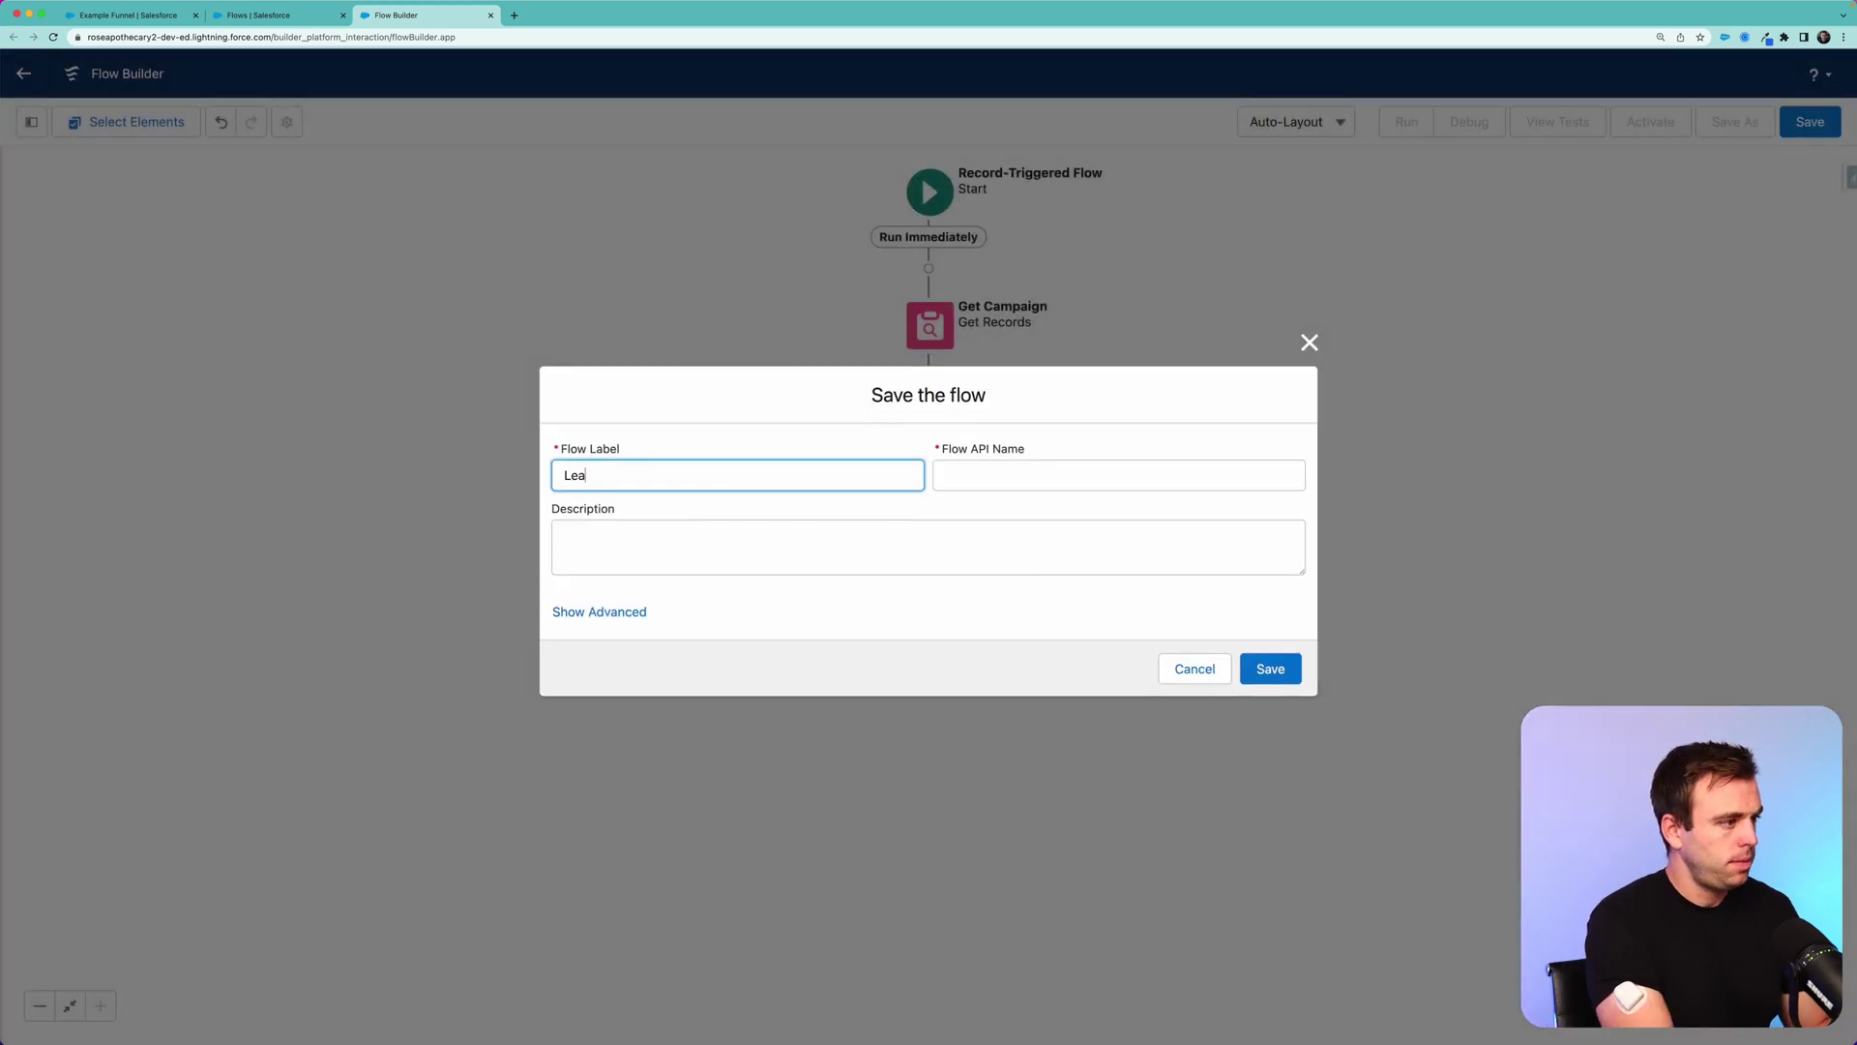
pyautogui.write('d - Update ')
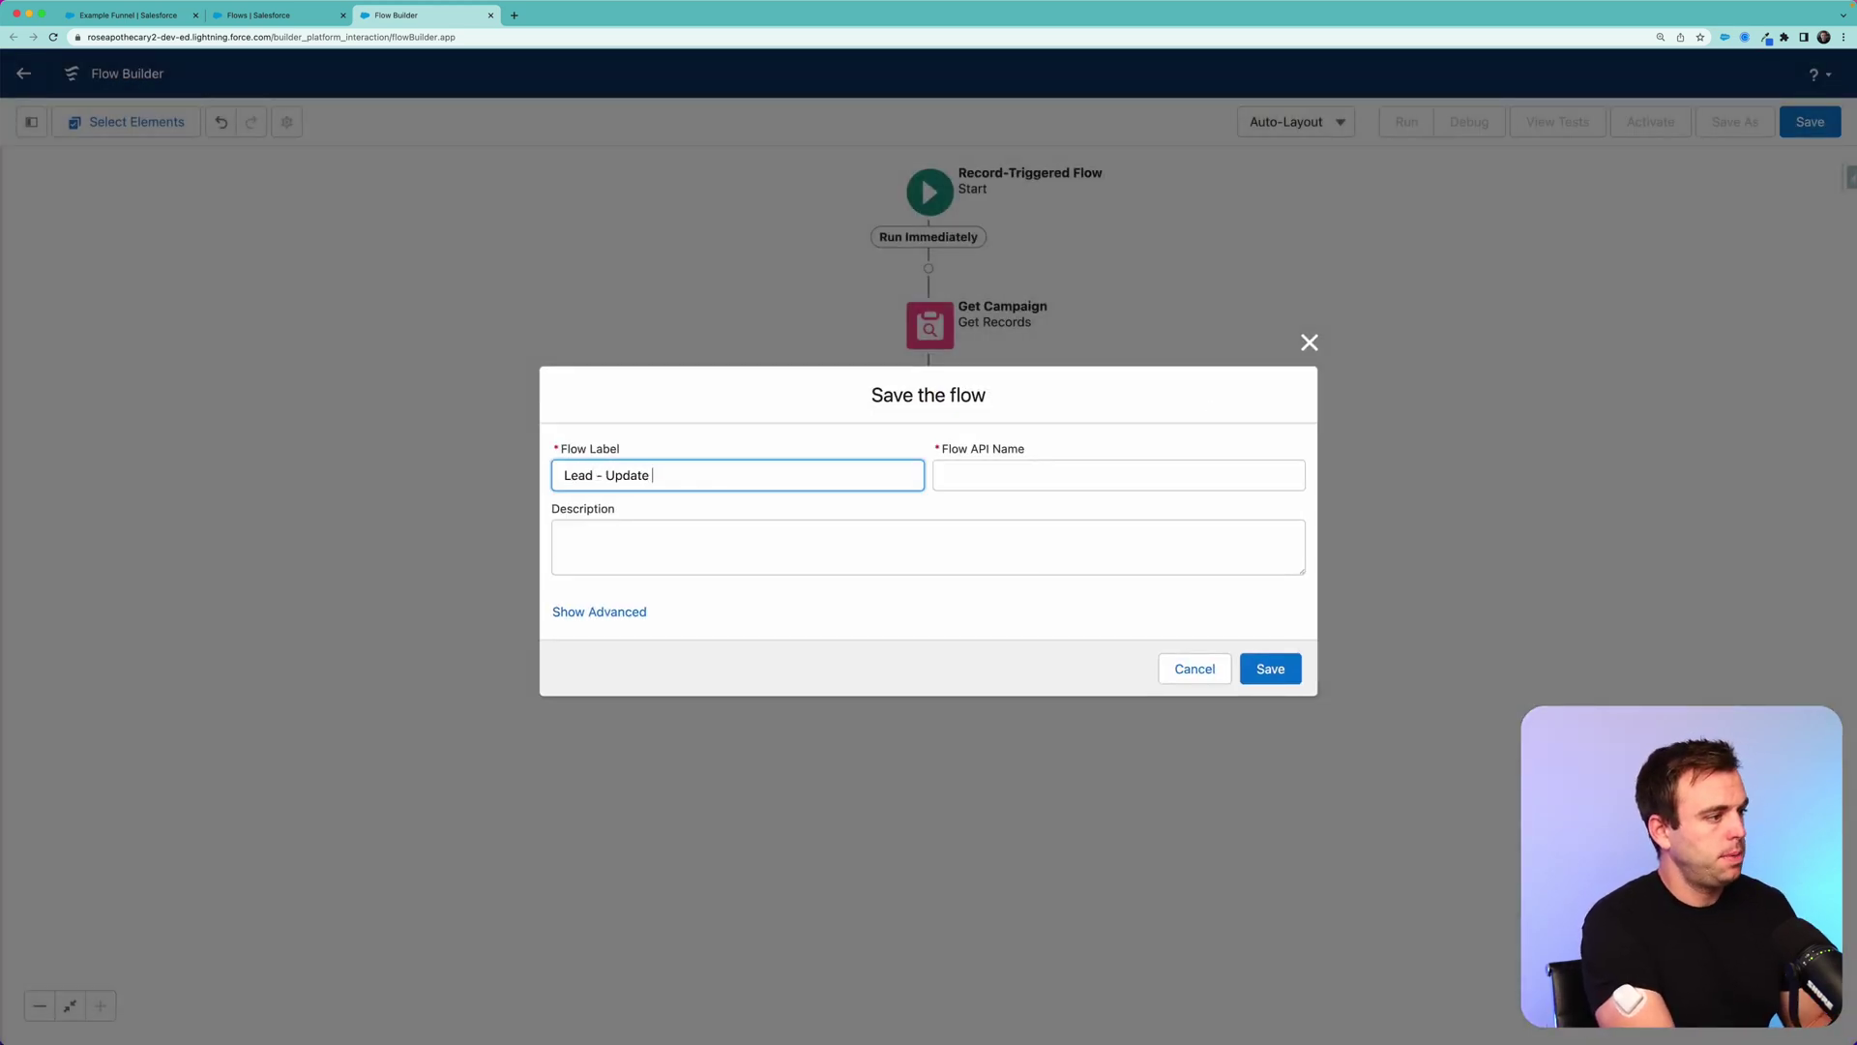
pyautogui.write('Campaign Member')
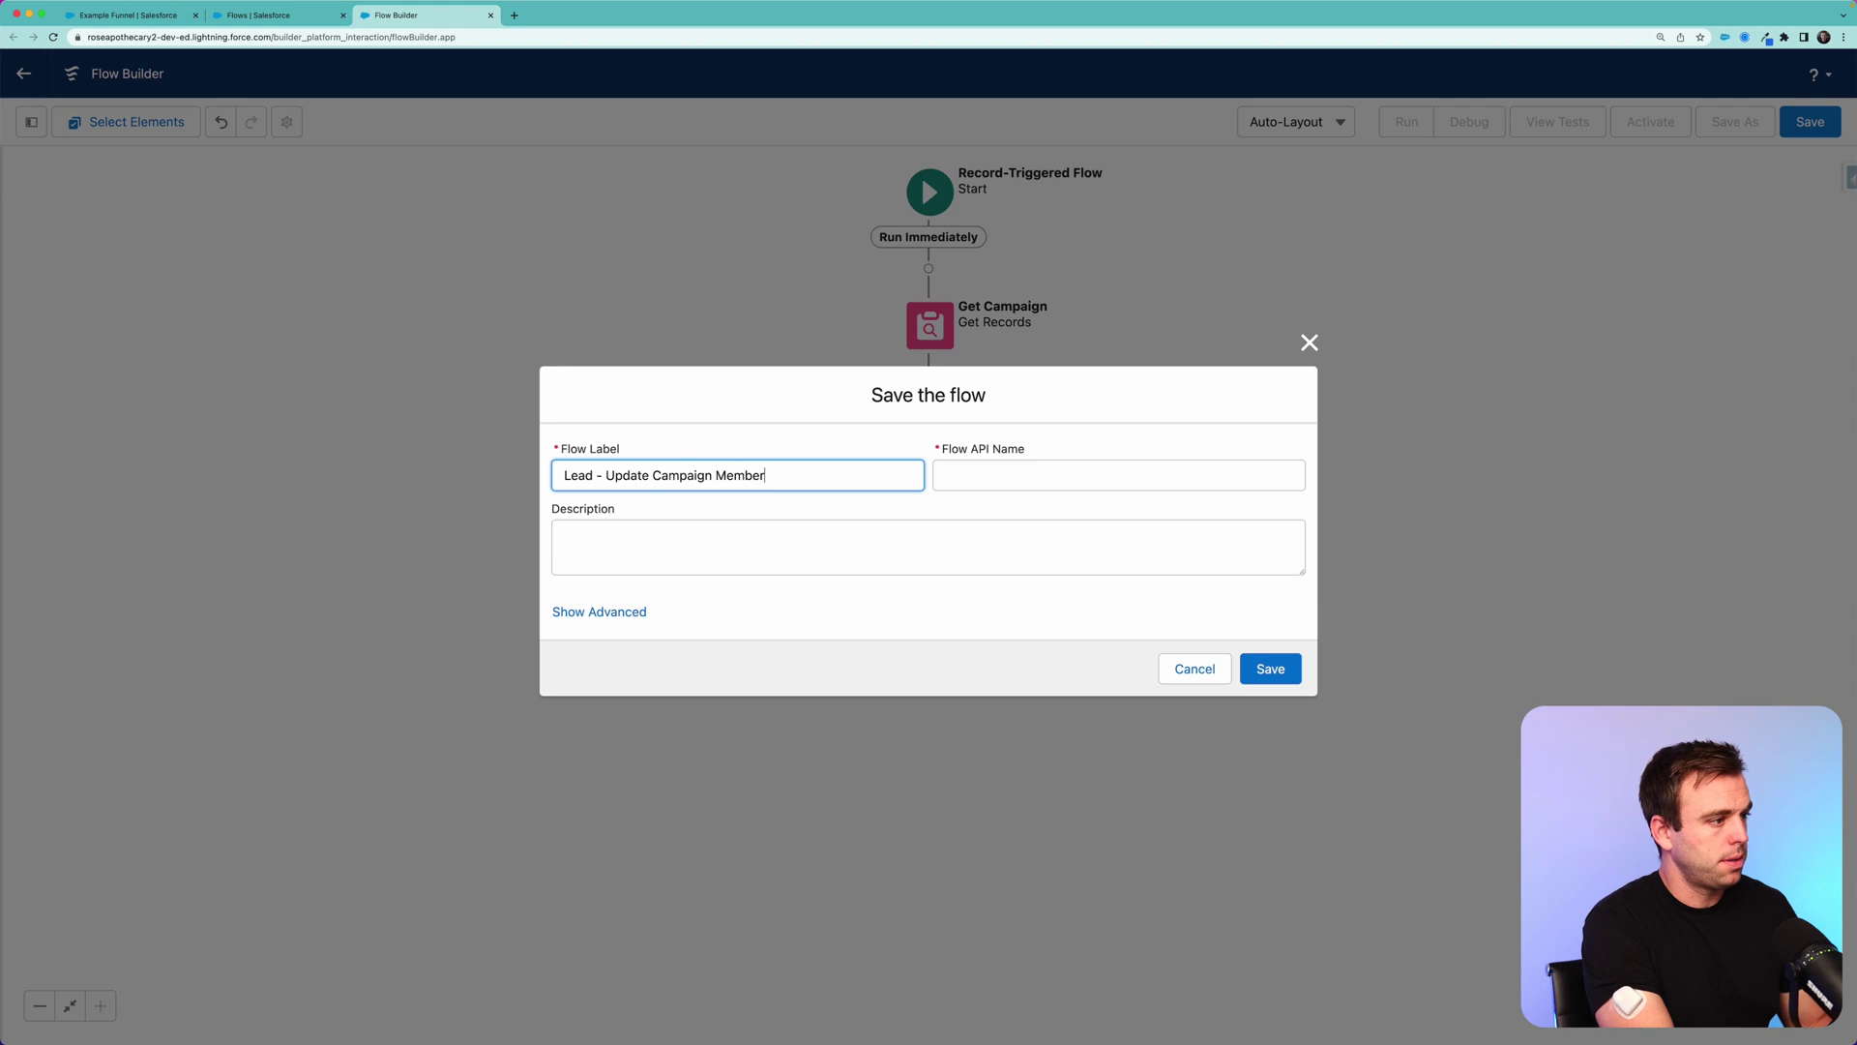
pyautogui.write(' Status')
pyautogui.press('Tab')
pyautogui.click(1270, 668)
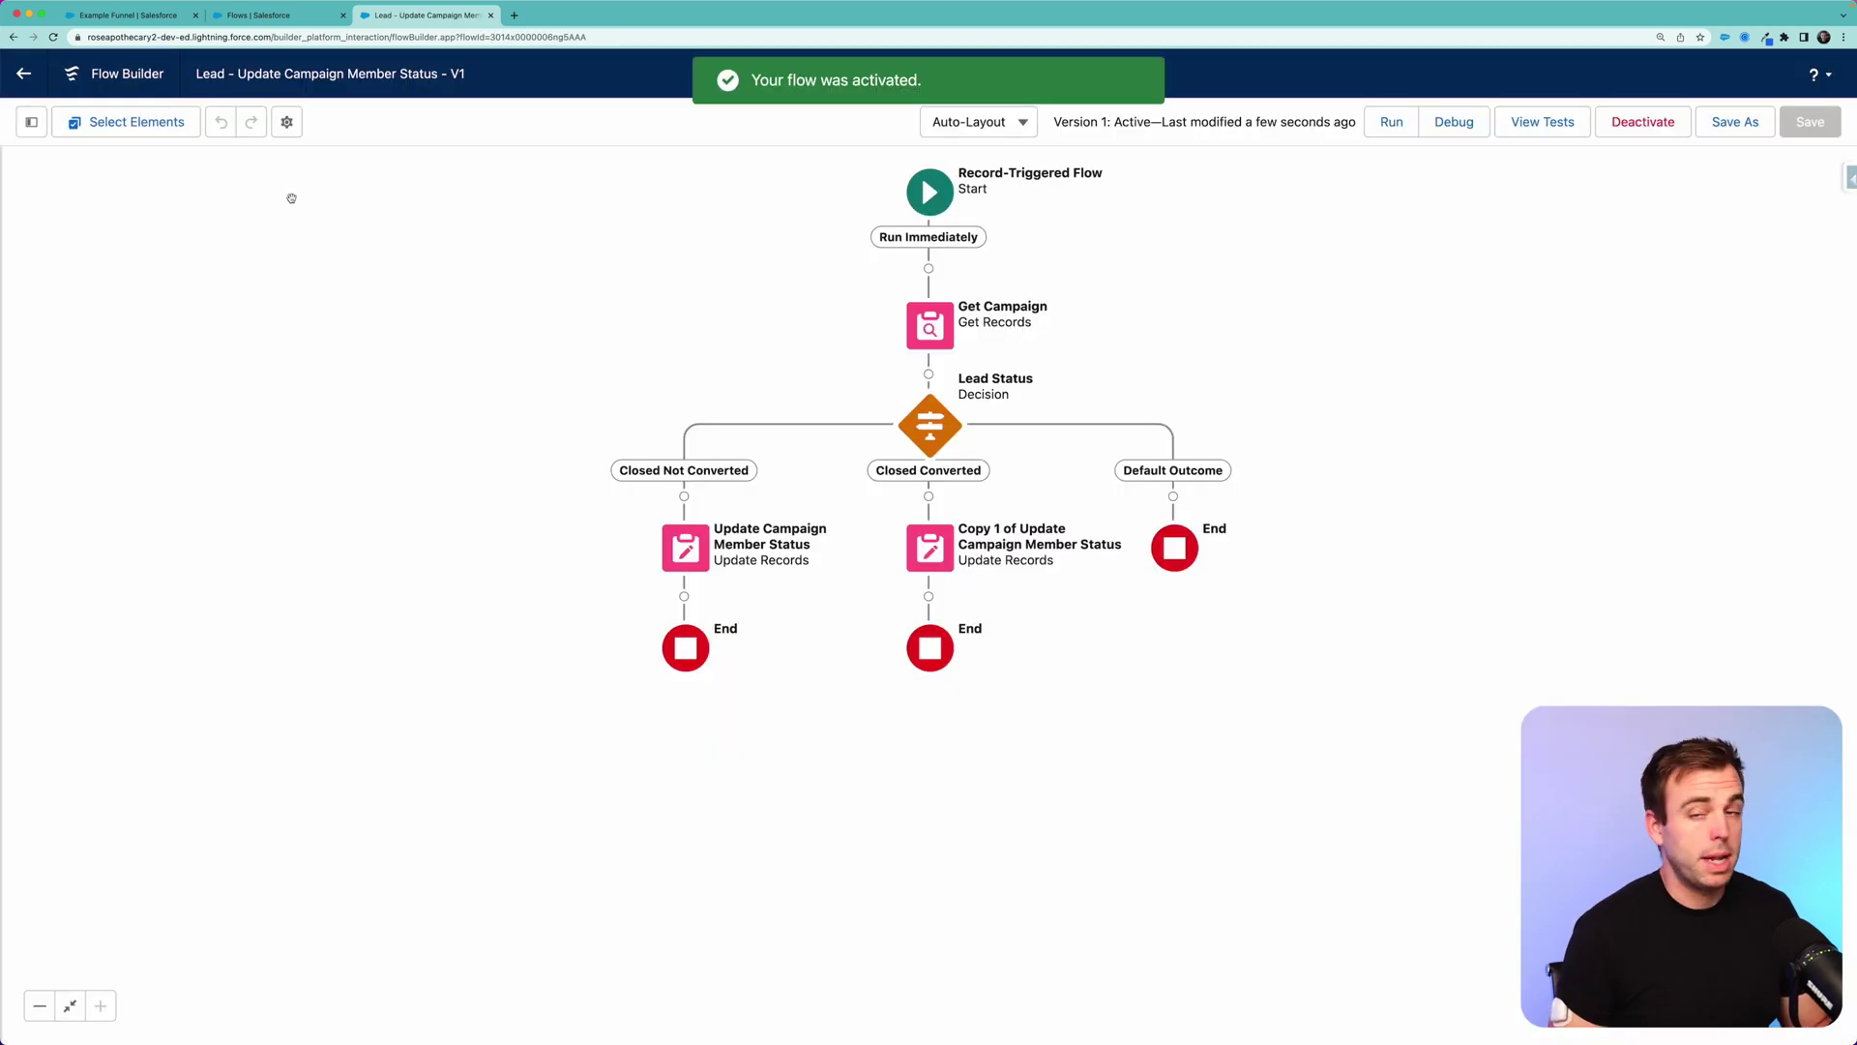
# Return to the Example Funnel campaign and open the lead record of its enrolled campaign member
pyautogui.click(135, 15)
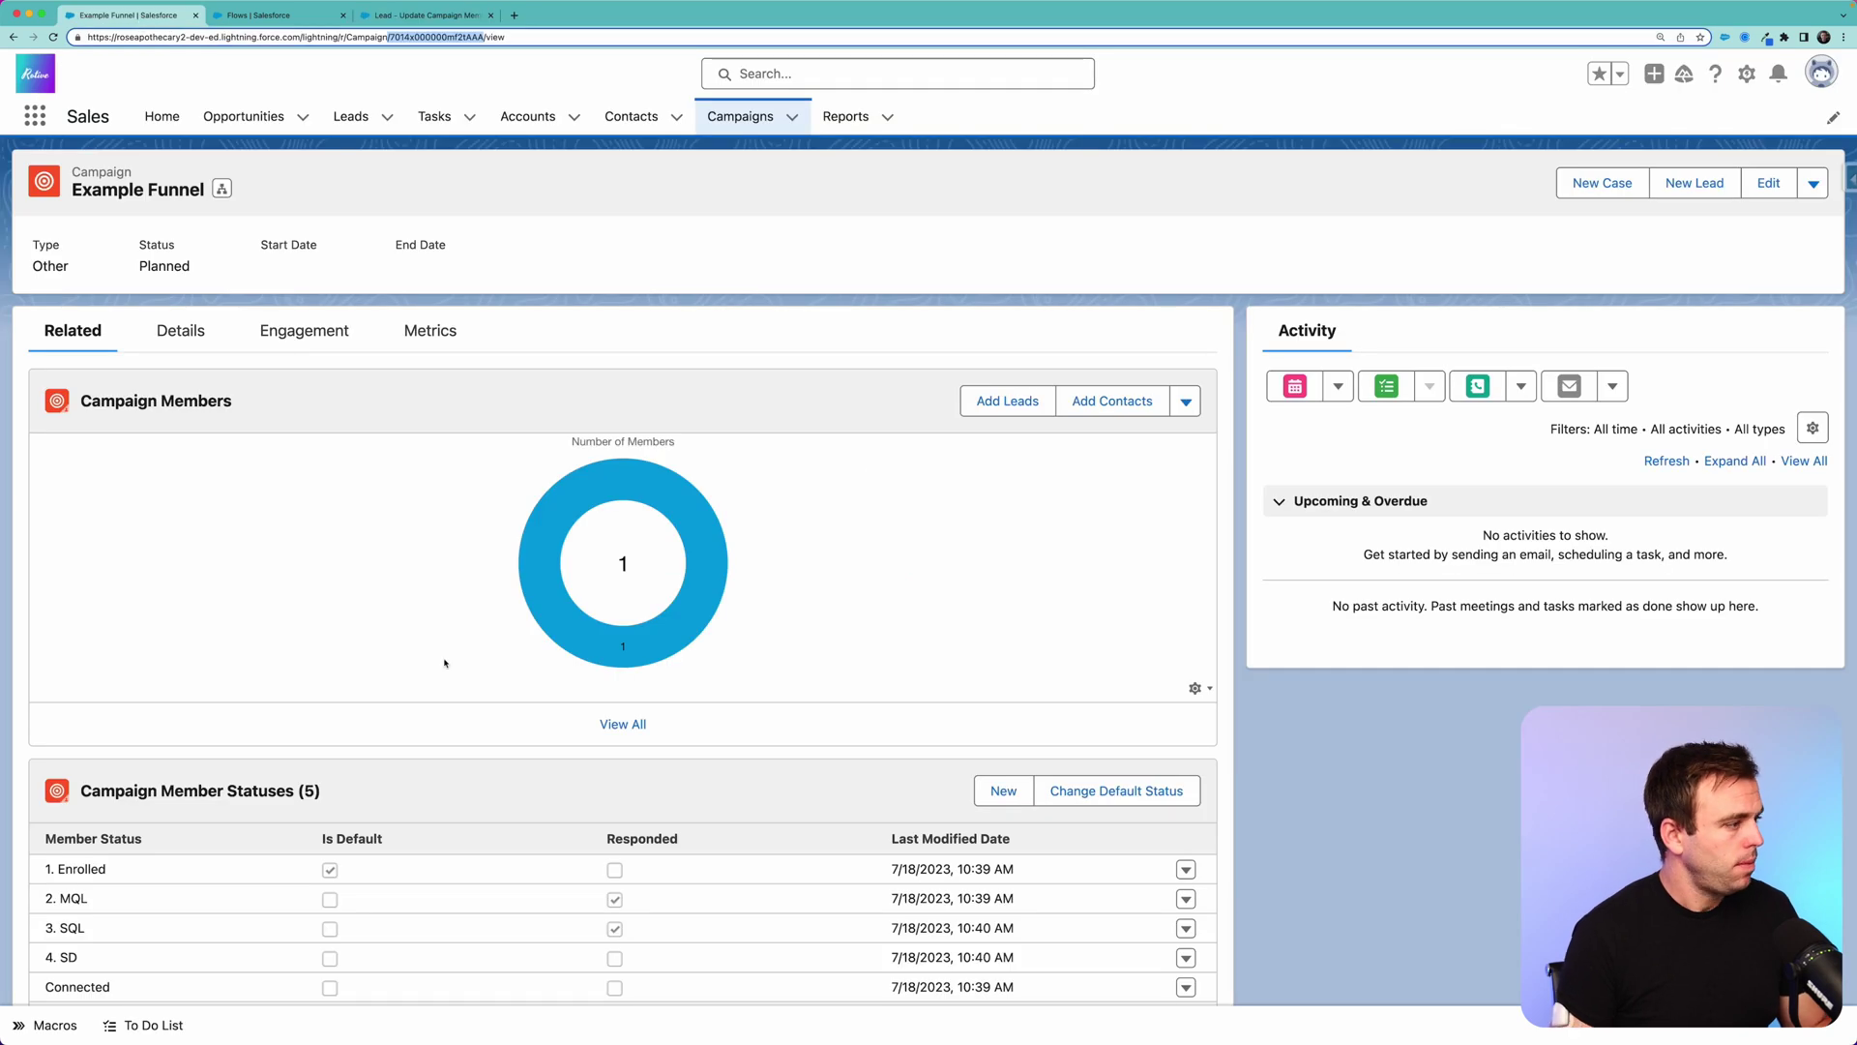
pyautogui.click(650, 724)
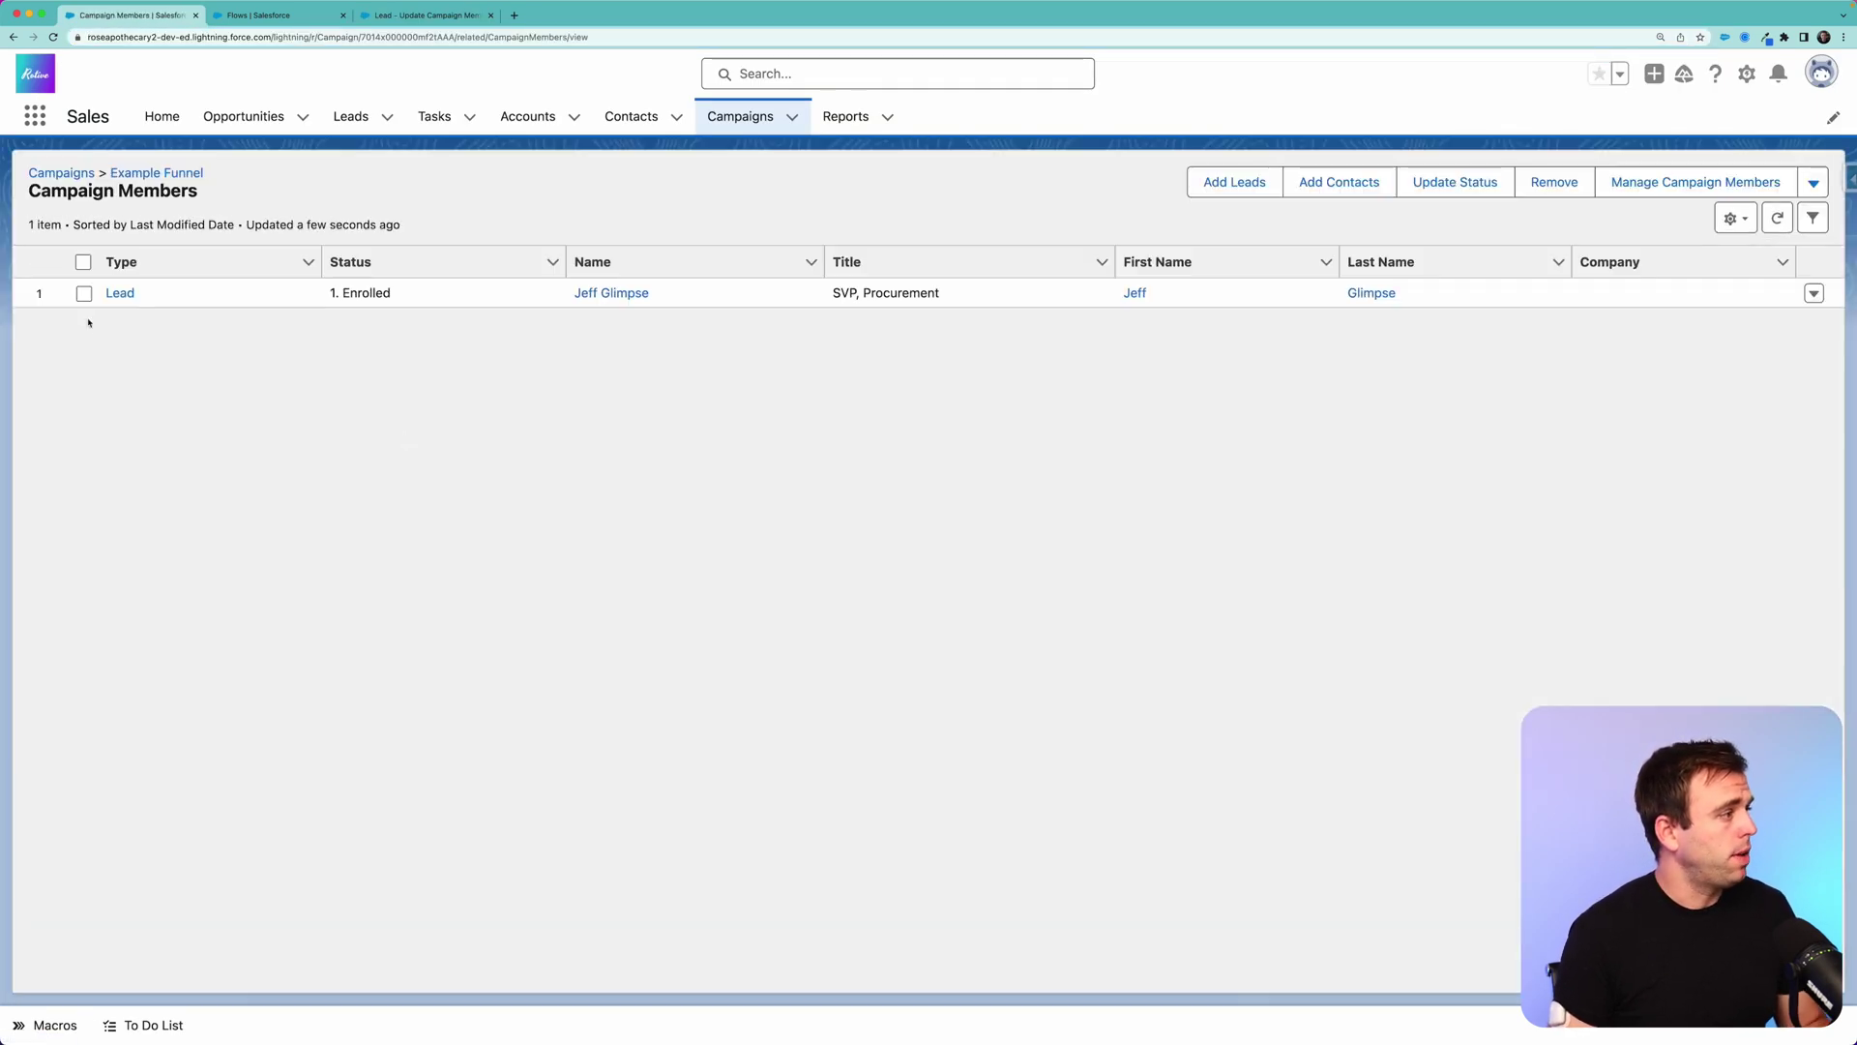
pyautogui.click(501, 277)
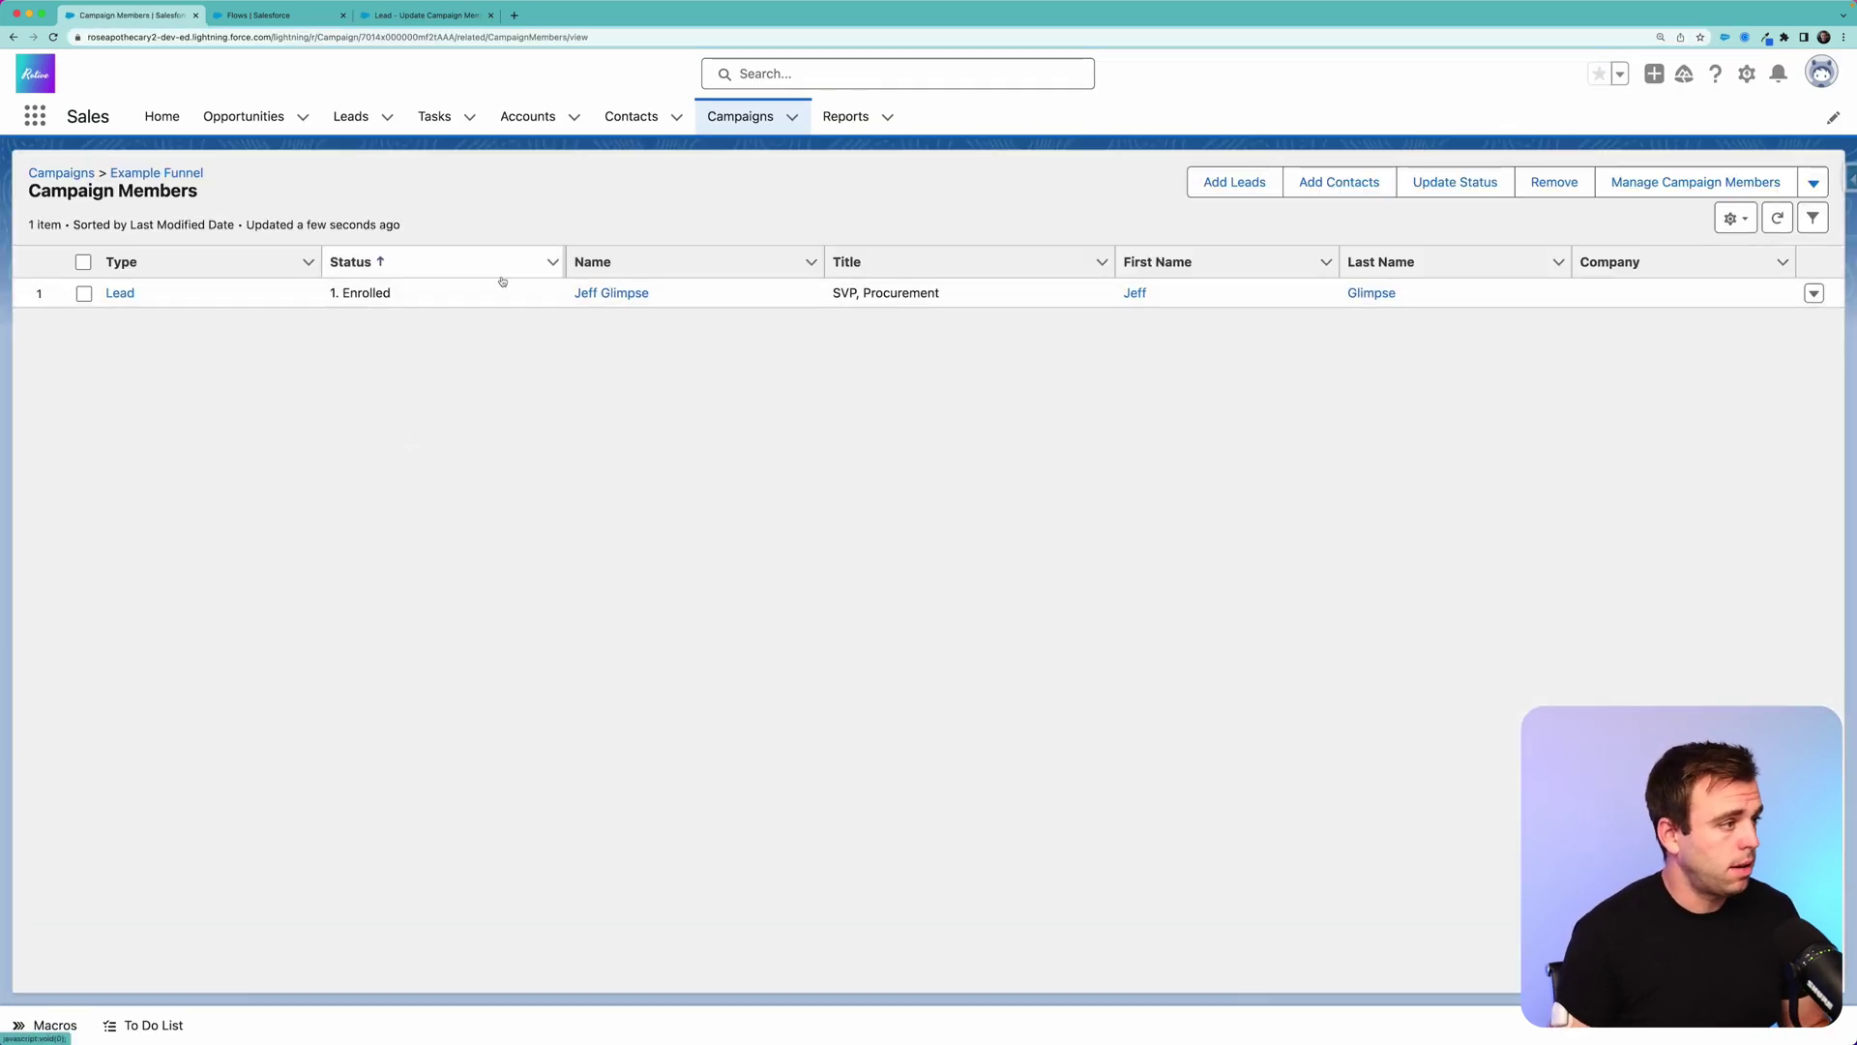
pyautogui.click(612, 293)
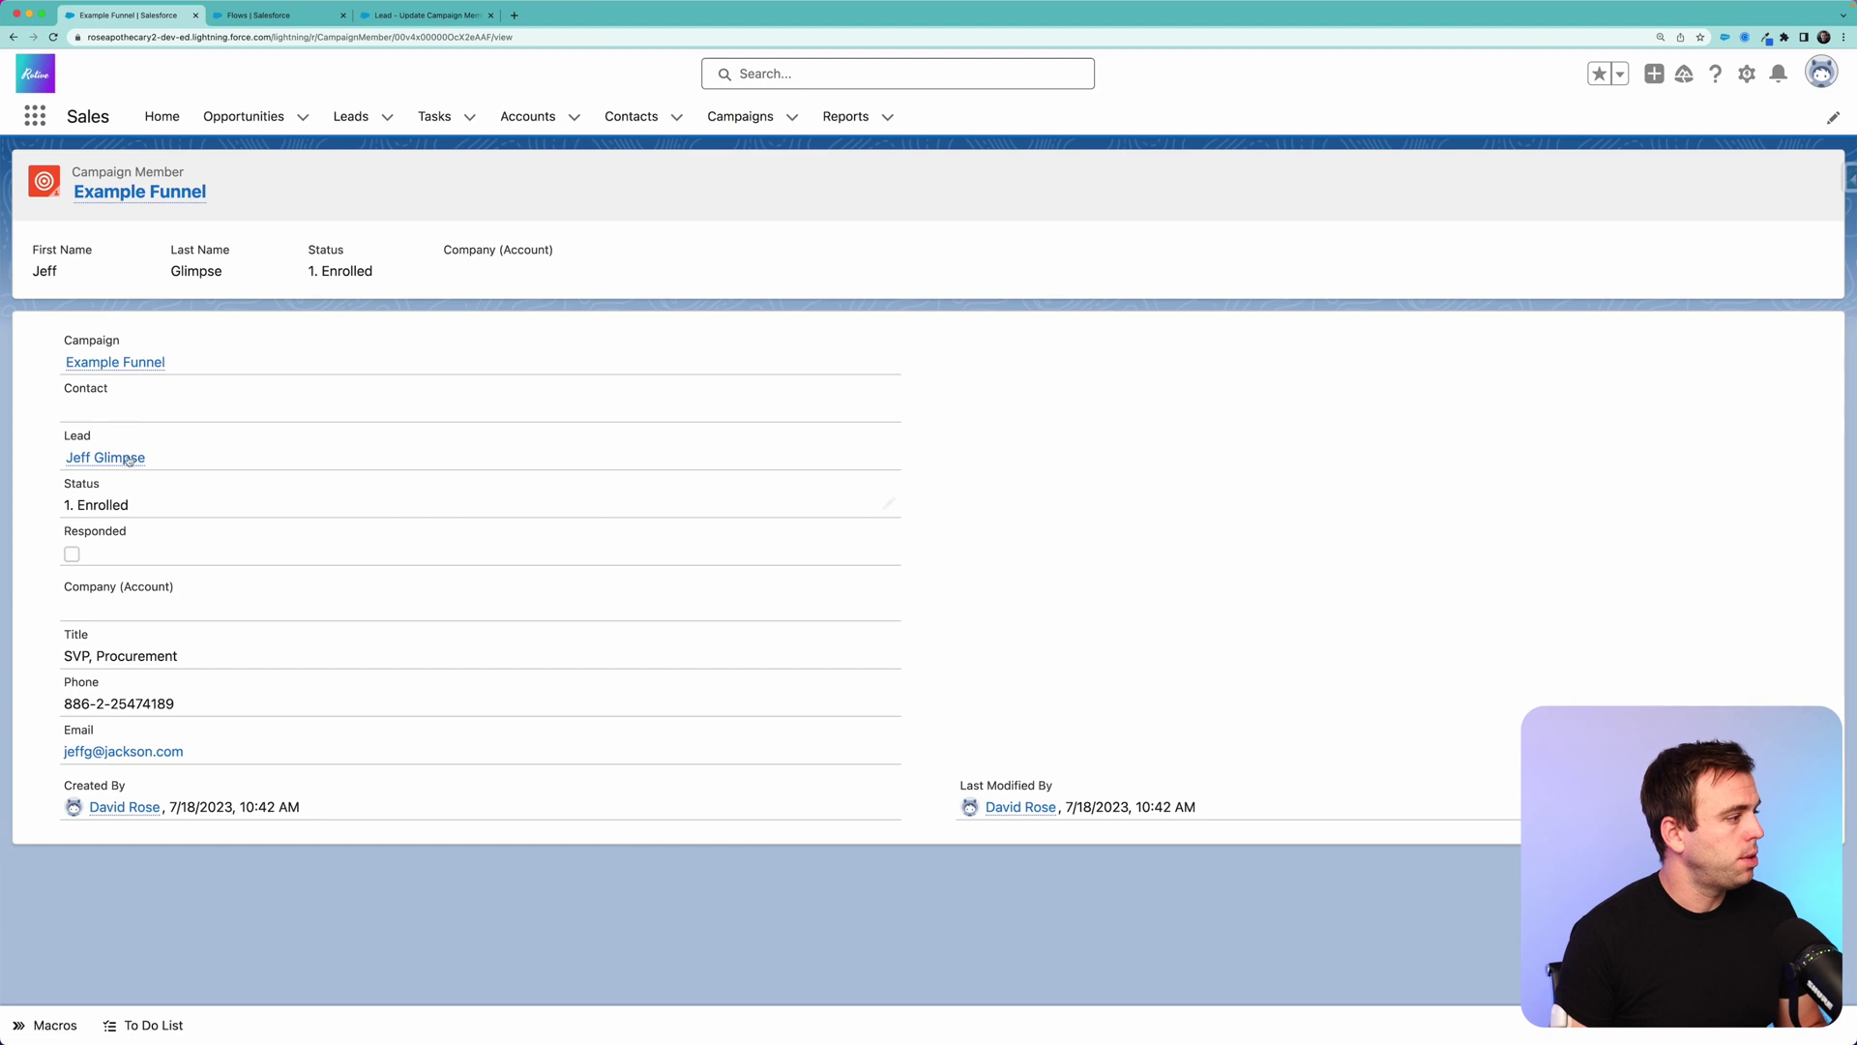
pyautogui.click(128, 458)
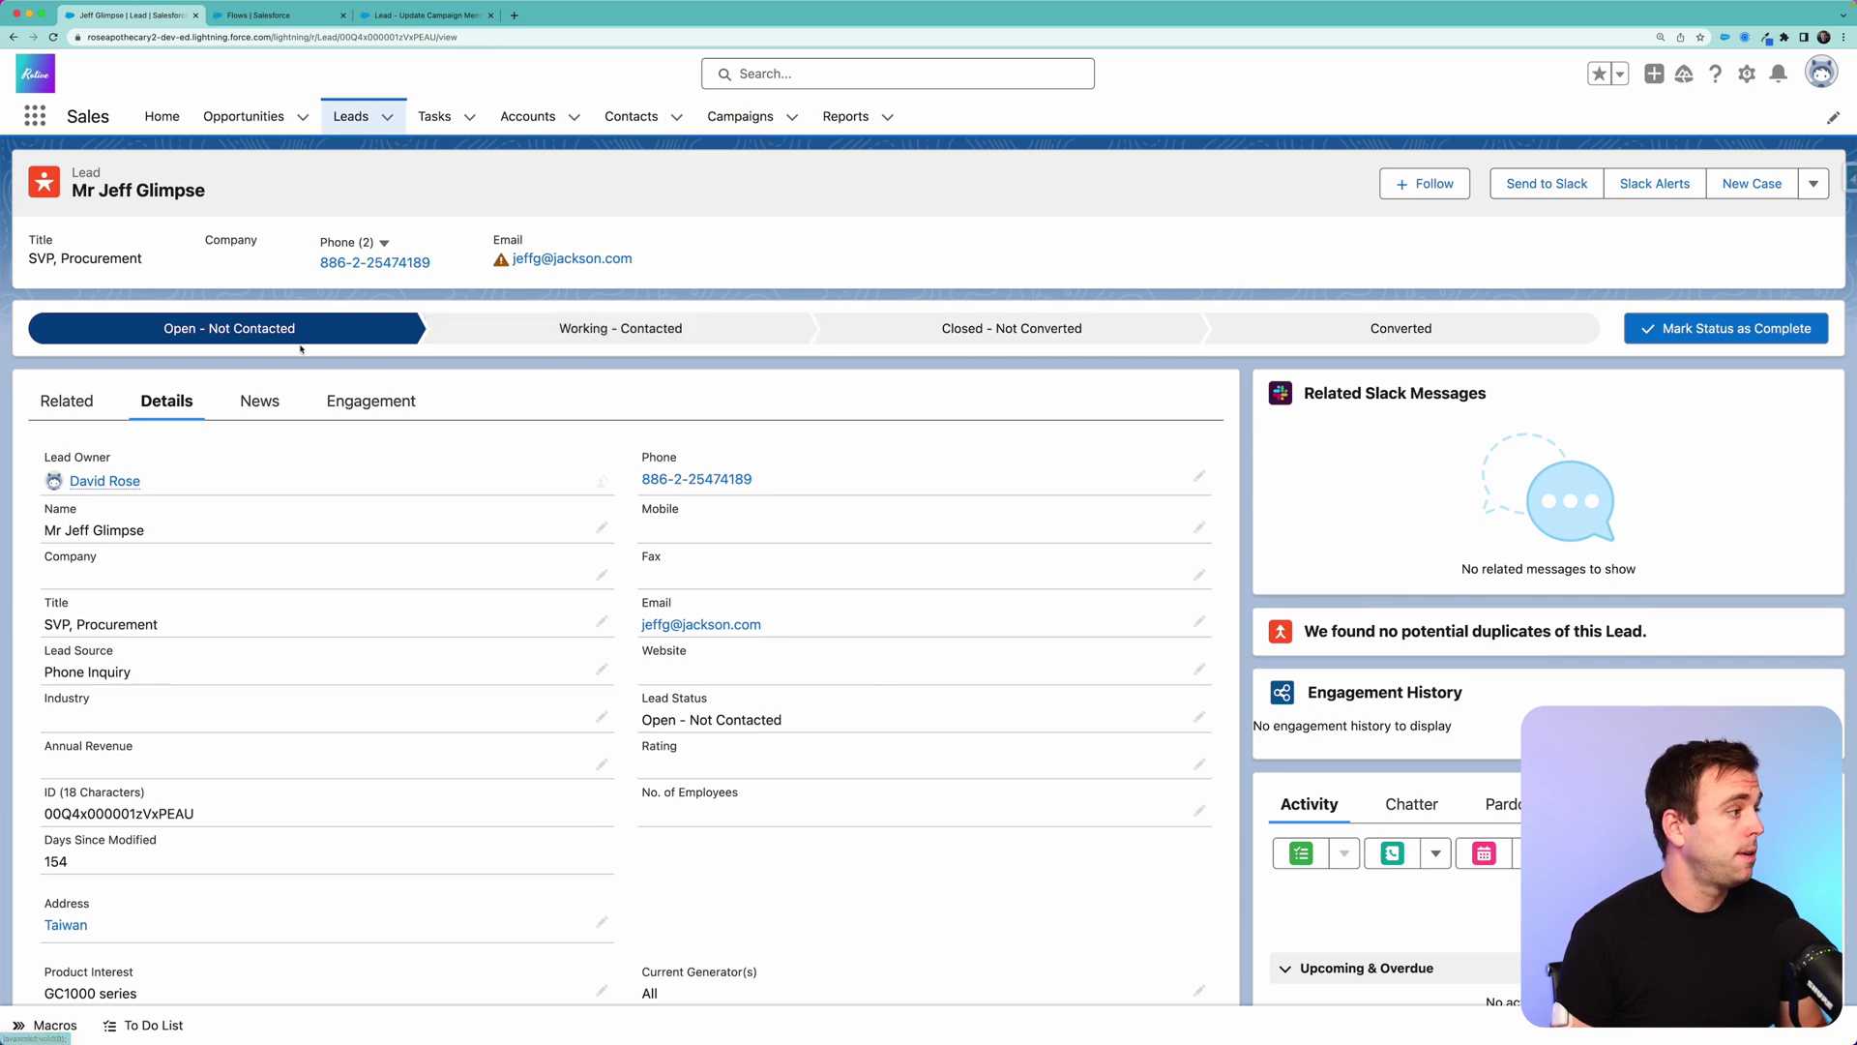
# Mark the lead's current status as Closed - Not Converted and check its Example Funnel status in the Campaign History
pyautogui.click(944, 329)
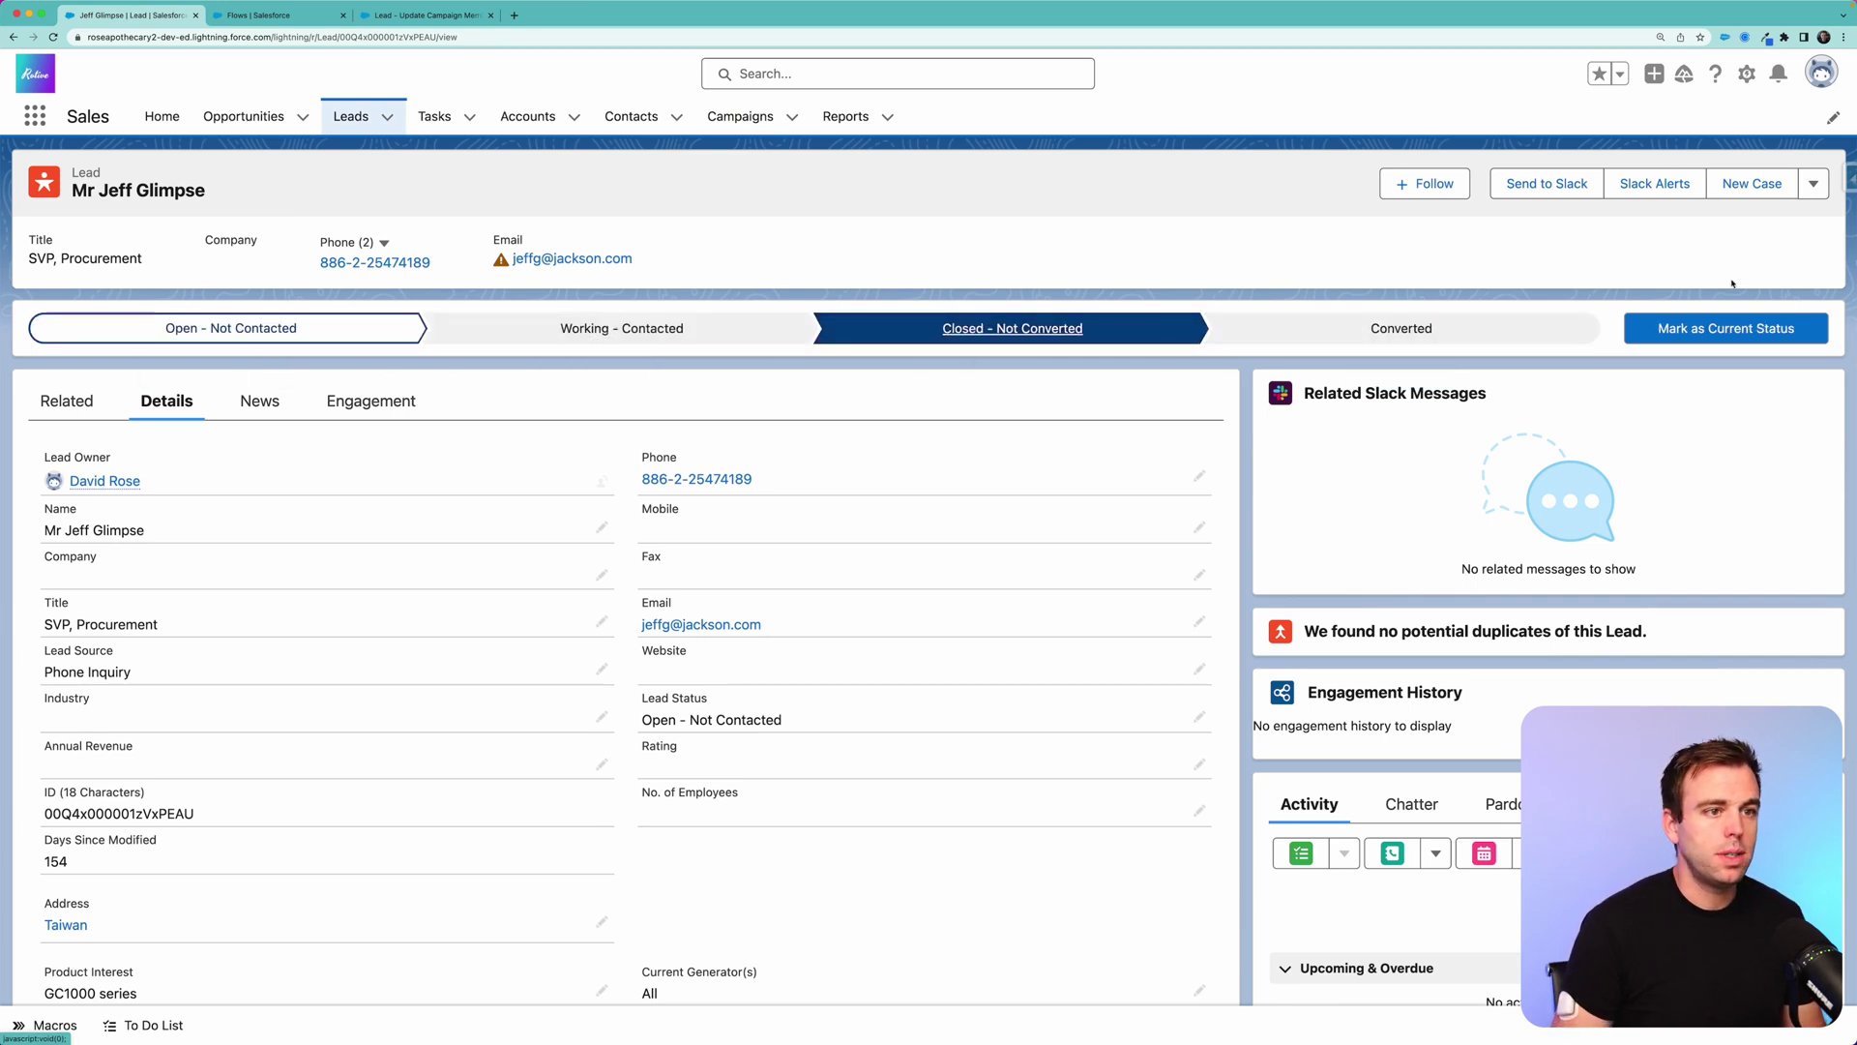
pyautogui.click(1729, 328)
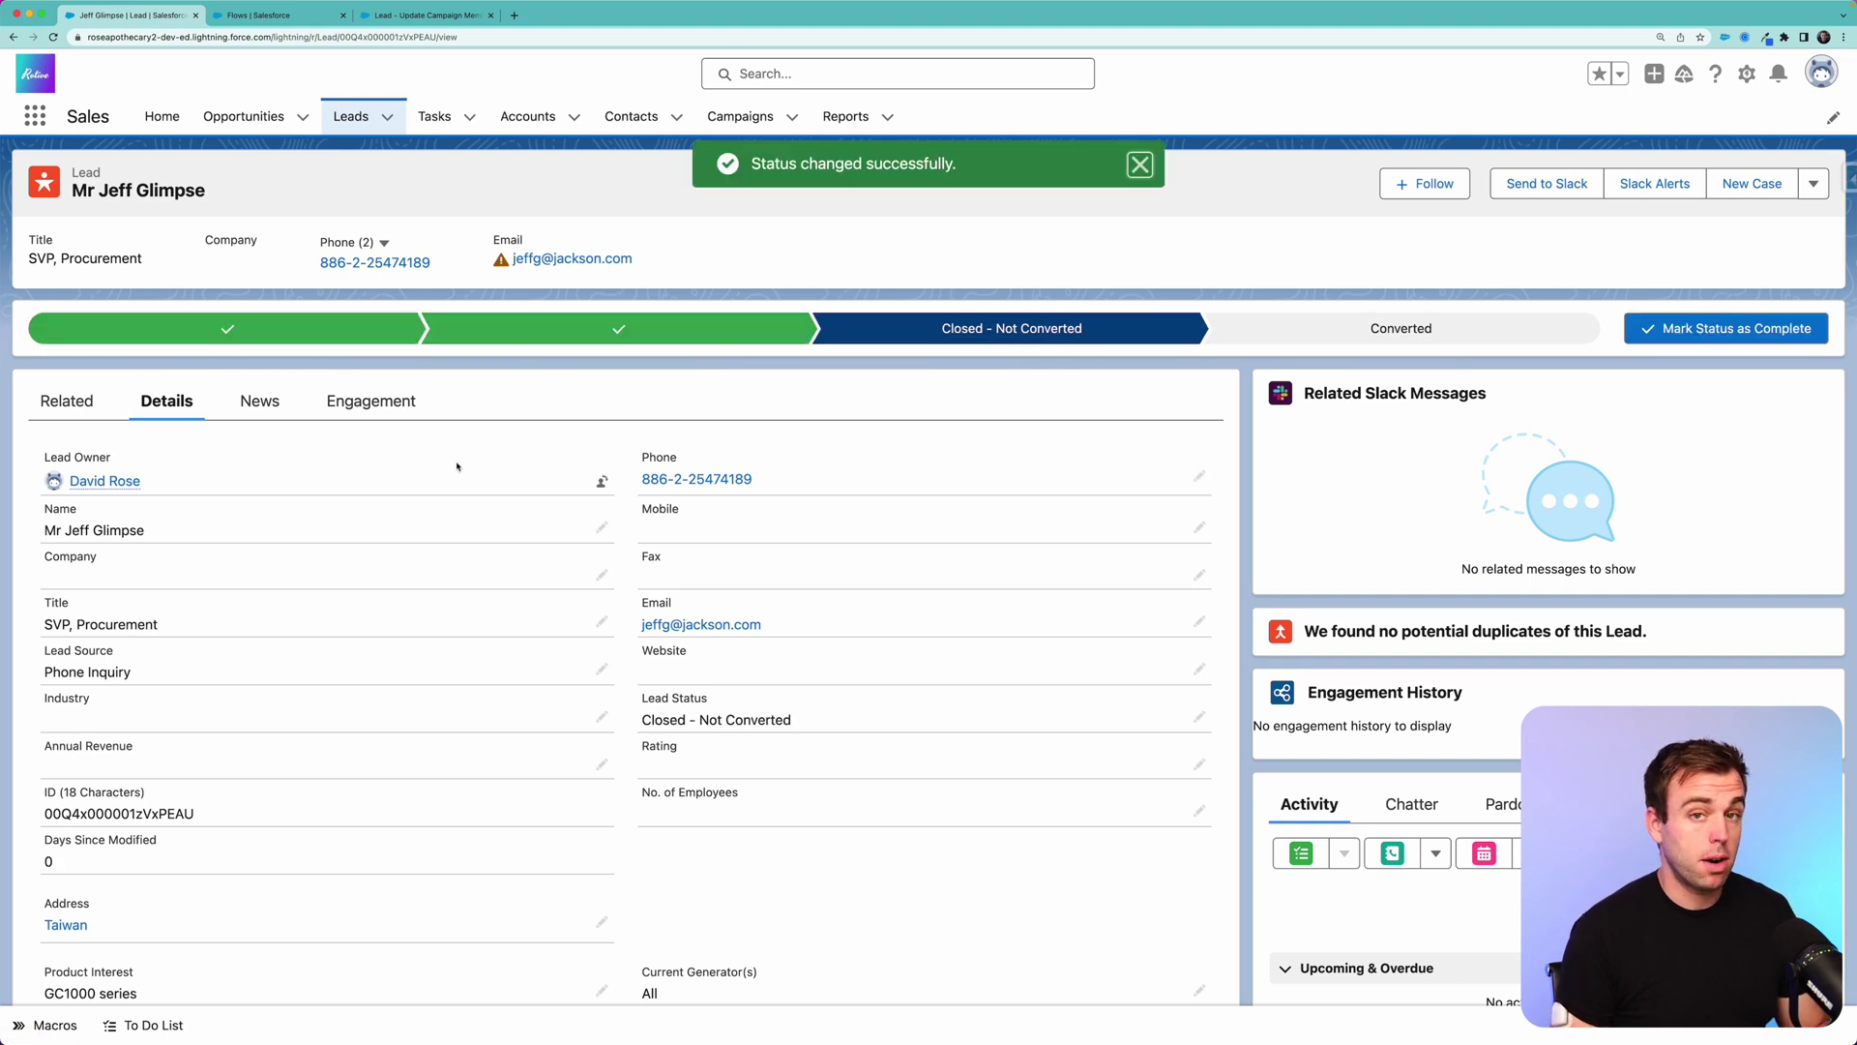
pyautogui.click(69, 402)
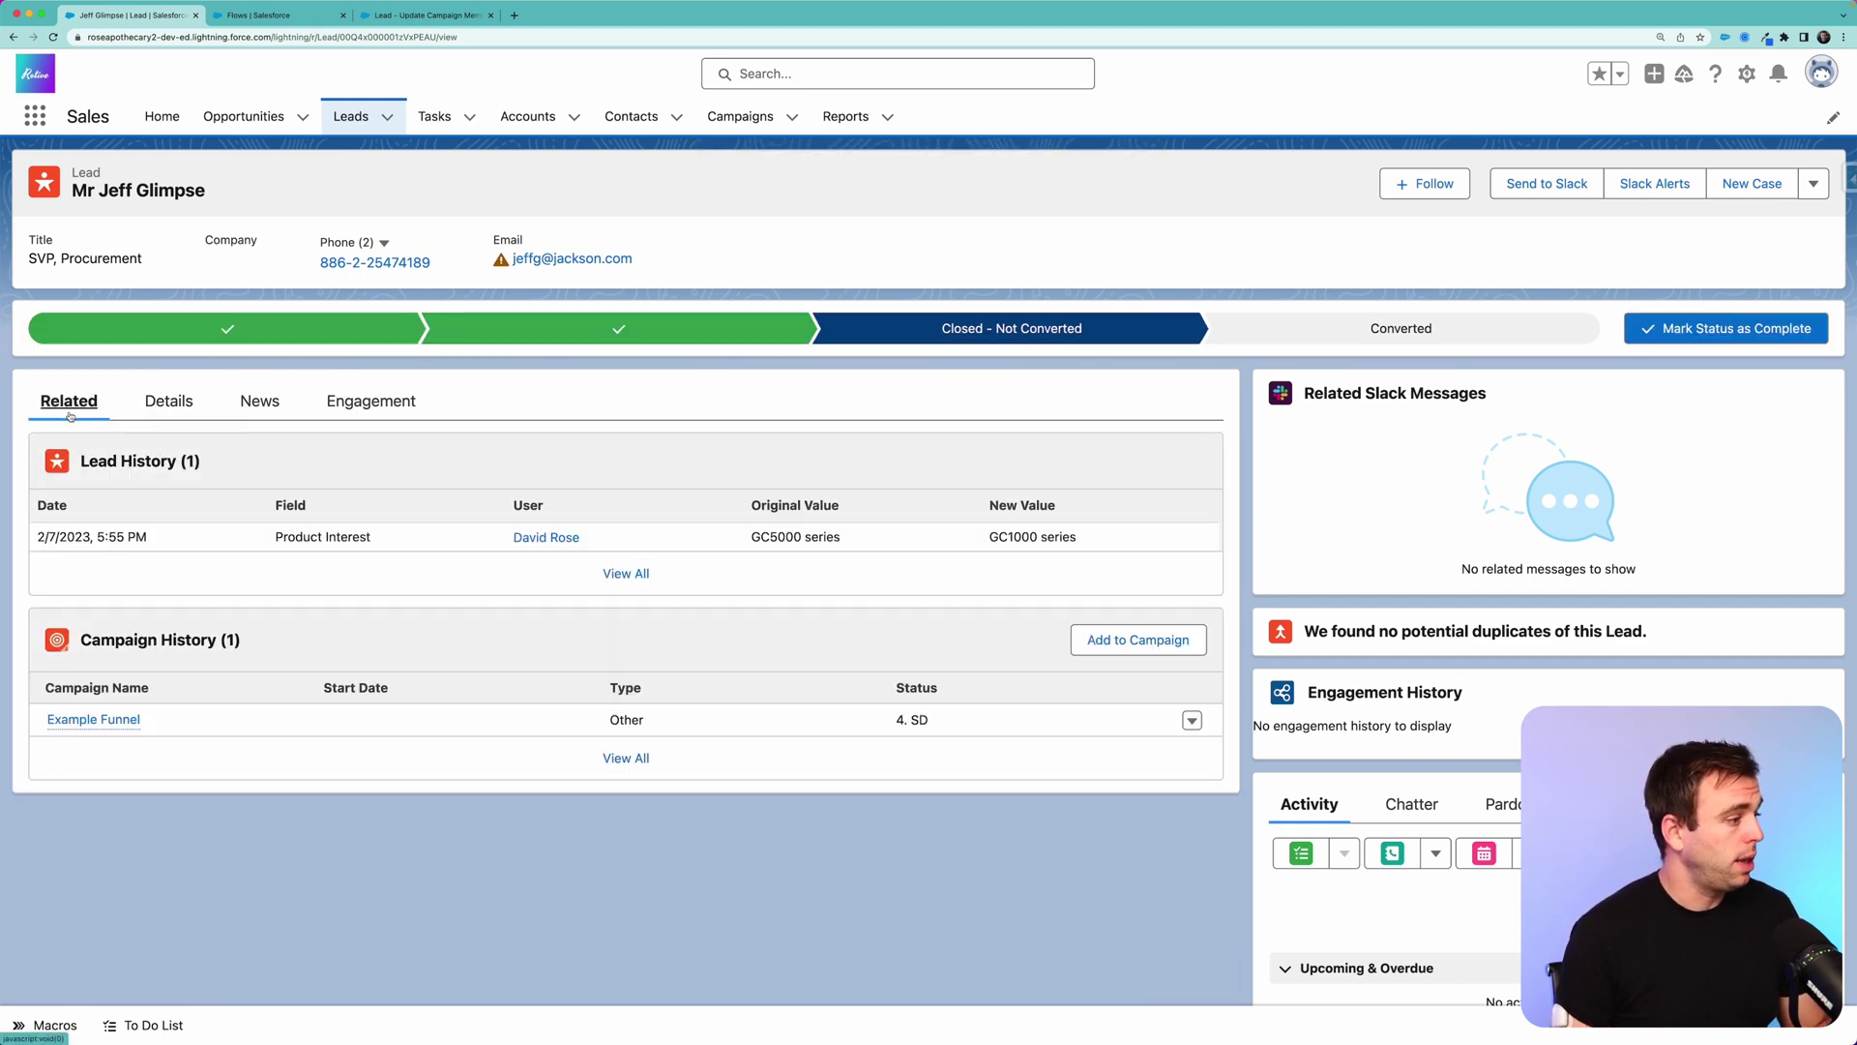
pyautogui.scroll(-2, 229, 567)
pyautogui.moveTo(97, 613)
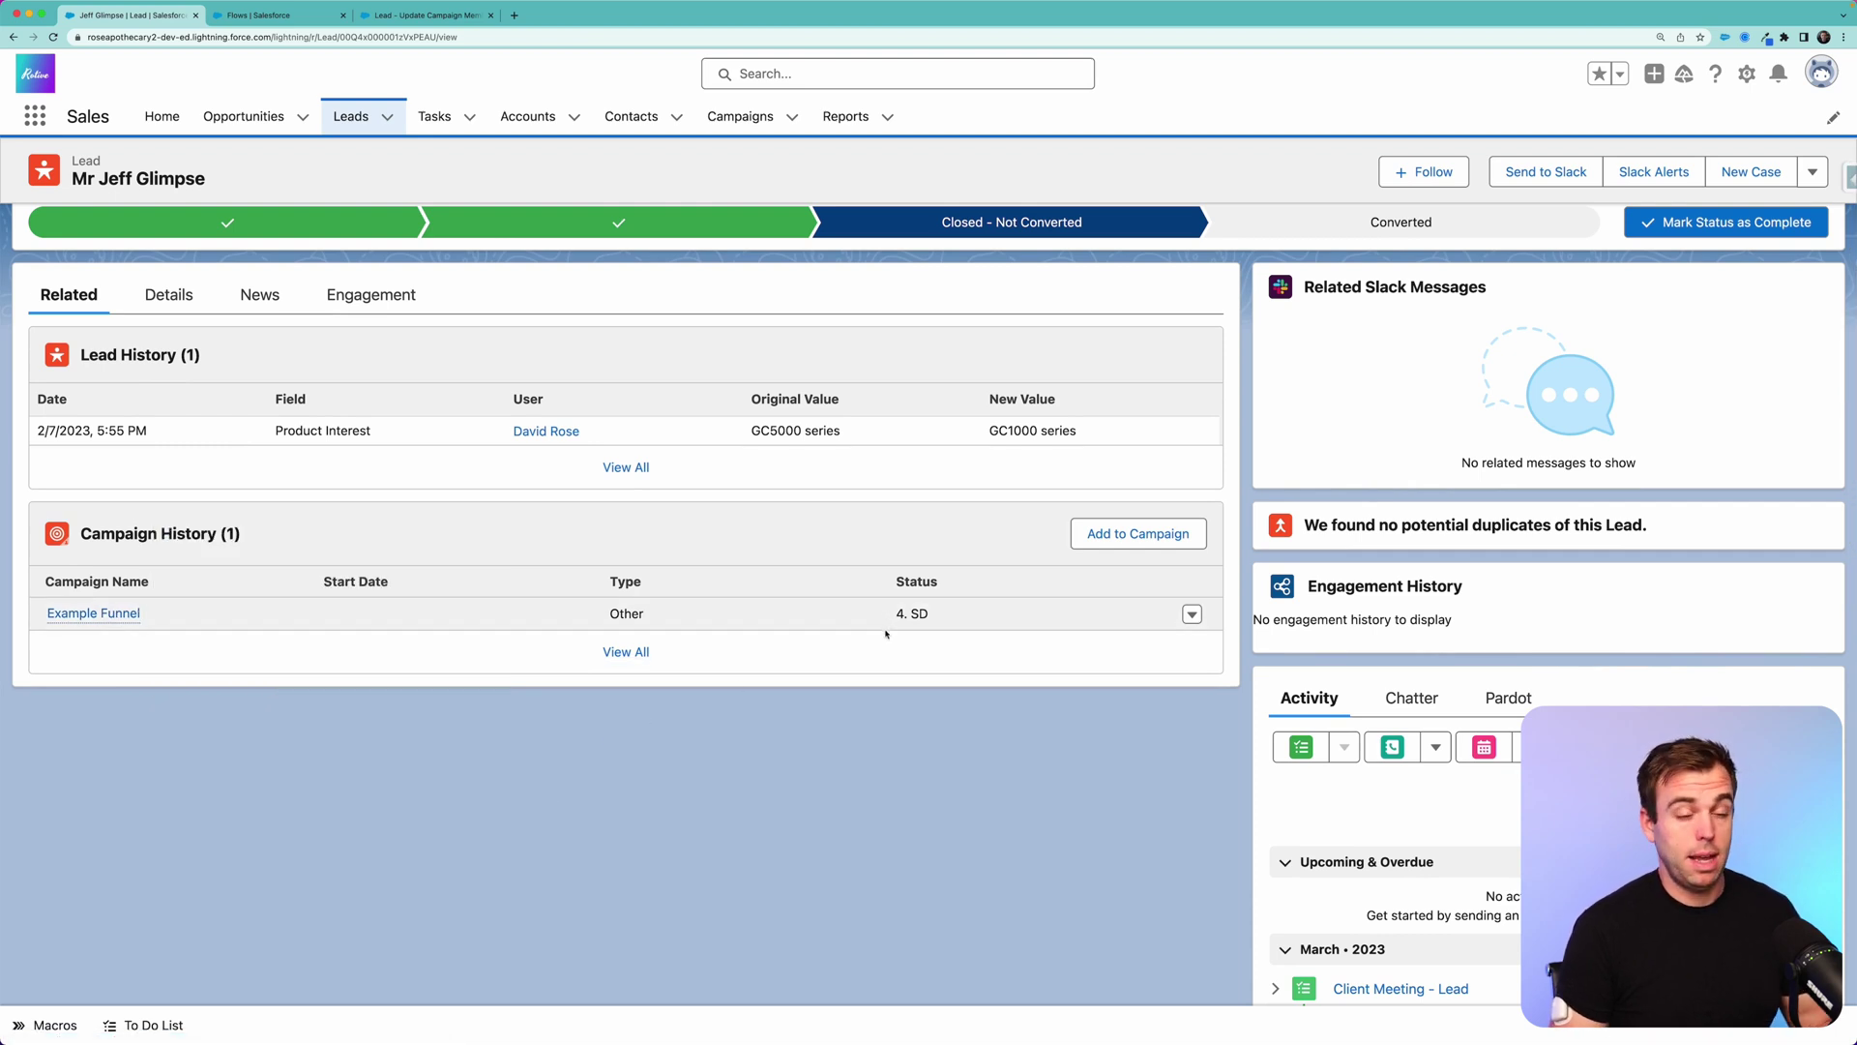
pyautogui.moveTo(880, 620); pyautogui.dragTo(933, 617)
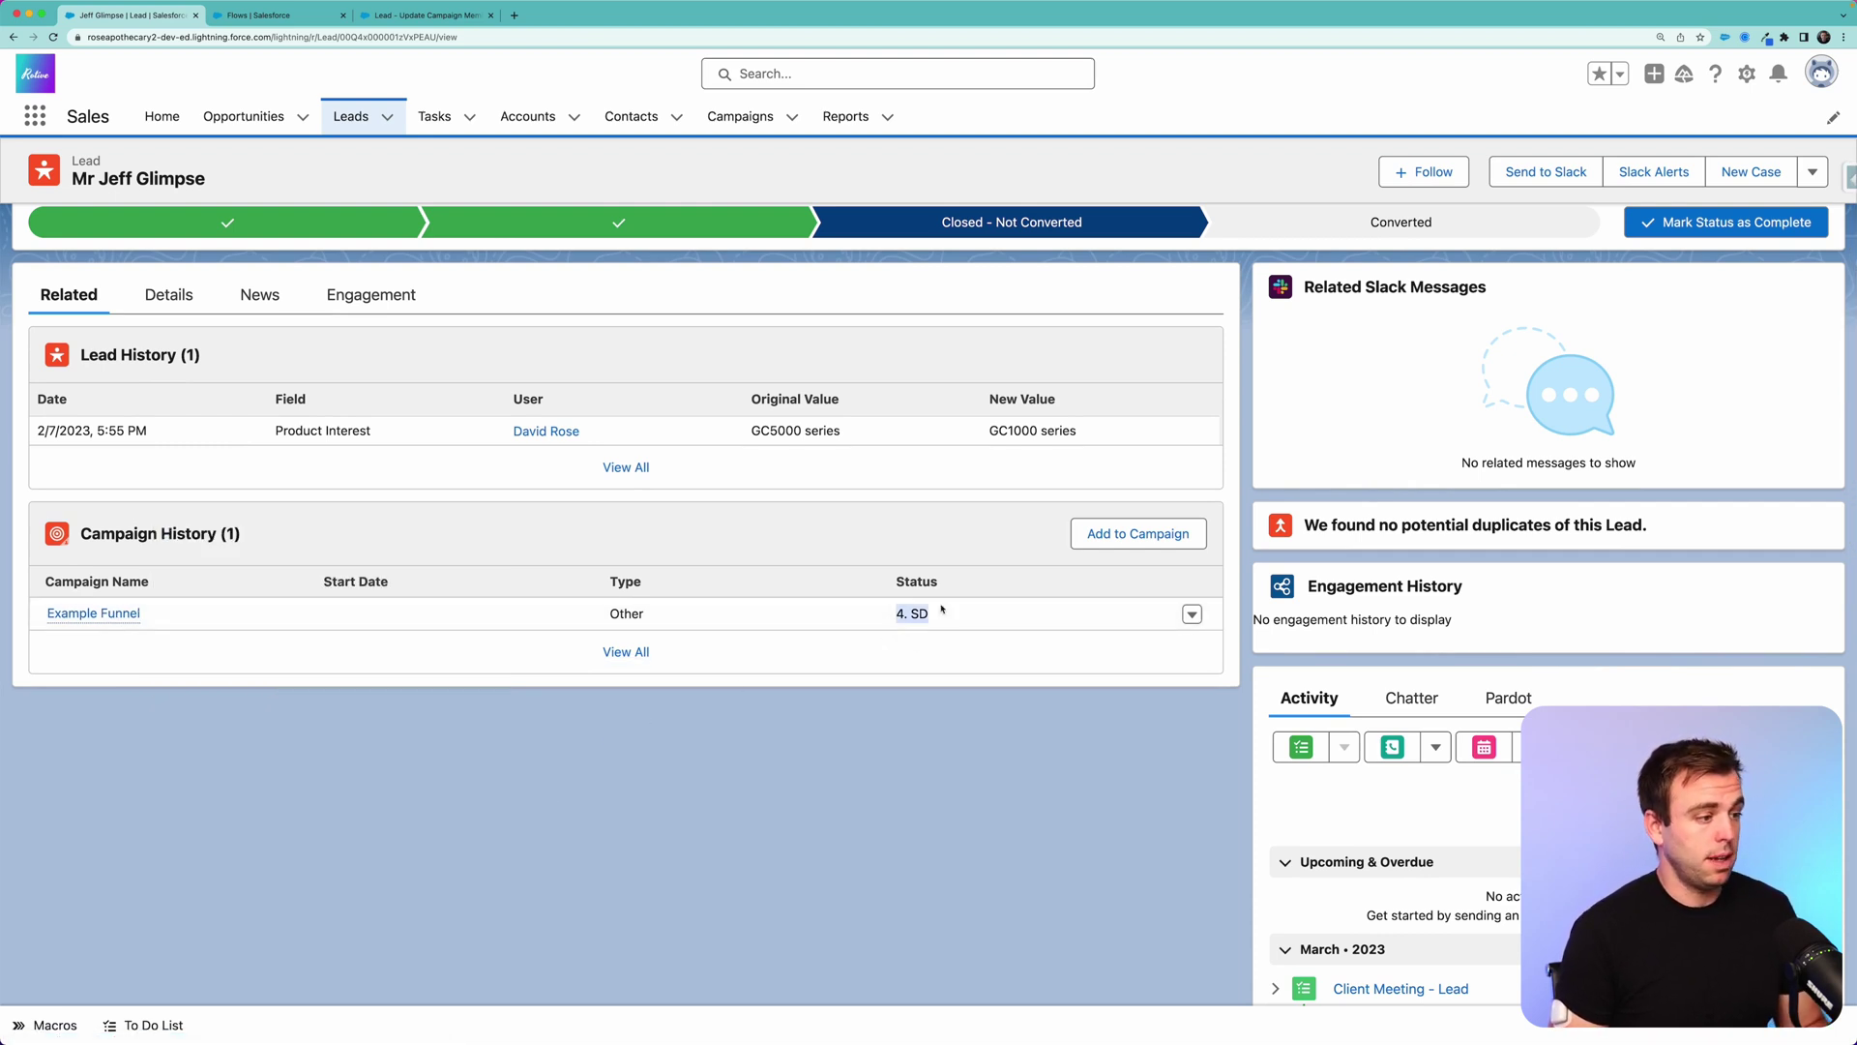
pyautogui.scroll(2, 936, 624)
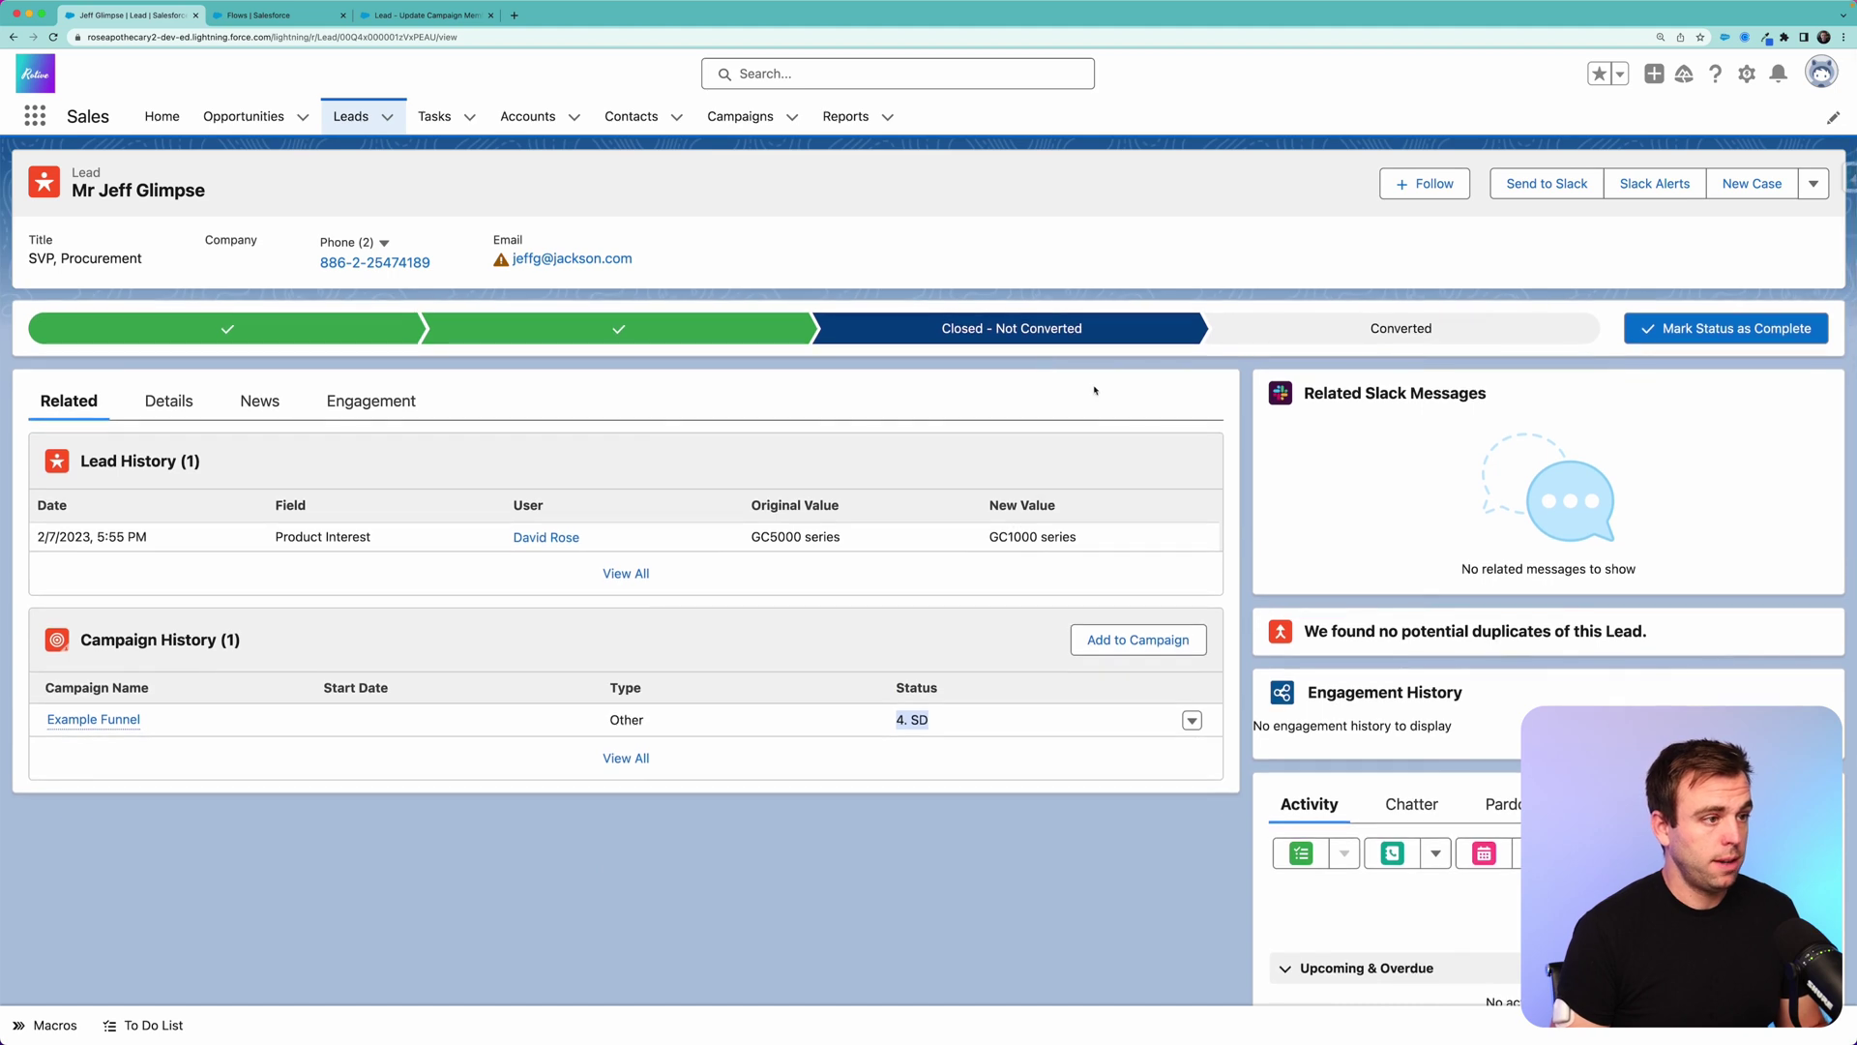
# Open the TNR Corp. lead and add it to the Example Funnel campaign with the member status 1. Enrolled
pyautogui.press('super+bracketleft')
pyautogui.click(147, 296)
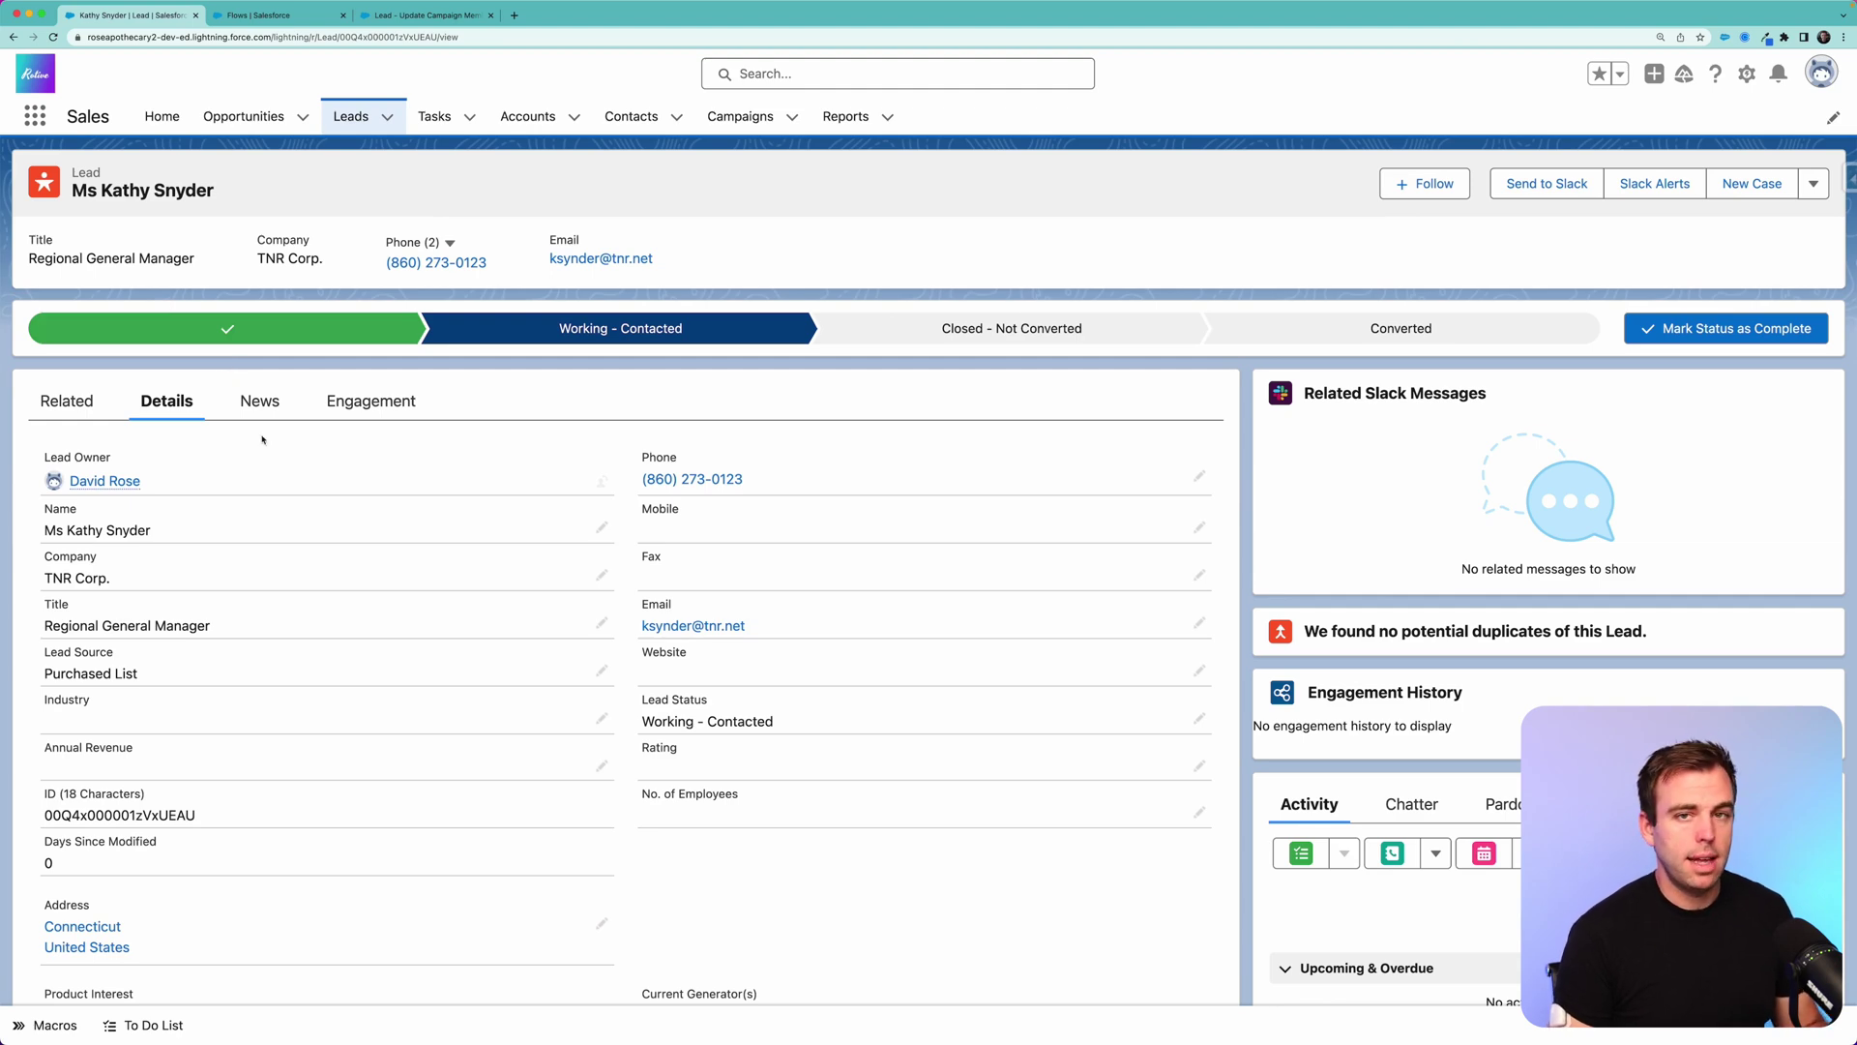
pyautogui.click(66, 400)
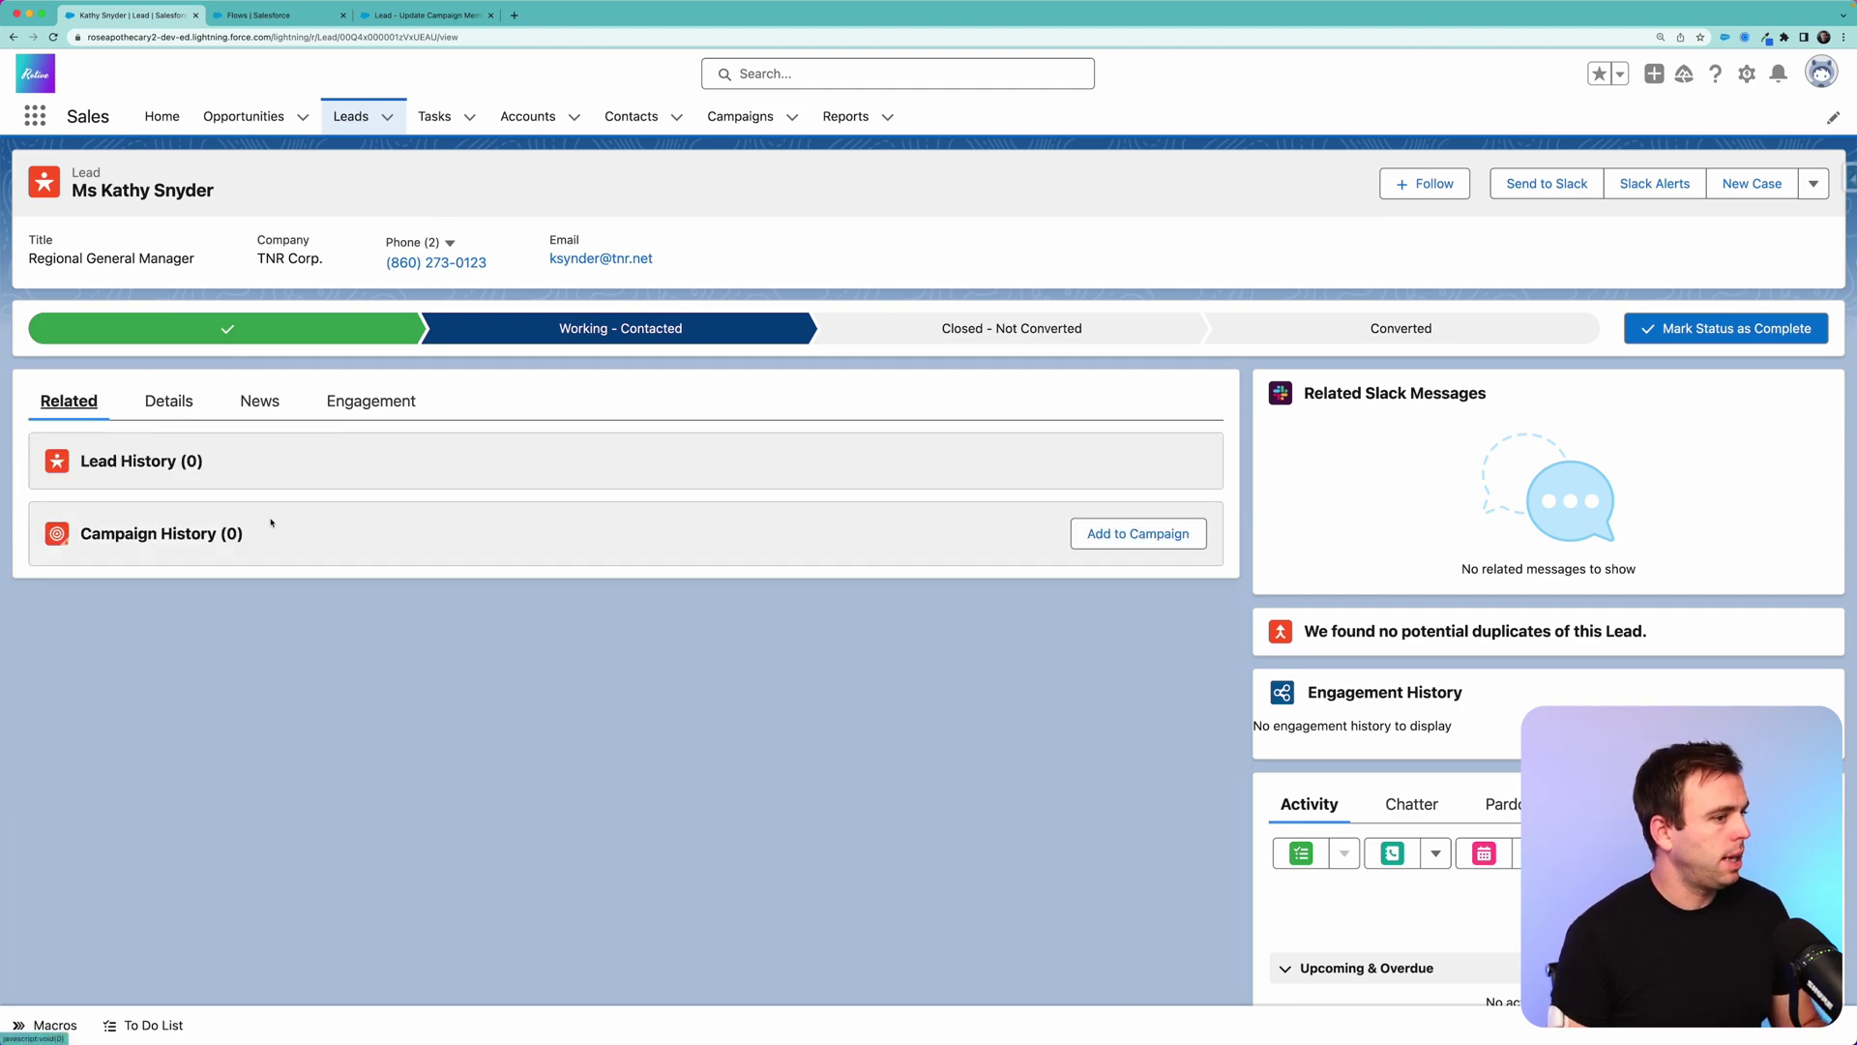
pyautogui.click(1137, 533)
pyautogui.click(767, 531)
pyautogui.click(987, 581)
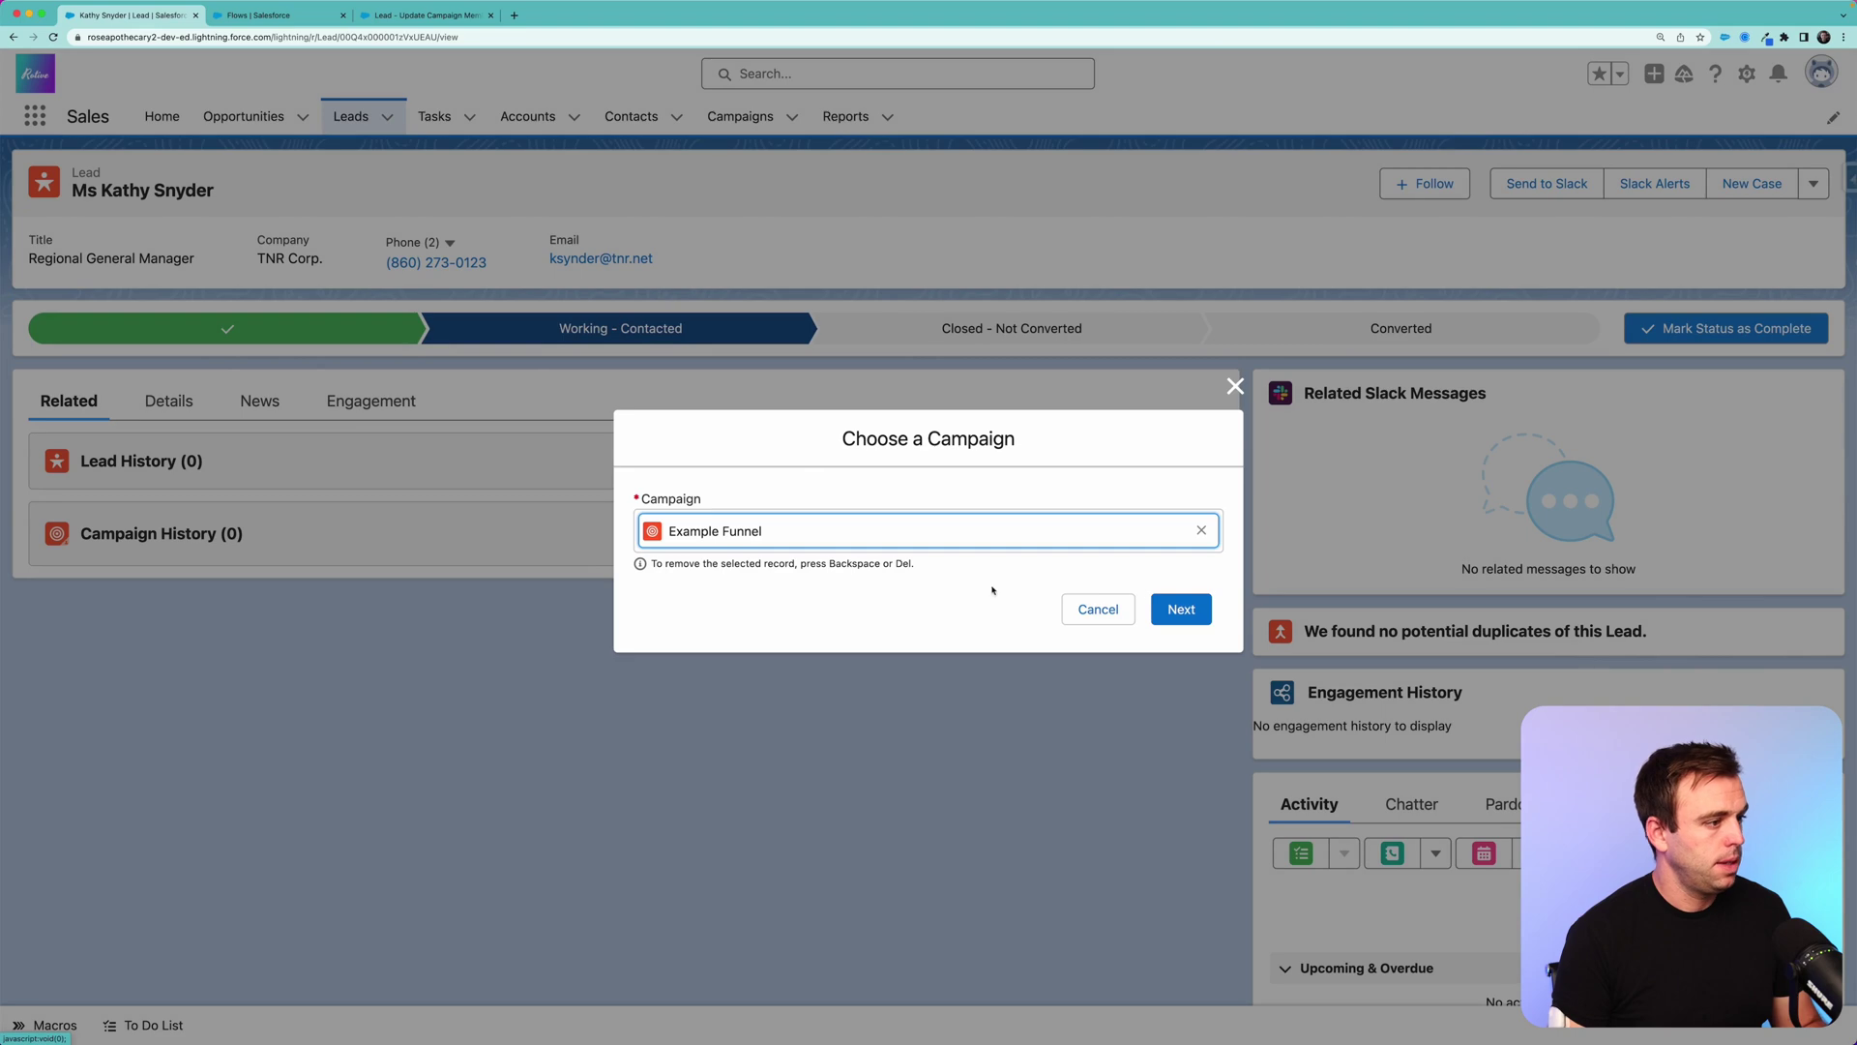
pyautogui.click(1181, 609)
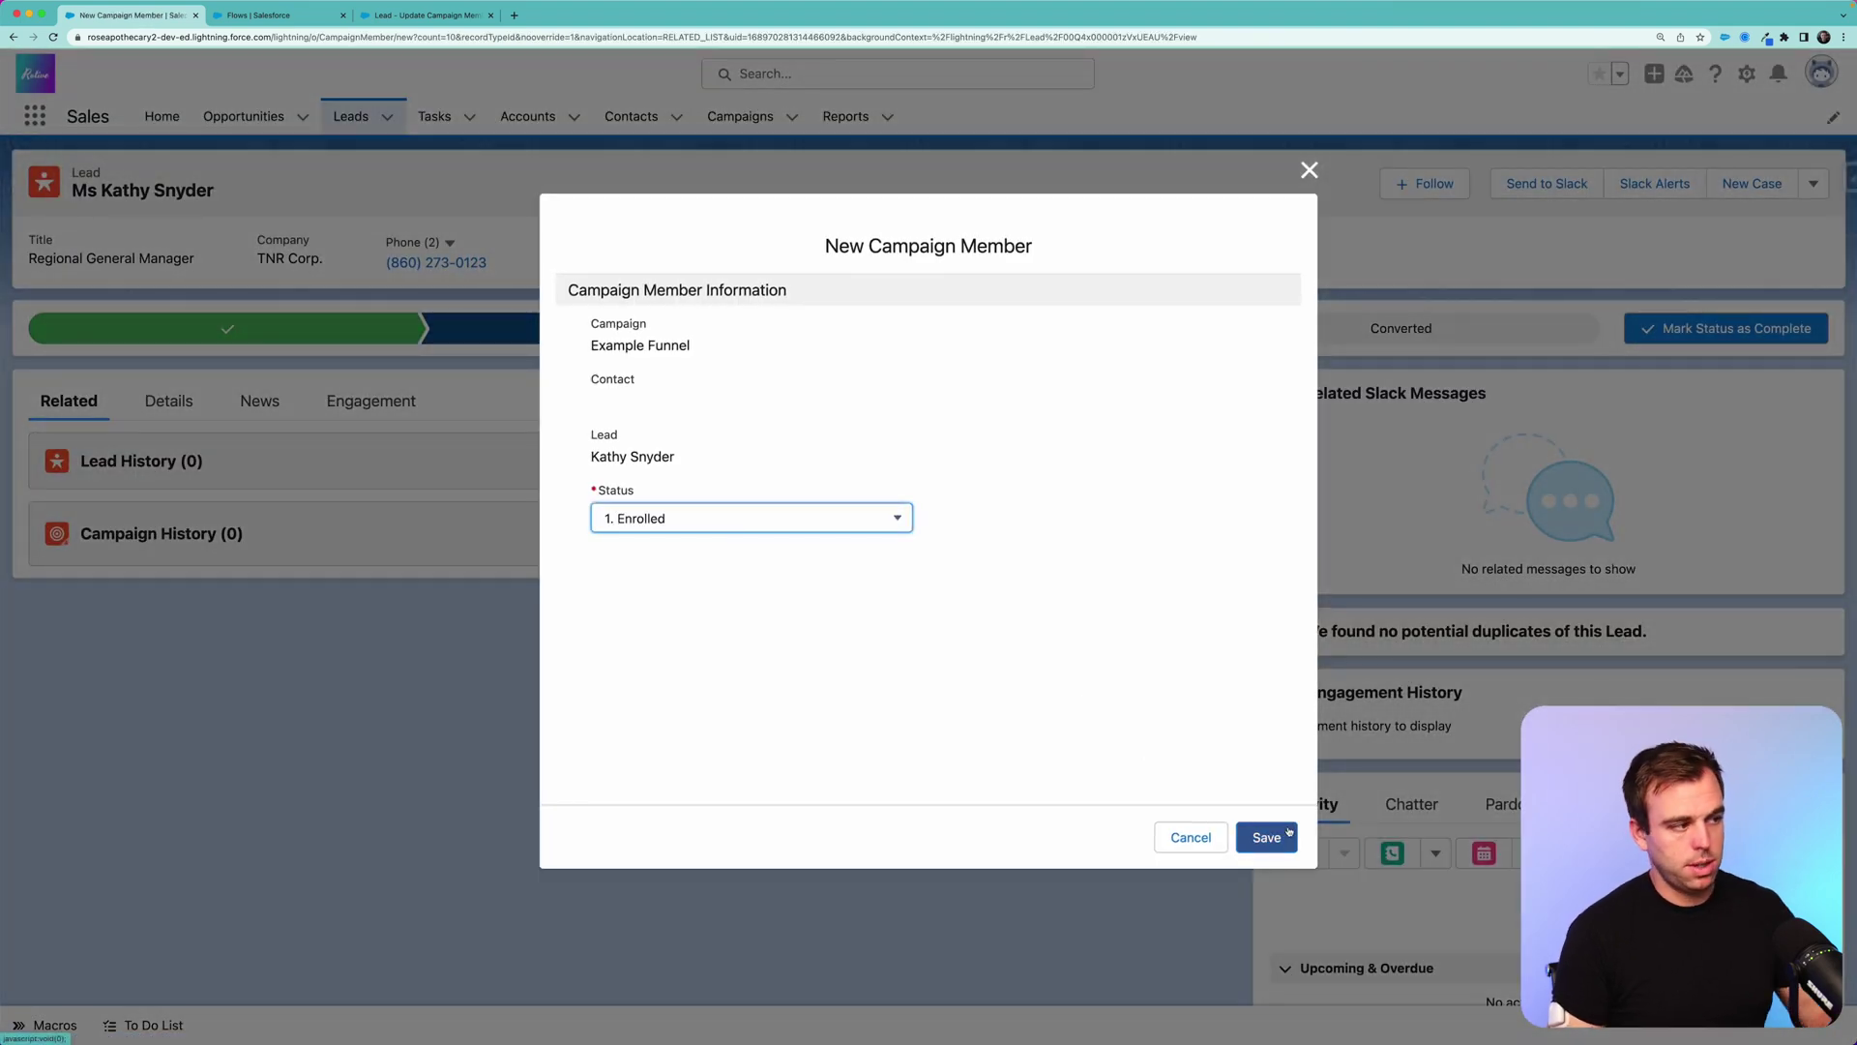
pyautogui.click(1266, 837)
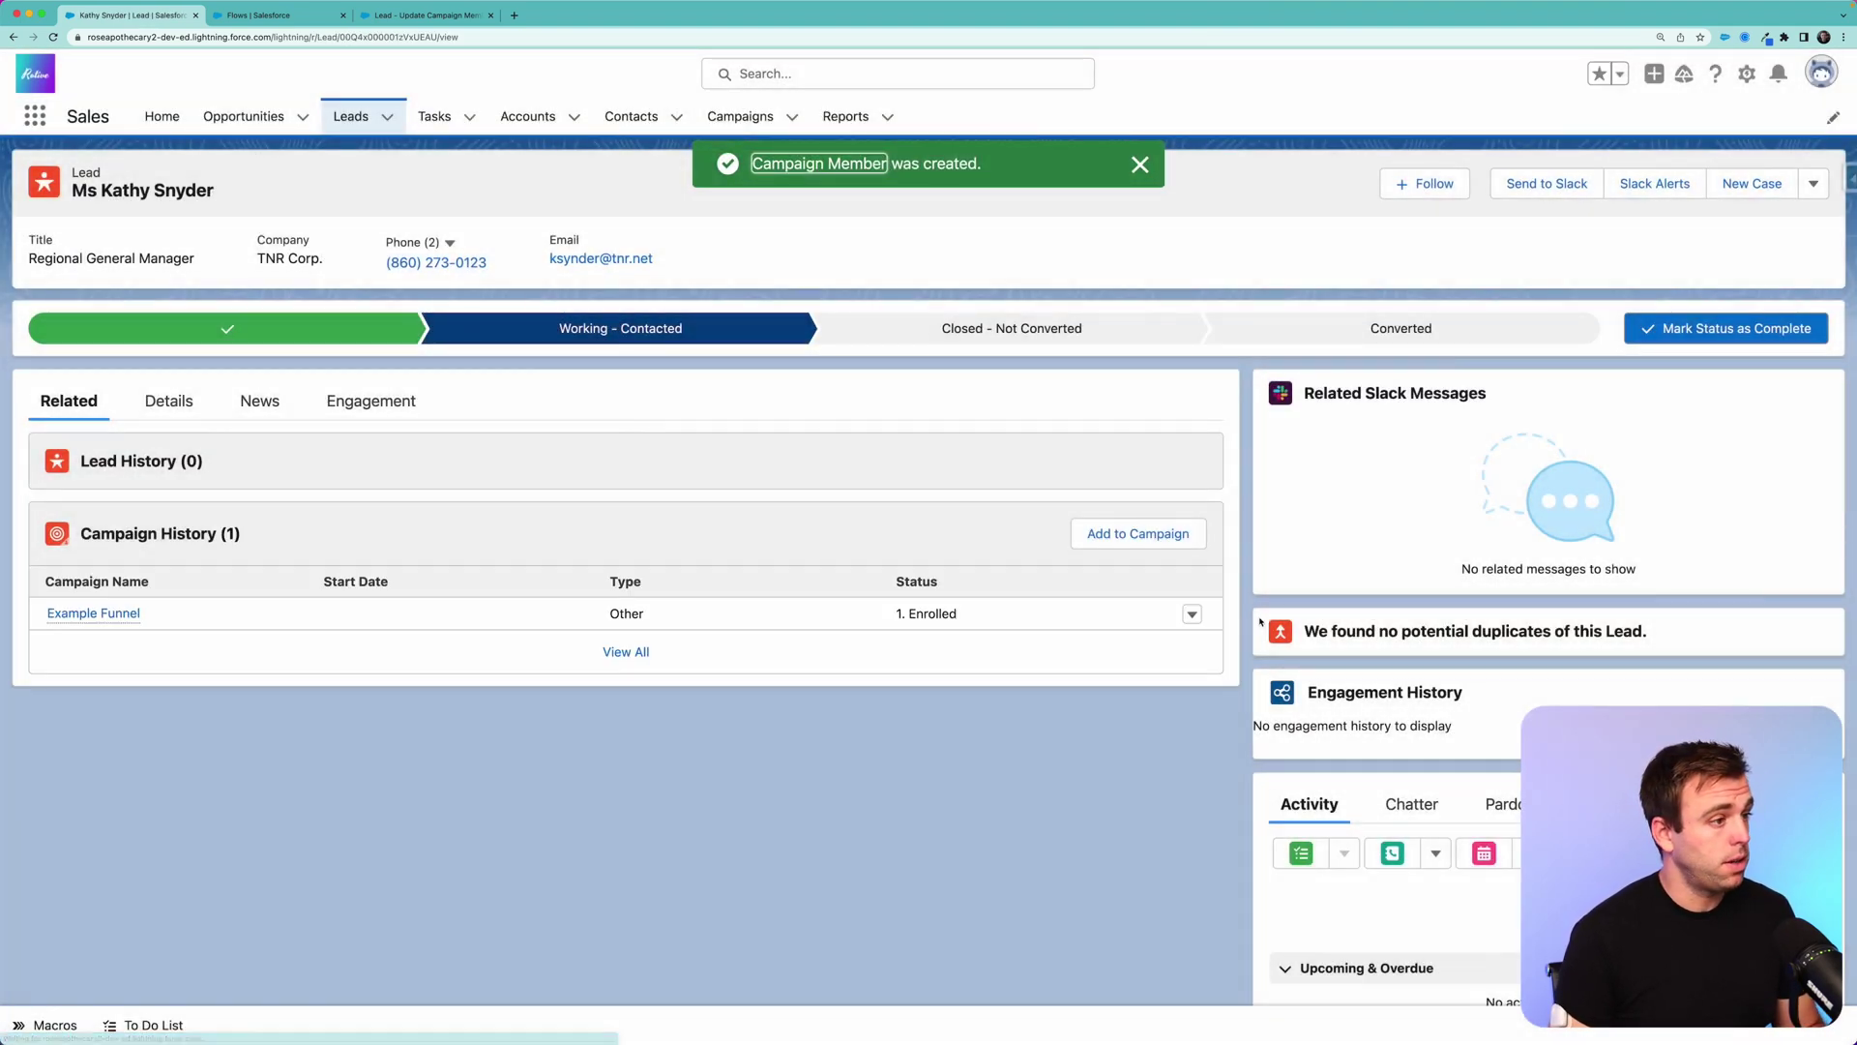
# Convert the TNR Corp. lead to a new account and contact without creating an opportunity, with the converted status Closed - Converted
pyautogui.click(1468, 334)
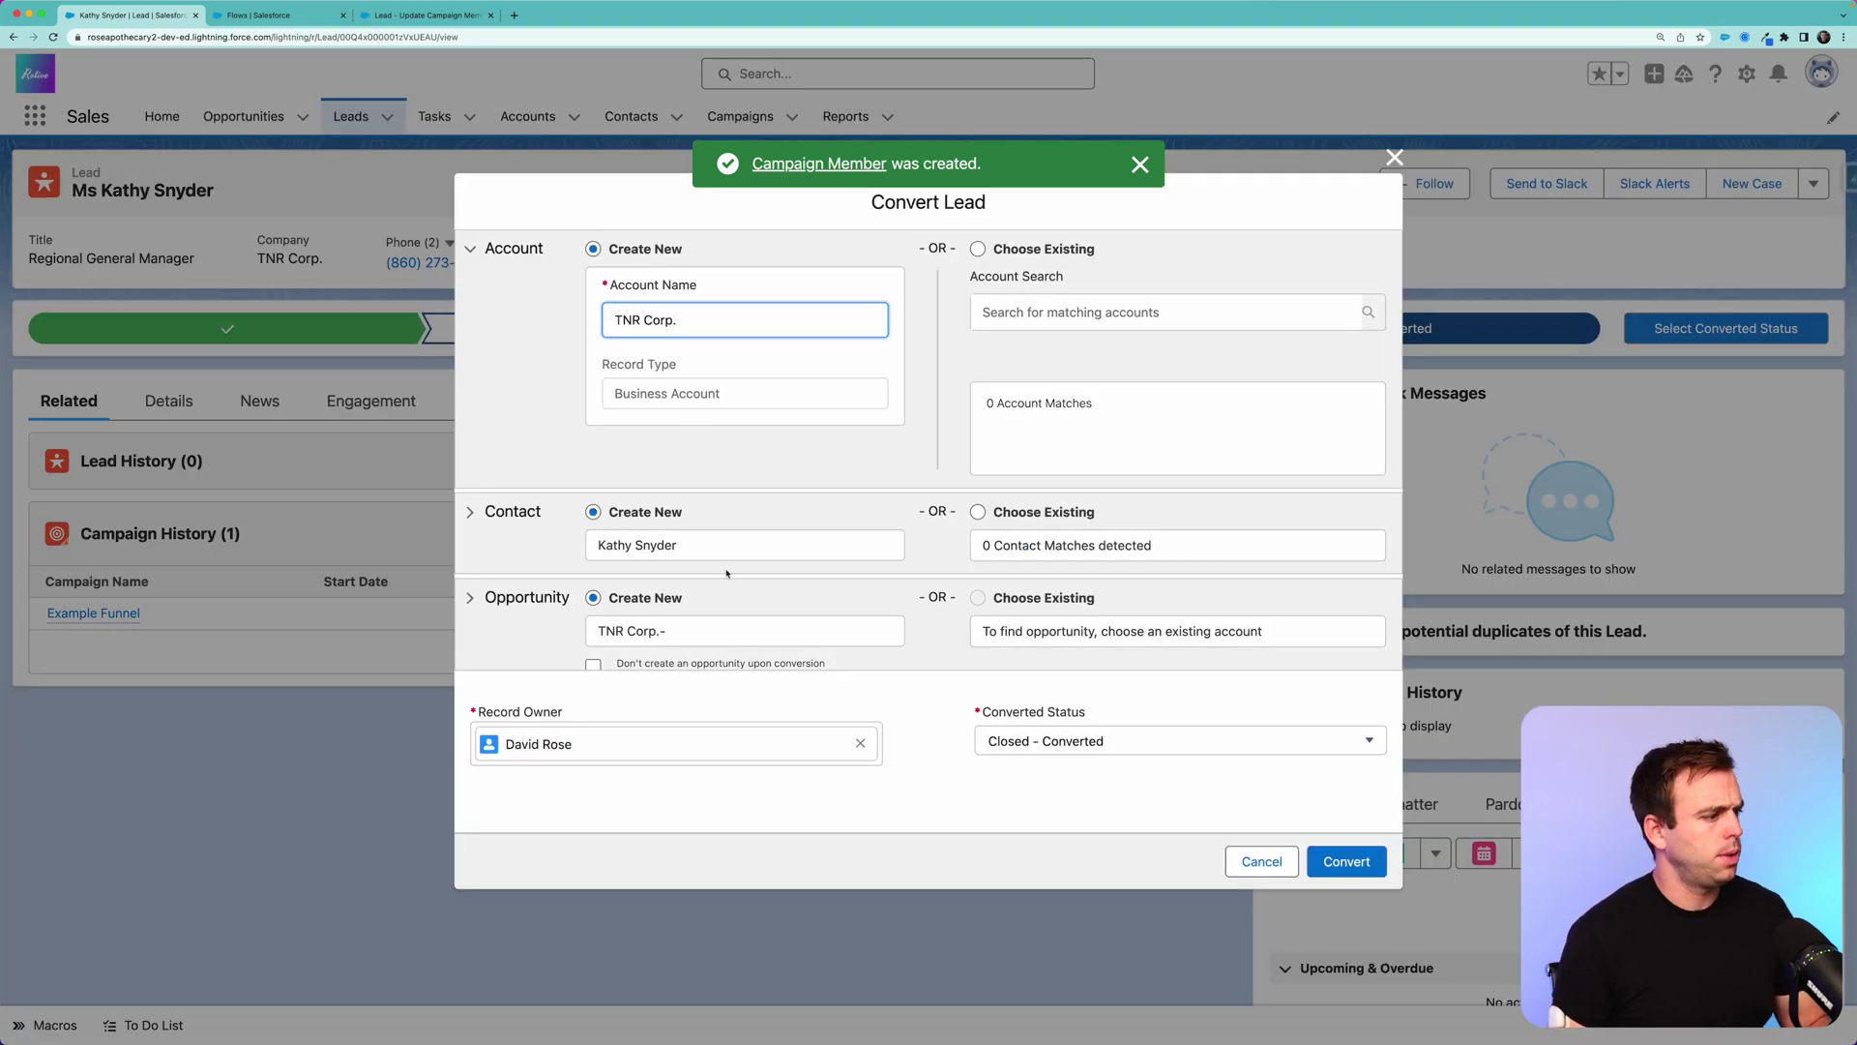
pyautogui.click(595, 664)
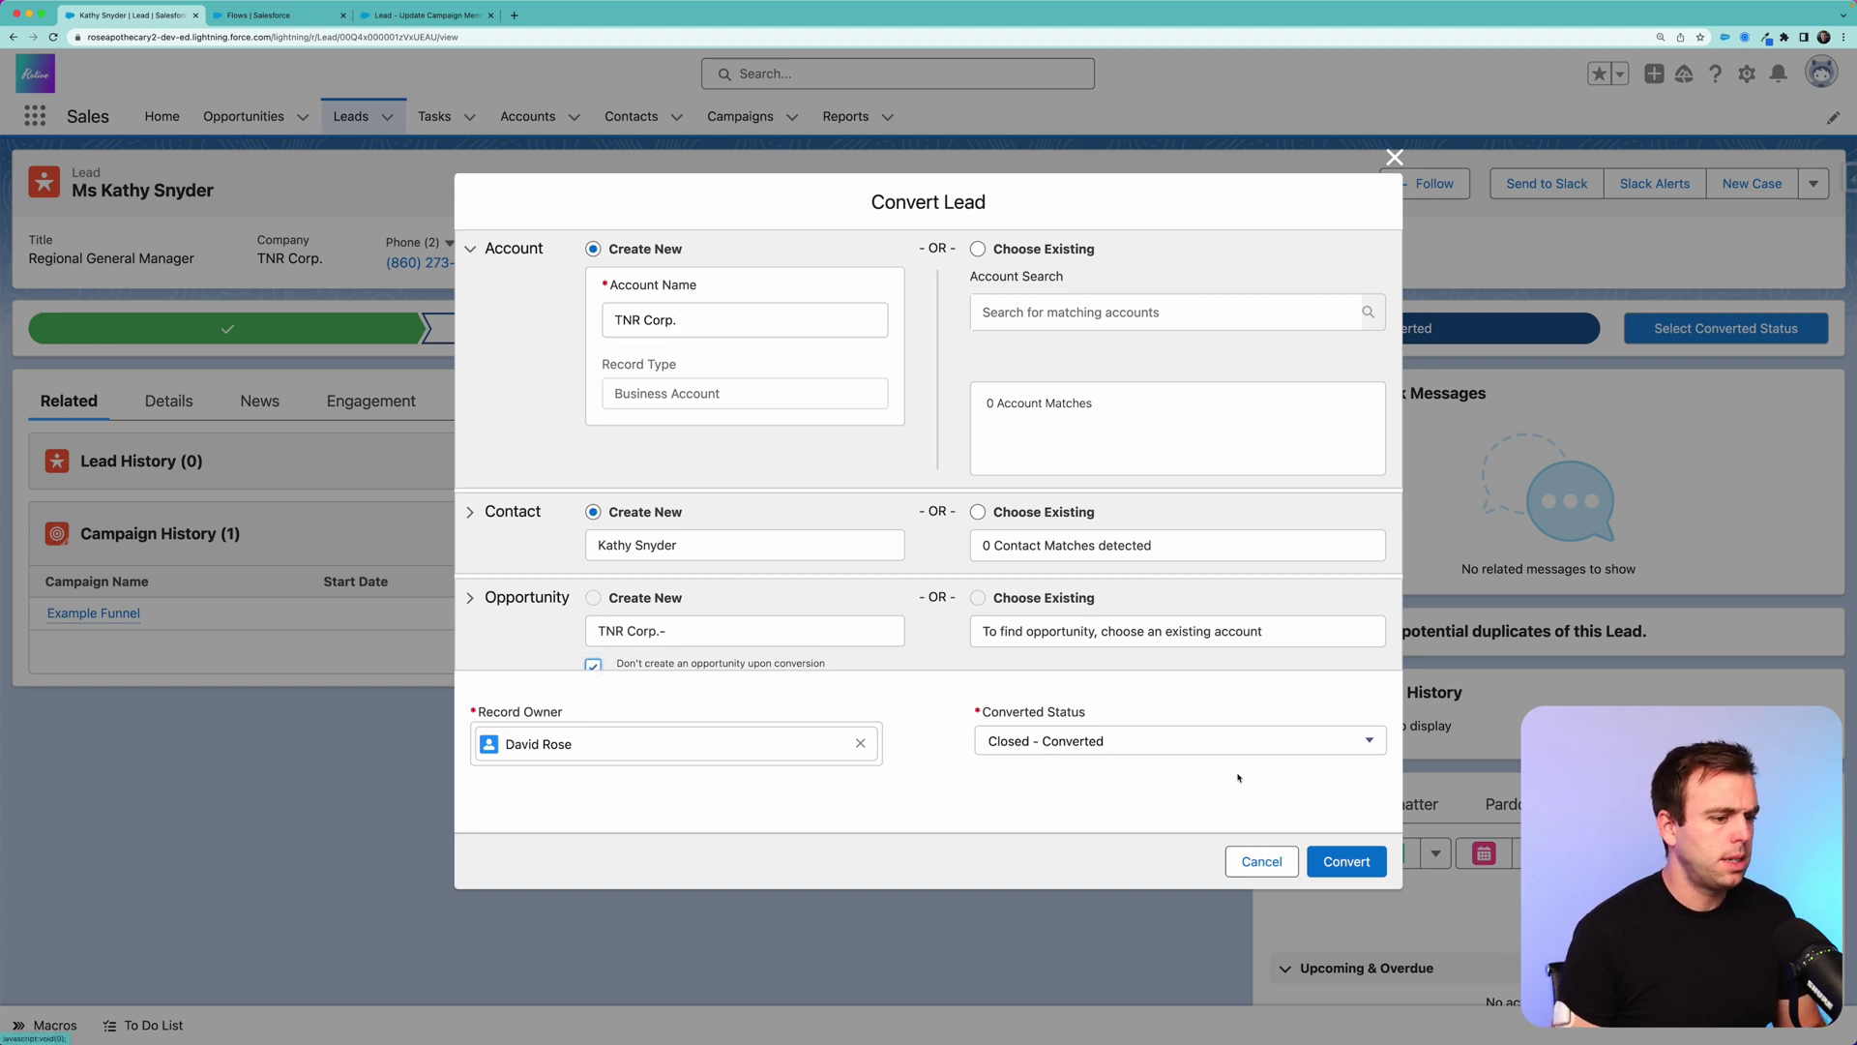
pyautogui.doubleClick(1027, 738)
pyautogui.click(1181, 743)
pyautogui.click(1181, 743)
pyautogui.click(1334, 859)
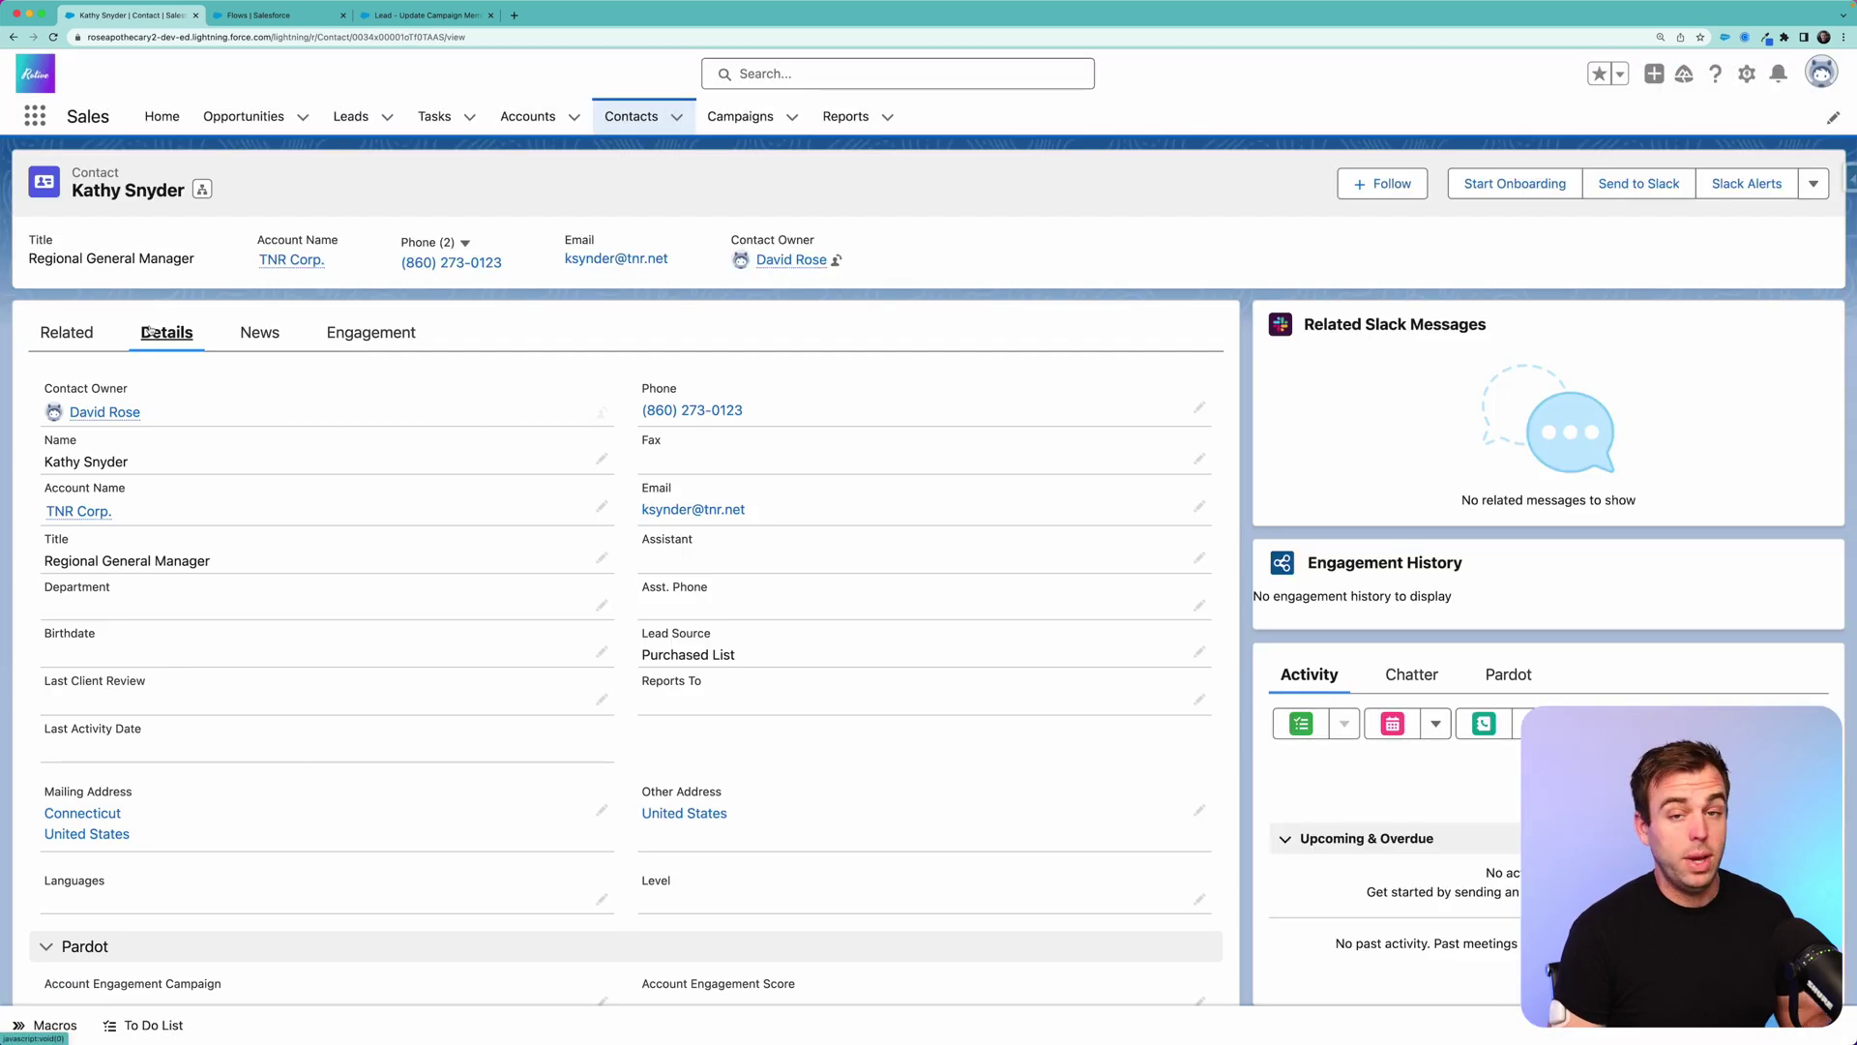
# Check the converted contact's member status in its Campaign History and open the Example Funnel campaign from there
pyautogui.click(60, 334)
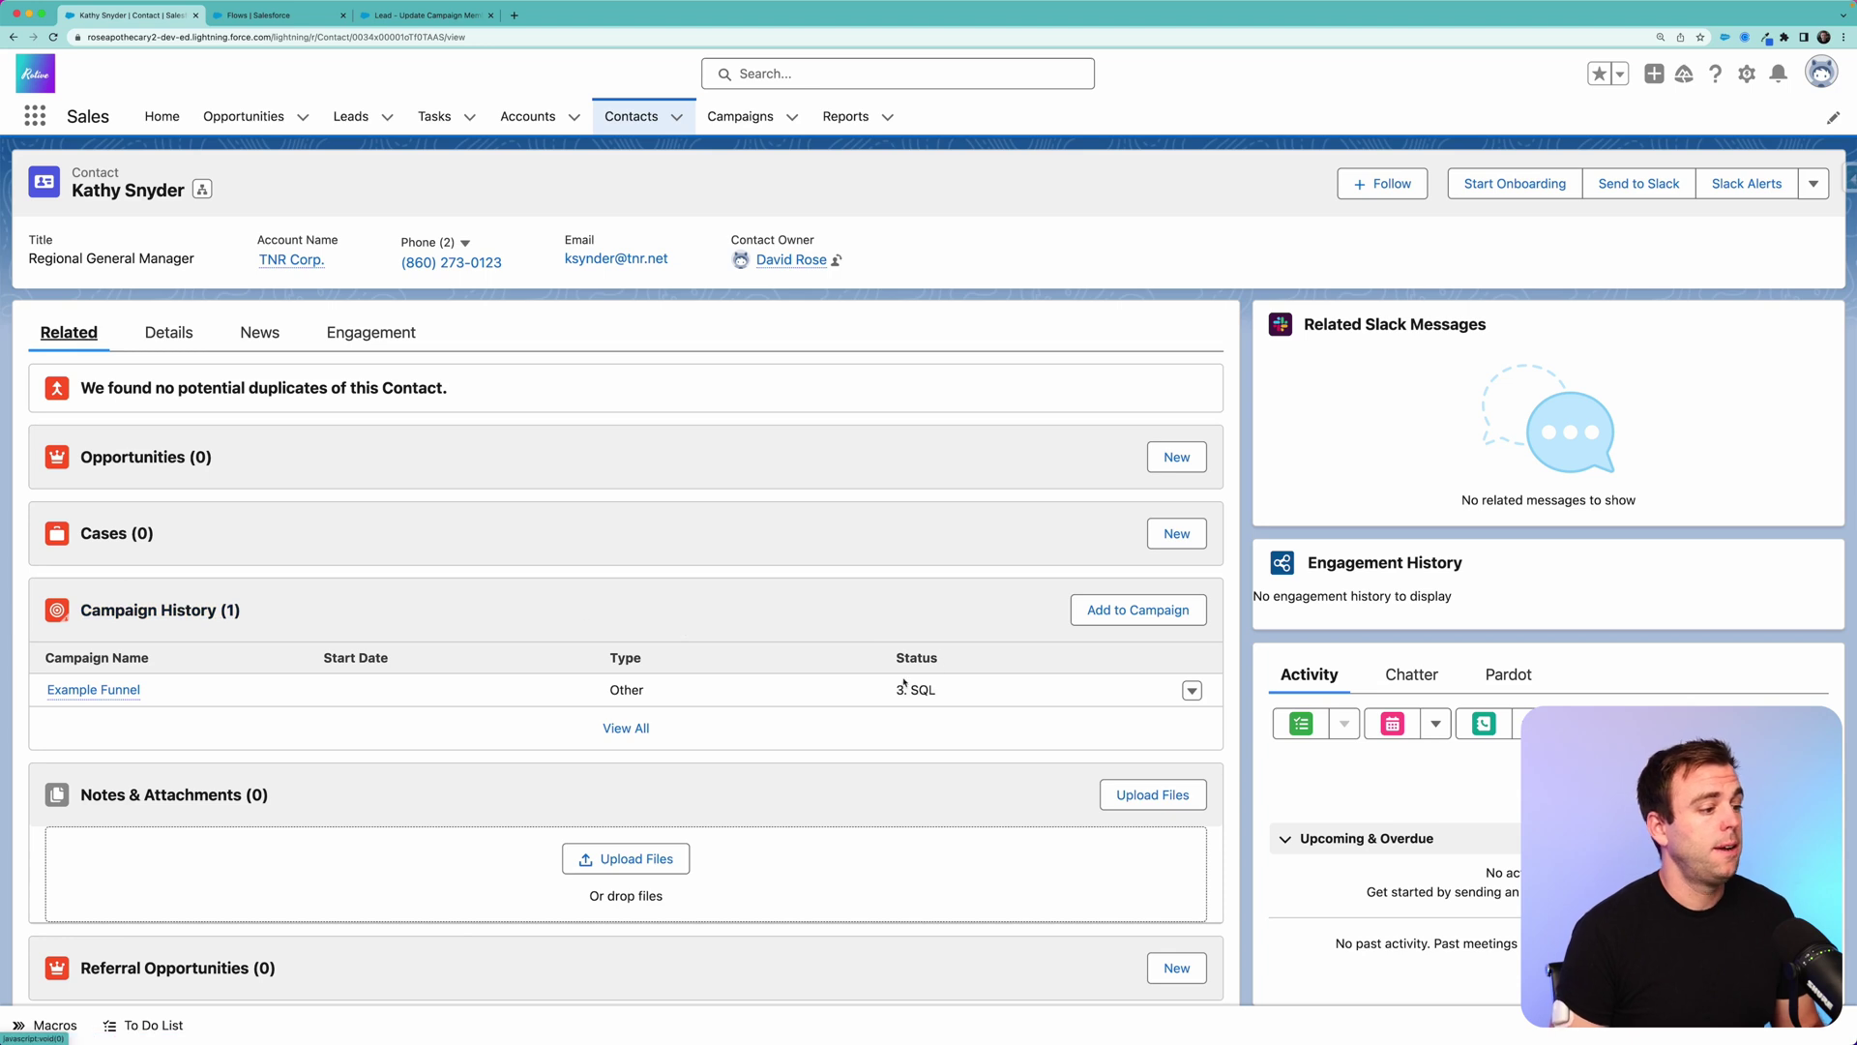
pyautogui.moveTo(894, 690); pyautogui.dragTo(967, 689)
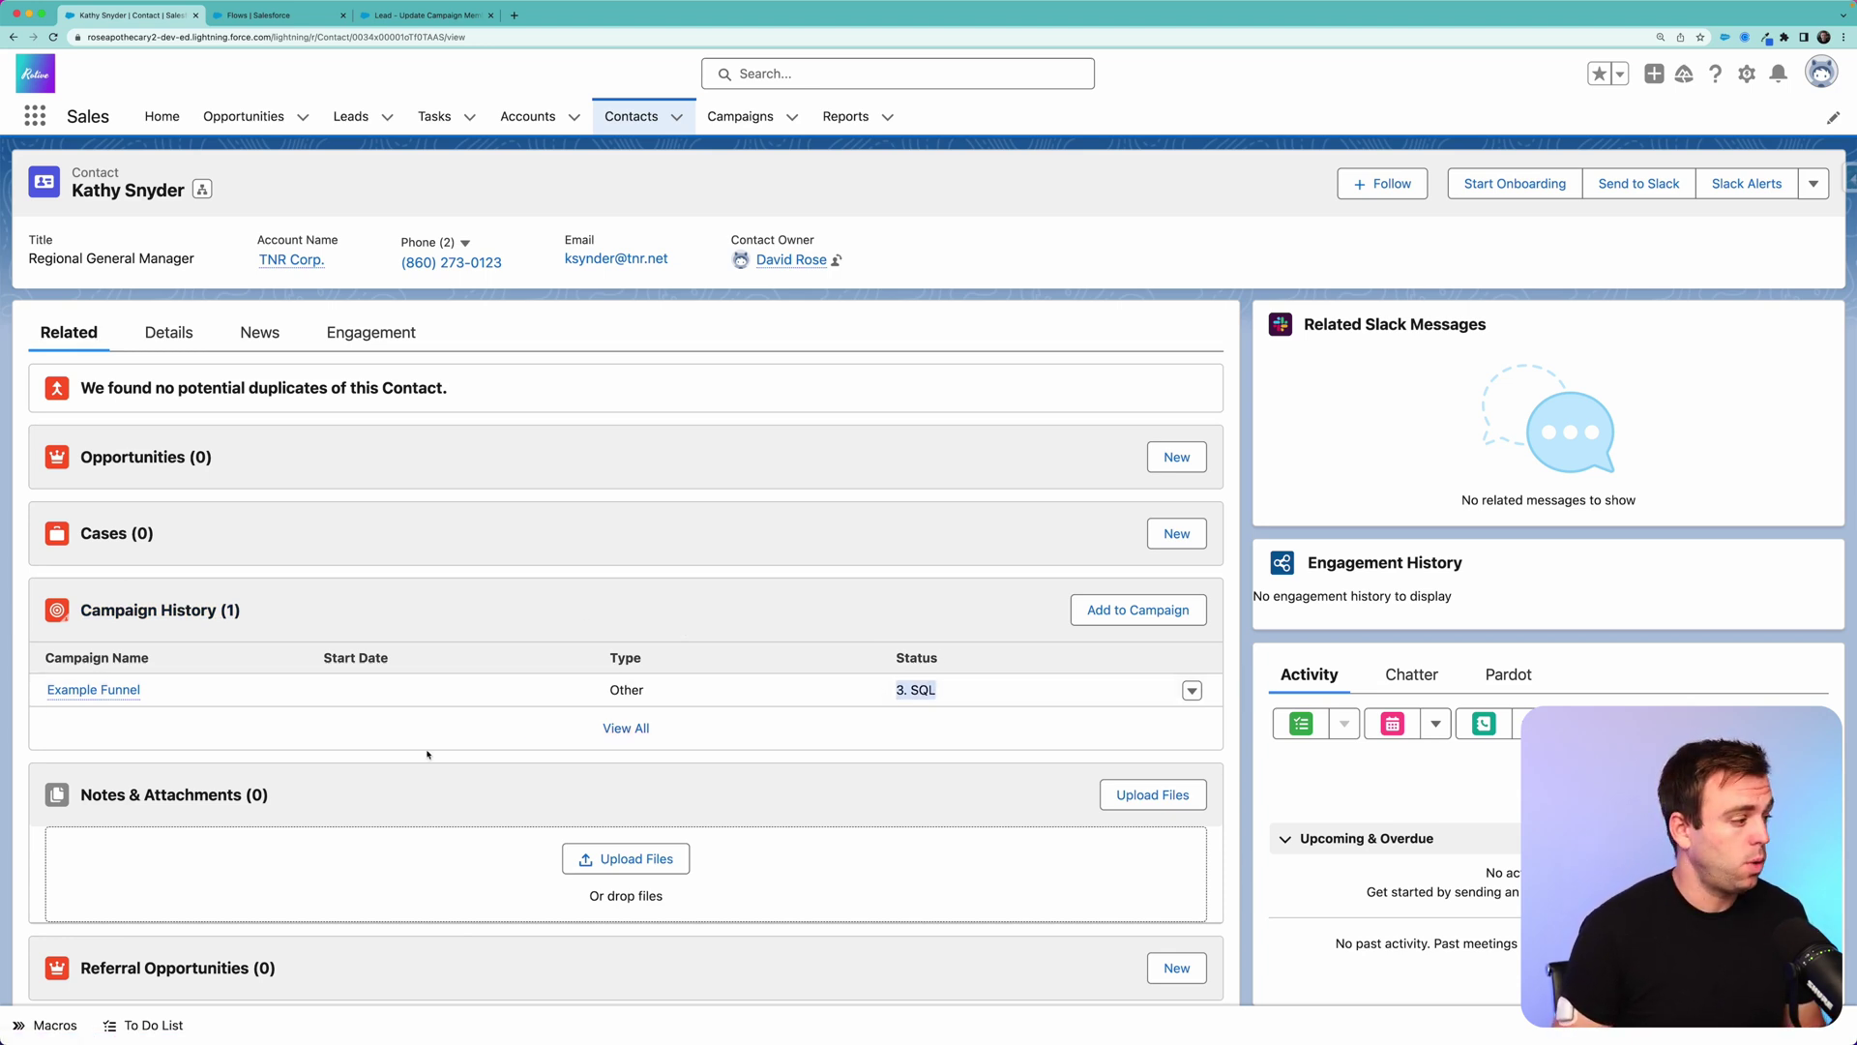
pyautogui.click(89, 690)
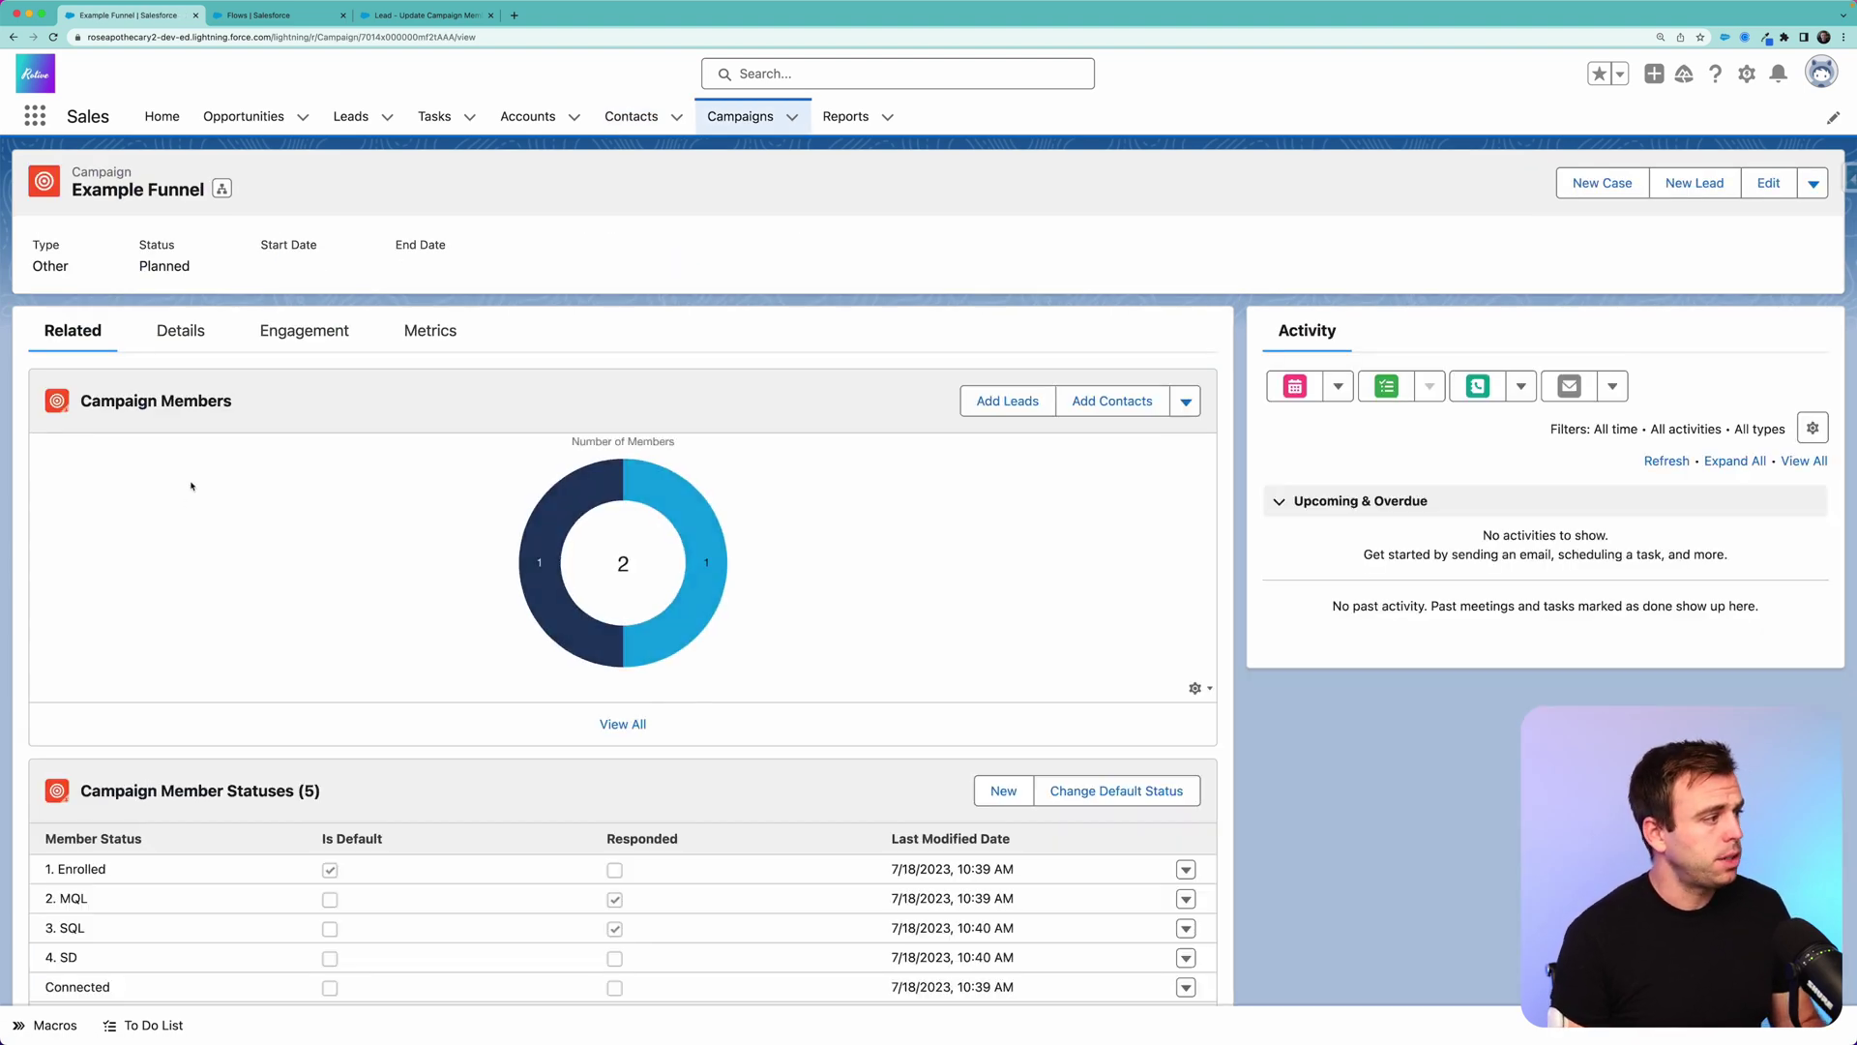
# Review the statuses in the full list of Example Funnel campaign members and return to the campaign record
pyautogui.click(631, 725)
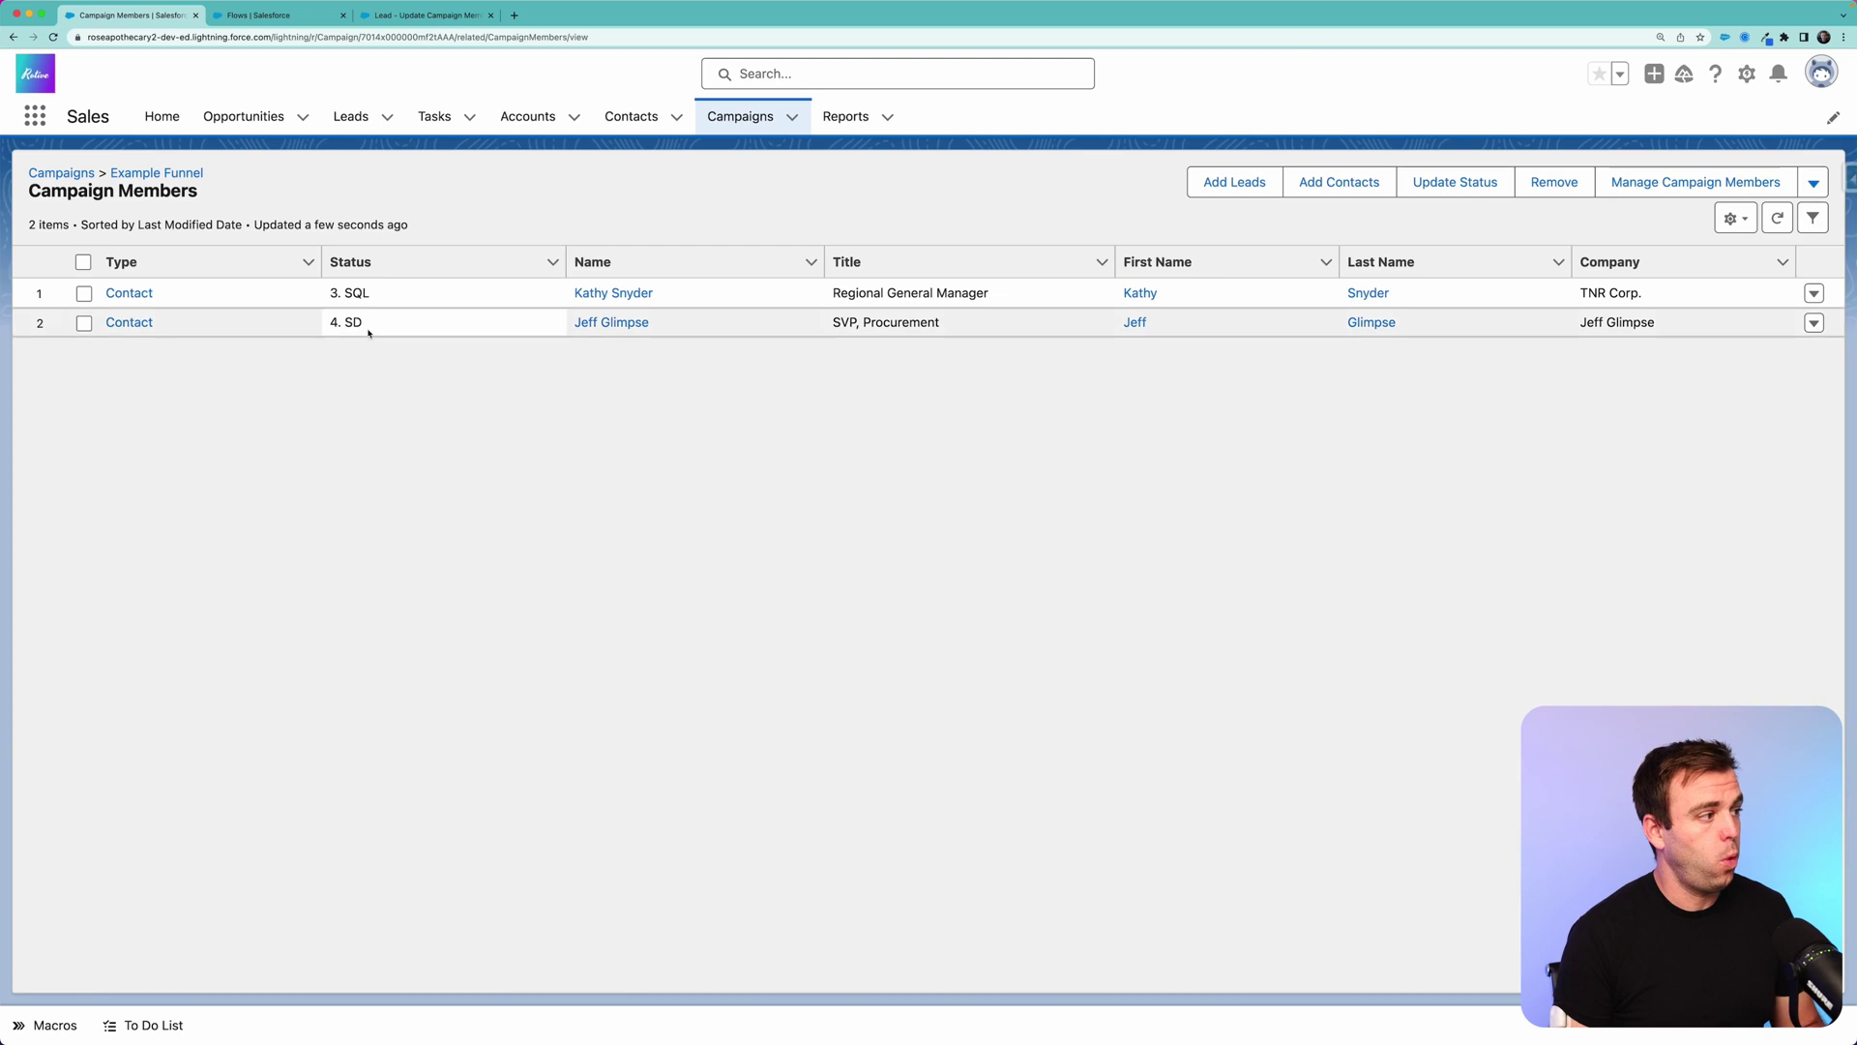
pyautogui.click(340, 292)
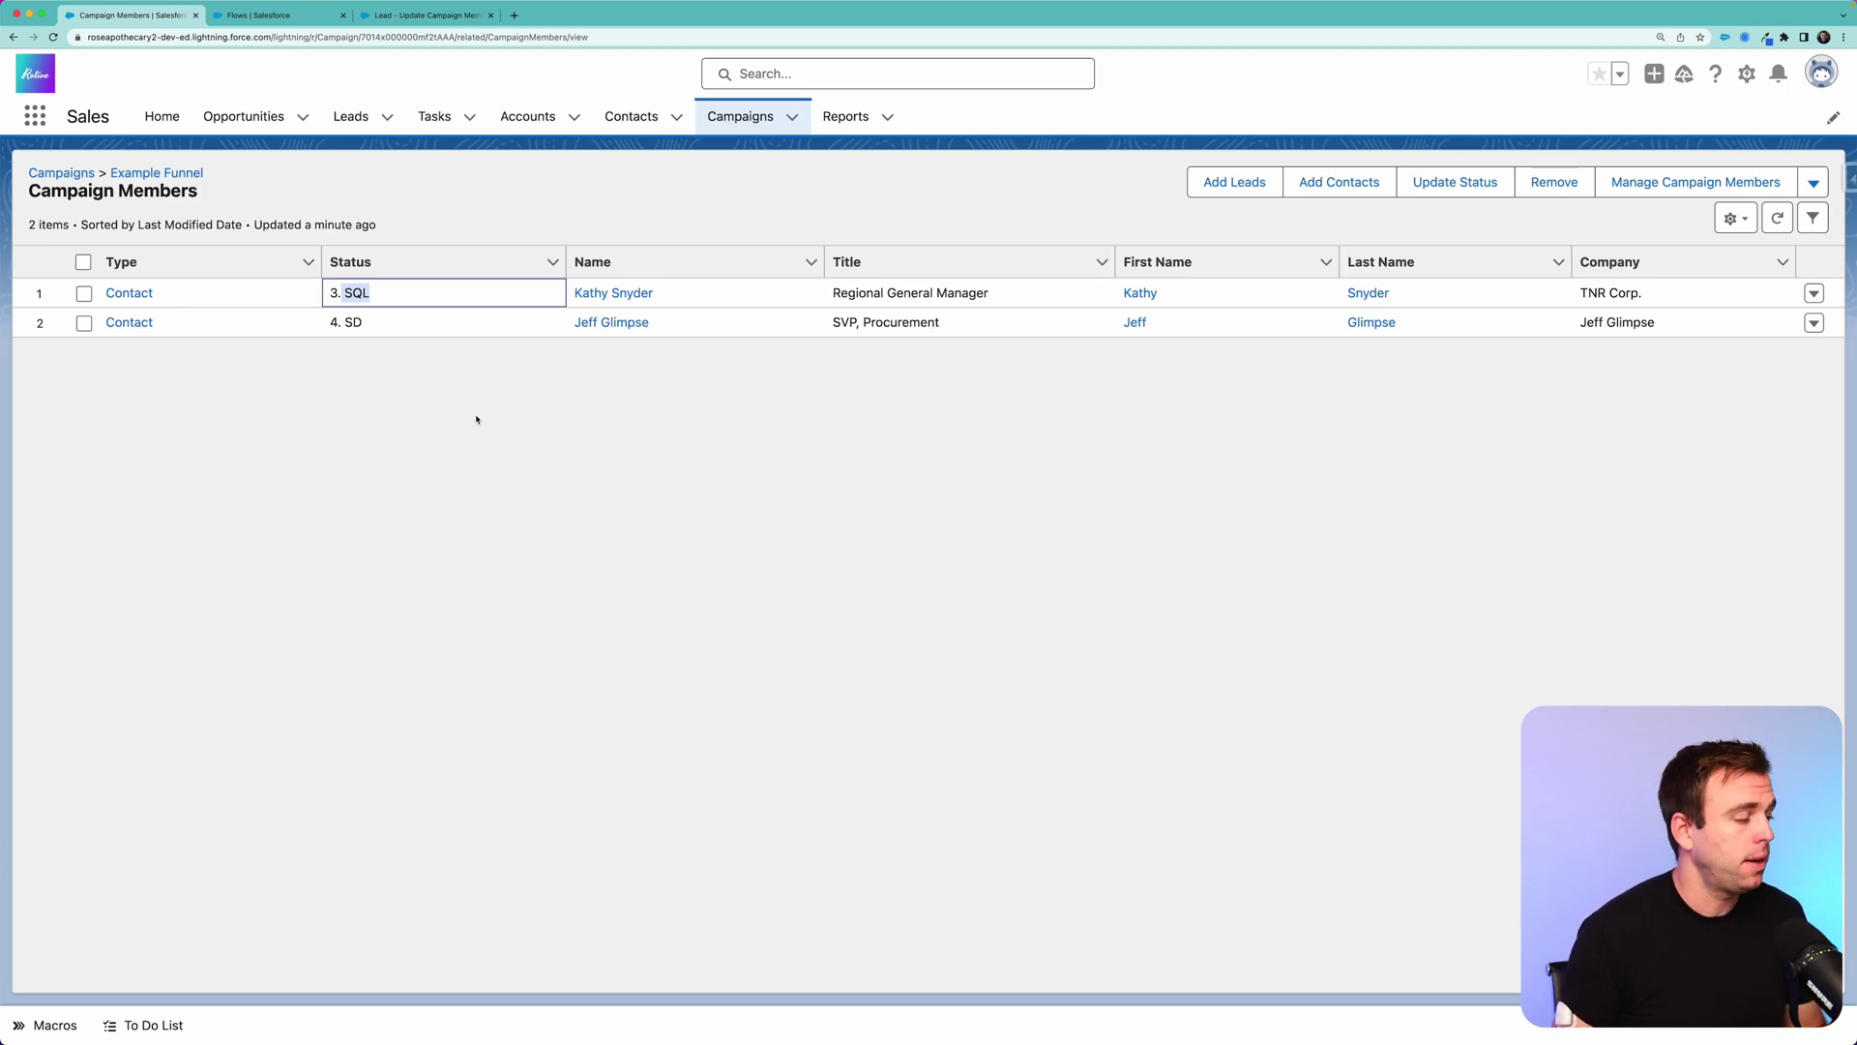
pyautogui.click(10, 38)
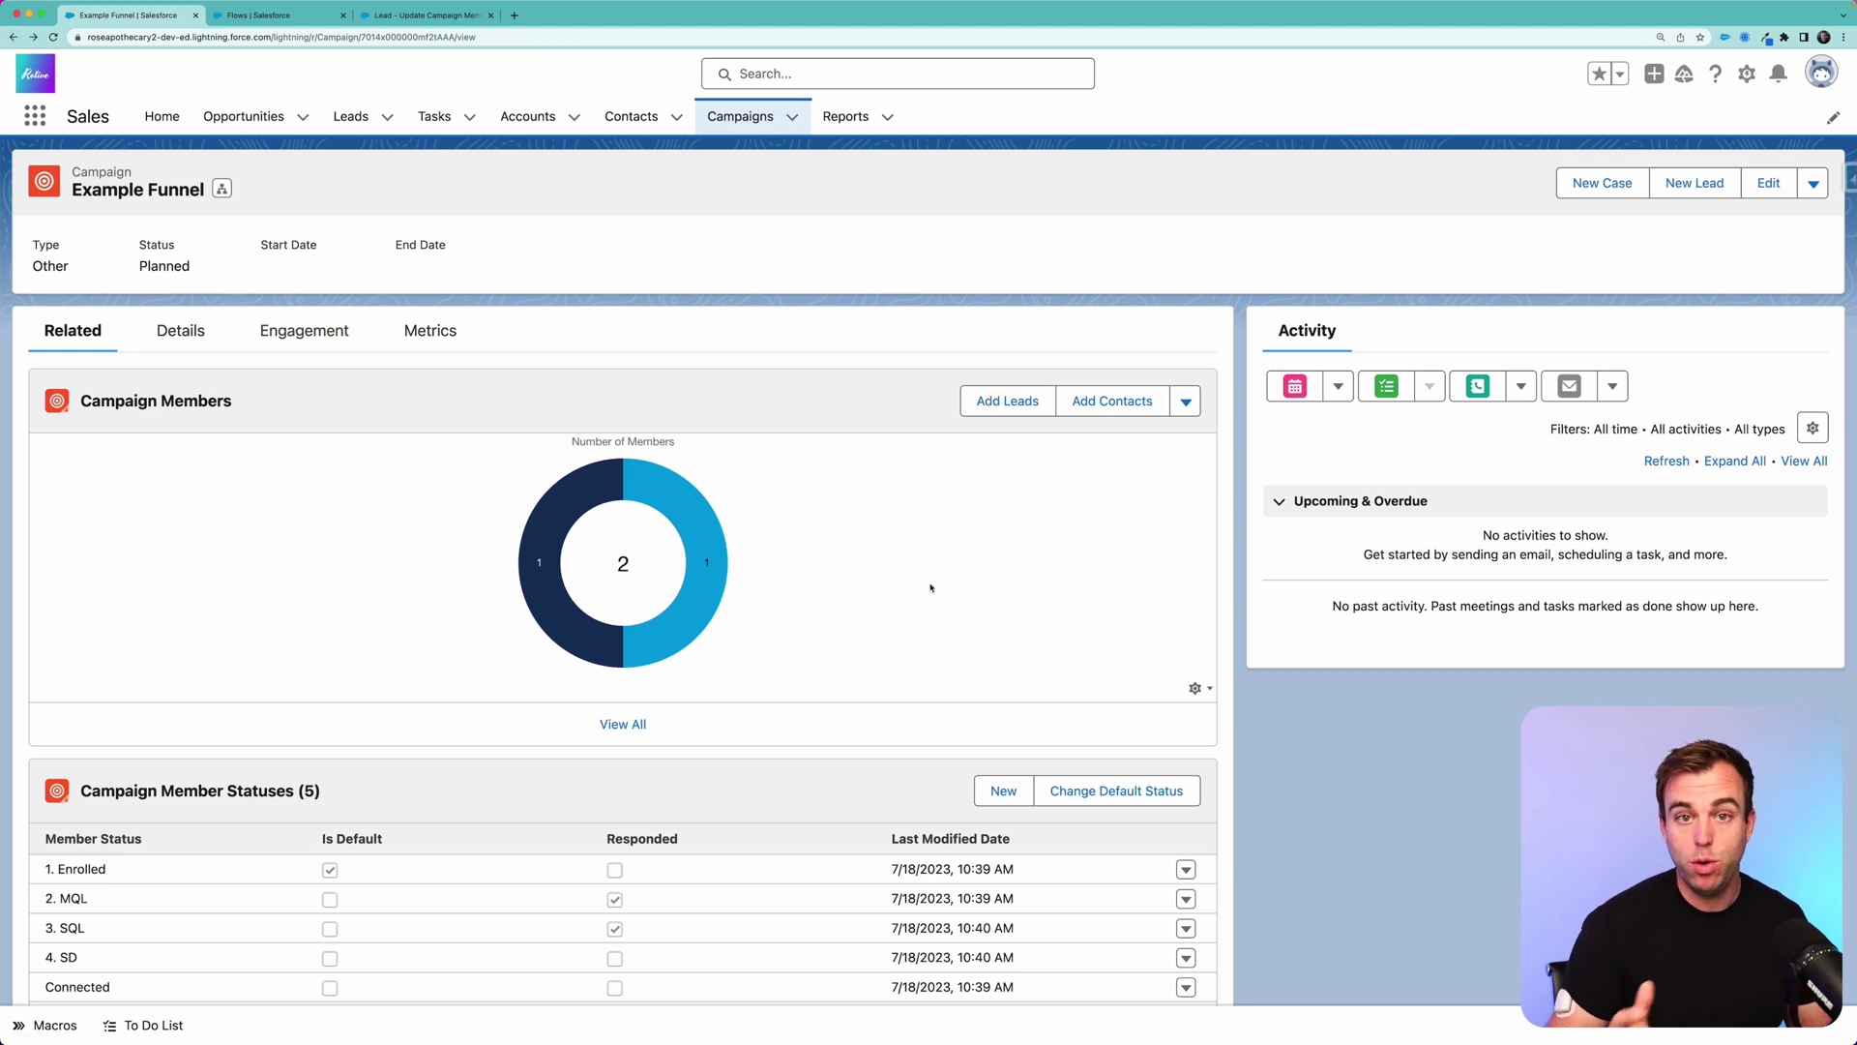